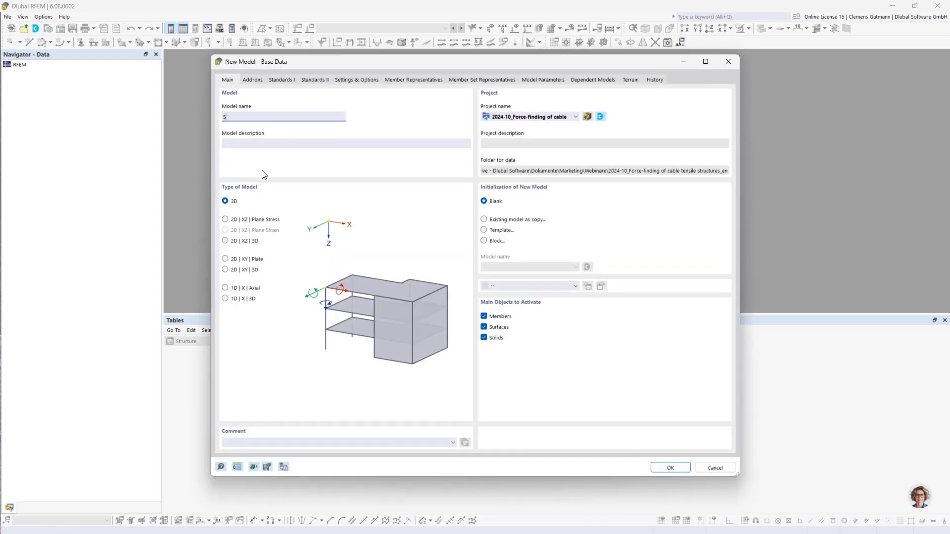
Name the new model 'Simple cable net' and keep only members active as main objects
text(imple cable s)
key(Tab)
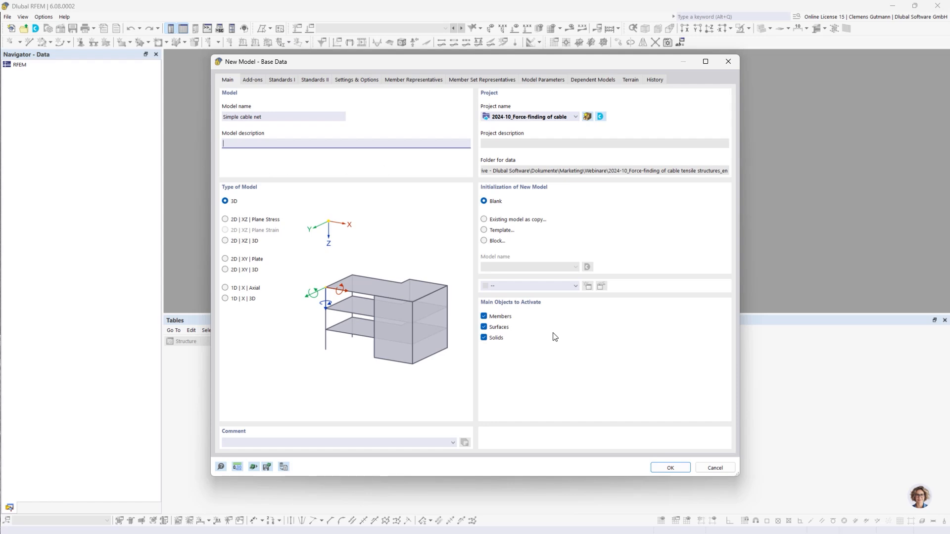
click(484, 328)
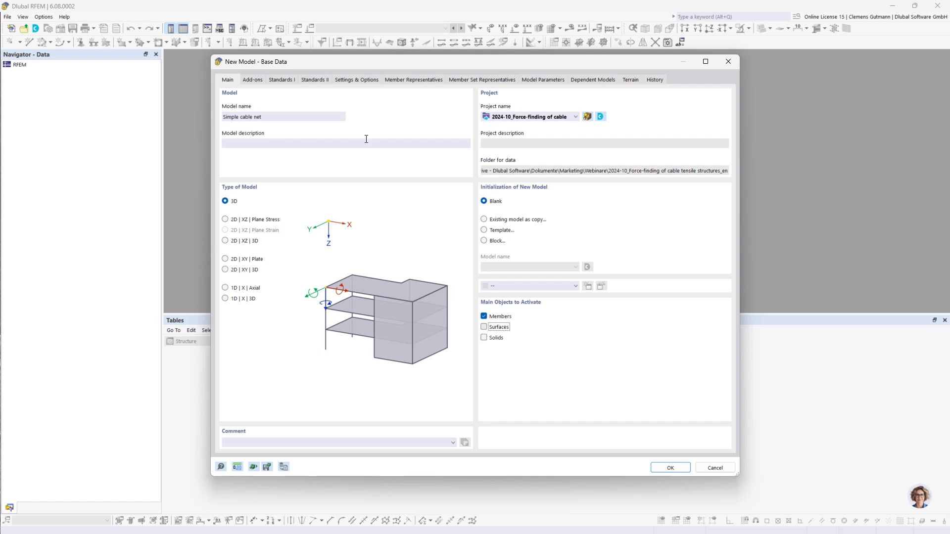
Enable the Form-Finding add-on and create the model
click(253, 82)
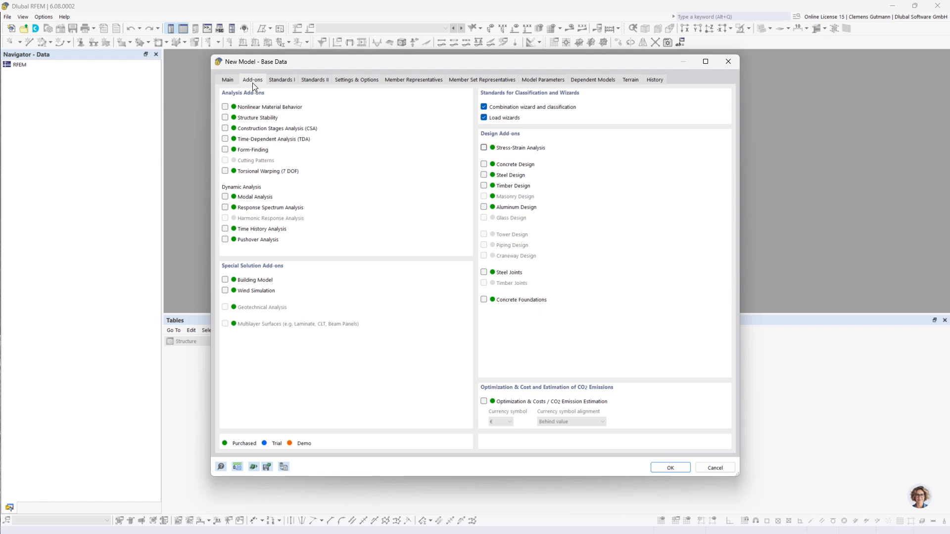
click(225, 150)
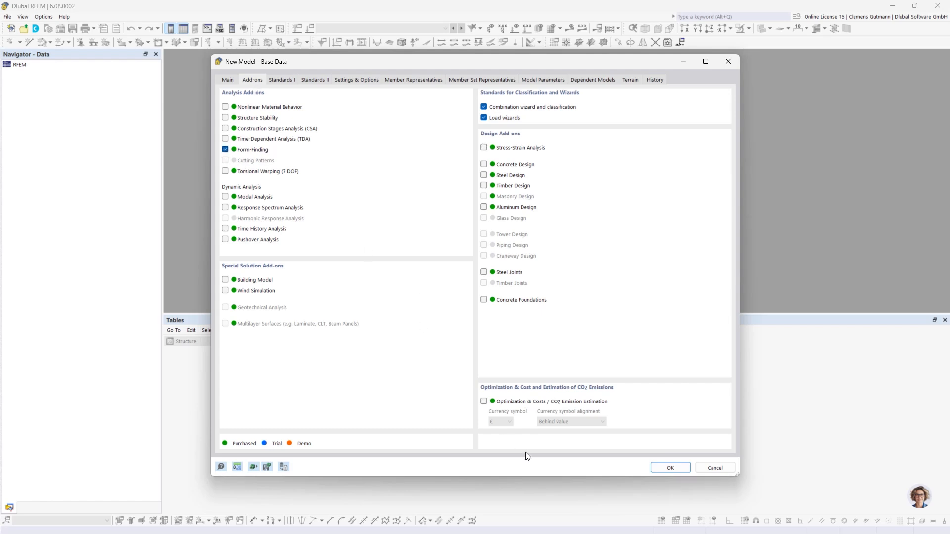
click(670, 468)
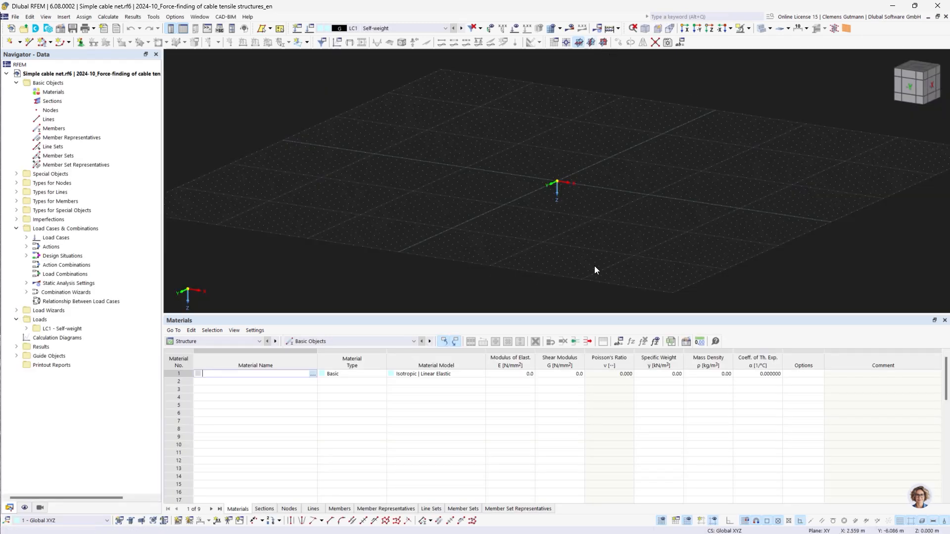
Draw an arc via three nodes from the origin through (5, 0, -1) to (10, 0, 0) in the XZ plane
drag(547, 314, 547, 434)
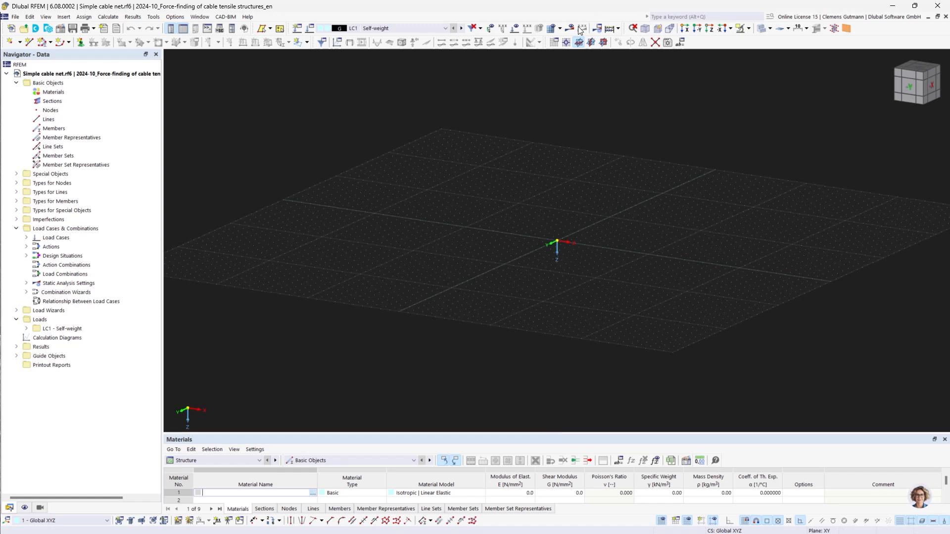
click(603, 42)
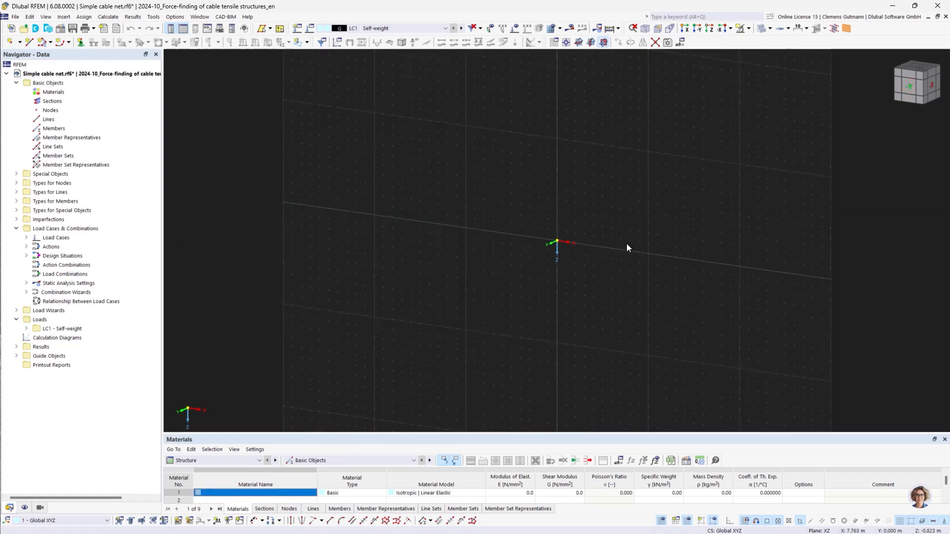
click(909, 86)
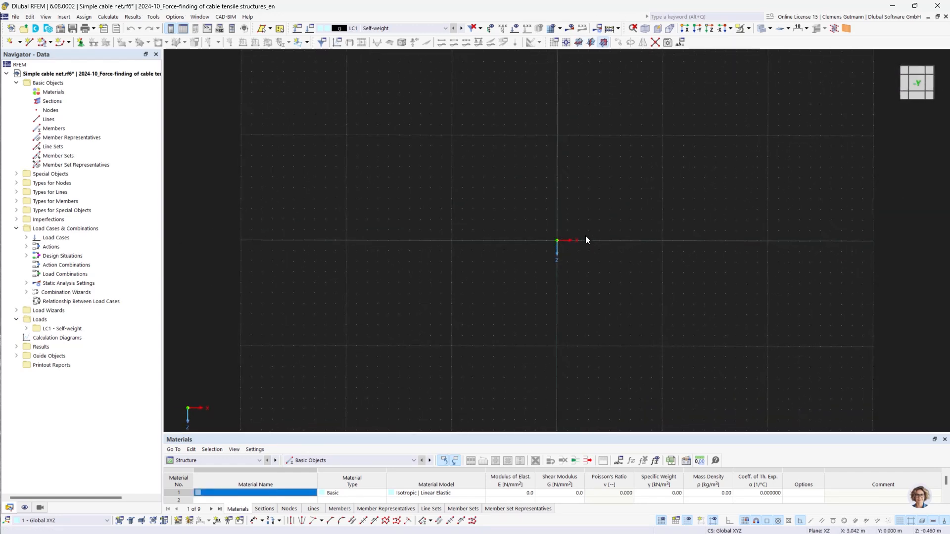
middle_drag(662, 236, 492, 250)
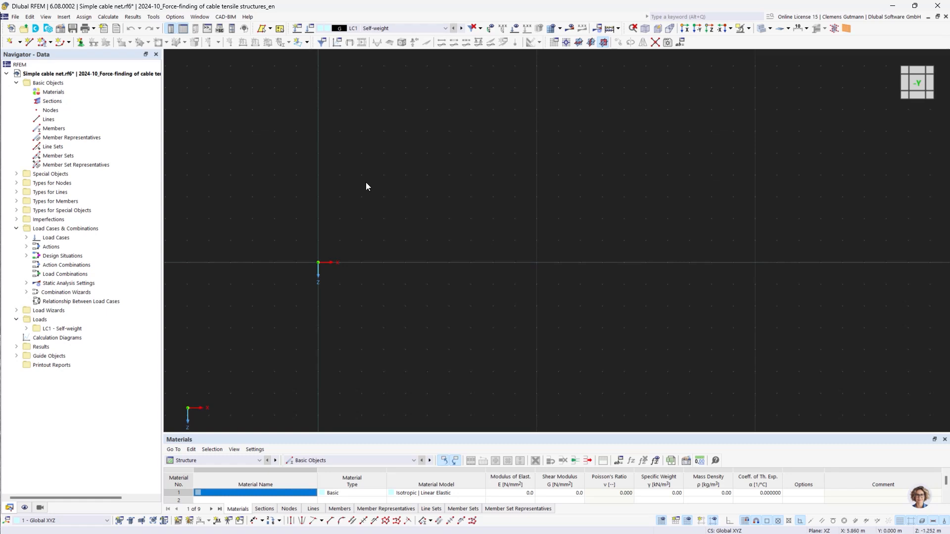
click(69, 42)
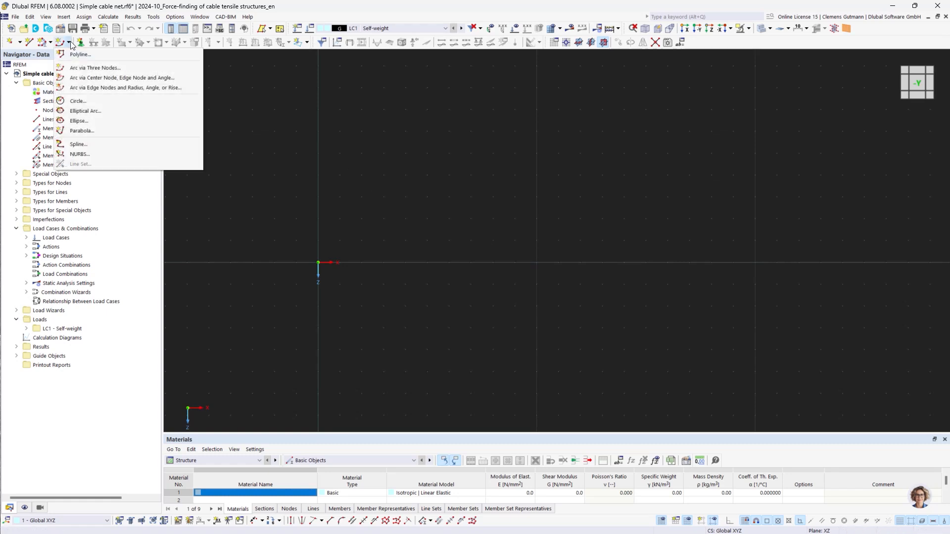
click(83, 68)
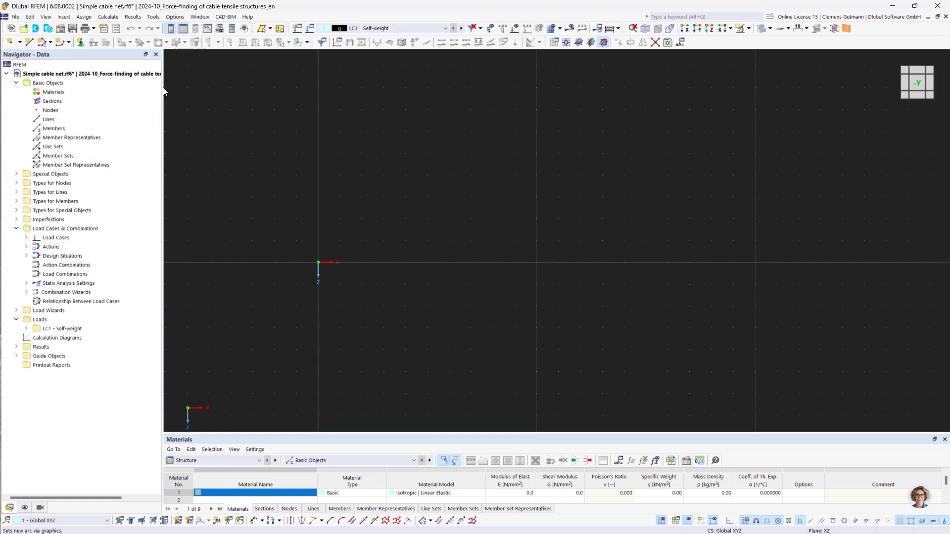
click(318, 262)
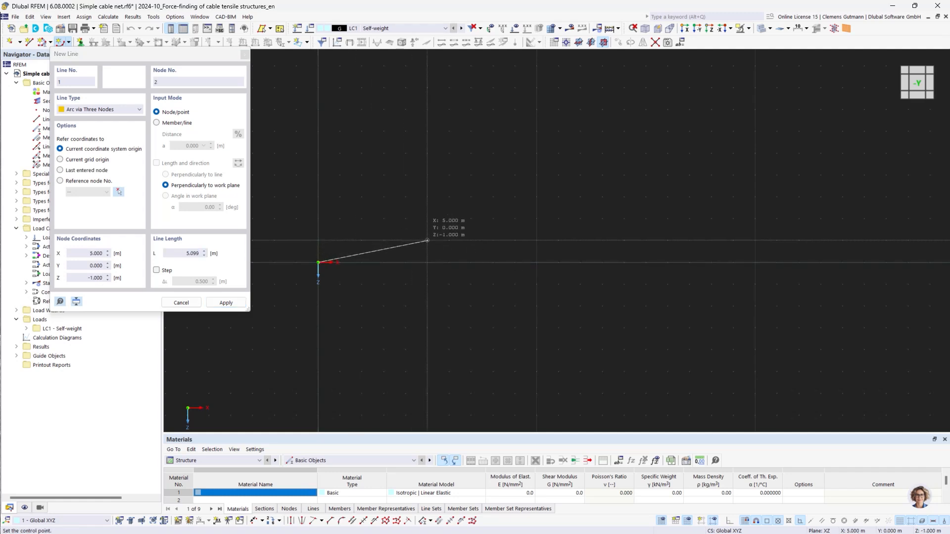
click(427, 241)
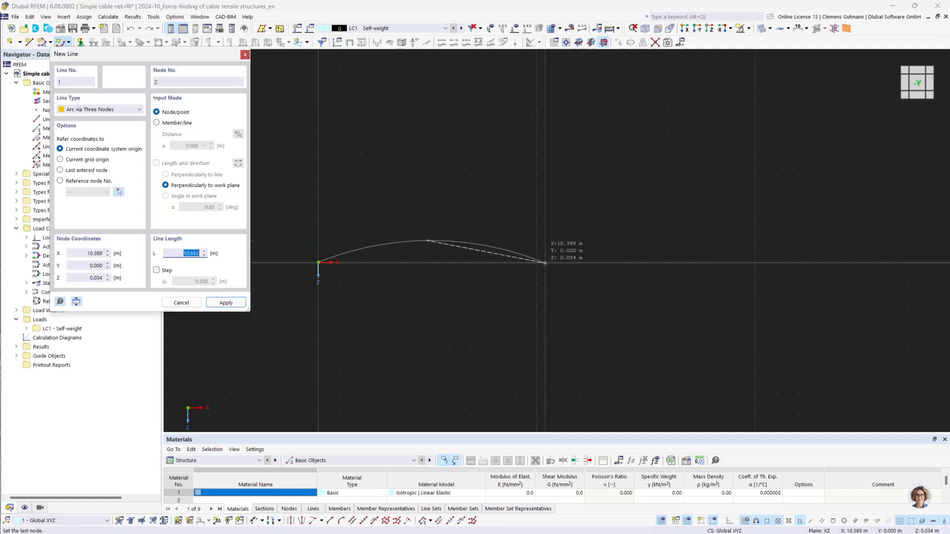
click(542, 294)
key(Escape)
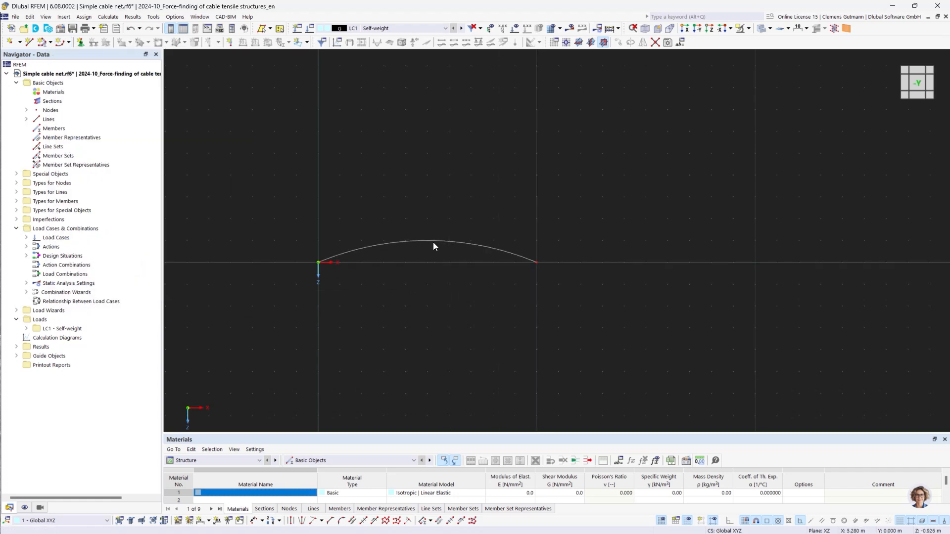
Try mirroring the arc about an XY plane through point (5, 0, -2), then undo it
right_click(436, 239)
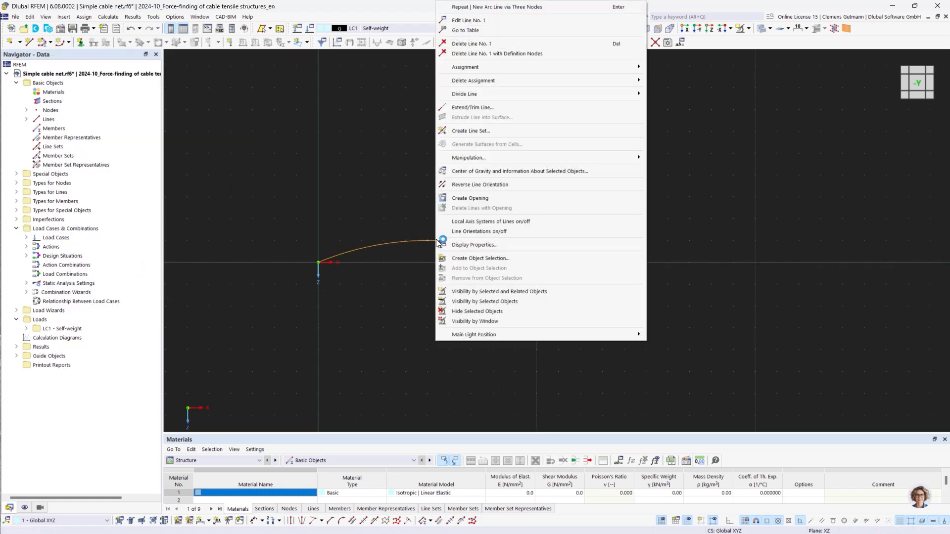
mouse_move(612, 157)
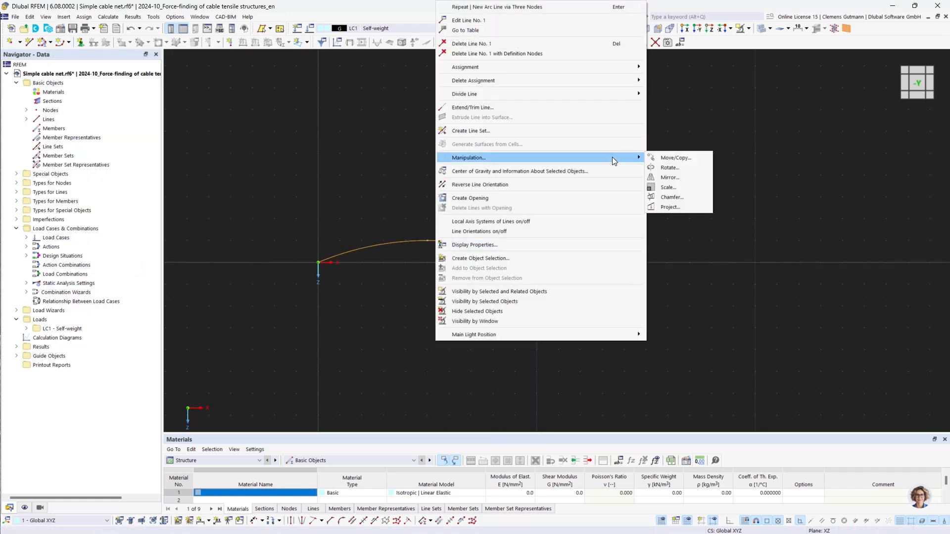
click(672, 178)
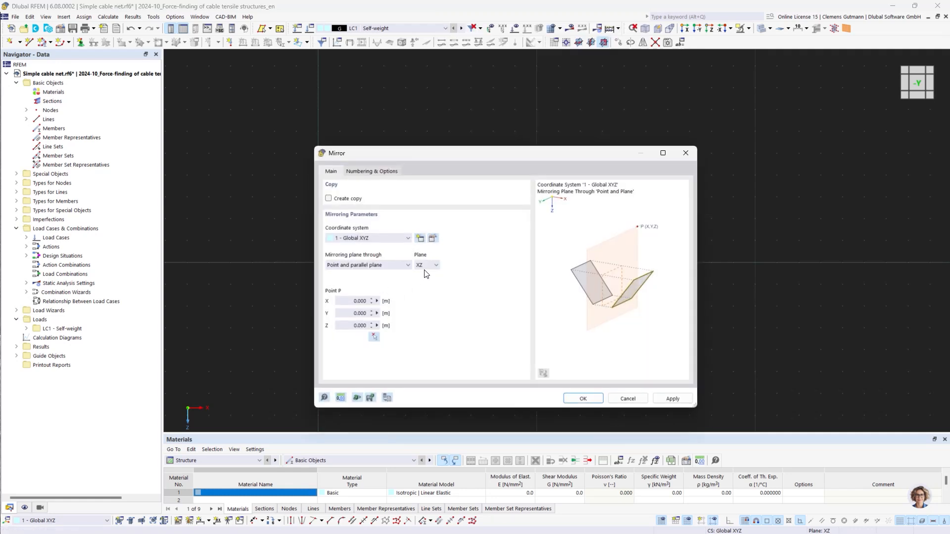
click(427, 266)
click(425, 275)
click(375, 339)
click(431, 227)
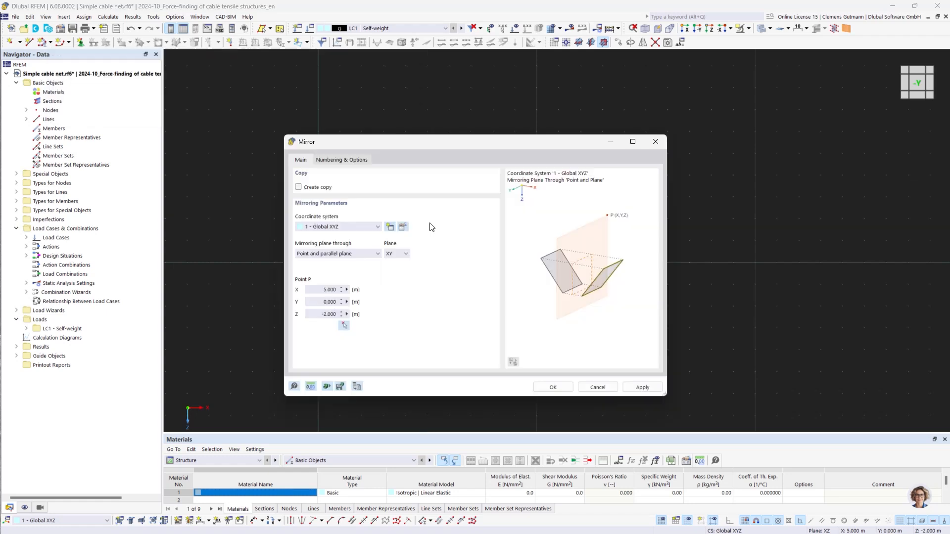
click(553, 387)
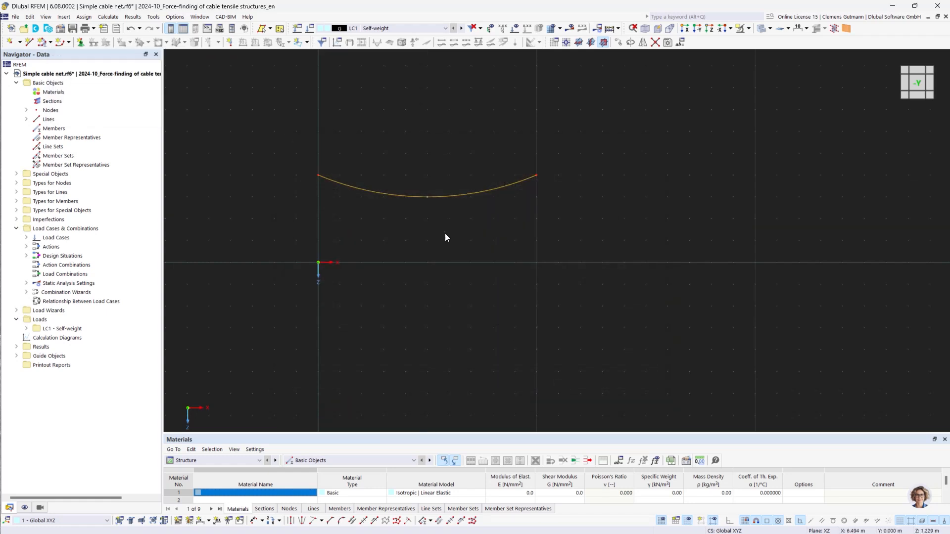
key(ctrl+z)
Mirror a copy of the arc about the XY plane through point (5, 0, -2)
right_click(456, 243)
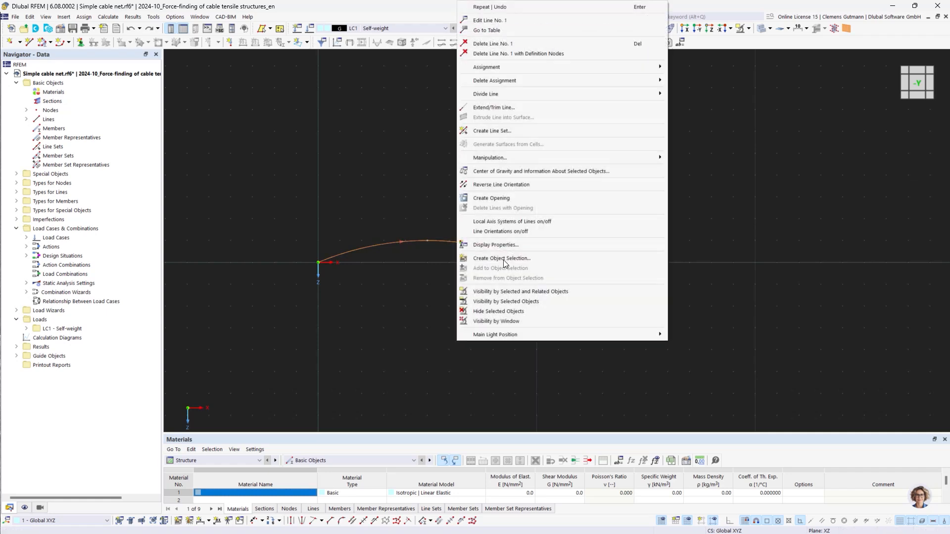
mouse_move(648, 156)
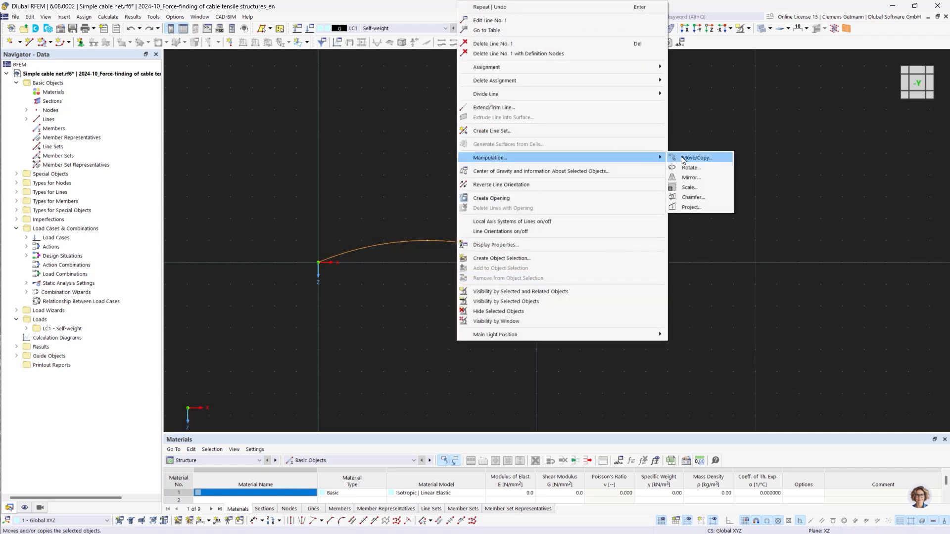
click(690, 177)
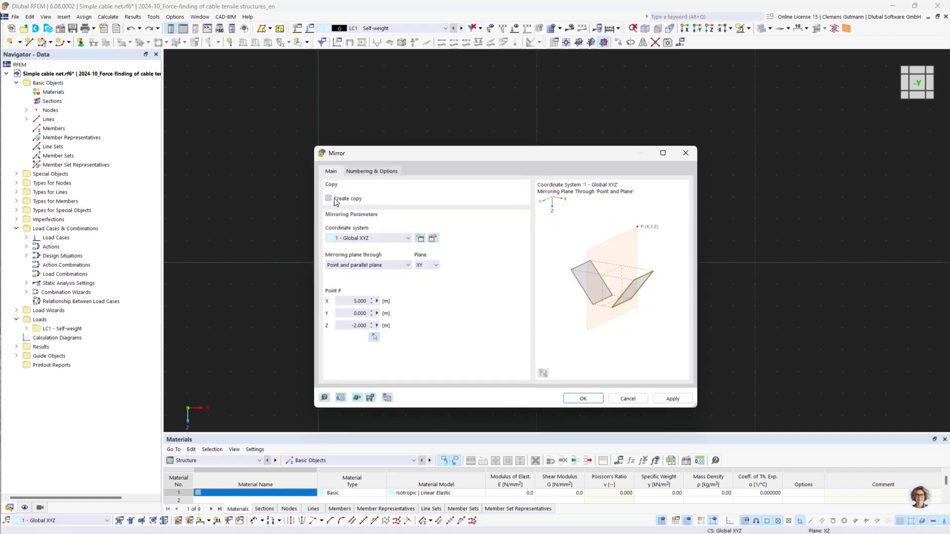
click(329, 199)
click(582, 398)
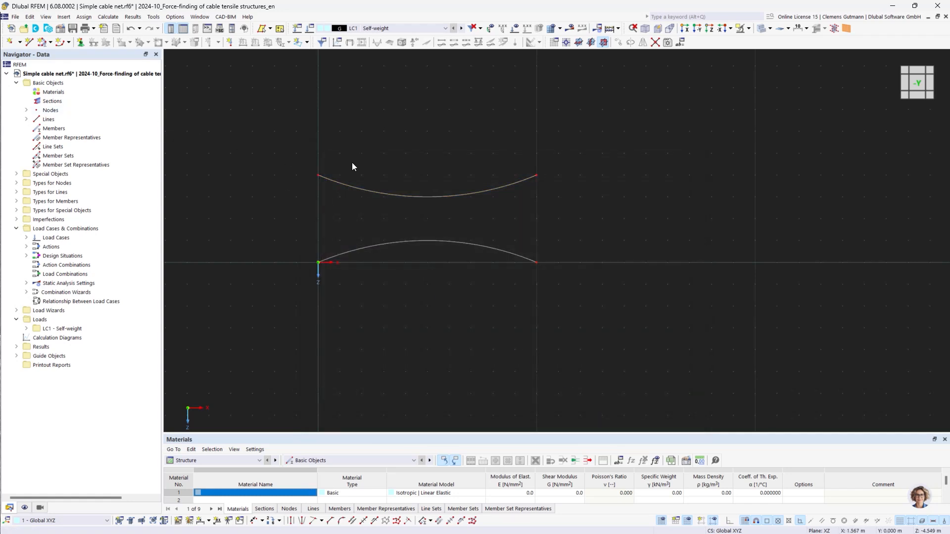
Draw a vertical line connecting the midpoints of the upper and lower arcs
click(29, 42)
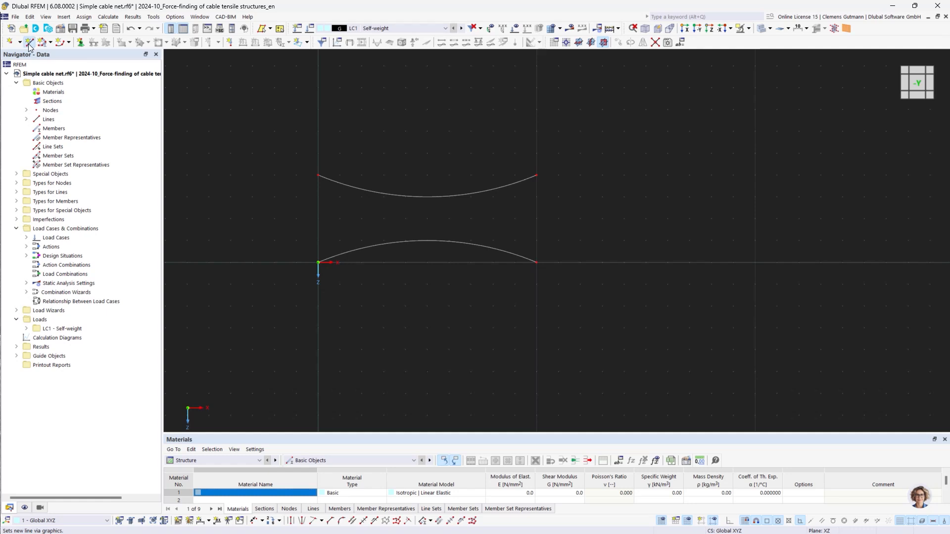
click(428, 197)
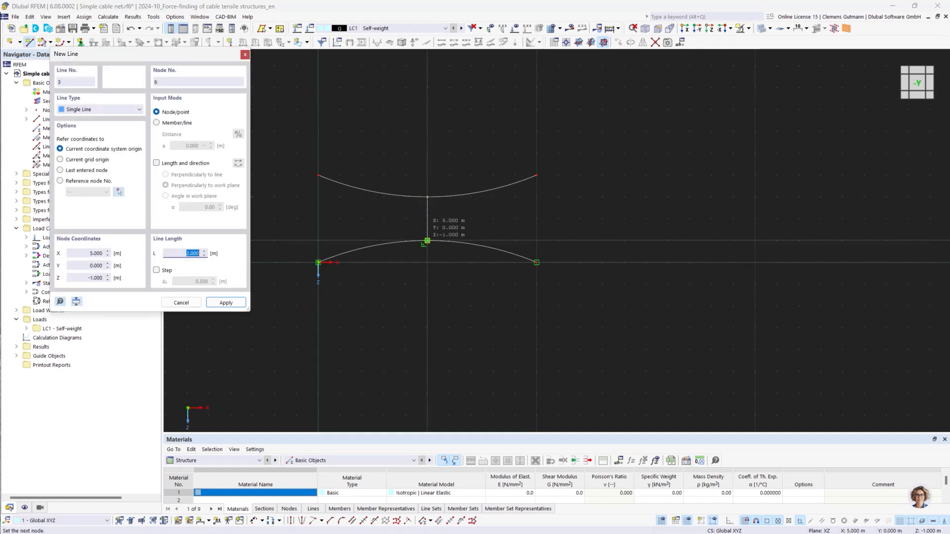
click(427, 241)
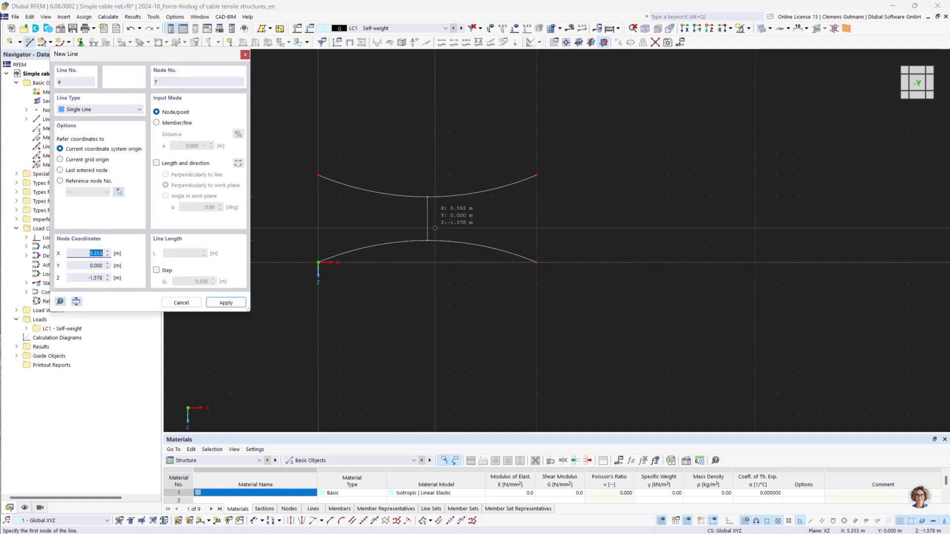
key(Escape)
Copy the vertical line four times with a 1 m displacement in X
right_click(427, 225)
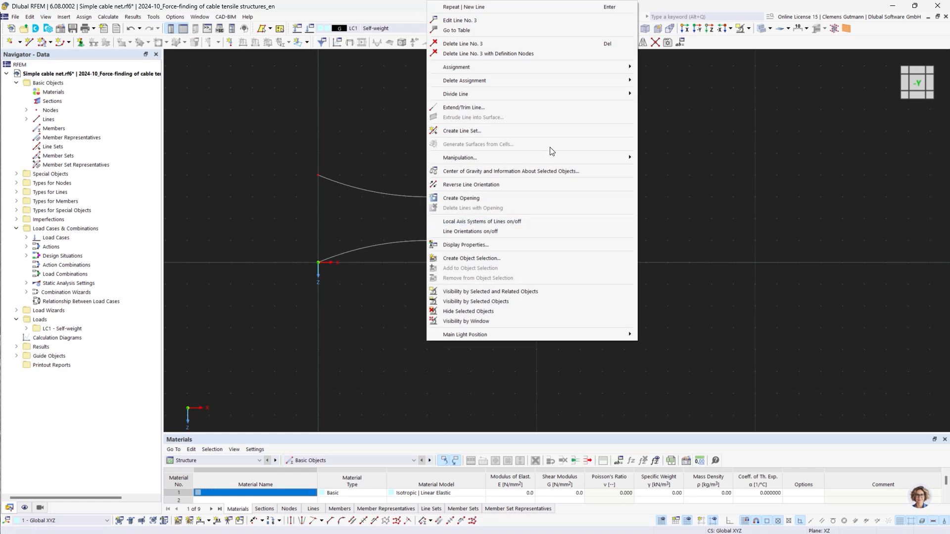
mouse_move(608, 158)
click(649, 157)
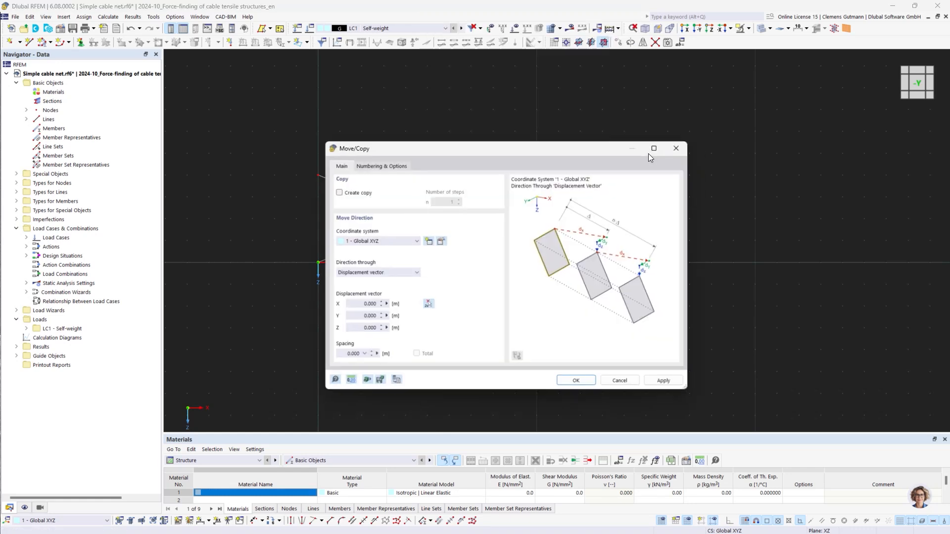
drag(537, 147, 569, 276)
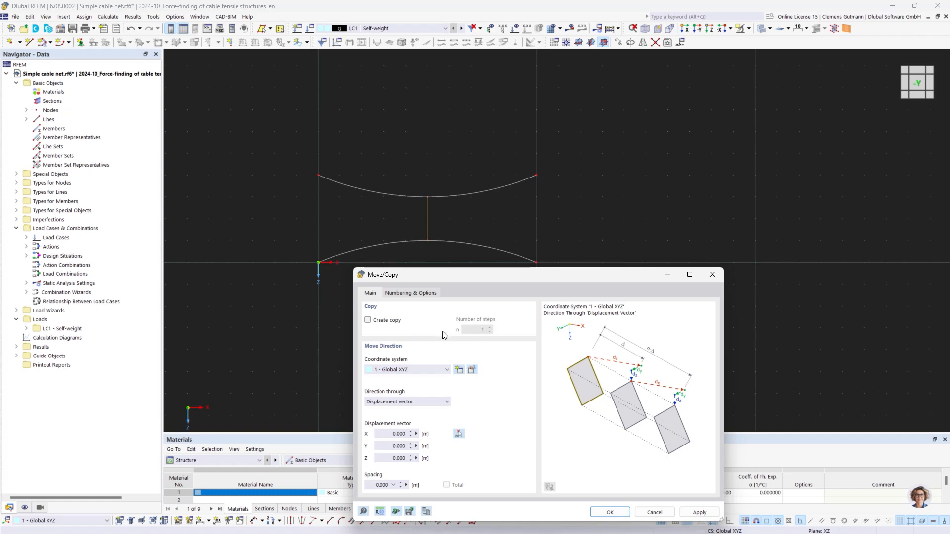
click(383, 320)
click(491, 327)
drag(385, 435, 454, 438)
text(1)
key(Tab)
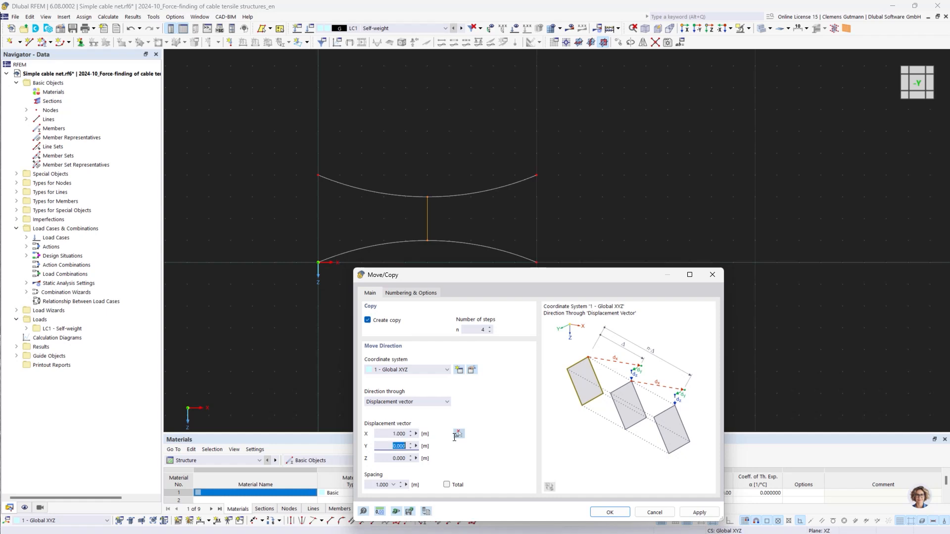
click(699, 513)
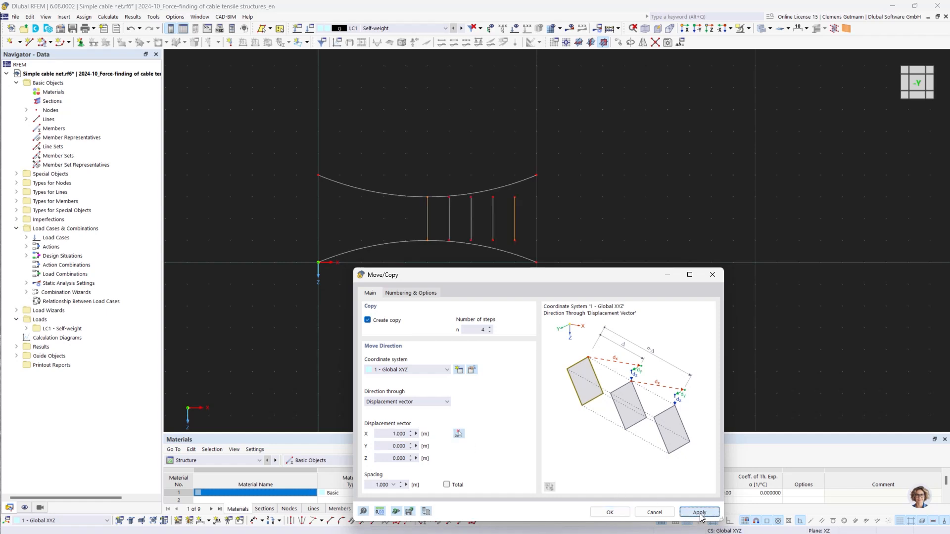
Copy the vertical line four more times with a -1 m displacement in X
click(385, 432)
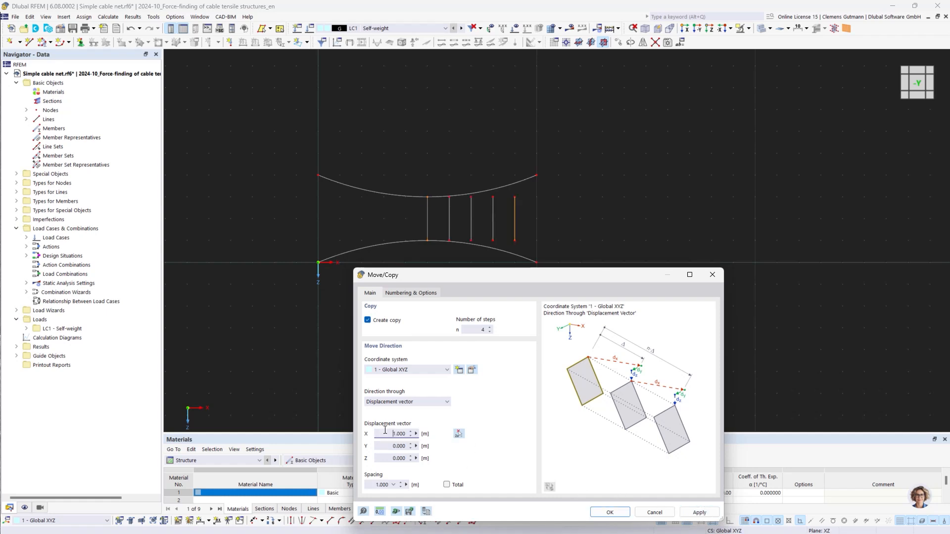
text(-)
click(610, 512)
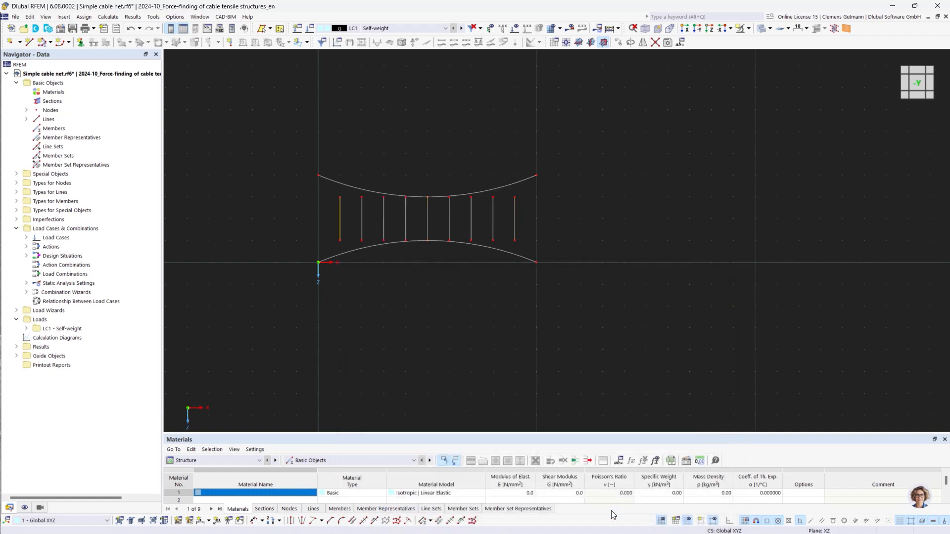
Extend the upper ends of all vertical lines graphically so they meet the upper arc
click(447, 330)
click(322, 522)
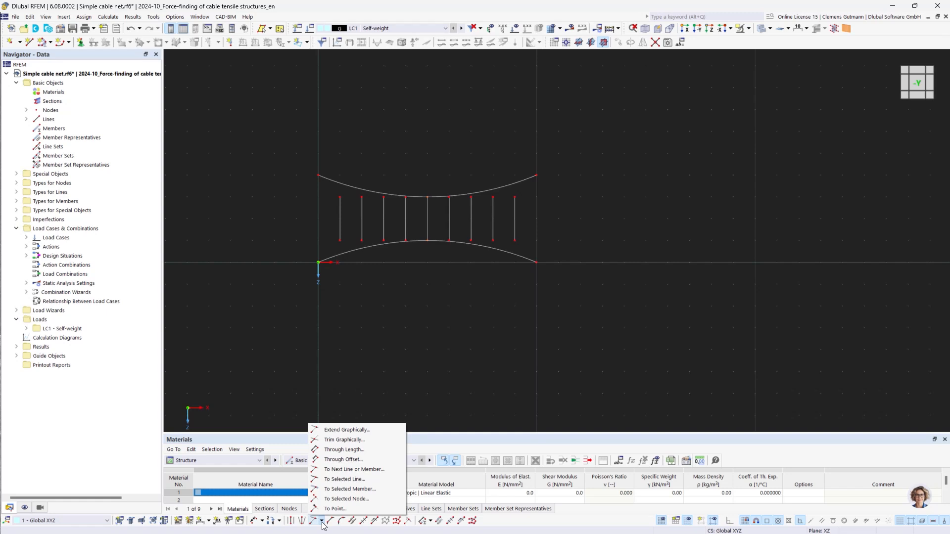
click(379, 431)
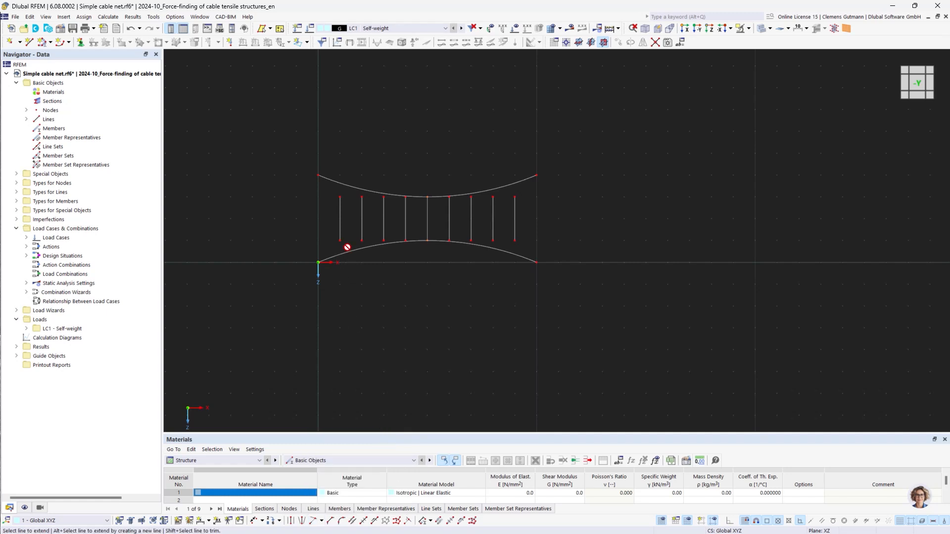
click(339, 203)
click(339, 206)
click(362, 206)
click(390, 208)
click(405, 206)
click(448, 206)
click(471, 206)
click(492, 206)
click(514, 207)
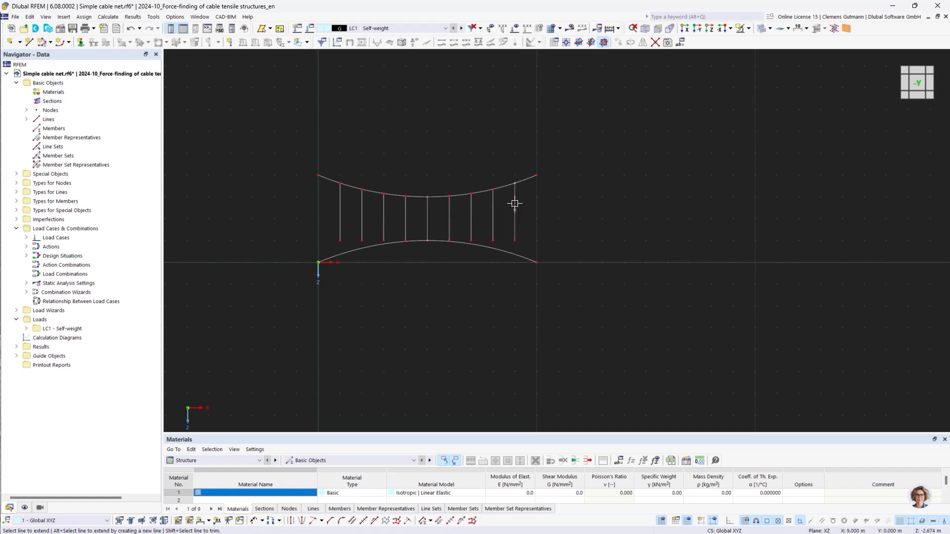
Extend the lower ends of all vertical lines so they meet the lower arc
click(515, 232)
click(492, 234)
click(471, 238)
click(450, 236)
click(406, 230)
click(384, 232)
click(362, 237)
click(339, 232)
key(Escape)
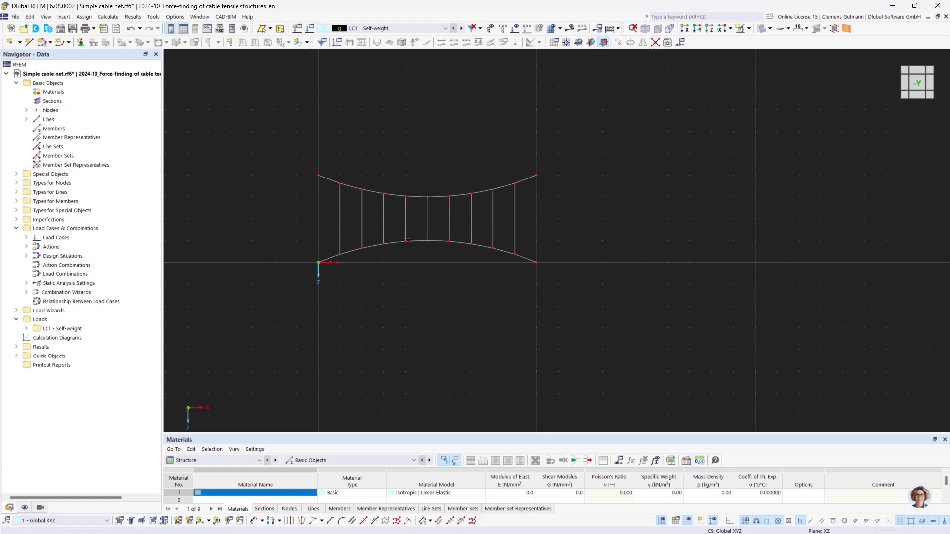
Create a new material by searching the library for Fatzer and choosing OSS VERZ | FATZER
drag(256, 120, 611, 319)
right_click(48, 92)
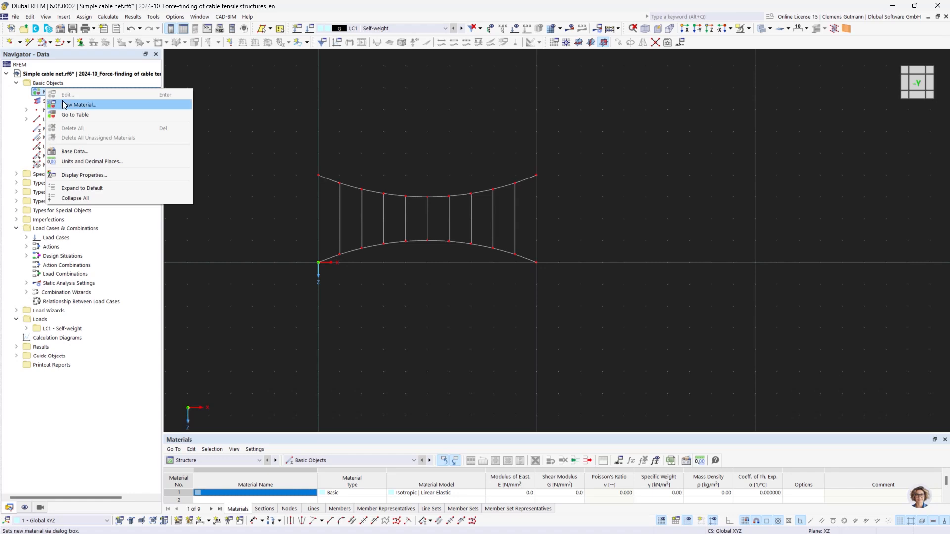
click(64, 105)
text(Fatzer)
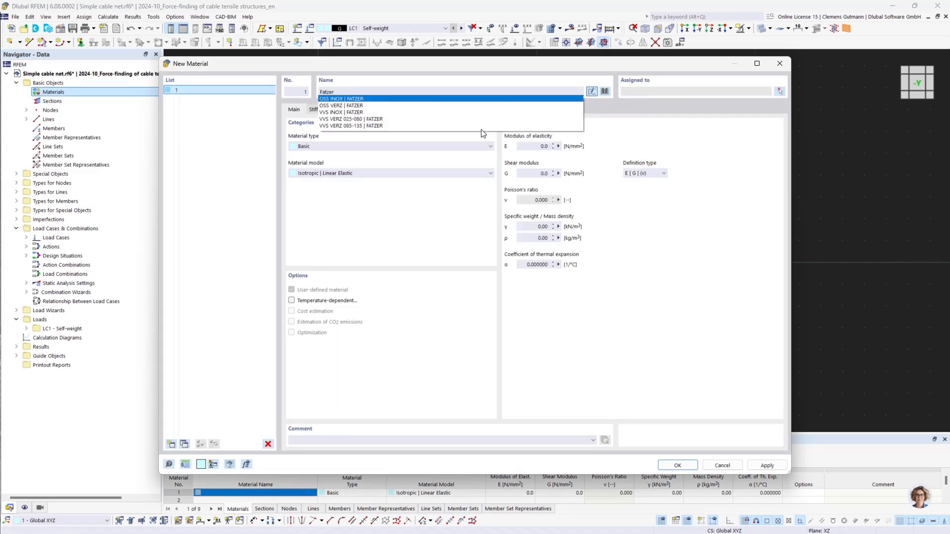
click(339, 106)
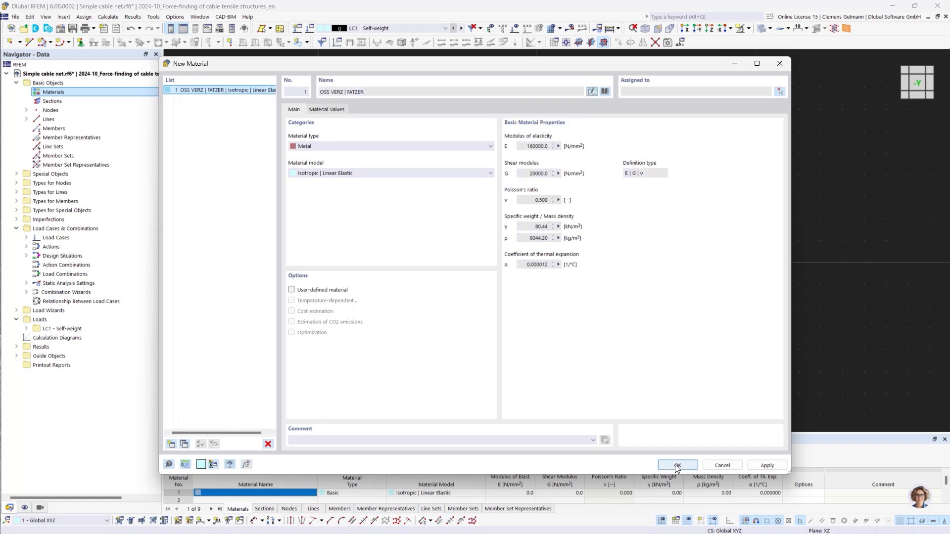
click(678, 466)
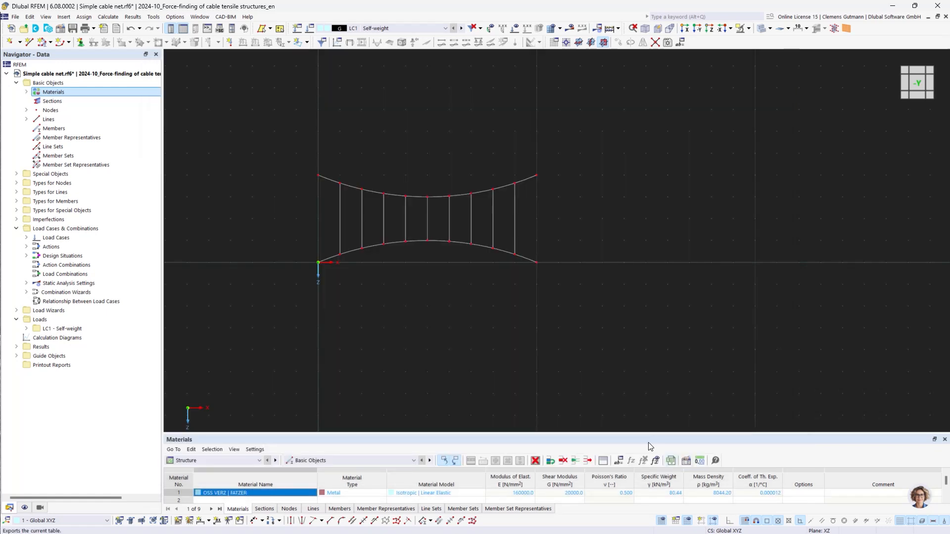
Create a new section from the library as a round bar with a 10 mm diameter
right_click(51, 100)
click(69, 123)
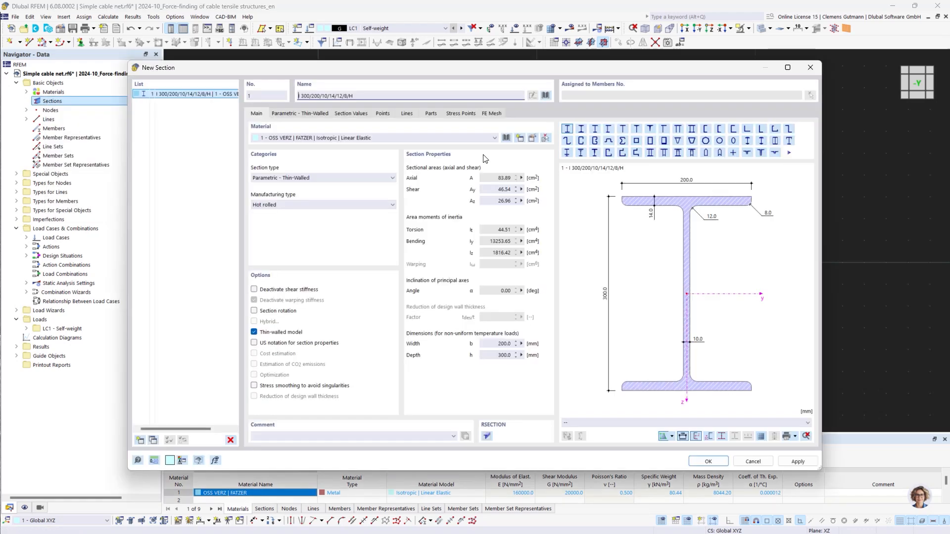
click(545, 96)
double_click(441, 385)
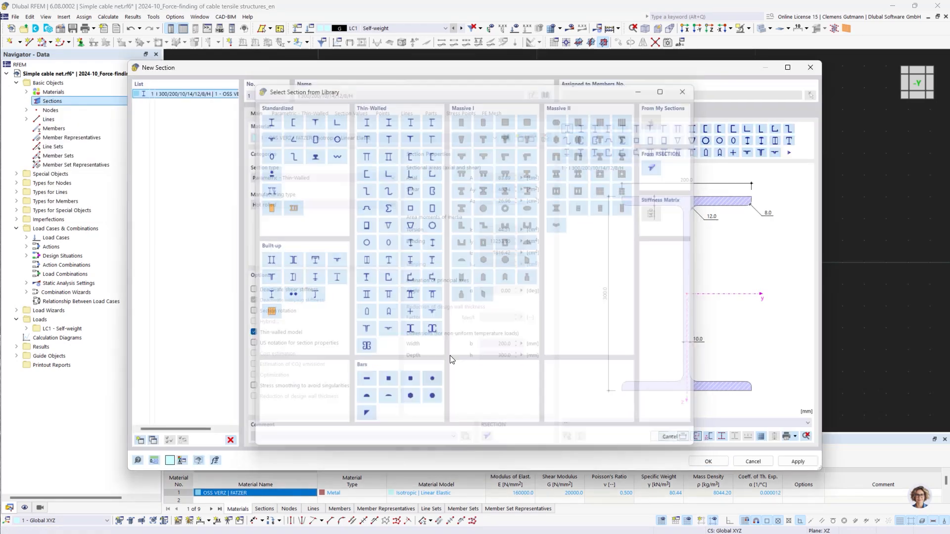
click(329, 142)
key(BackSpace)
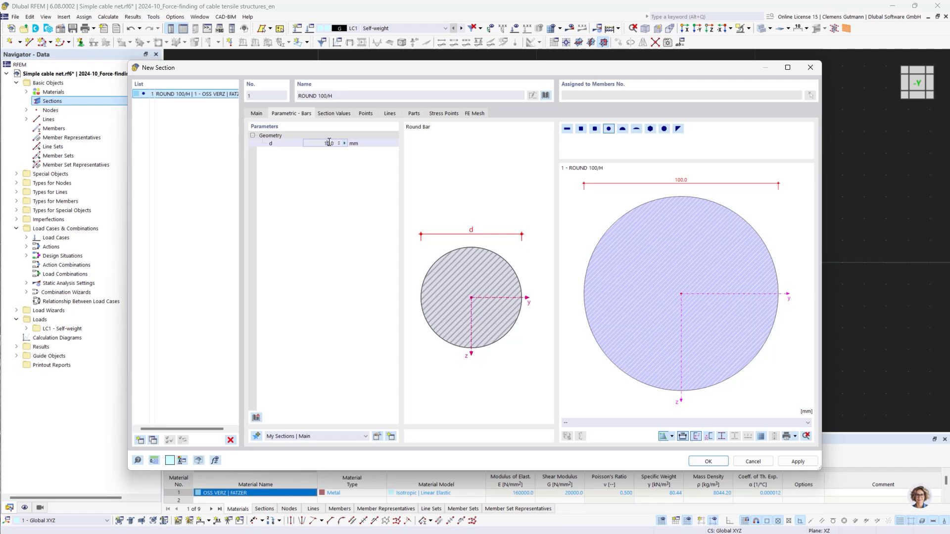
key(Return)
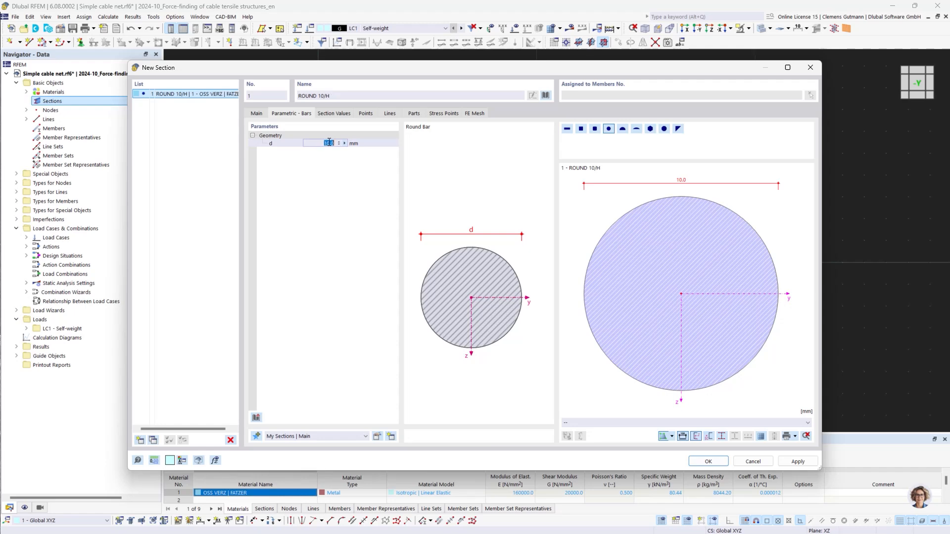
click(712, 465)
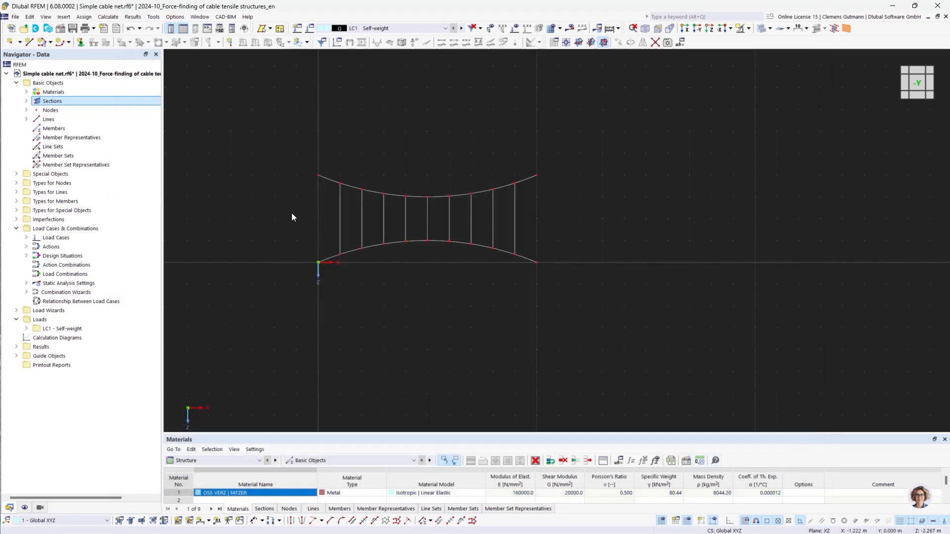
Create a new member of type Cable assigned to all lines of the net
right_click(48, 129)
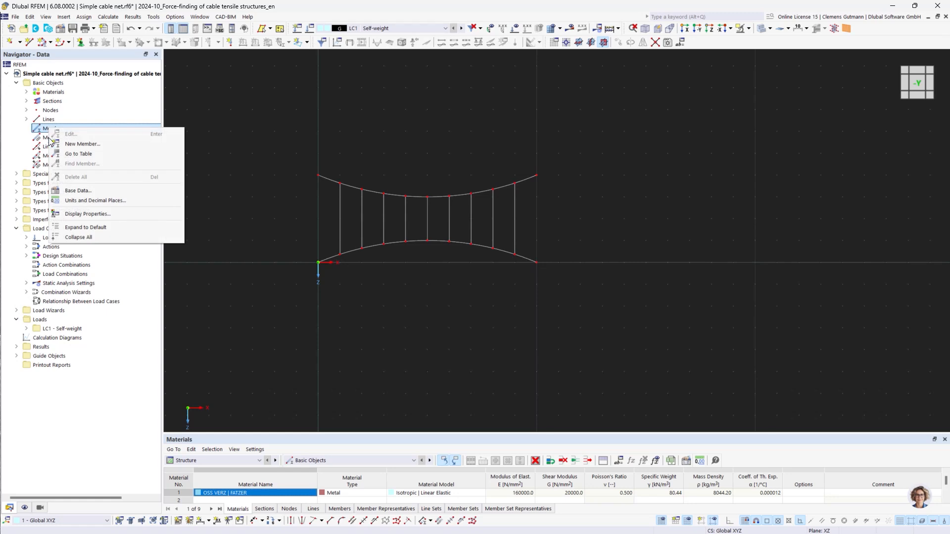
click(60, 144)
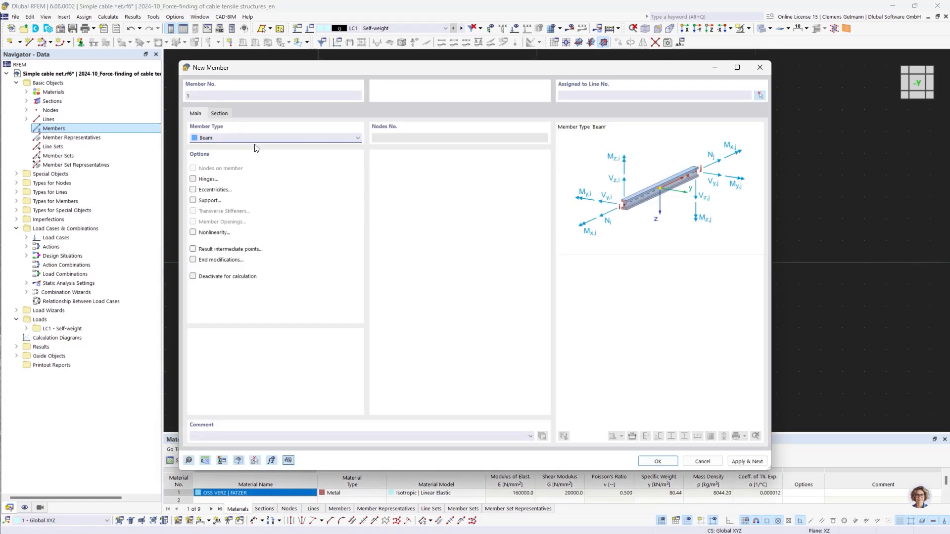
click(257, 139)
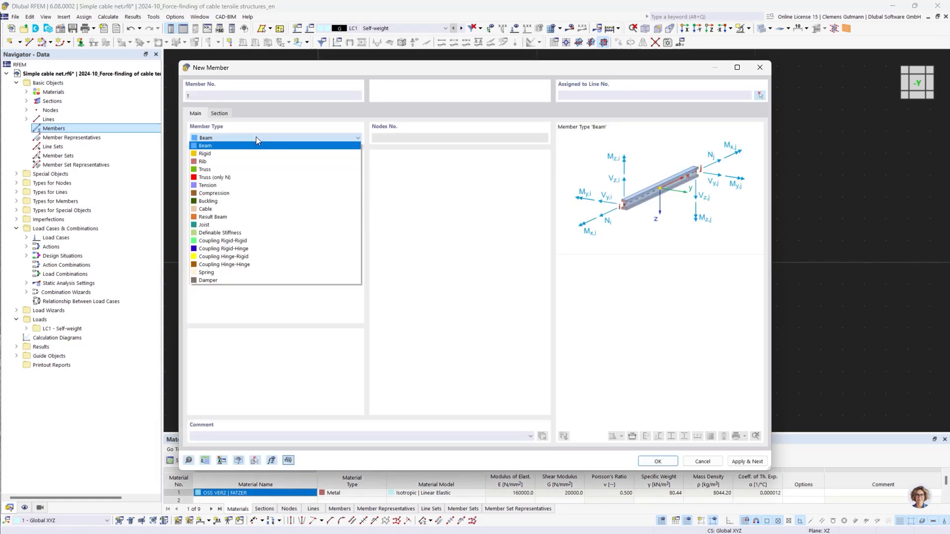
click(235, 209)
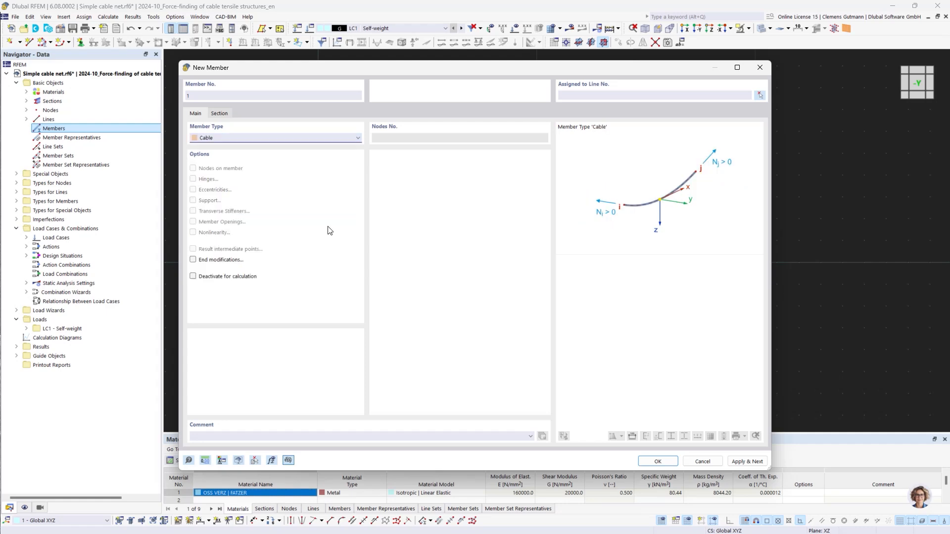
click(761, 96)
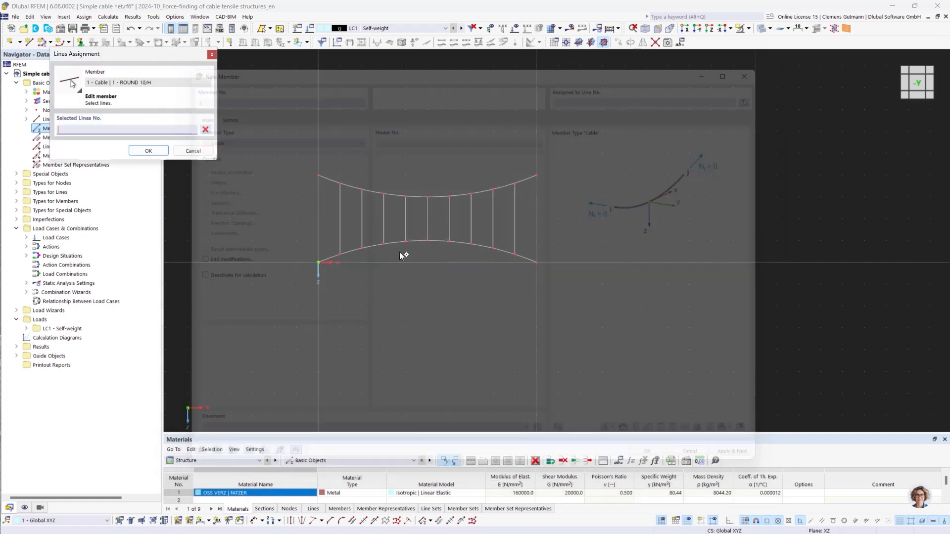
drag(287, 145, 617, 333)
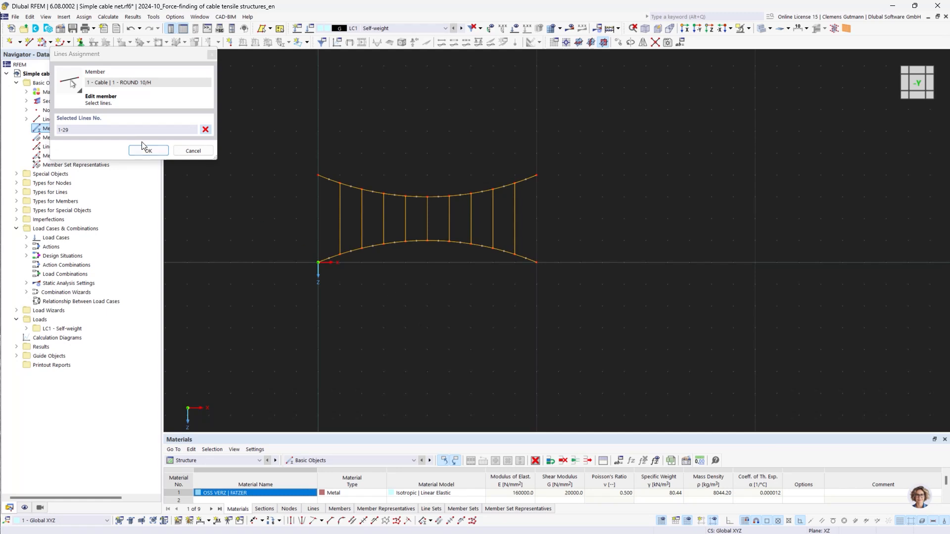
click(149, 150)
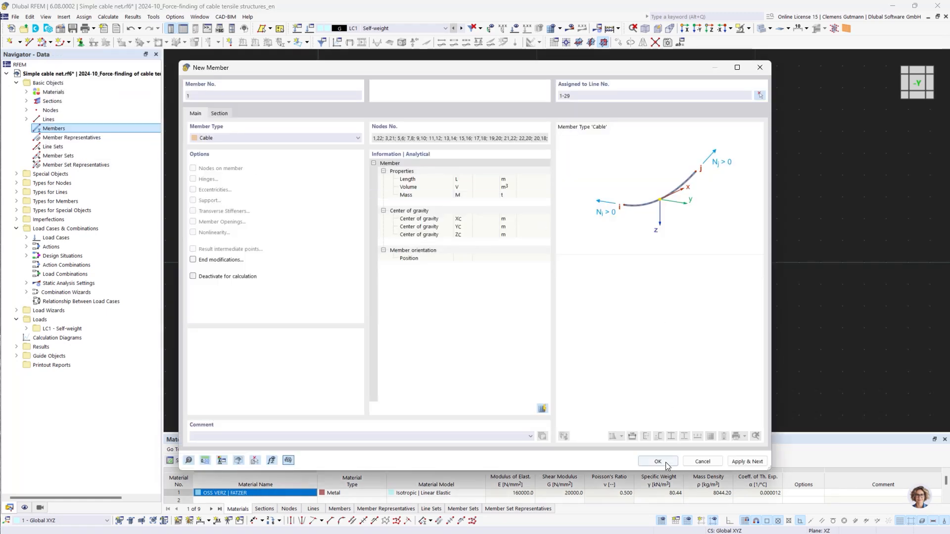
click(658, 461)
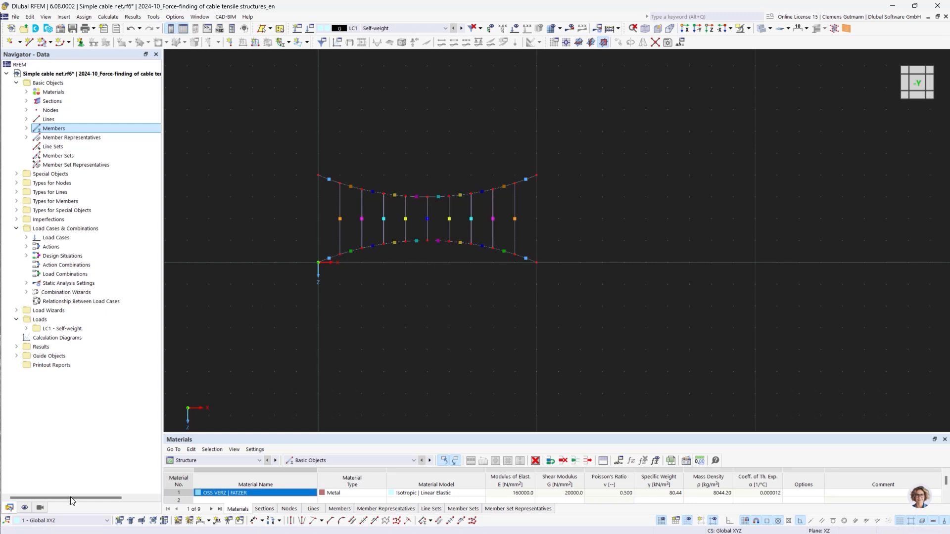
Turn off the display of member representatives in the display navigator
click(24, 508)
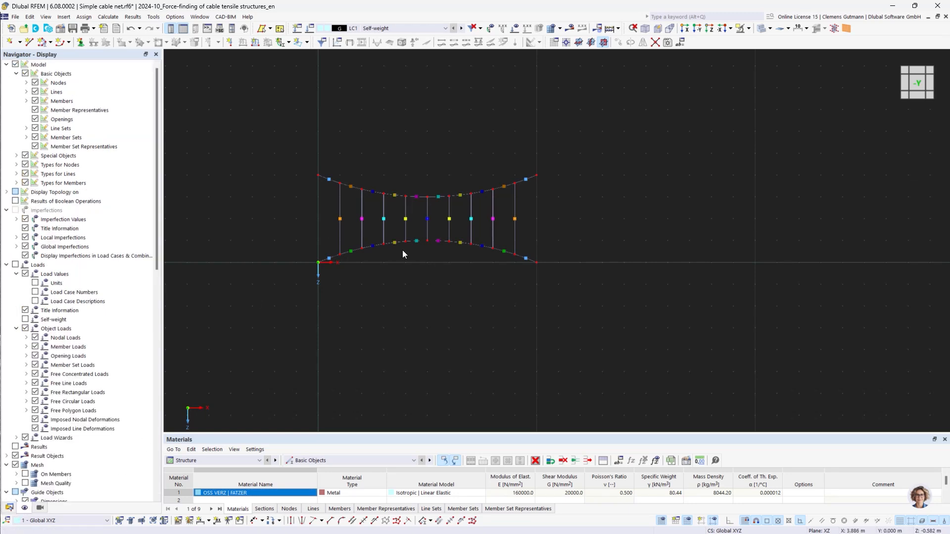
click(35, 110)
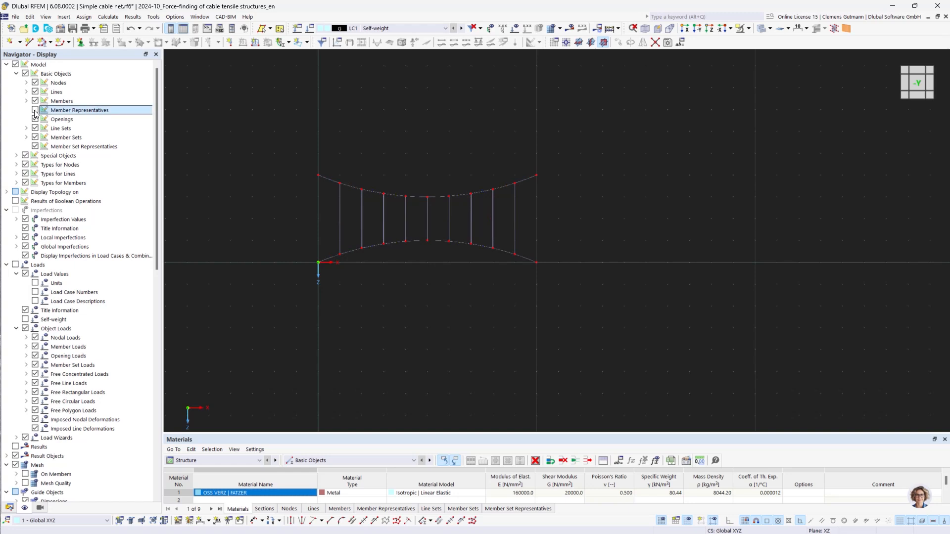
click(11, 508)
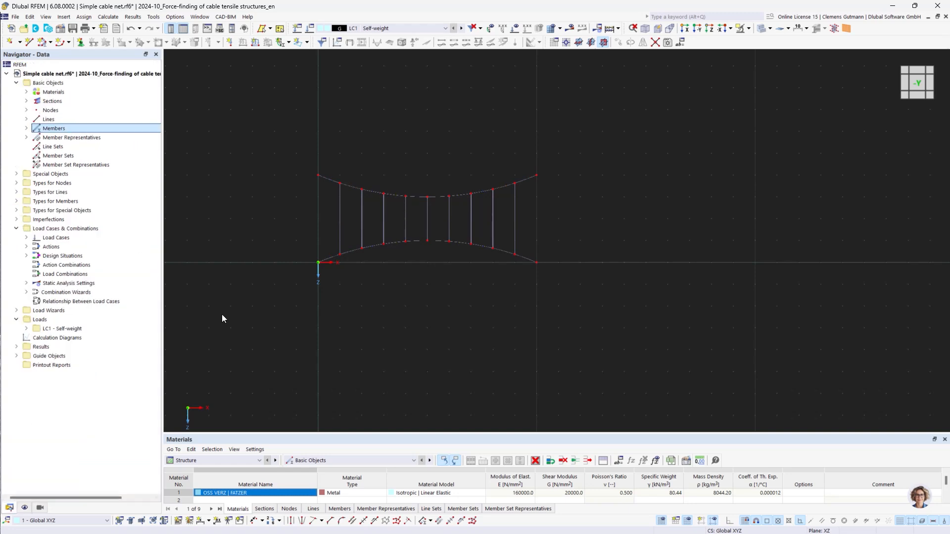
Assign the Hinged nodal support to the four corner nodes of the arcs
click(16, 183)
click(26, 193)
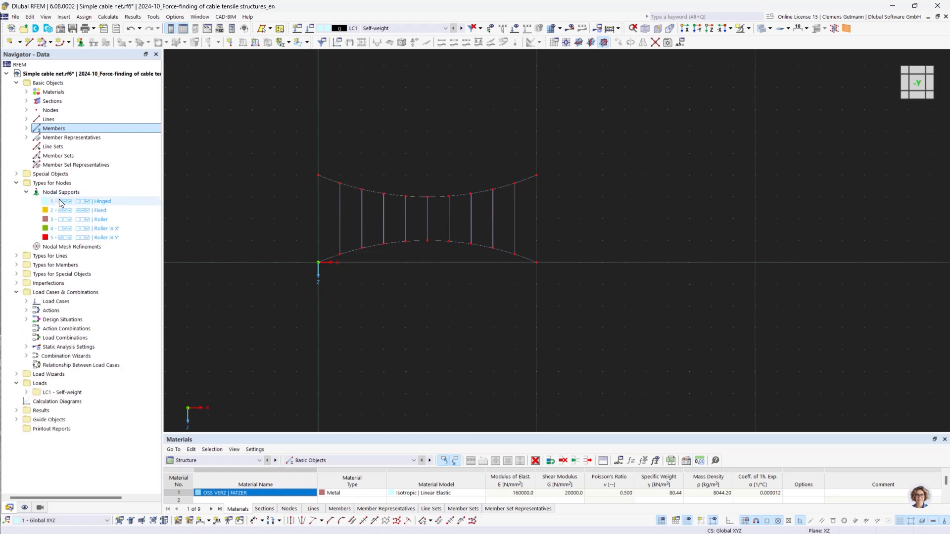
right_click(64, 202)
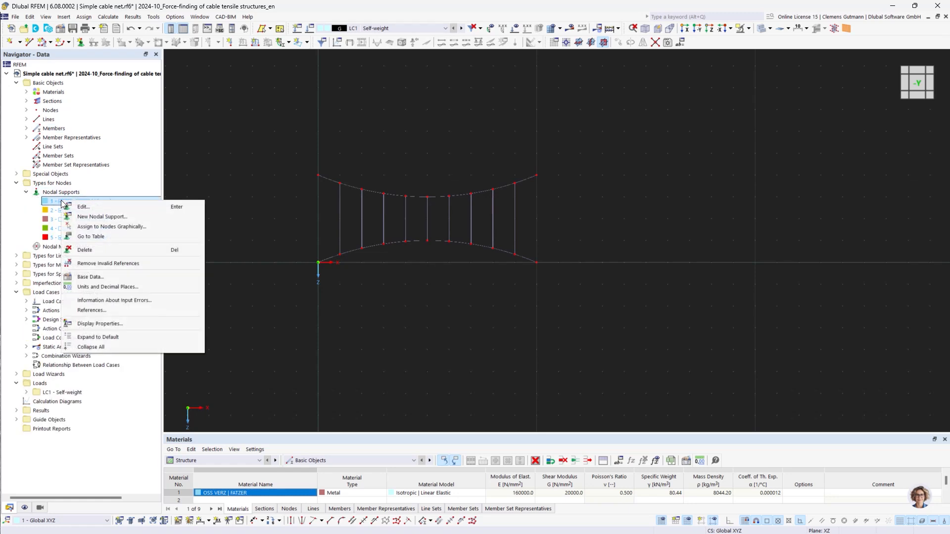
click(99, 227)
drag(292, 147, 325, 309)
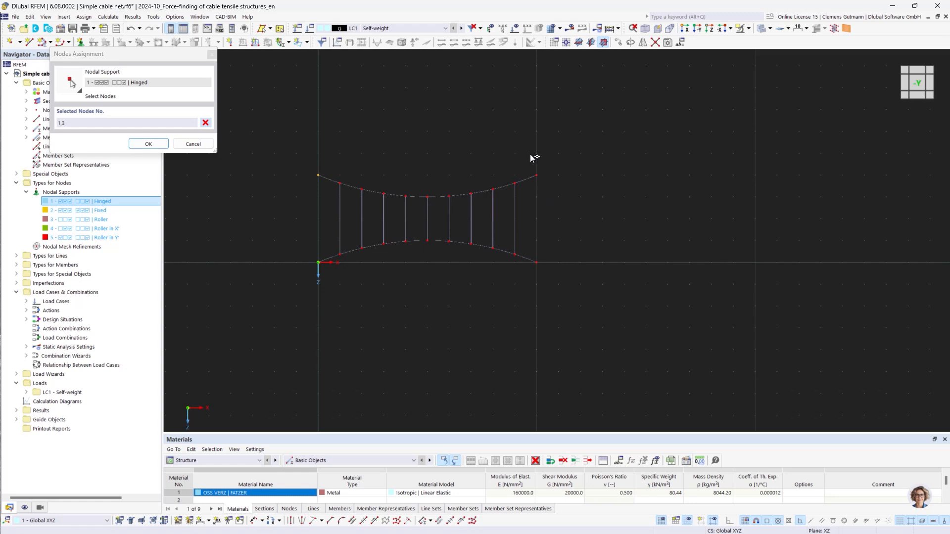
drag(531, 158, 556, 307)
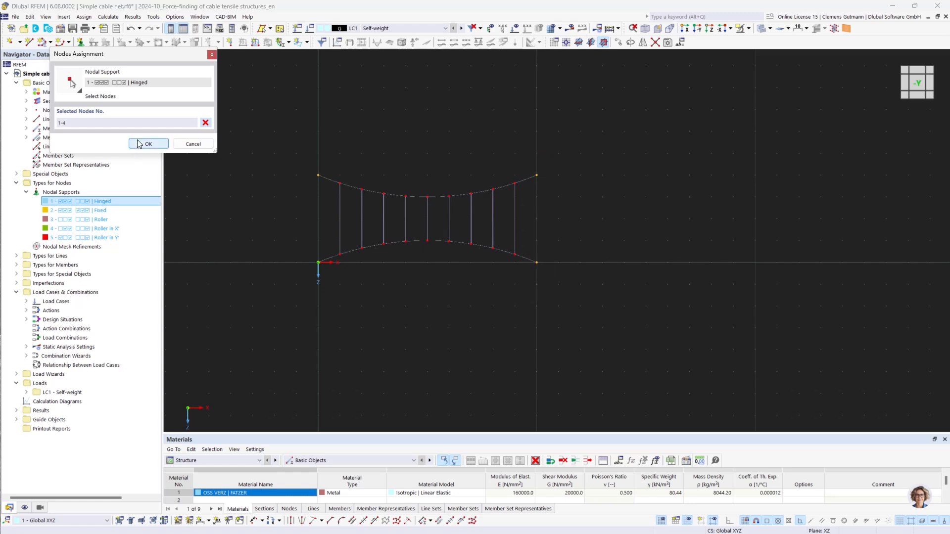
click(146, 144)
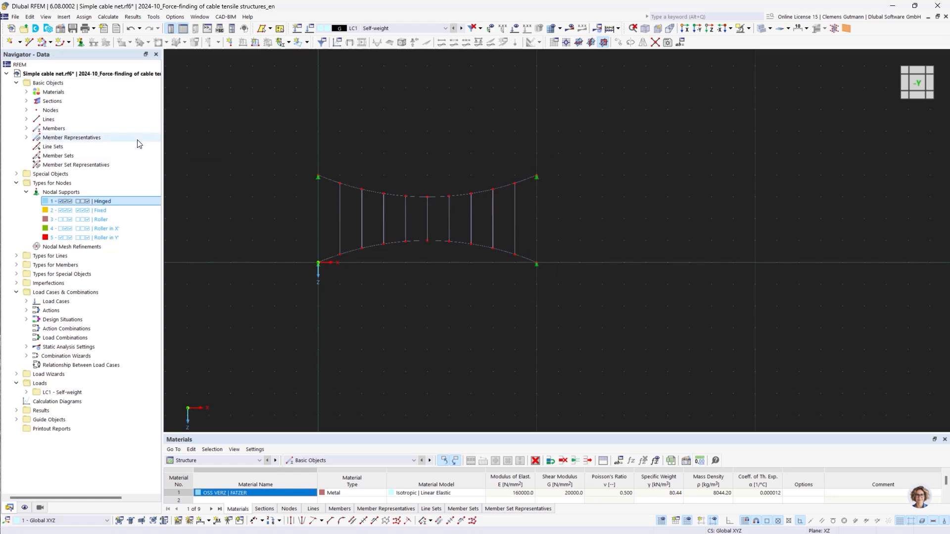
Enlarge the display size of the nodal support symbols
right_click(318, 177)
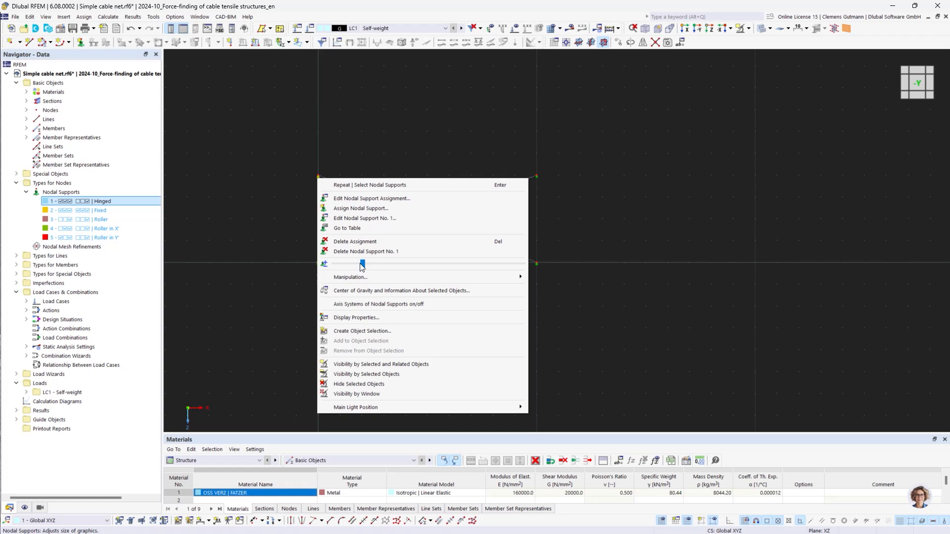
drag(362, 267, 410, 271)
click(652, 321)
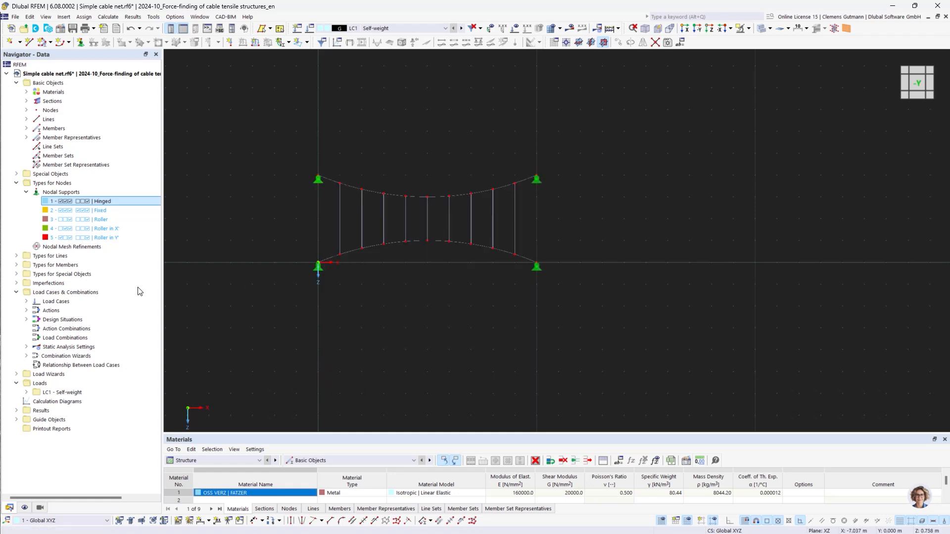
Rename load case LC1 to Prestress, deactivating self-weight and setting its action category to Prestress
click(27, 301)
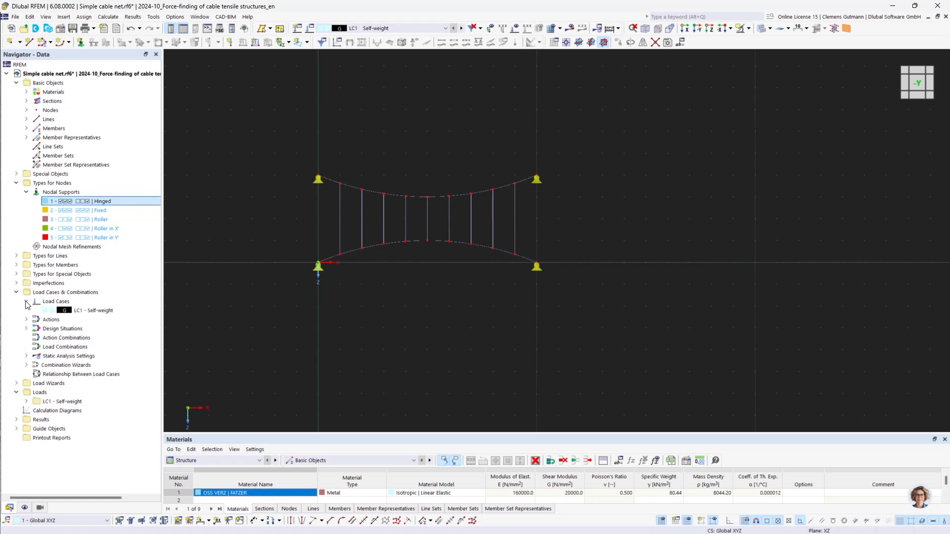
click(72, 311)
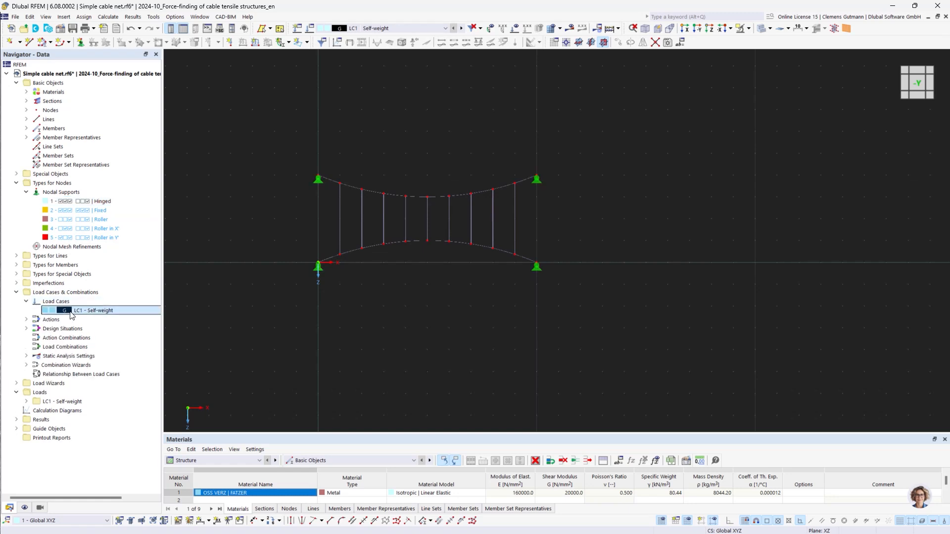
double_click(72, 313)
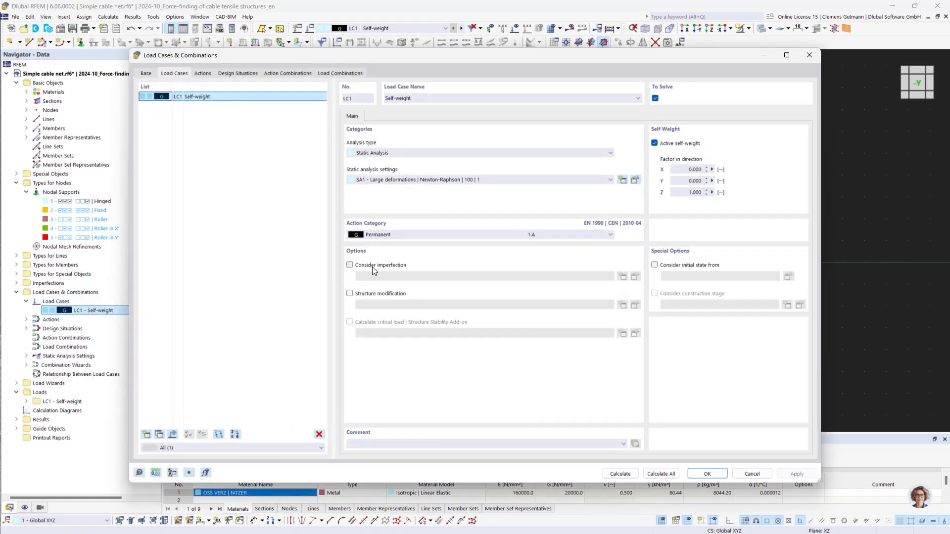
click(654, 143)
drag(440, 98, 385, 97)
text(P)
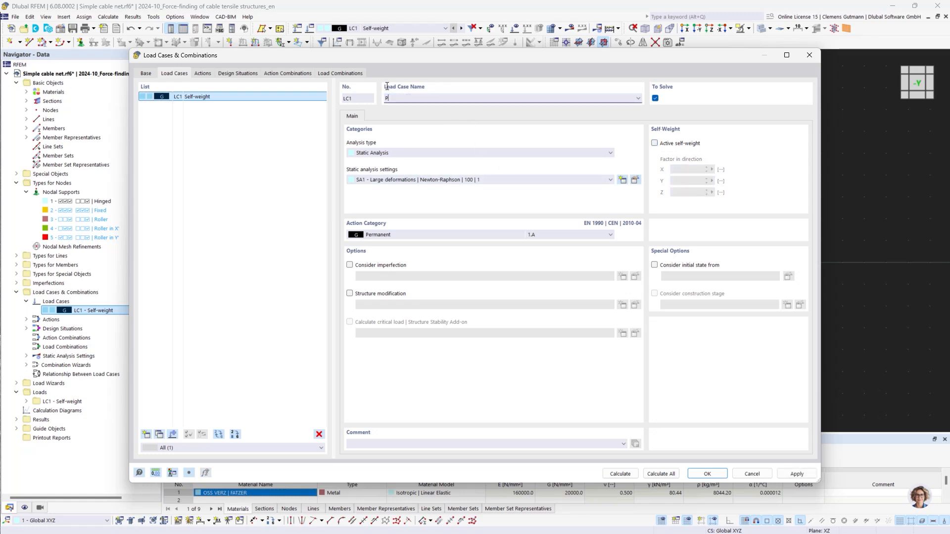
text(restress)
key(Tab)
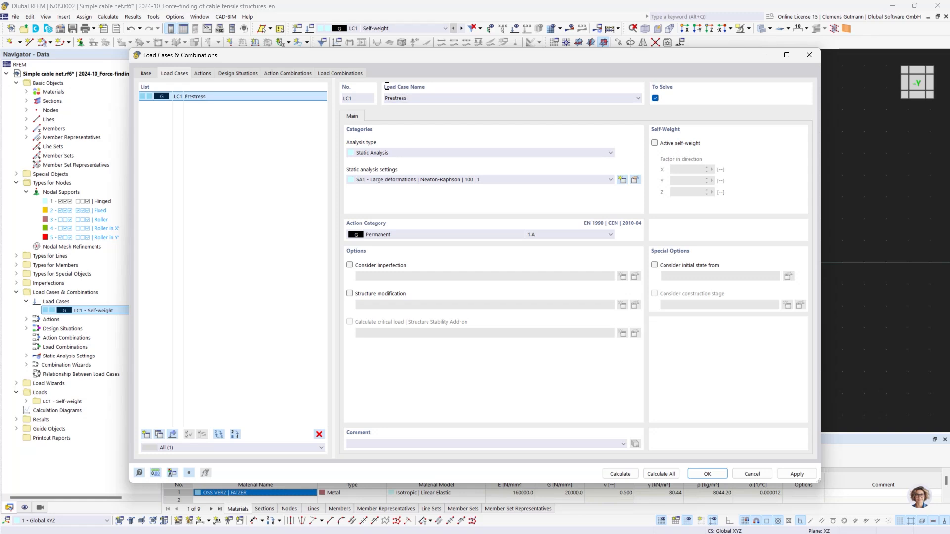
click(375, 236)
click(388, 250)
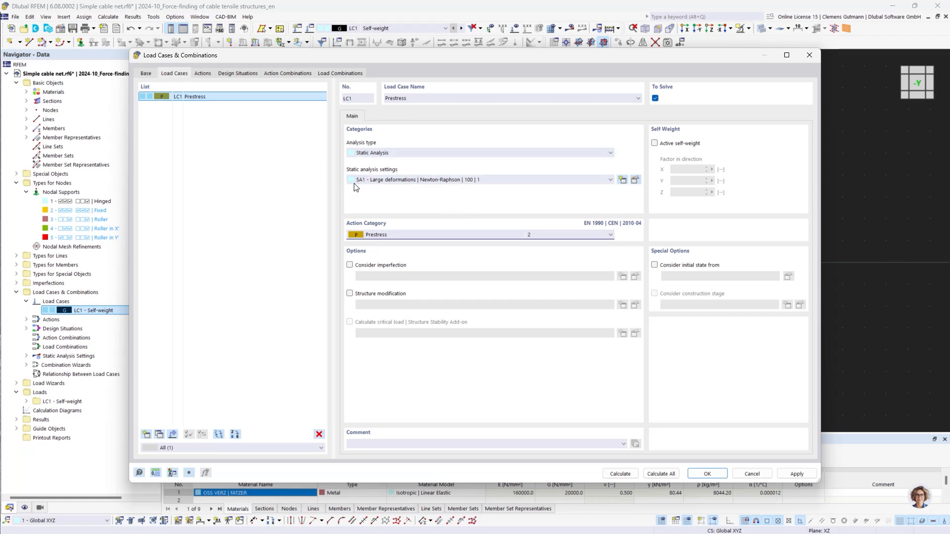
Set the form-finding number of iterations for loading prestress to 60 in static analysis settings SA1 and confirm the load case
click(635, 181)
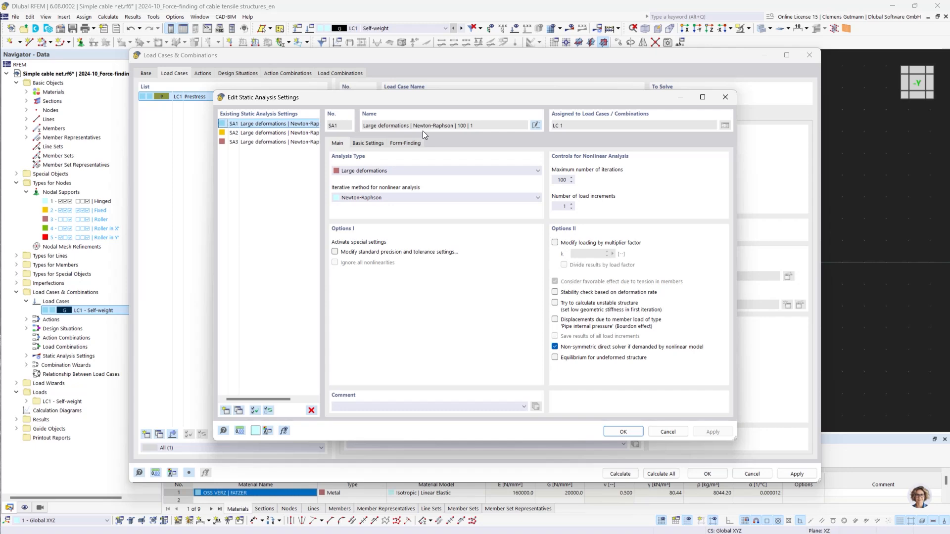
click(395, 143)
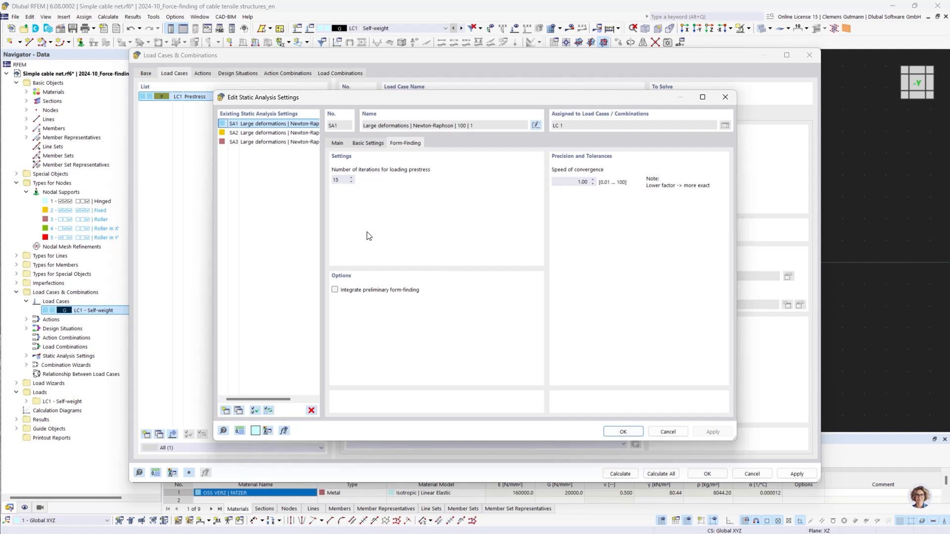
click(334, 180)
double_click(328, 182)
text(60)
click(620, 430)
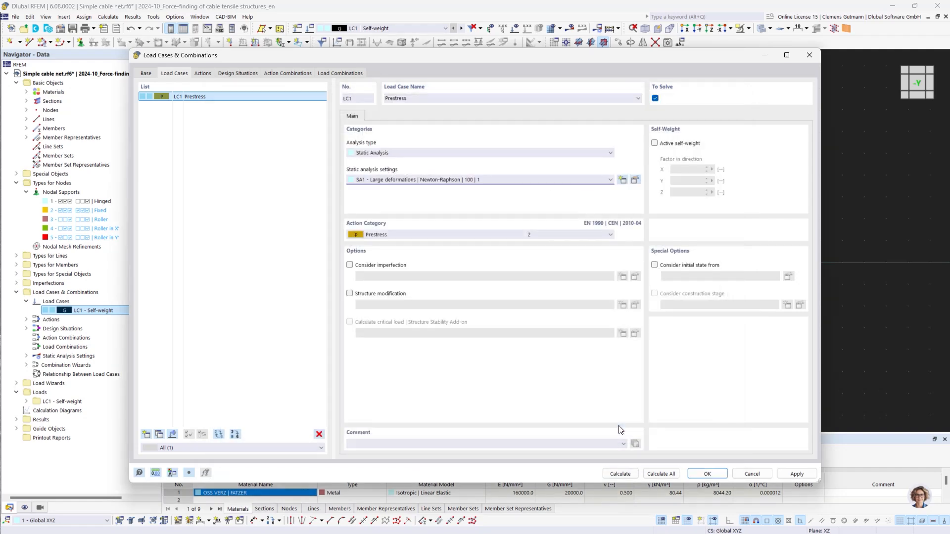
click(707, 473)
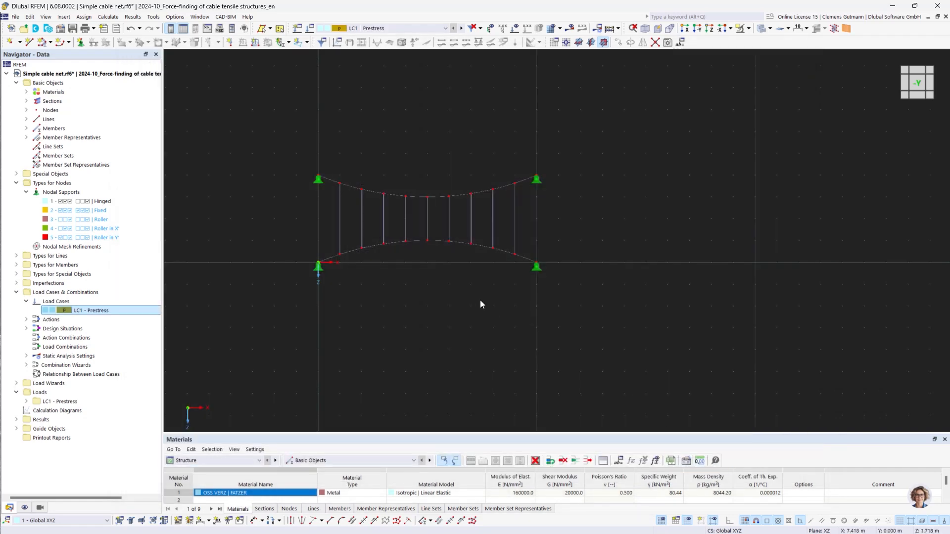
Create a new Form-Finding member load in LC1 - Prestress defined by force, with an average force of 1 kN
click(26, 401)
right_click(69, 420)
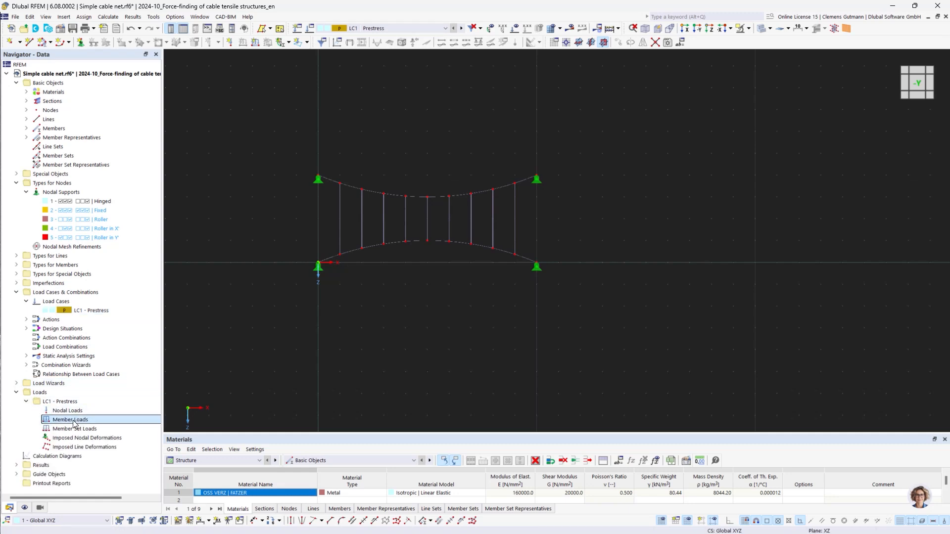
click(135, 306)
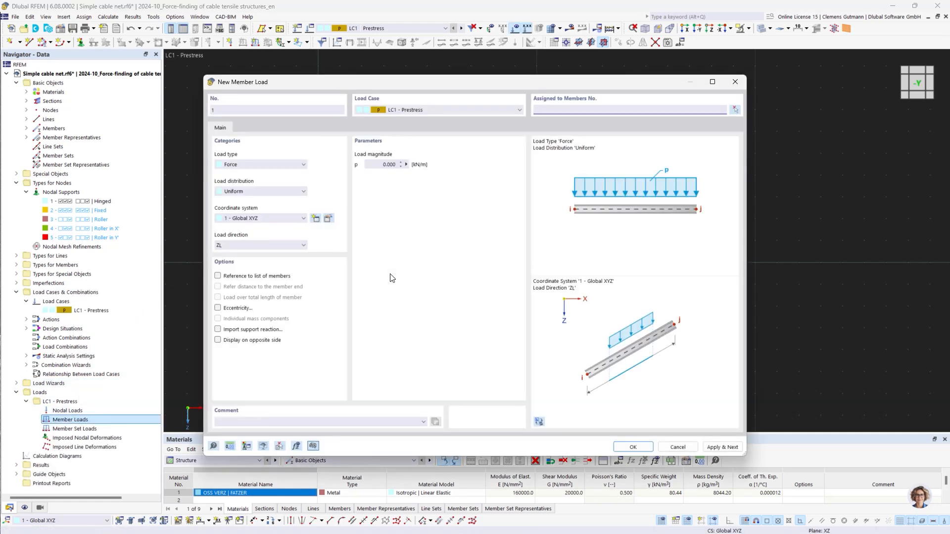
click(287, 165)
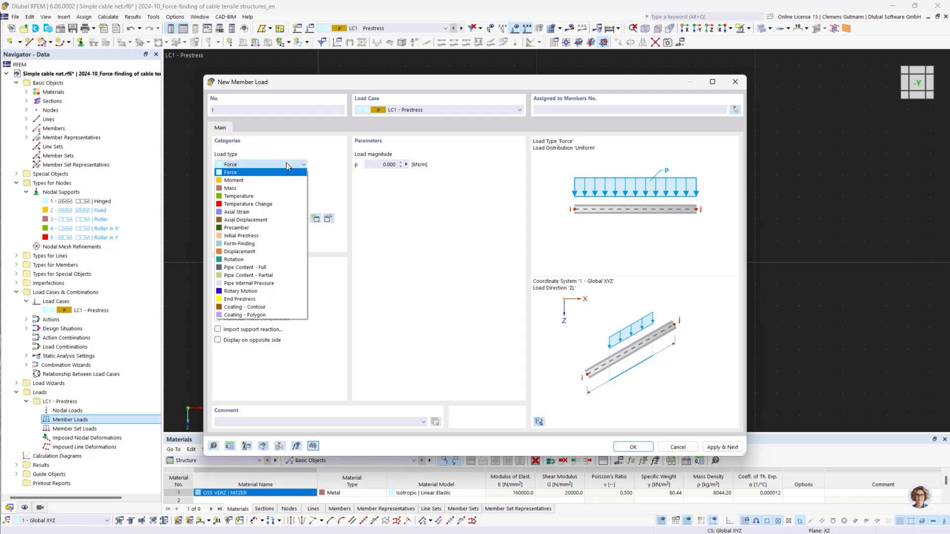
click(264, 243)
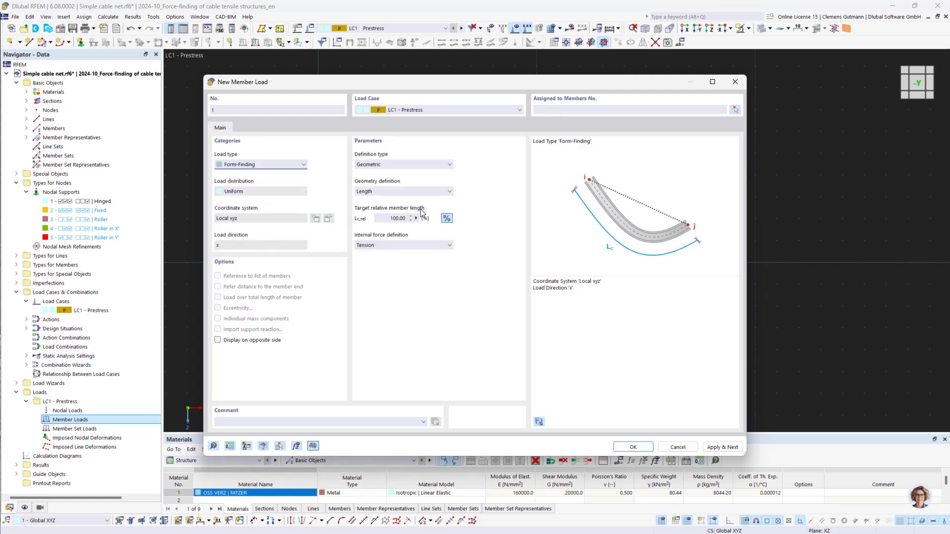
click(446, 165)
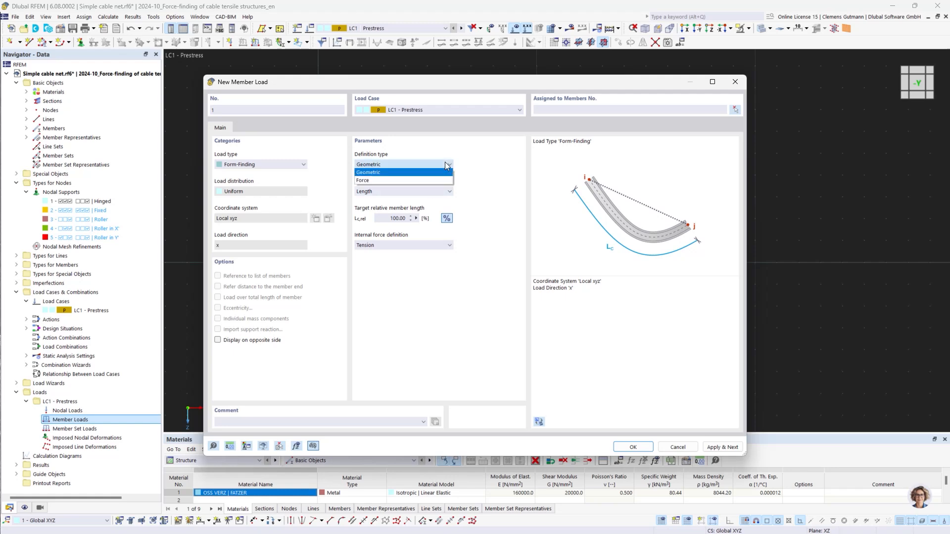
click(374, 180)
click(391, 218)
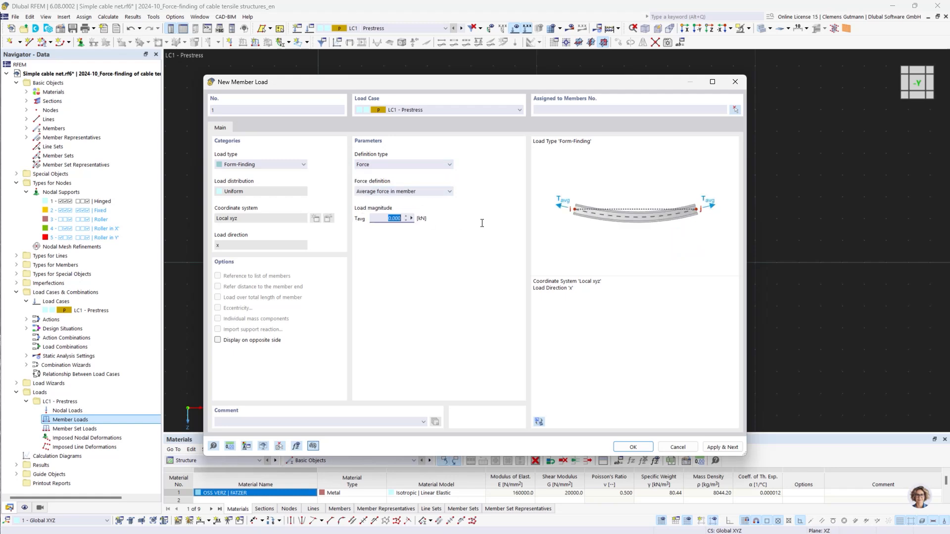
text(1)
key(Tab)
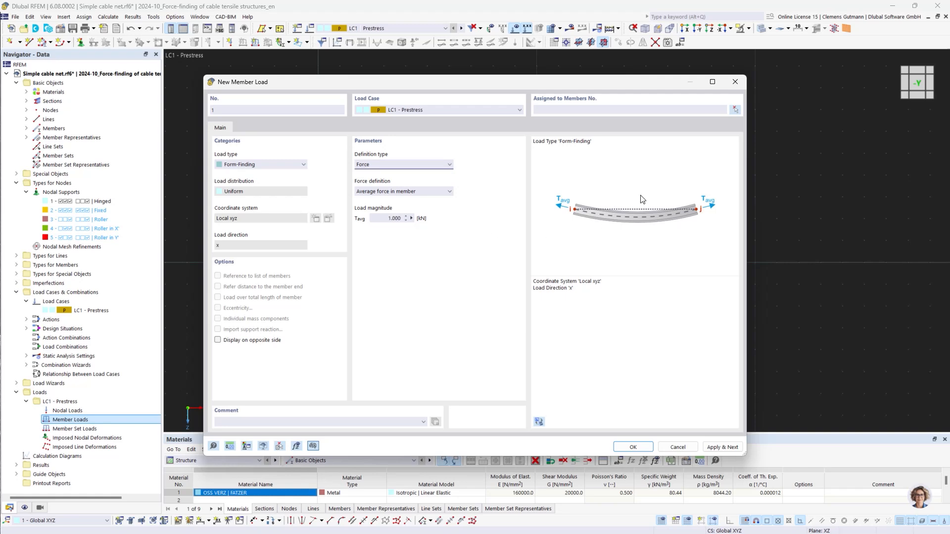
Assign this form-finding load to the middle vertical member 3 and apply it
click(735, 109)
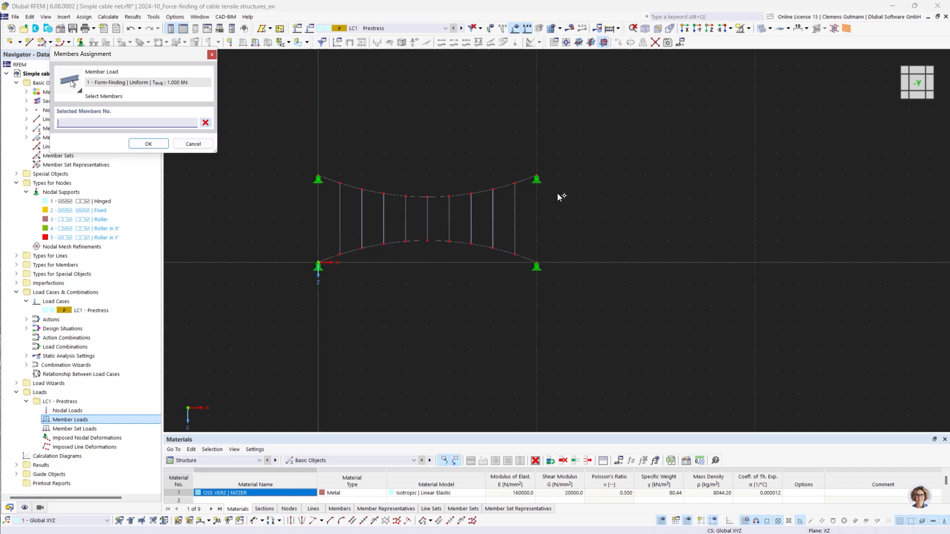
click(427, 221)
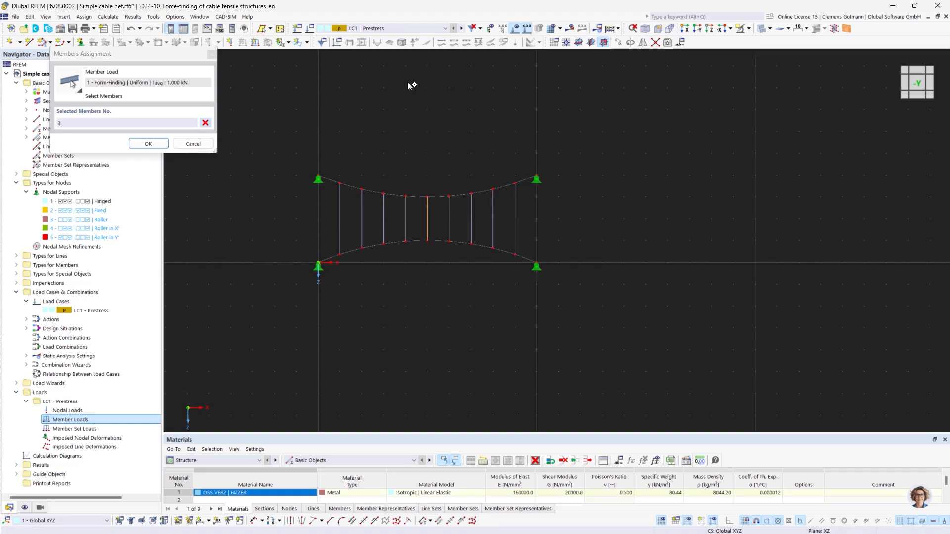
click(152, 145)
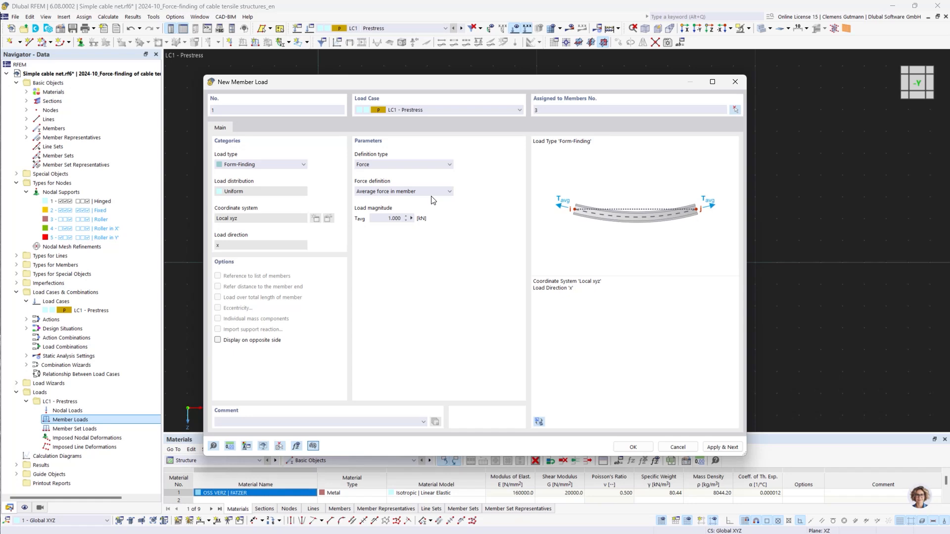
click(723, 448)
Define a second form-finding load by Geometric length at 100 % and assign it to all remaining members 1,2,4-29
click(420, 165)
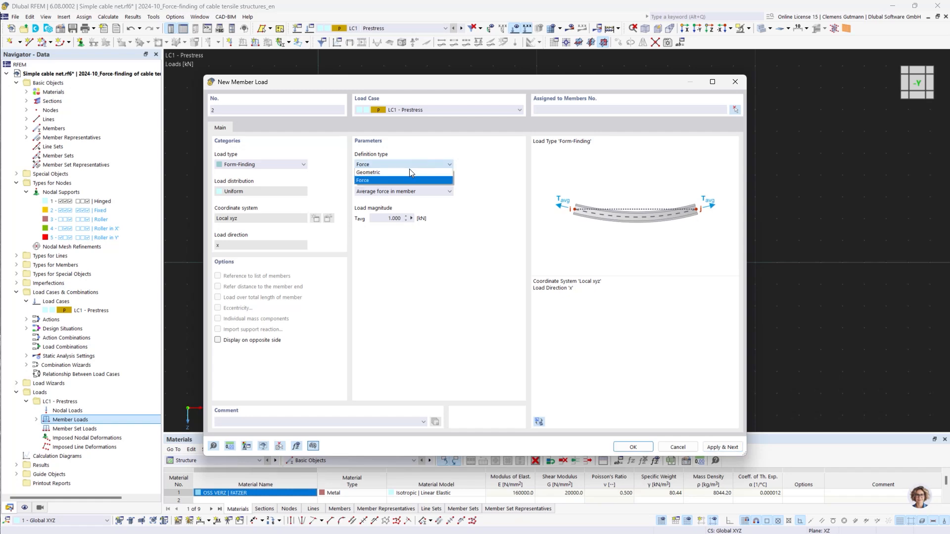
click(410, 172)
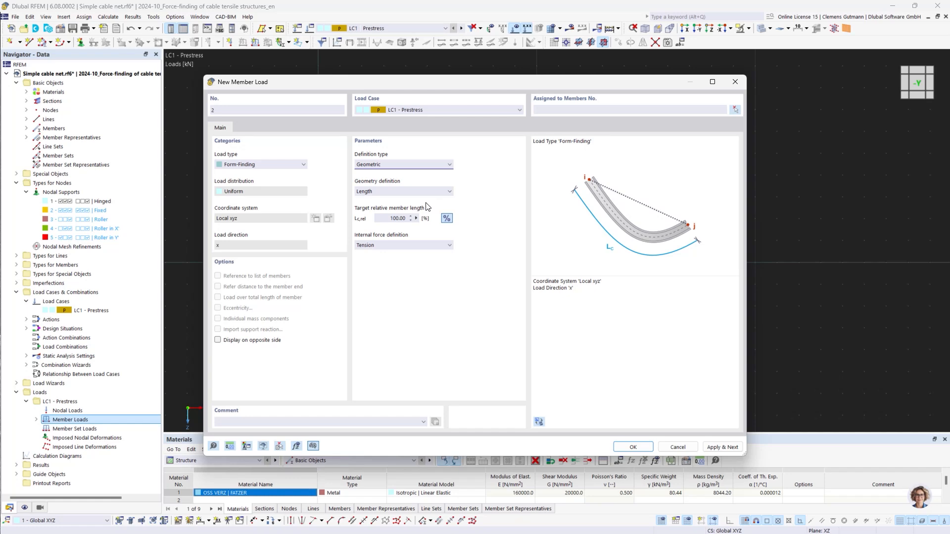
click(735, 110)
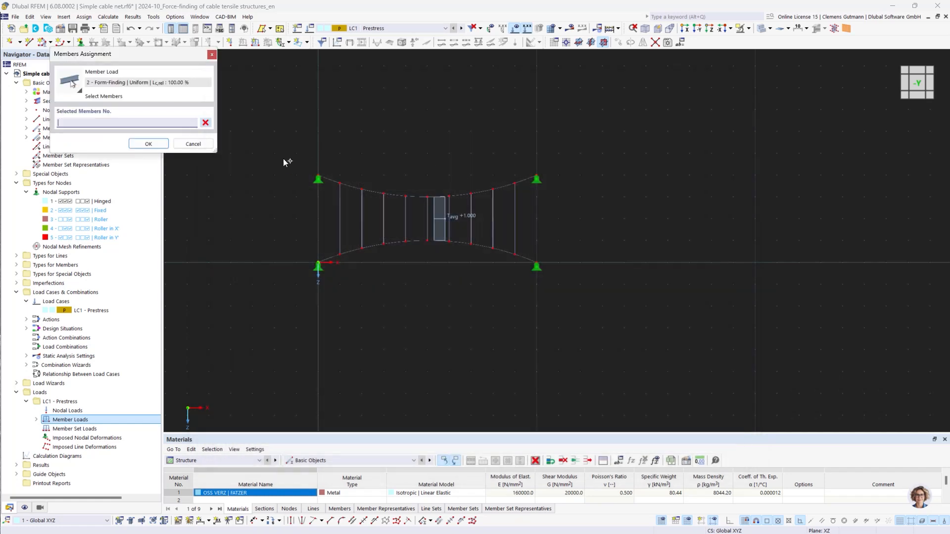
drag(262, 141, 651, 321)
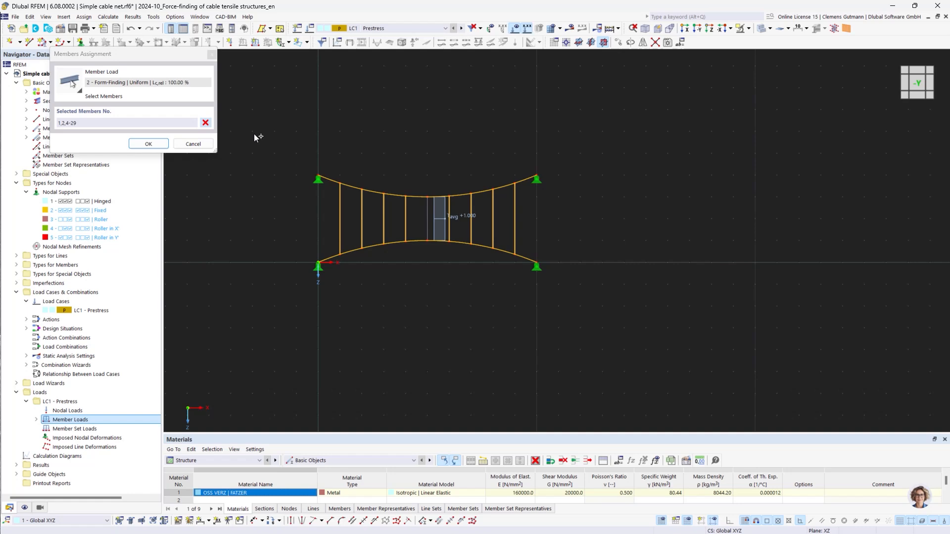
click(149, 144)
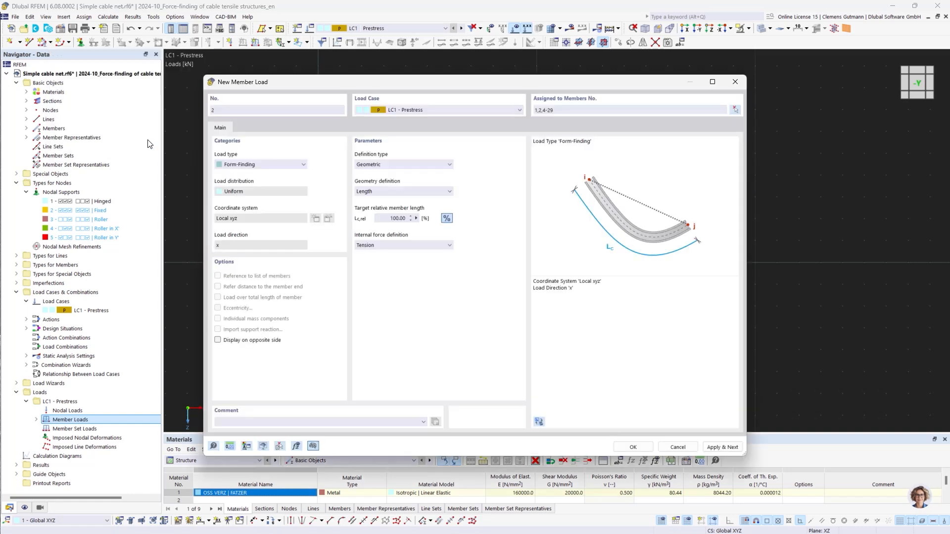
click(634, 447)
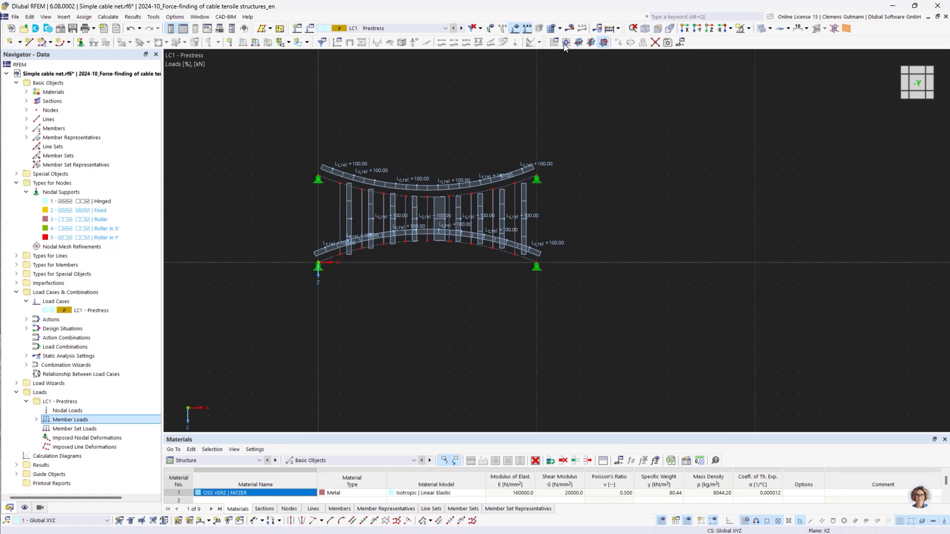
Hide the loads, run the calculation and inspect the displacement results of the net
click(519, 32)
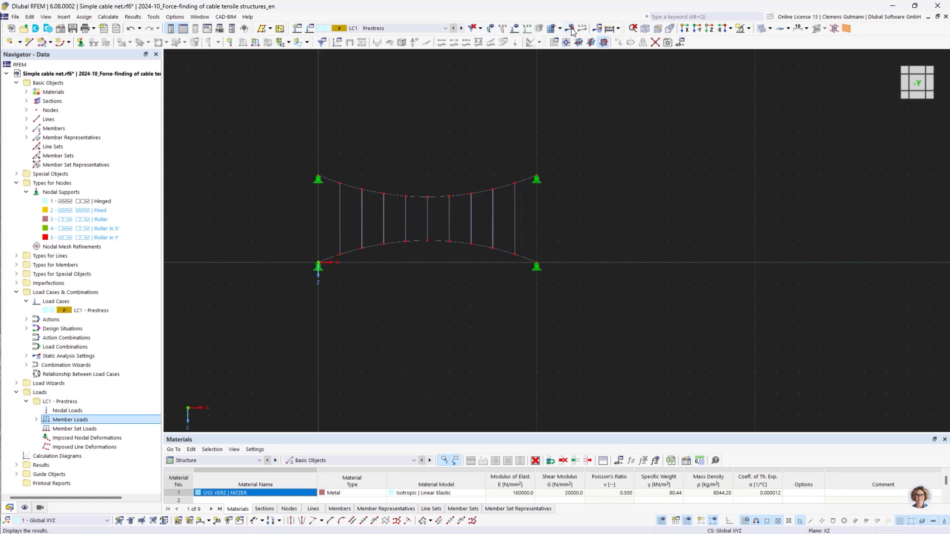
click(569, 28)
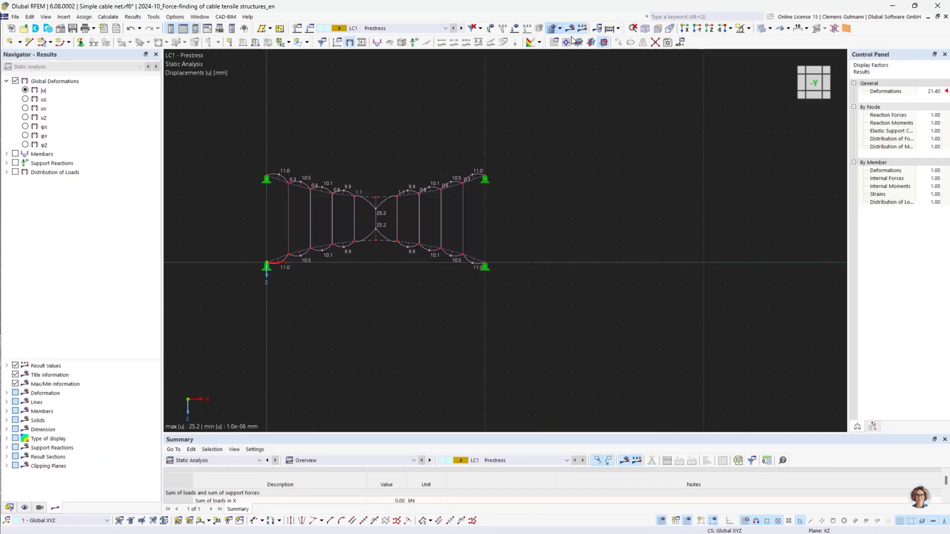
click(814, 87)
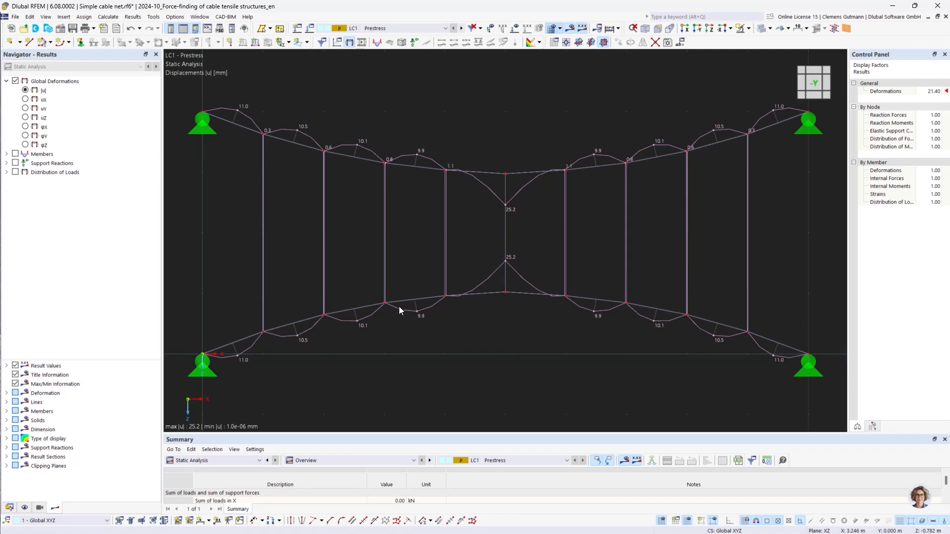
scroll(424, 299, up, 5)
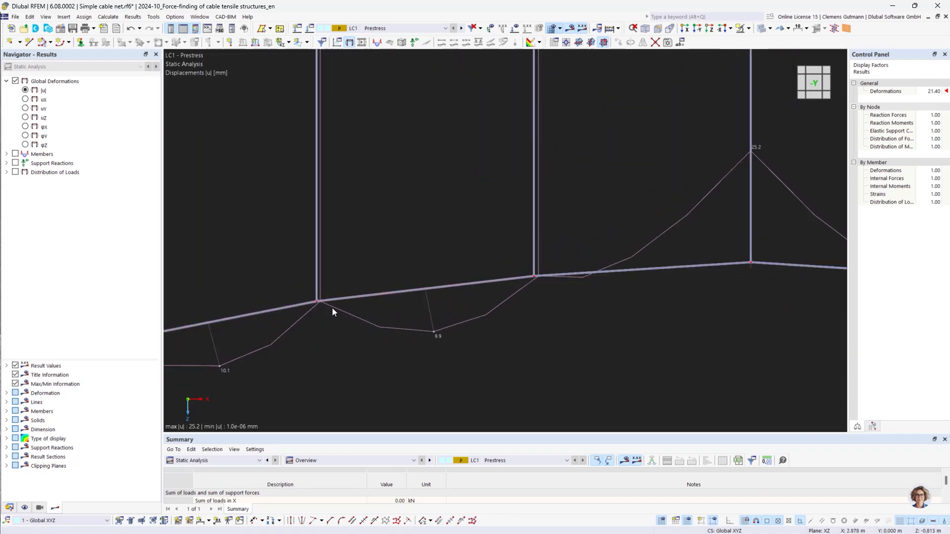
drag(468, 309, 421, 270)
scroll(446, 283, down, 4)
scroll(446, 283, down, 2)
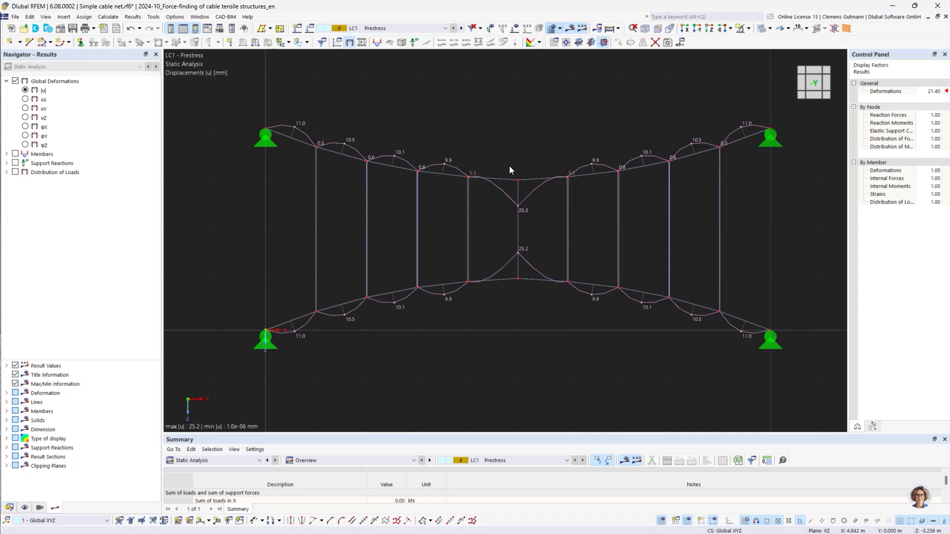
Select the top and bottom arc members and delete their lines
drag(212, 78, 816, 207)
drag(211, 262, 801, 386)
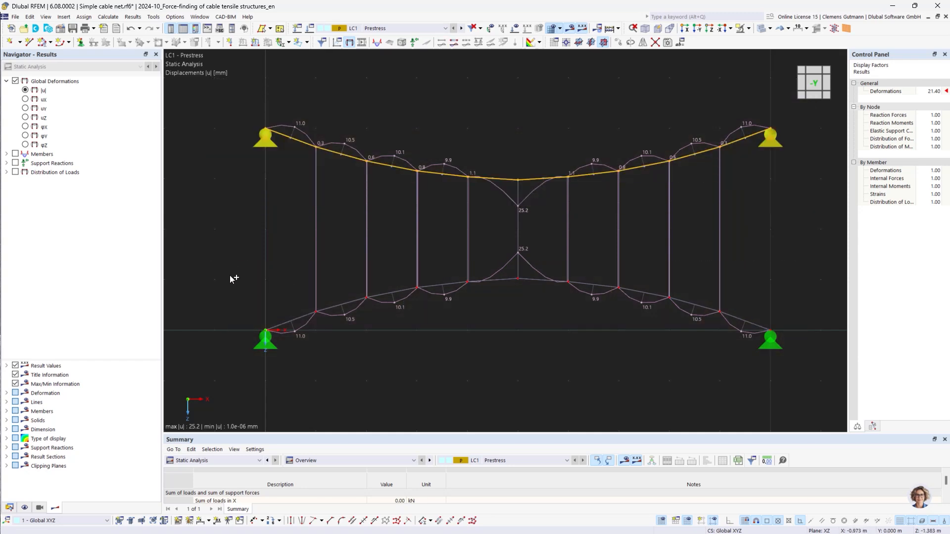
drag(216, 261, 802, 424)
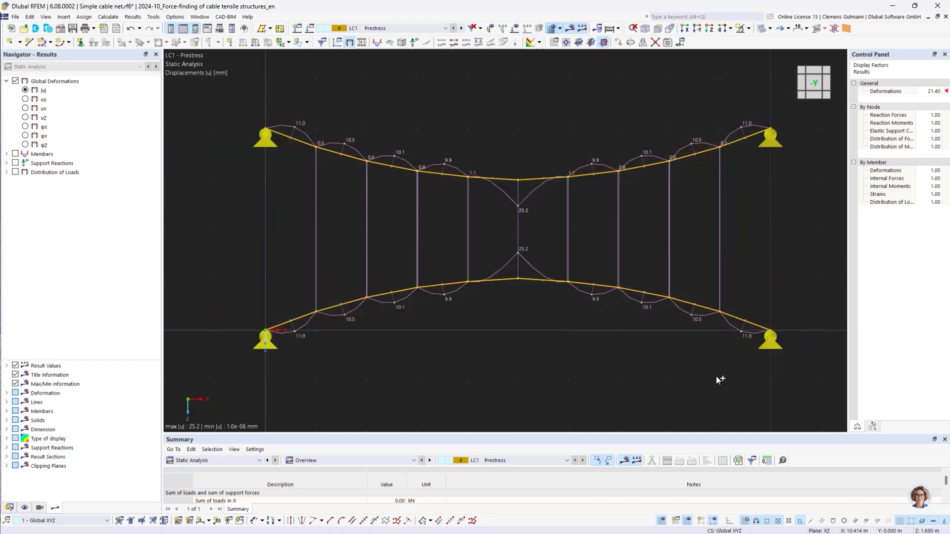
right_click(435, 291)
mouse_move(584, 30)
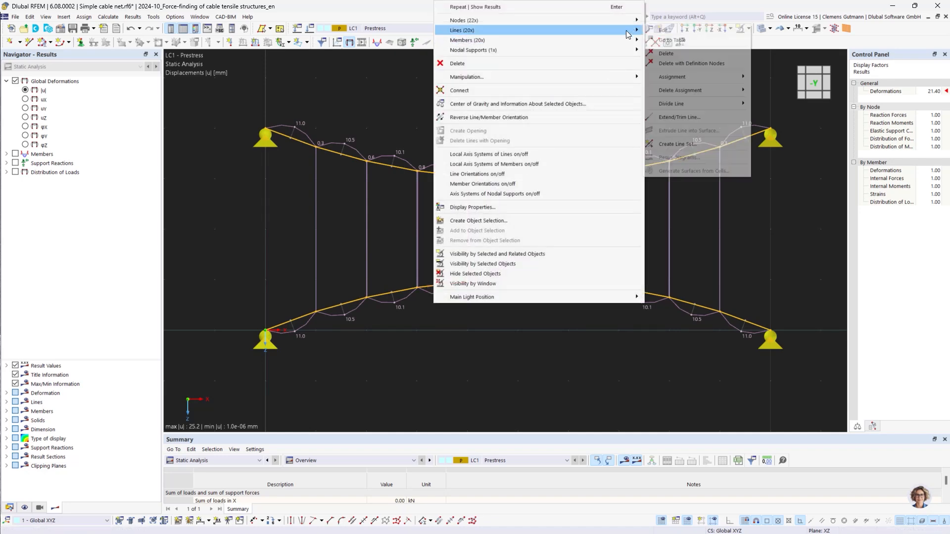
click(665, 55)
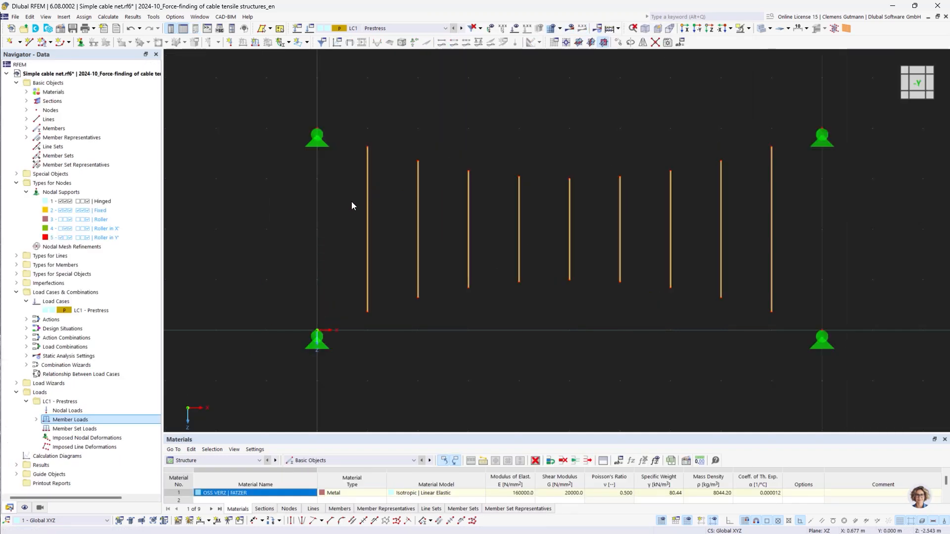
Draw a continuous cable member through the top ends of all vertical lines, from the upper left support to the upper right support
click(50, 42)
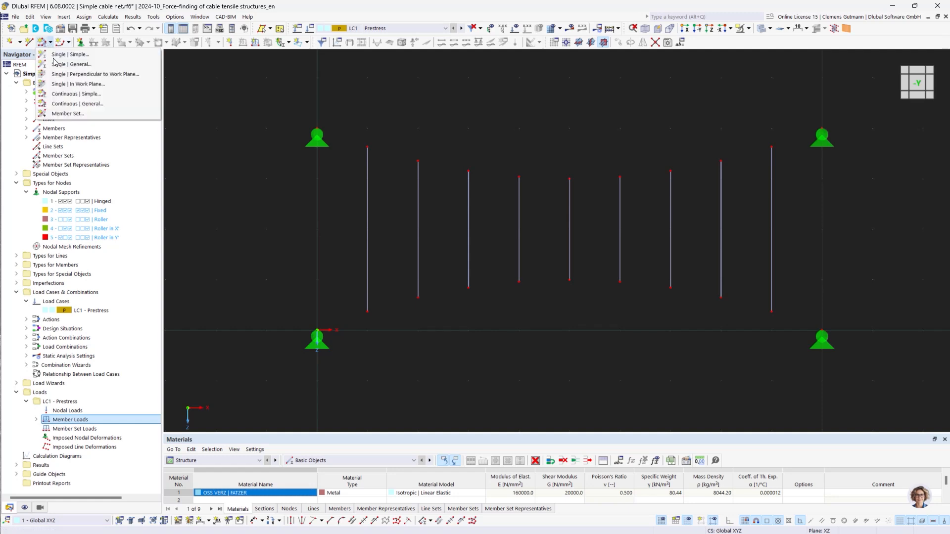
click(78, 94)
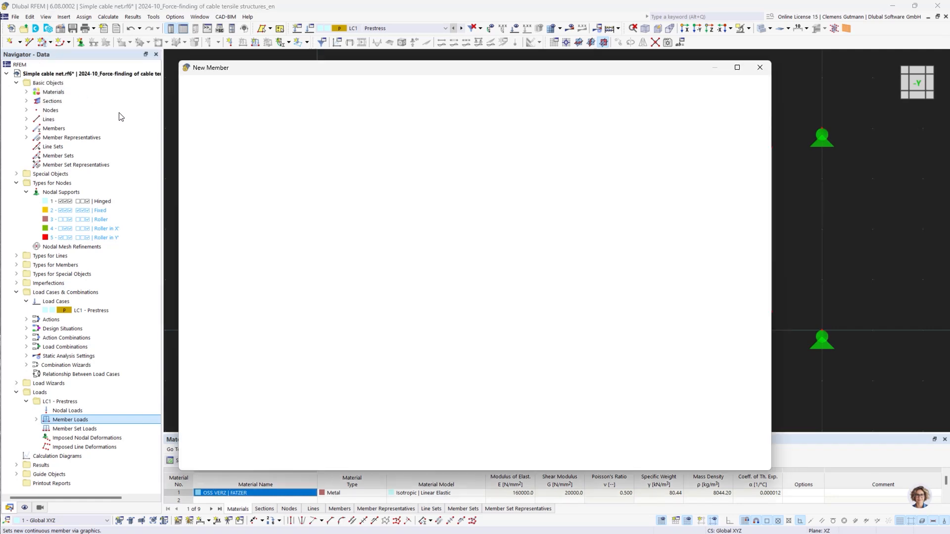
click(702, 461)
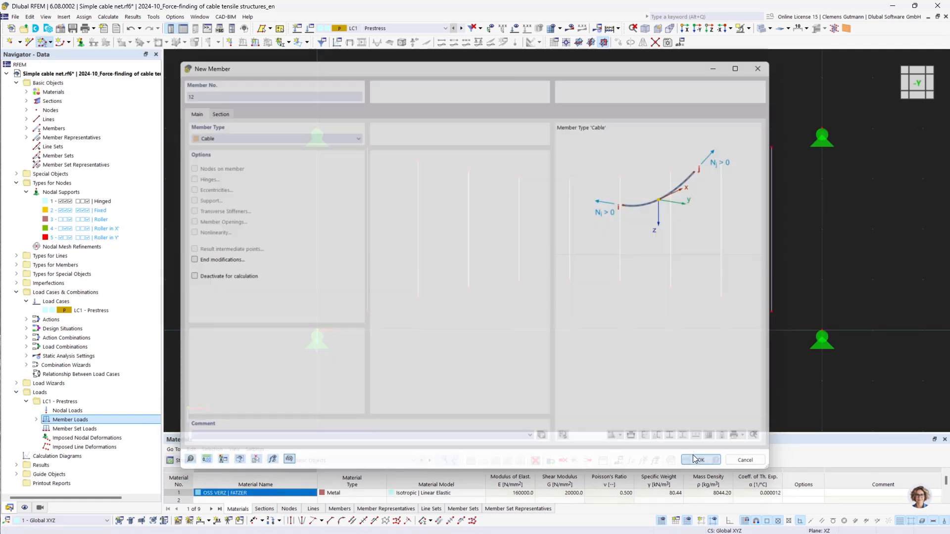
click(317, 134)
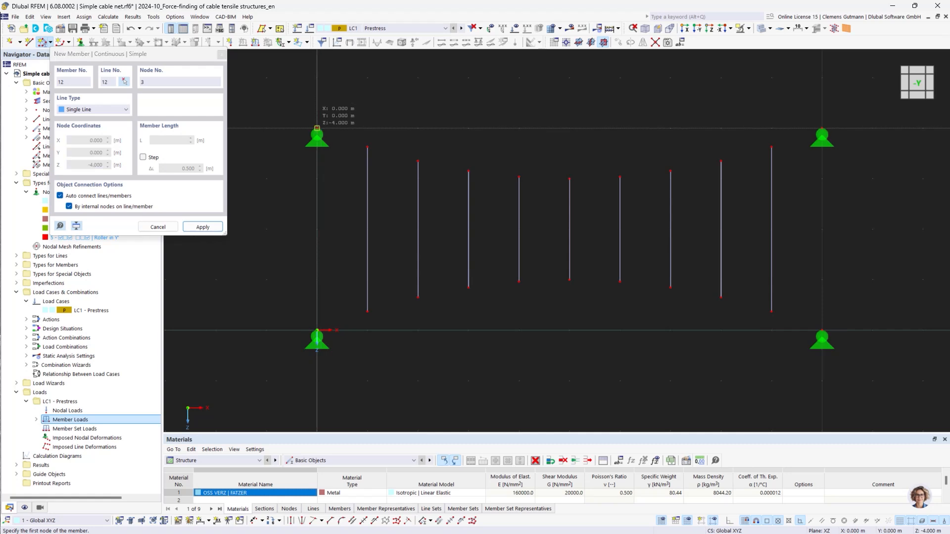
click(367, 147)
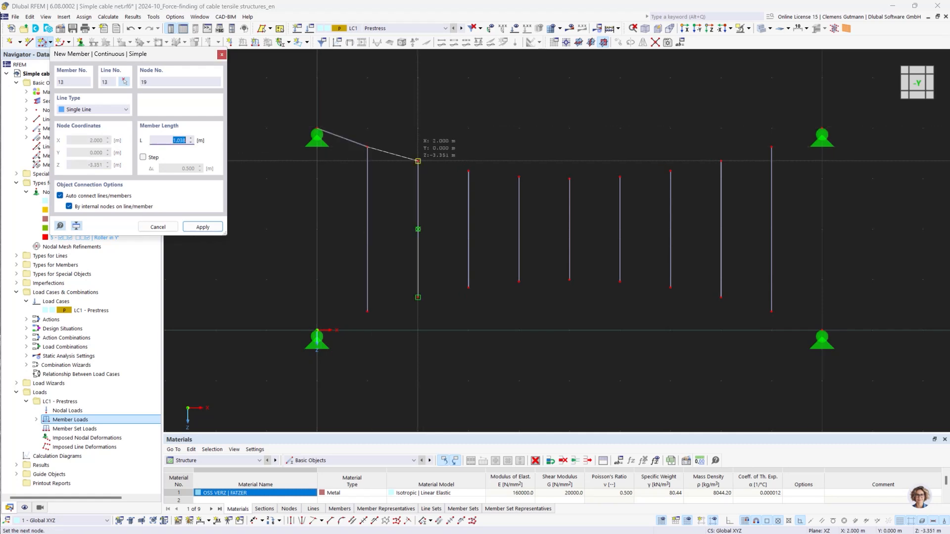
click(418, 161)
click(469, 172)
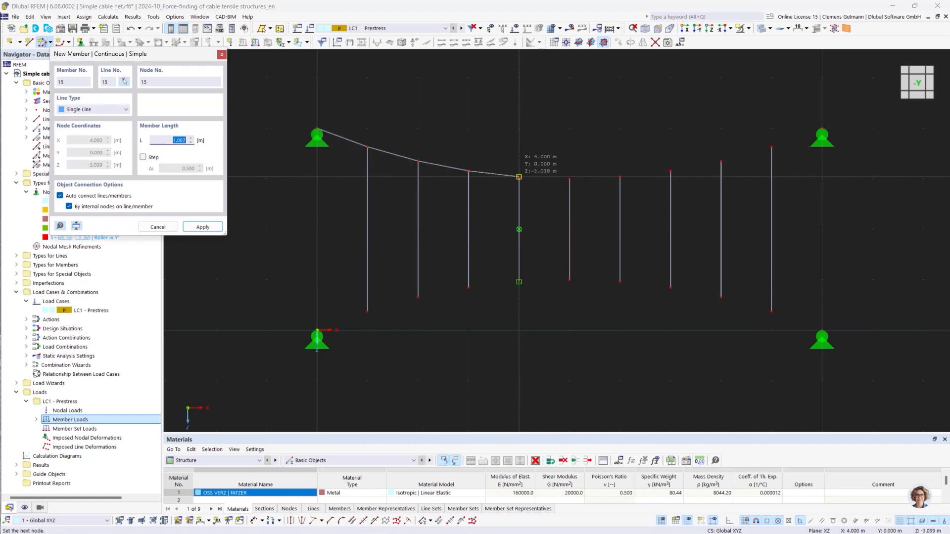
click(519, 176)
click(569, 178)
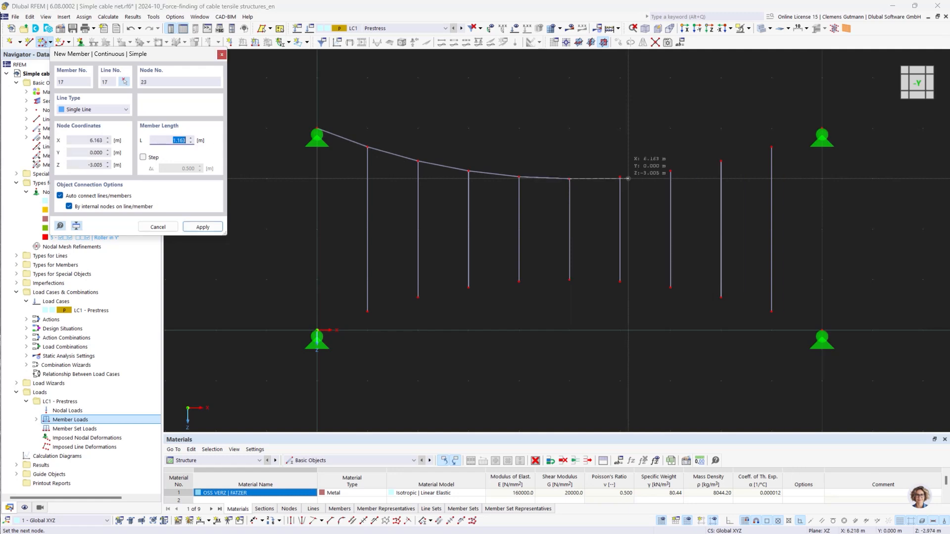
click(620, 176)
click(670, 171)
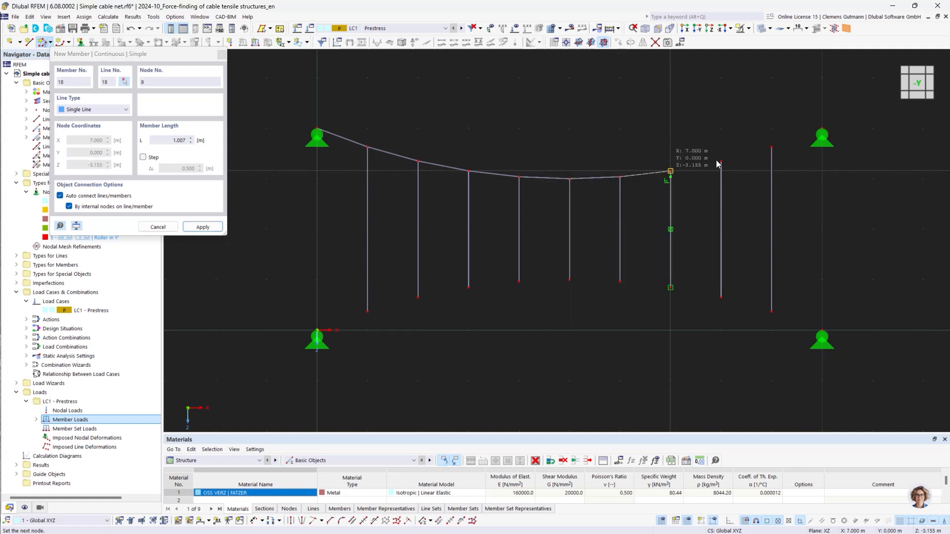
click(721, 161)
click(771, 147)
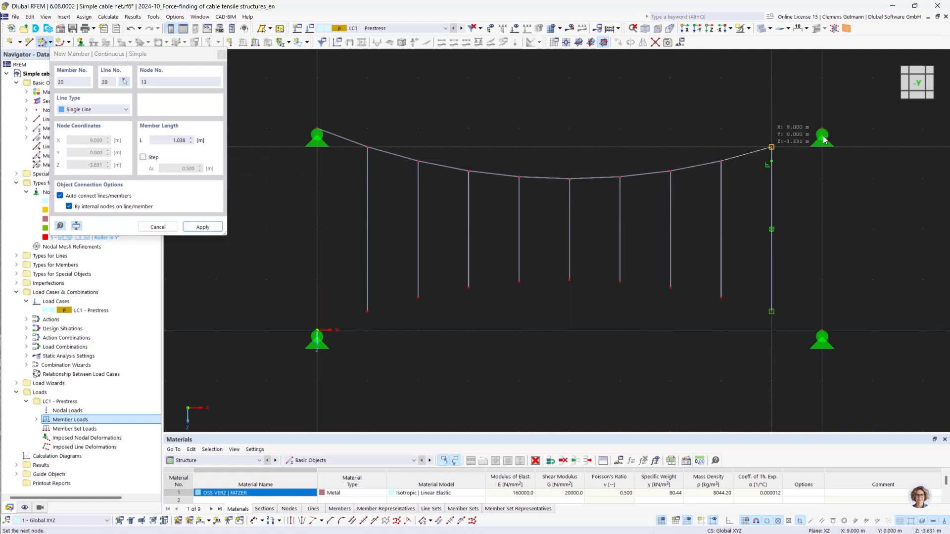
click(821, 128)
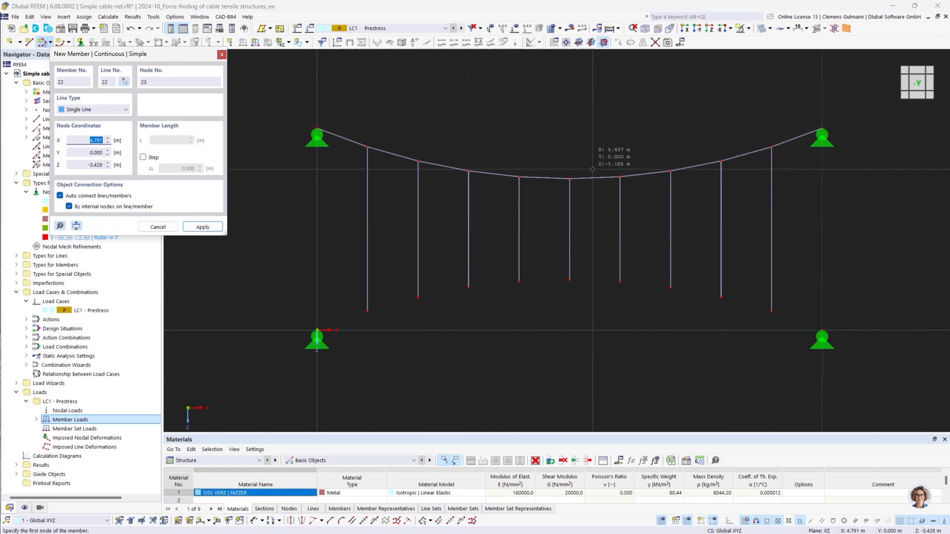
key(Escape)
Mirror a copy of the top cable about the XY plane through point X 5.000, Y 0.000, Z -2.000 m to form the bottom cable
drag(308, 94, 860, 202)
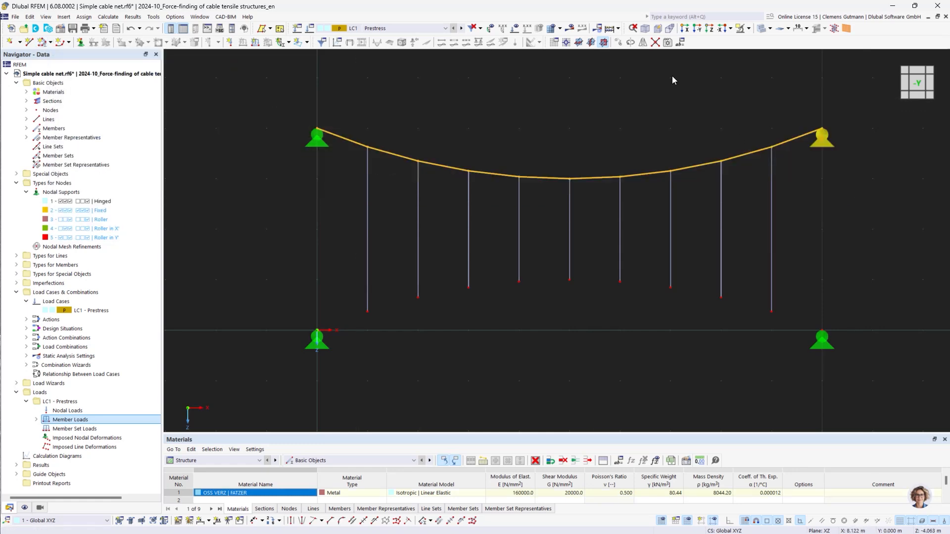
click(643, 43)
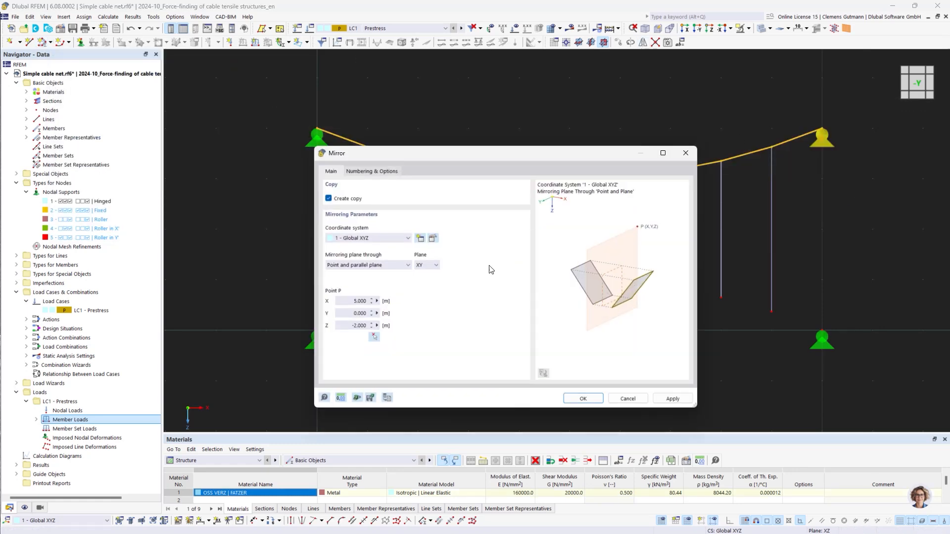
click(592, 398)
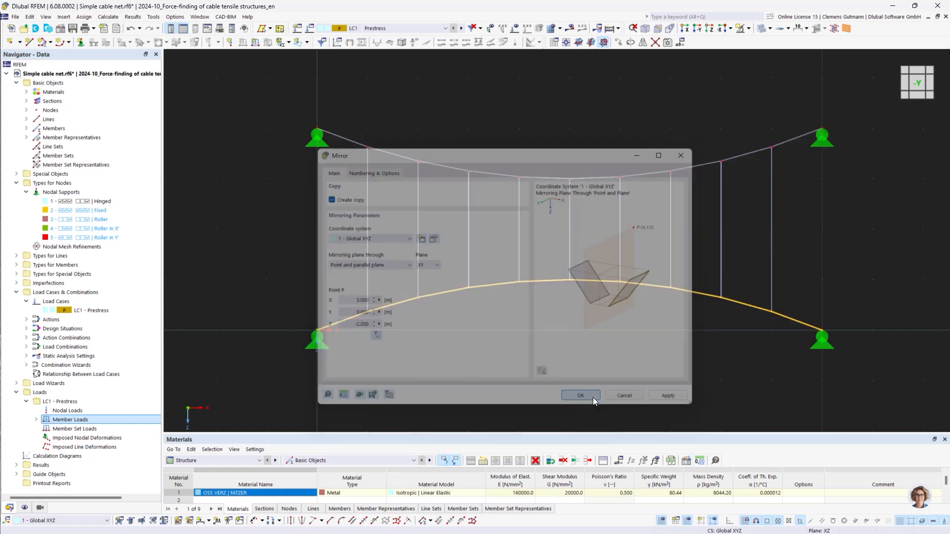
key(Escape)
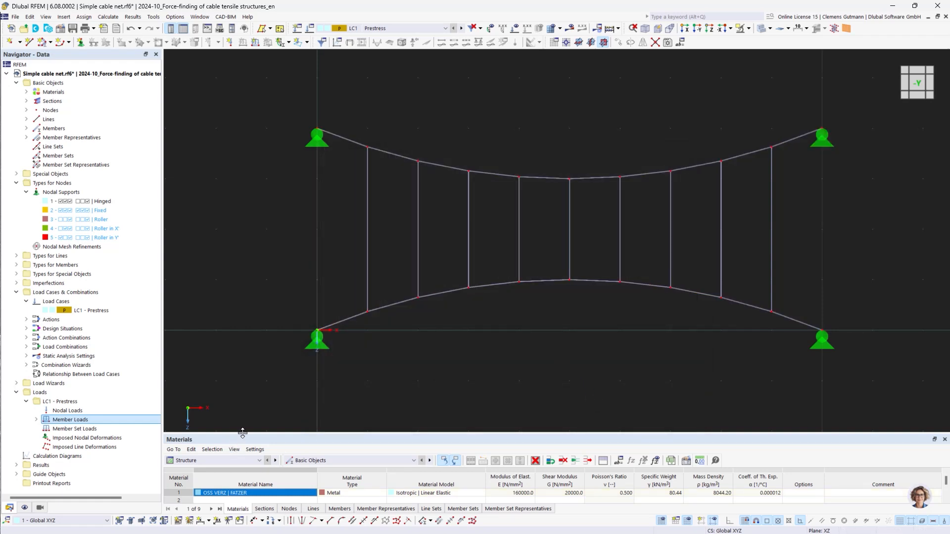
Reassign the second form-finding member load to members 4-31 so it includes the new top and bottom cables
drag(243, 434, 254, 280)
click(213, 306)
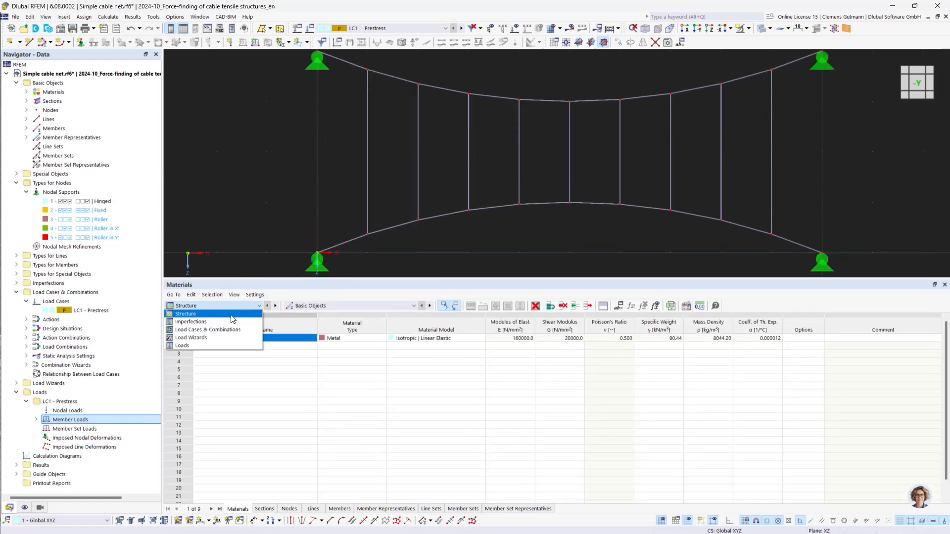
click(183, 345)
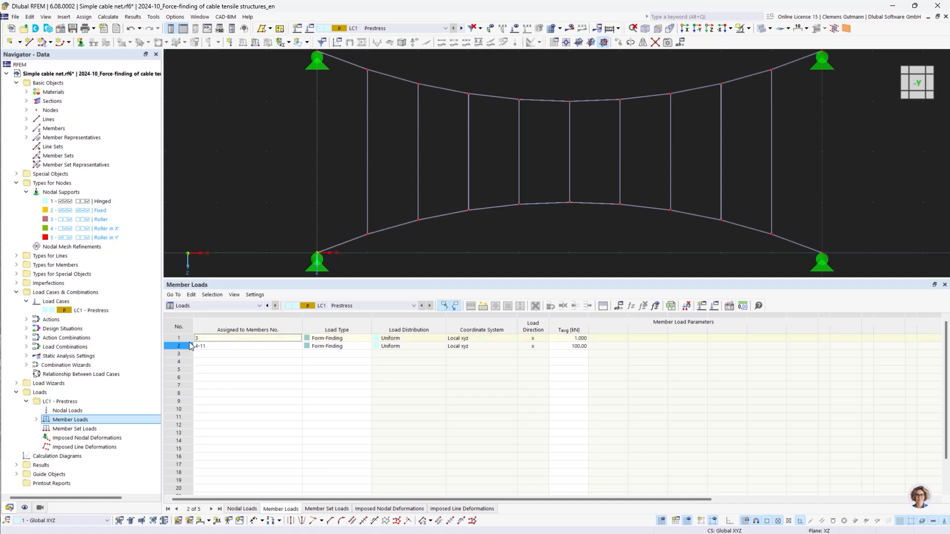
click(187, 348)
click(297, 345)
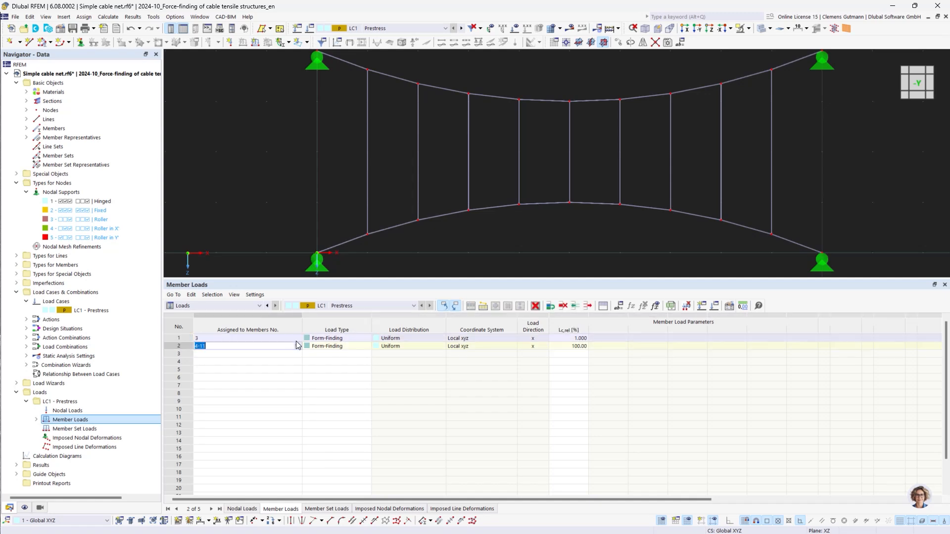
click(297, 345)
scroll(325, 235, down, 2)
drag(285, 55, 751, 196)
drag(262, 194, 945, 273)
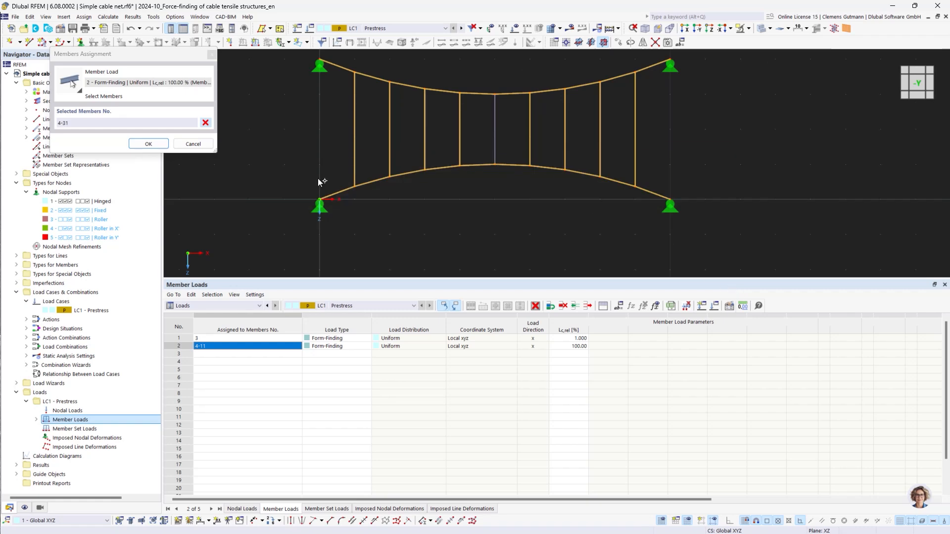
click(164, 145)
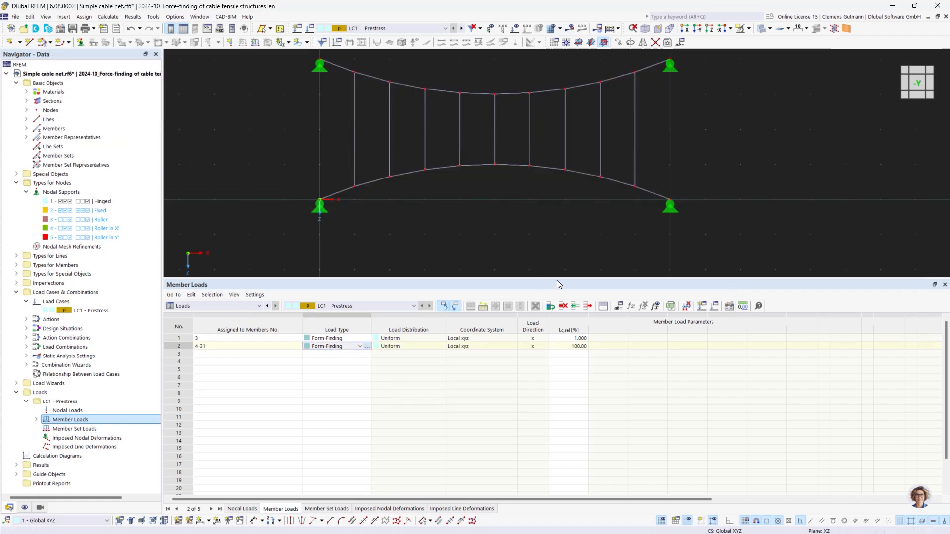
Run the calculation and display the members' axial forces N
drag(557, 280, 557, 415)
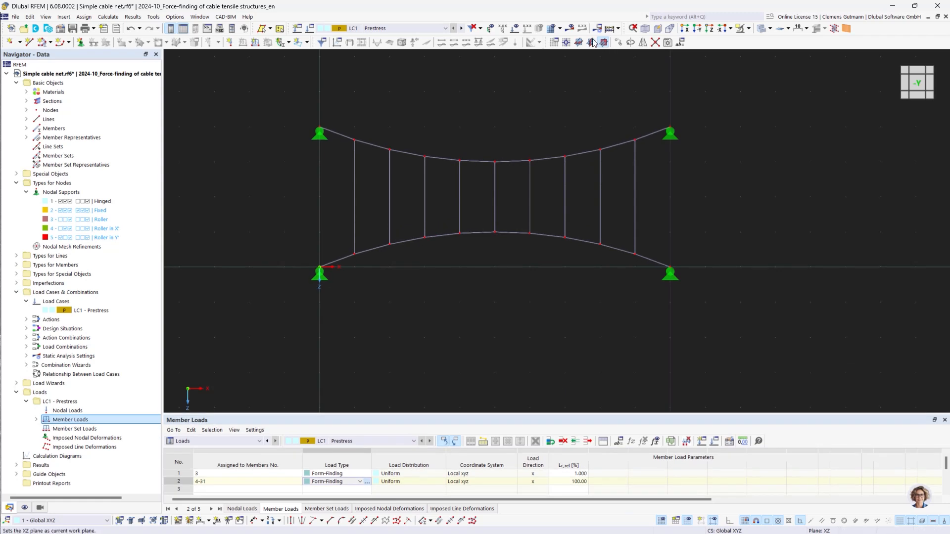
click(569, 32)
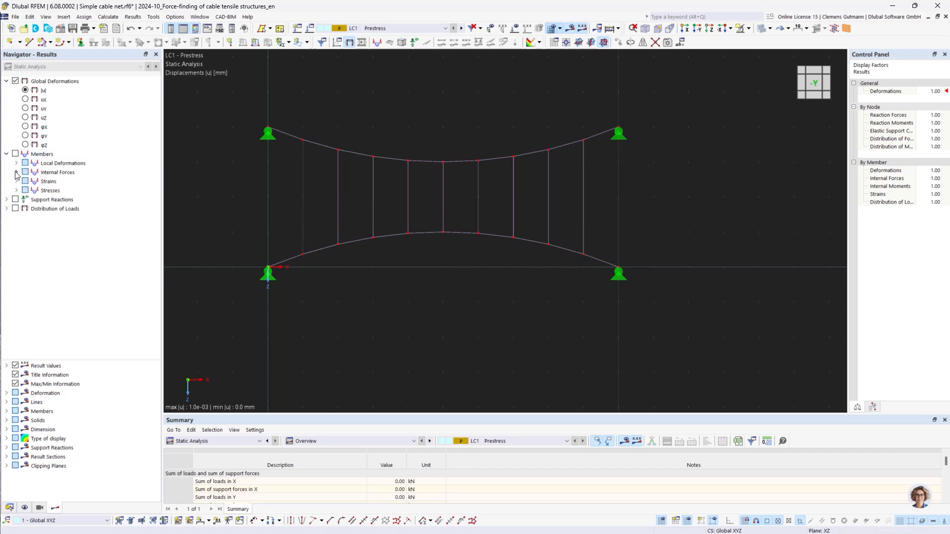
click(16, 172)
click(35, 181)
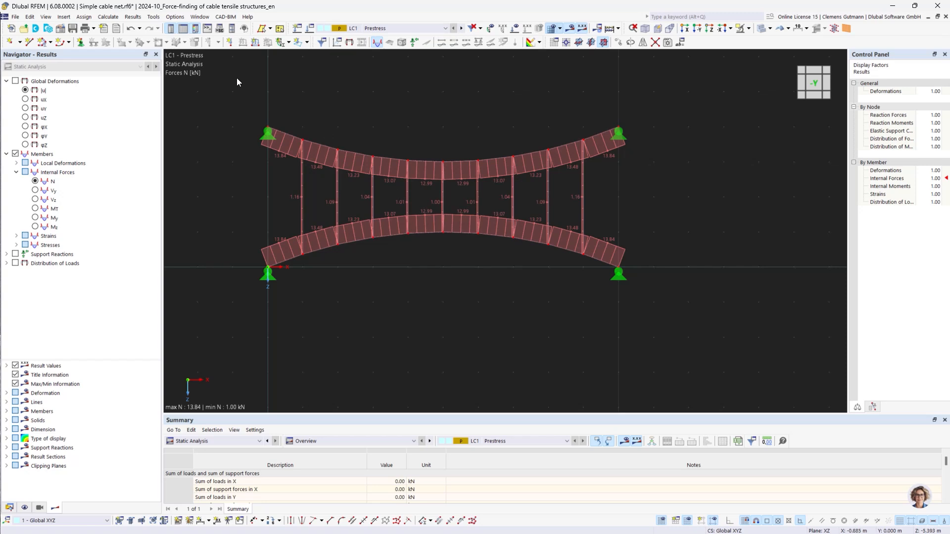
drag(233, 98, 694, 202)
key(Escape)
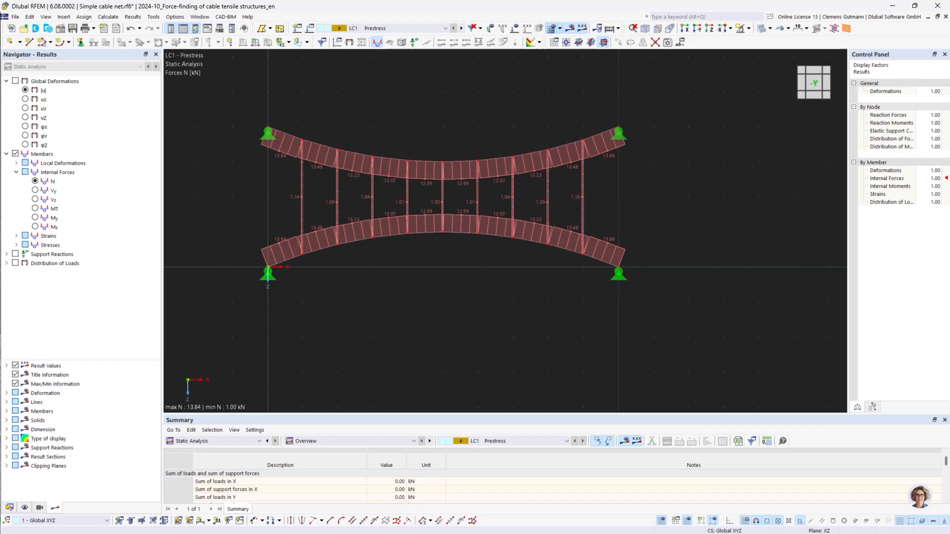
Switch to VS Code and review the Python script that reads member axial forces and re-imports them as prestress loads
drag(0, 188, 200, 0)
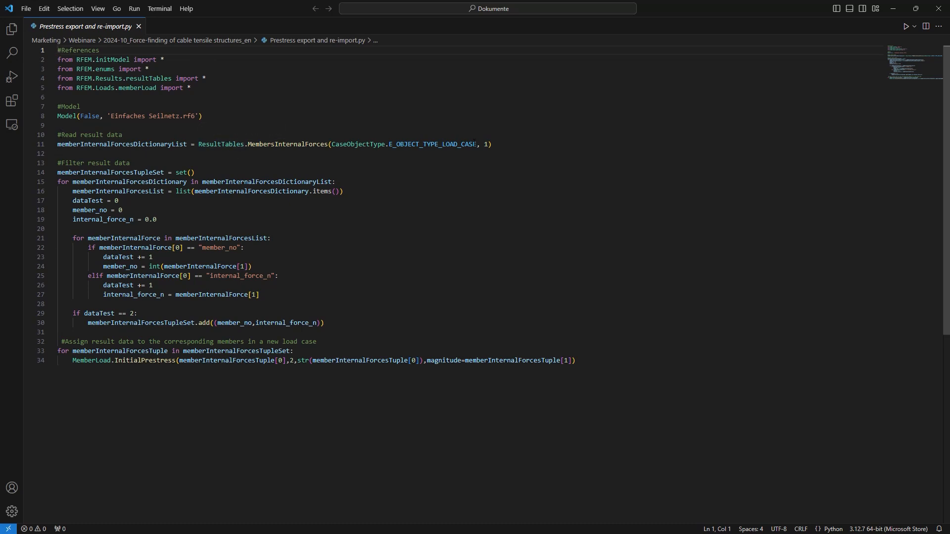
double_click(486, 145)
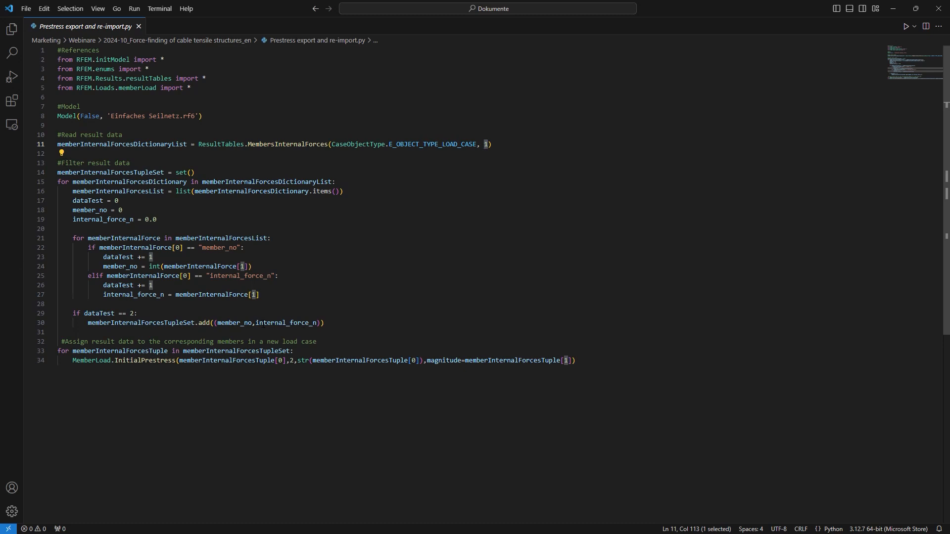
mouse_move(315, 320)
mouse_move(146, 362)
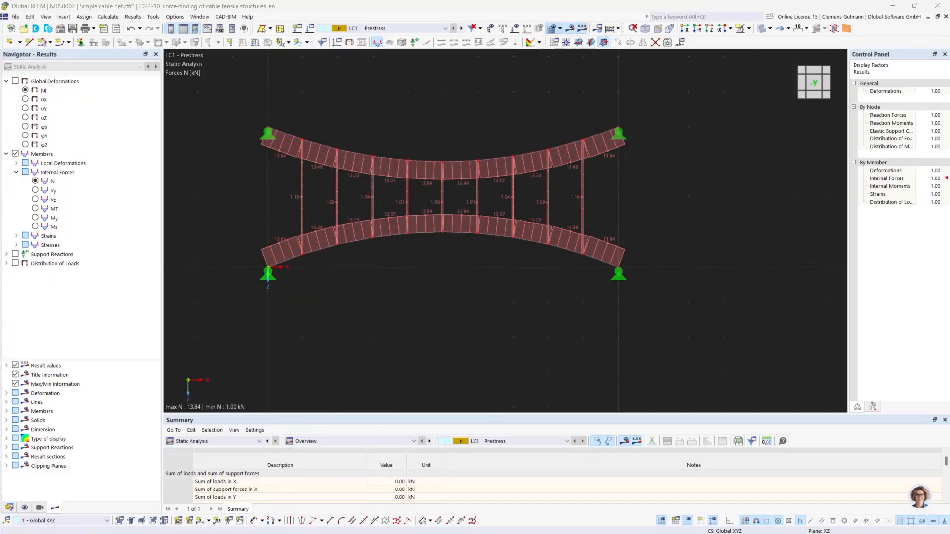
Create a new load case LC2 named Prestress validation
click(9, 508)
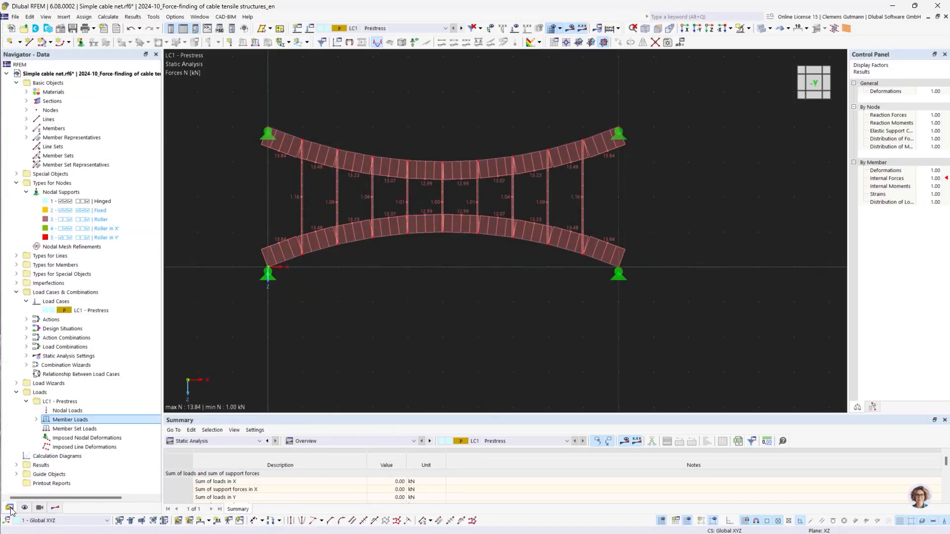
right_click(56, 301)
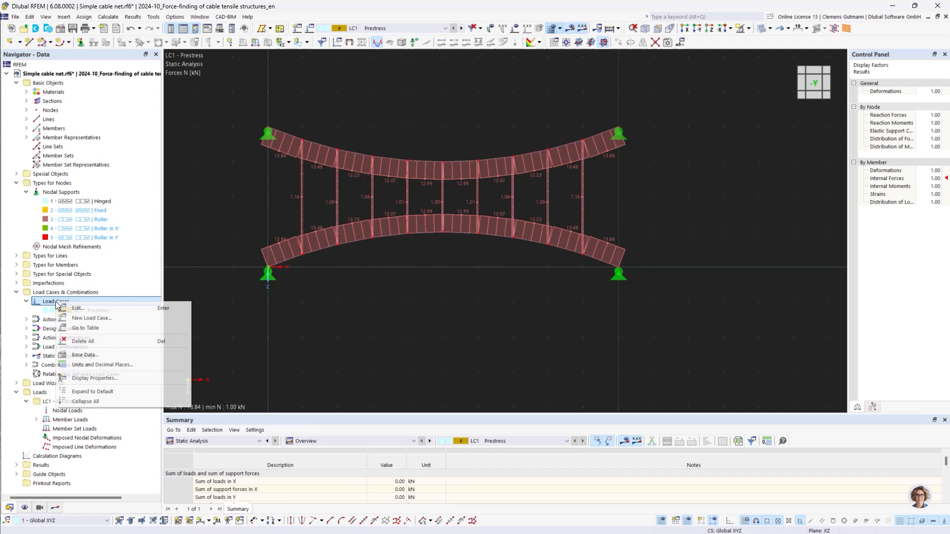
click(90, 319)
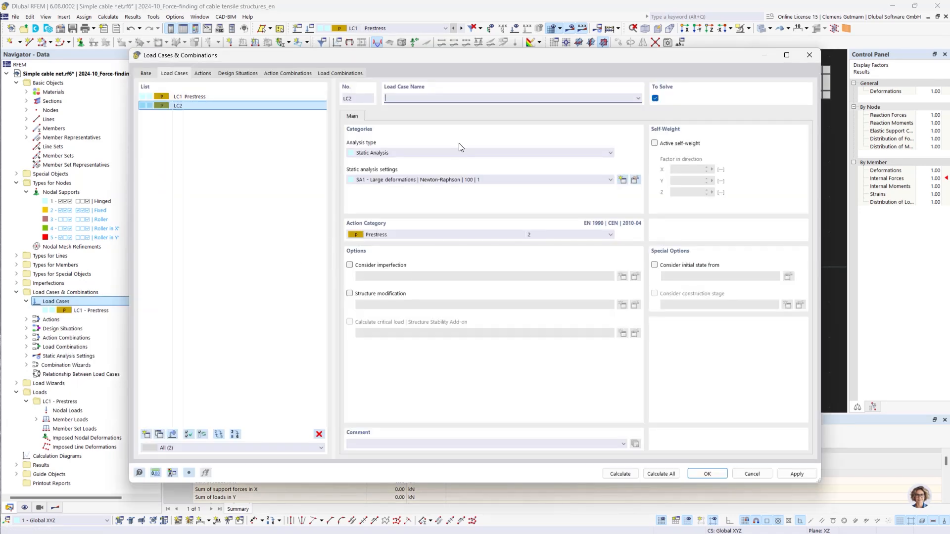
text(Prestress validation)
click(577, 161)
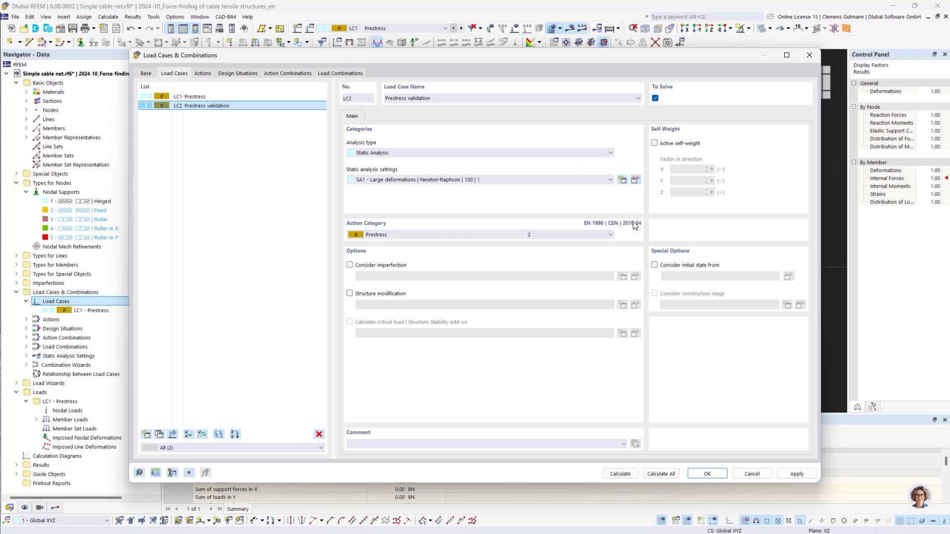
click(697, 472)
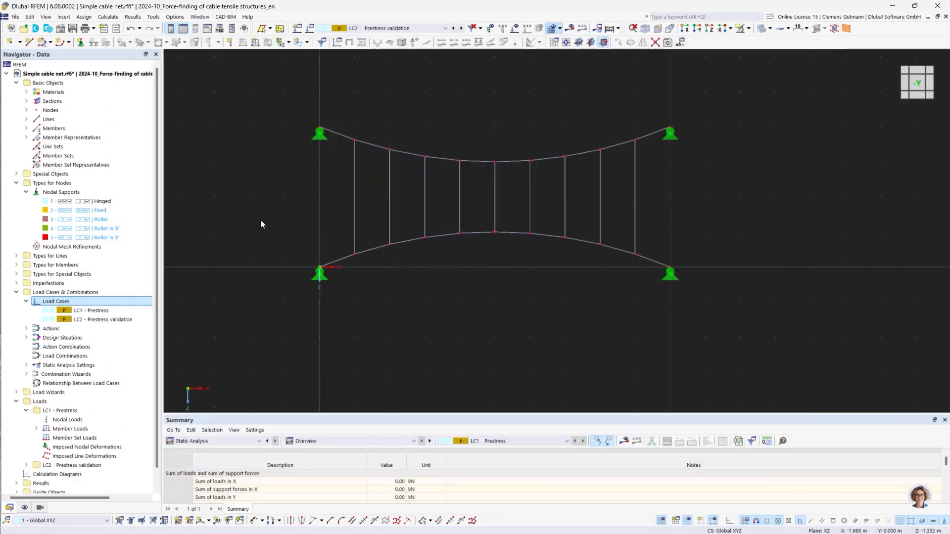
Switch to VS Code, change the script's model file name to 'Simple cable net.rf6', and run the script
key(alt+Tab)
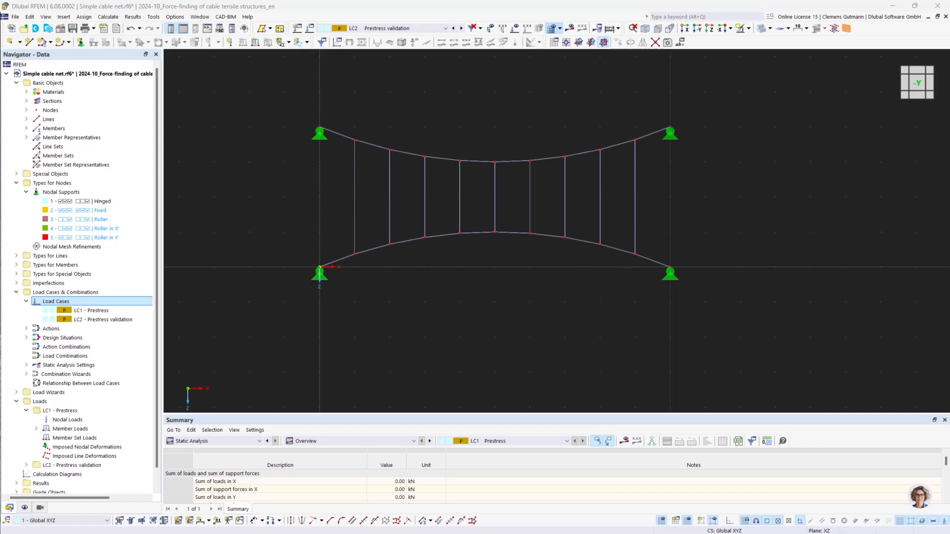
drag(687, 127, 736, 185)
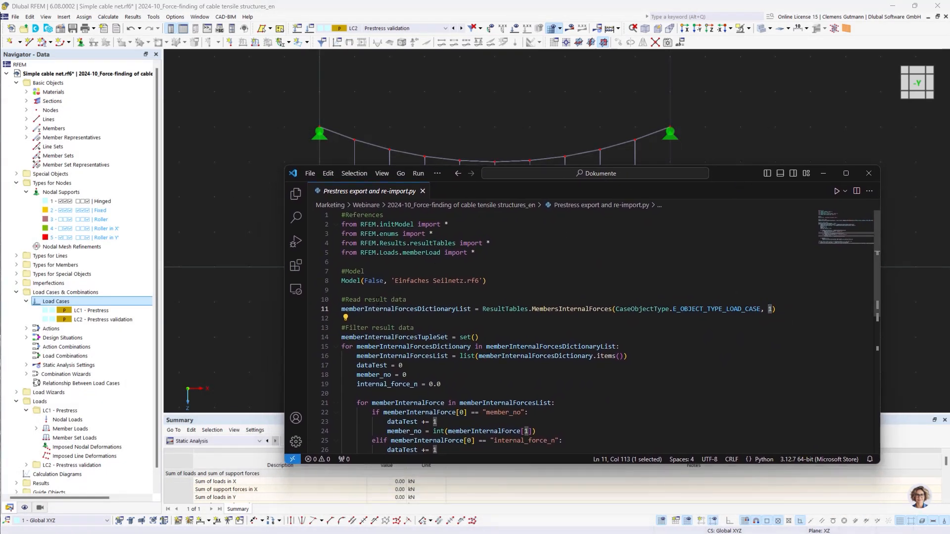
click(396, 280)
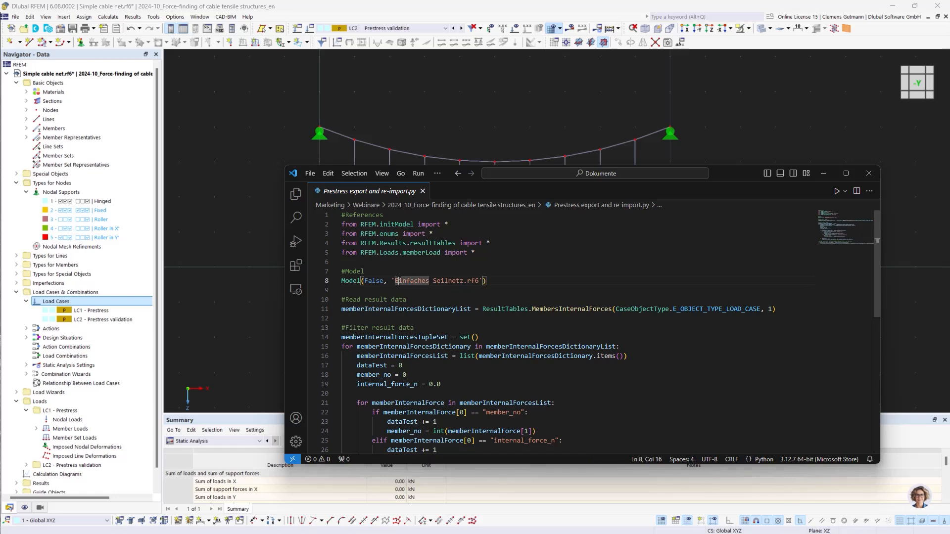
drag(396, 281, 463, 280)
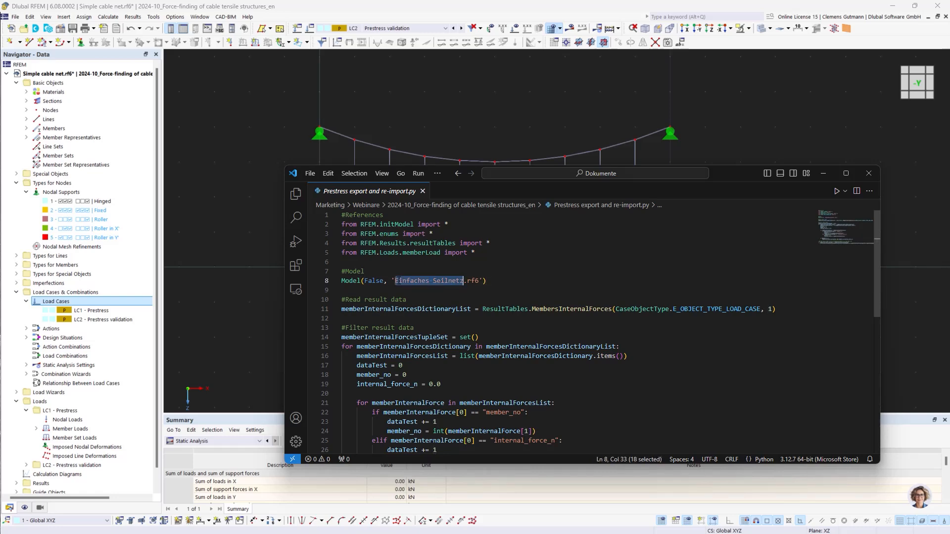
text(Si)
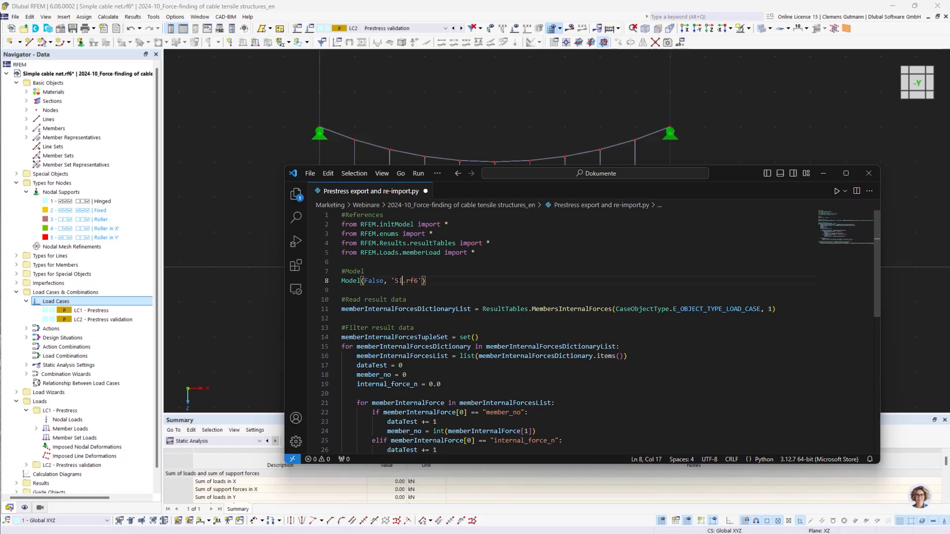
text(mple cable net)
click(837, 192)
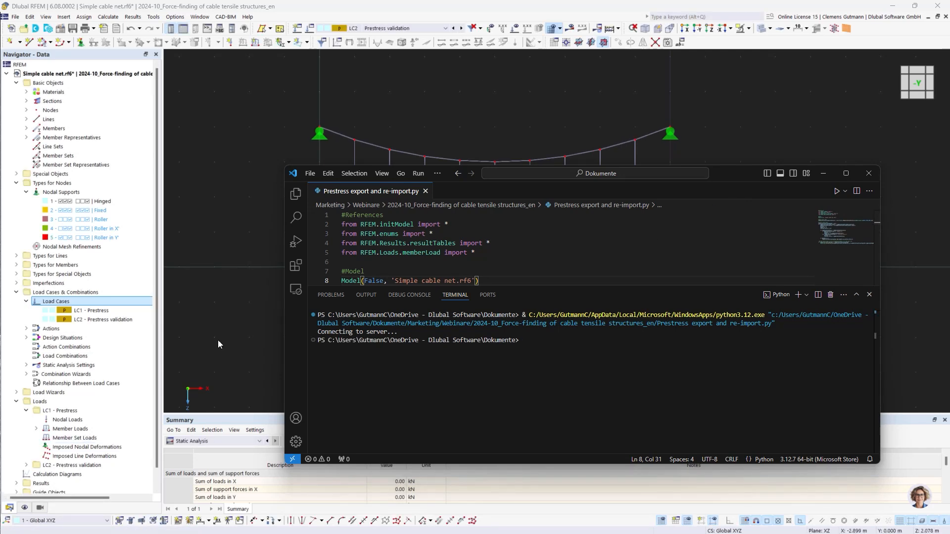
Review the imported prestress member loads of LC2 Prestress validation in the model view and the member loads table
drag(734, 173, 0, 222)
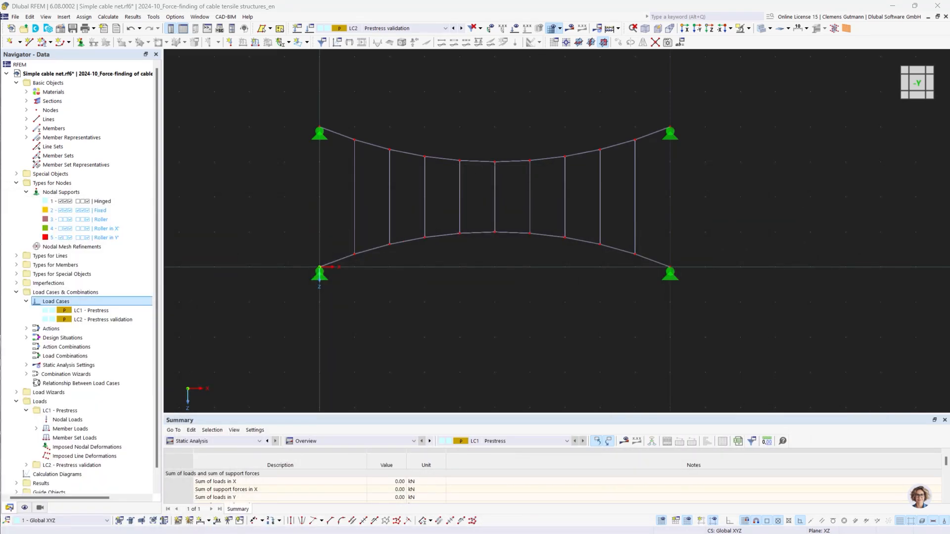
click(122, 312)
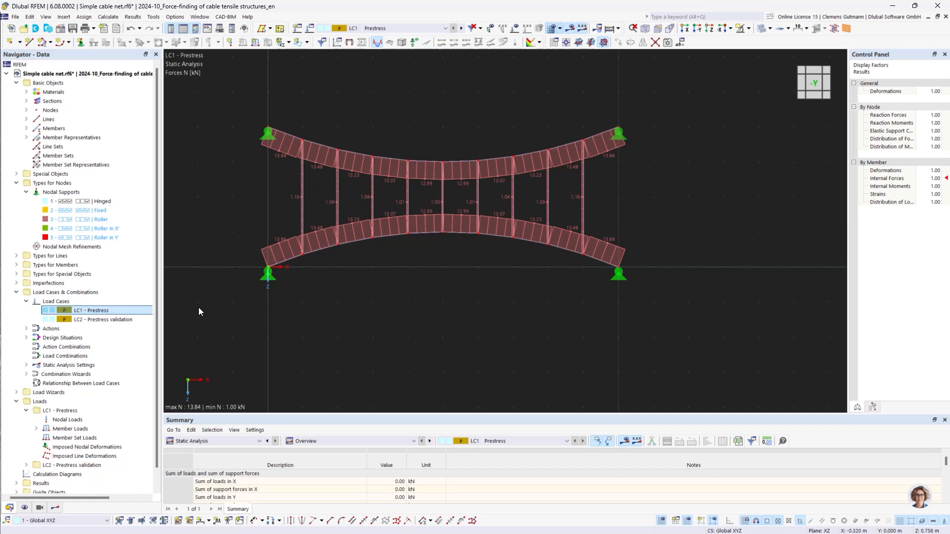
click(461, 28)
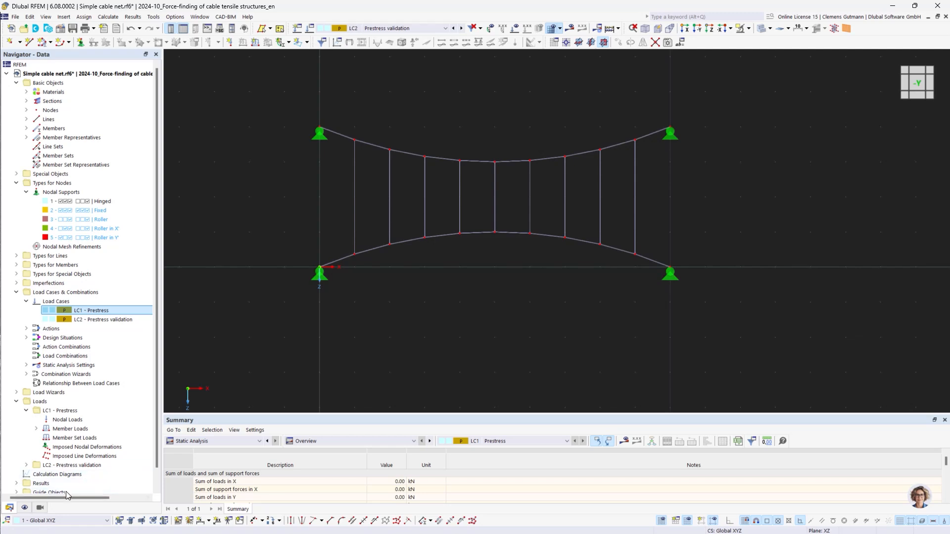
click(516, 30)
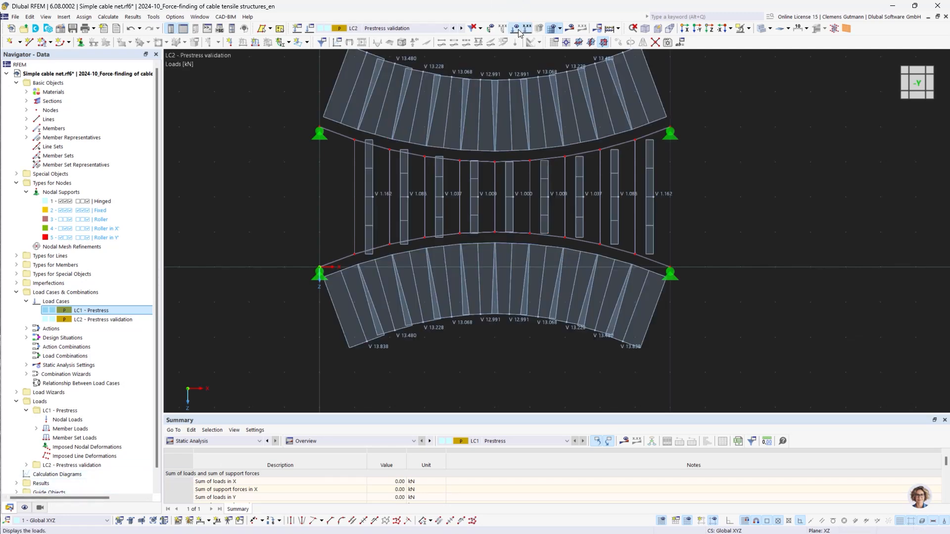
middle_drag(357, 162, 311, 201)
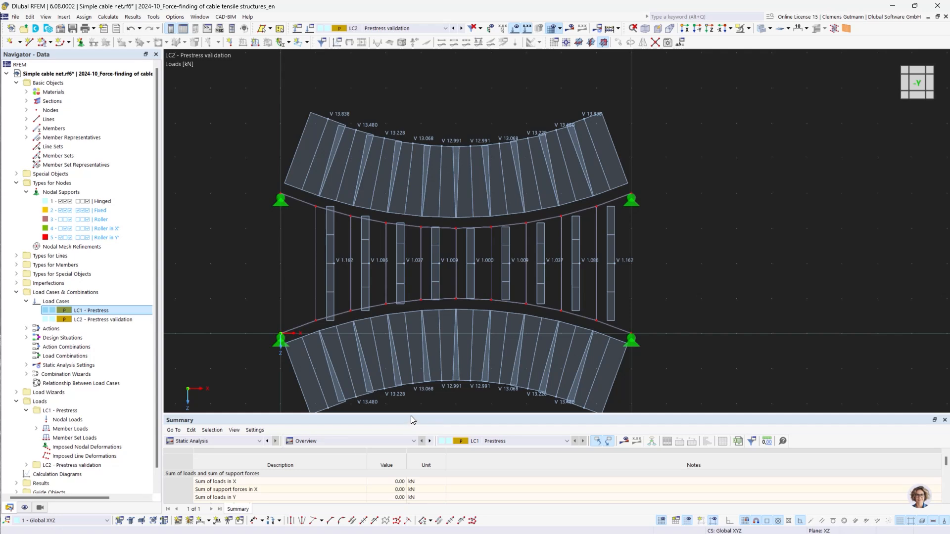
drag(413, 415, 413, 267)
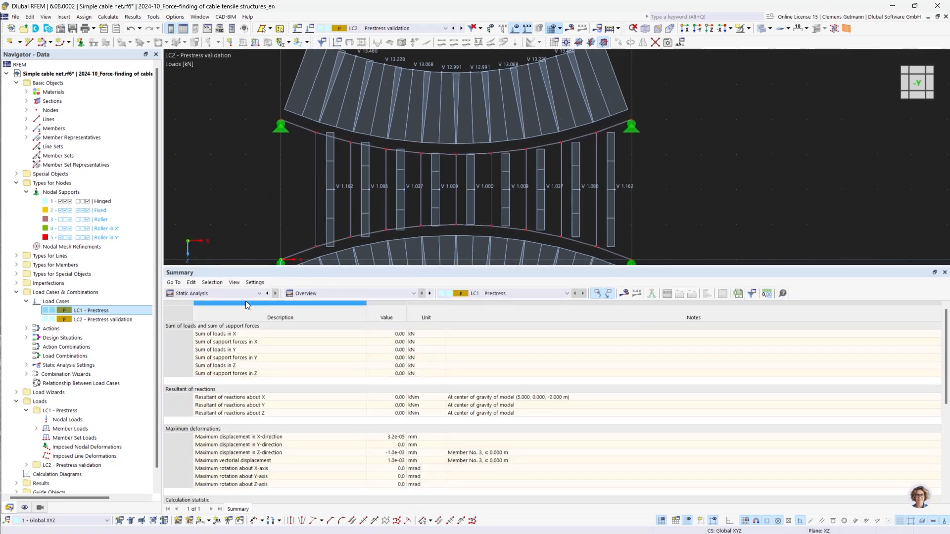
click(246, 293)
click(205, 340)
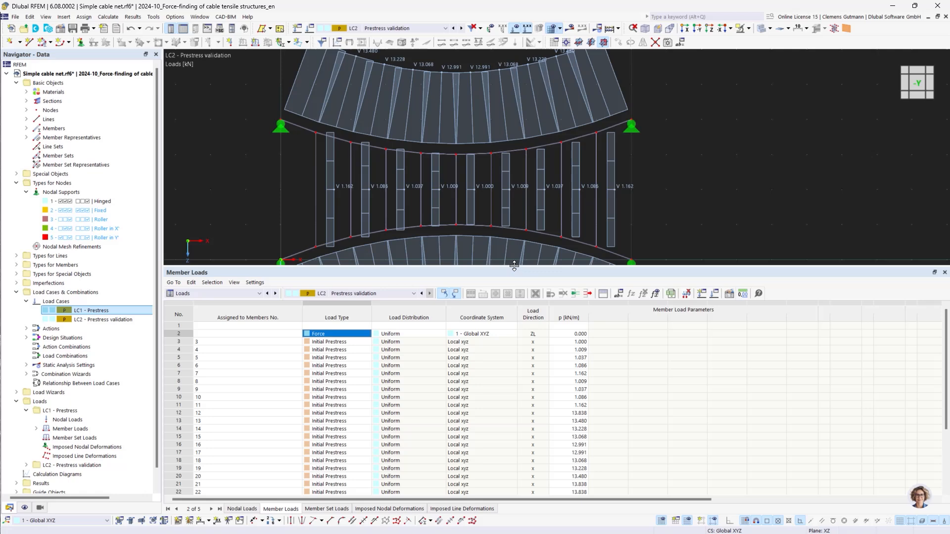
drag(514, 266, 514, 357)
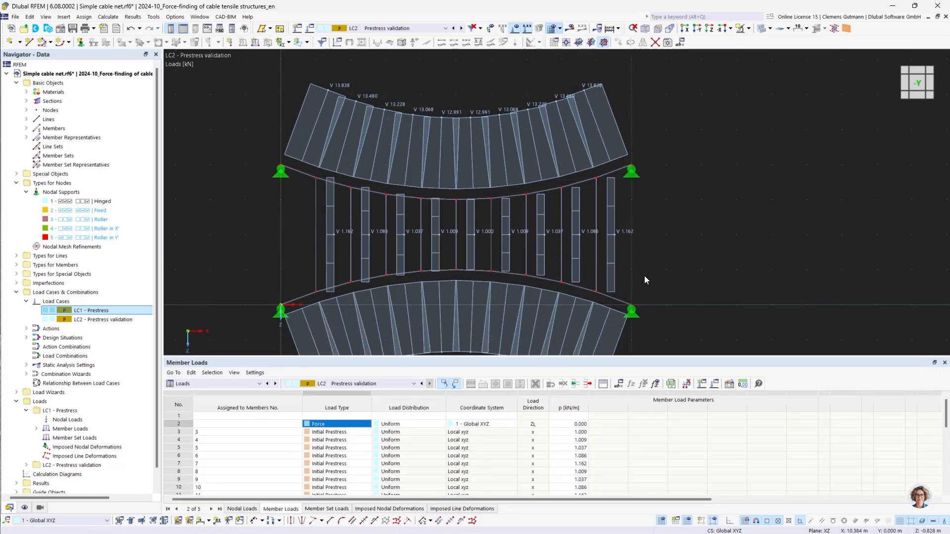
middle_drag(645, 277, 644, 257)
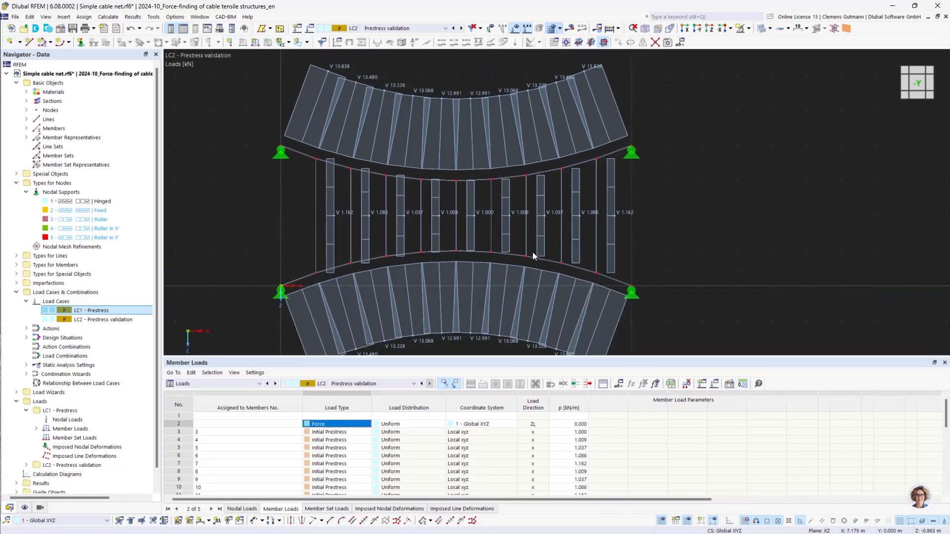
Display the LC2 results, comparing the axial forces N with the loads, and then the global deformations |u|
click(569, 34)
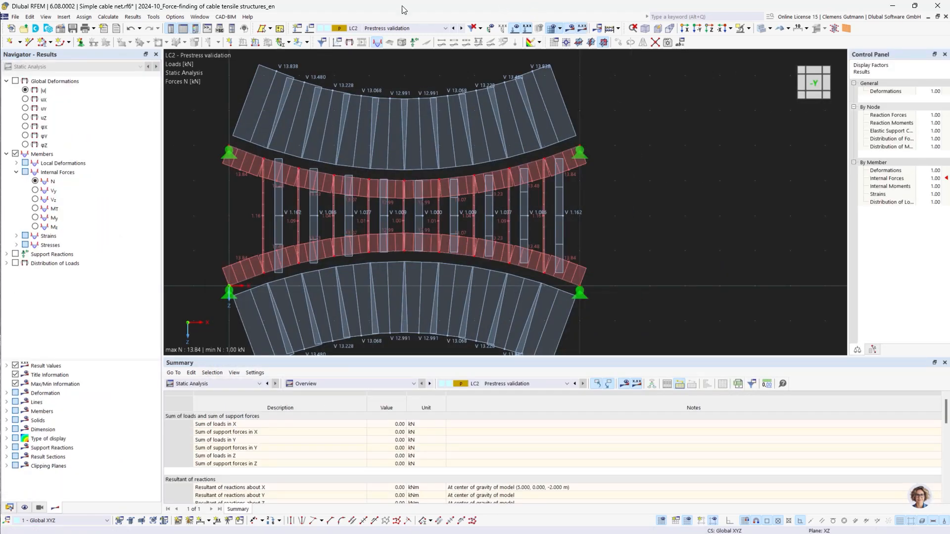
scroll(229, 109, up, 2)
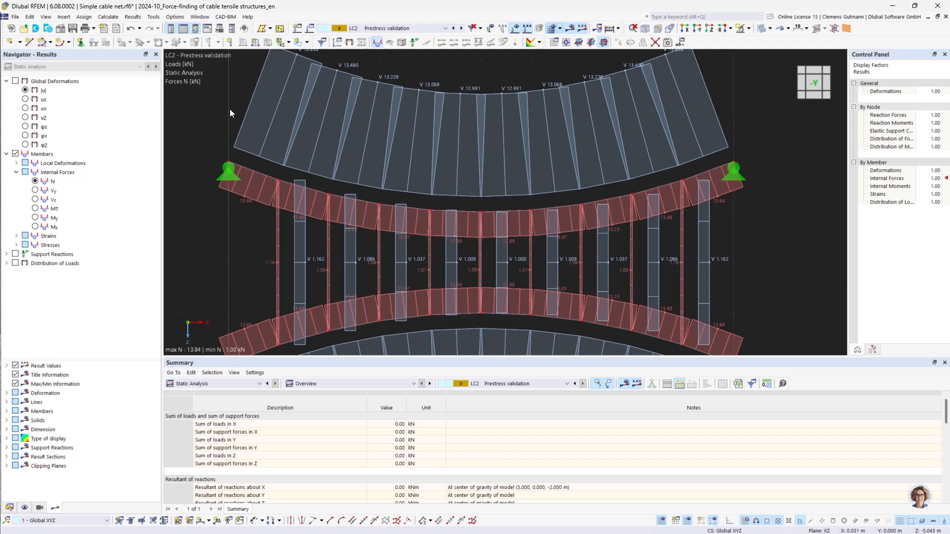
middle_drag(221, 110, 226, 156)
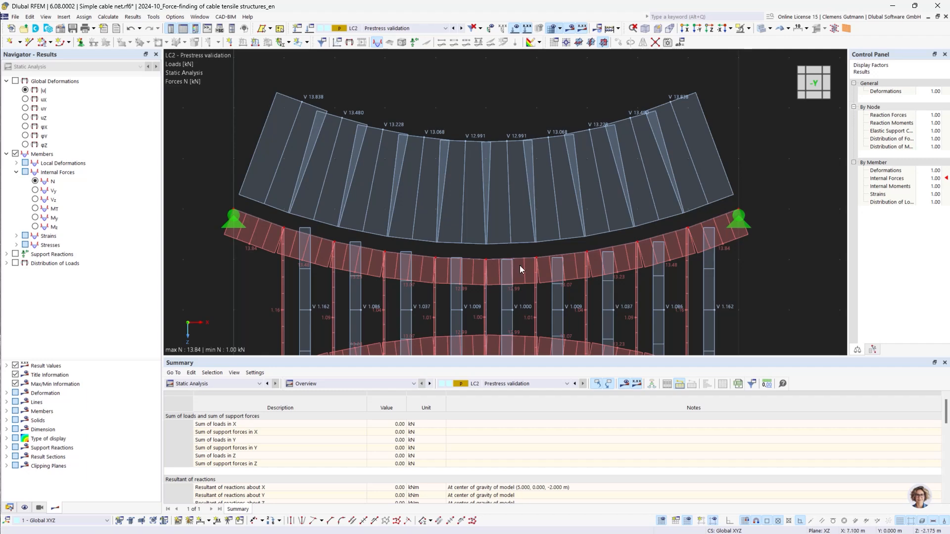
click(26, 90)
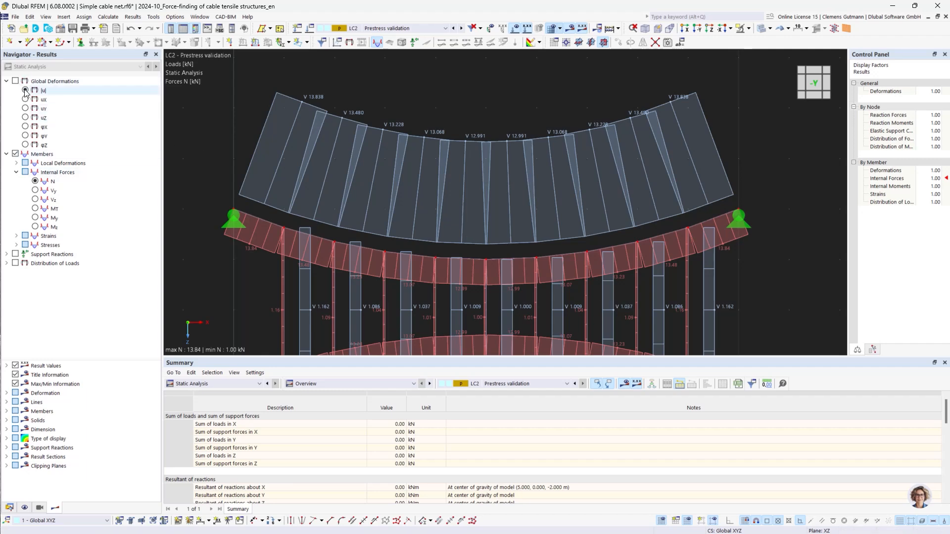
click(514, 28)
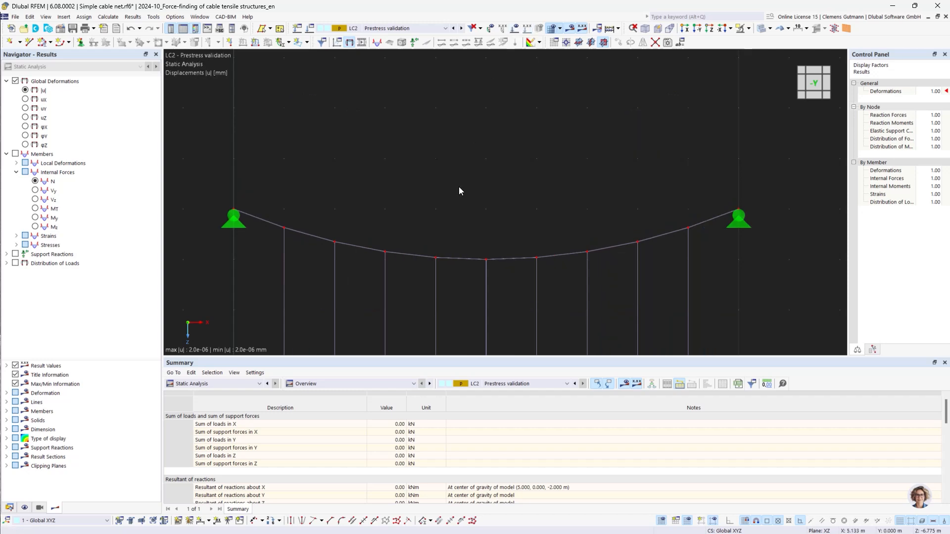
middle_drag(486, 312, 487, 198)
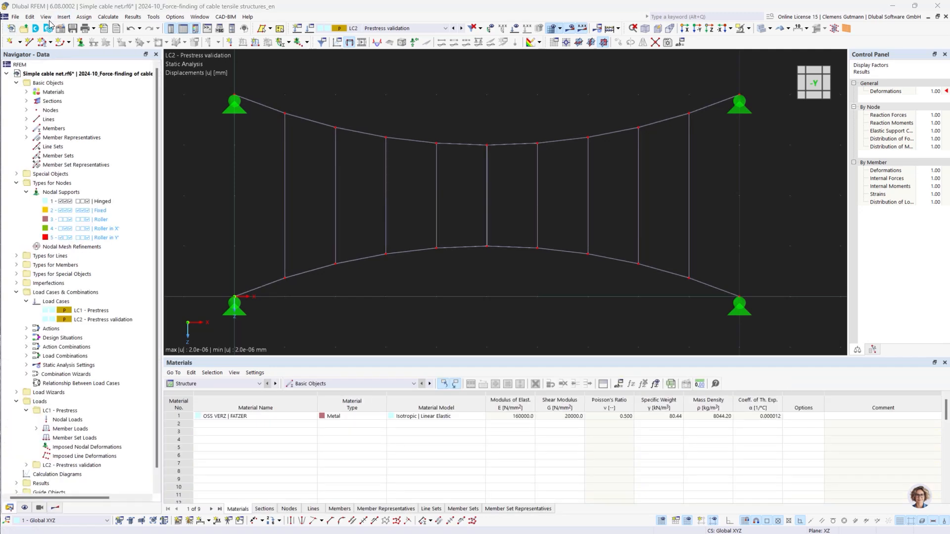
Create a new model named Climbing frame with the Form-Finding add-on and the global Z axis pointing upward
click(11, 28)
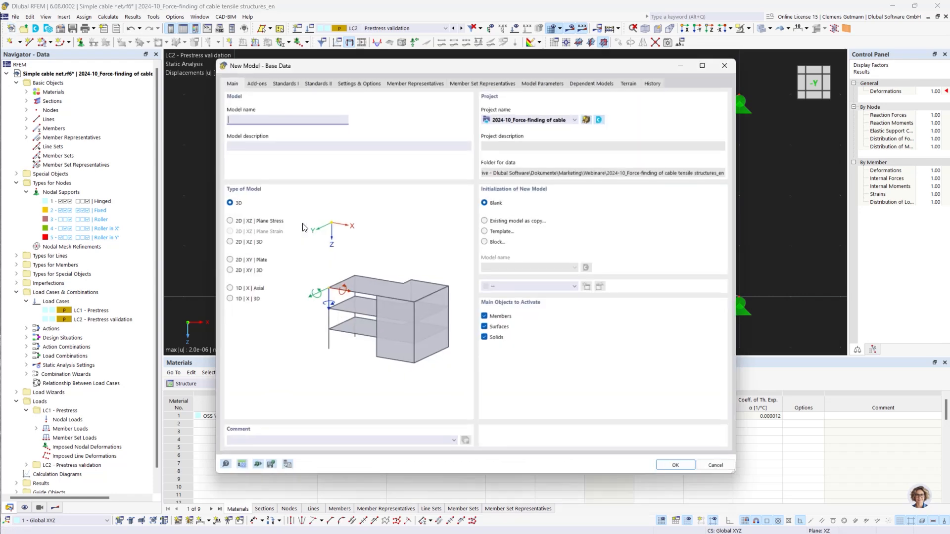
text(Cl)
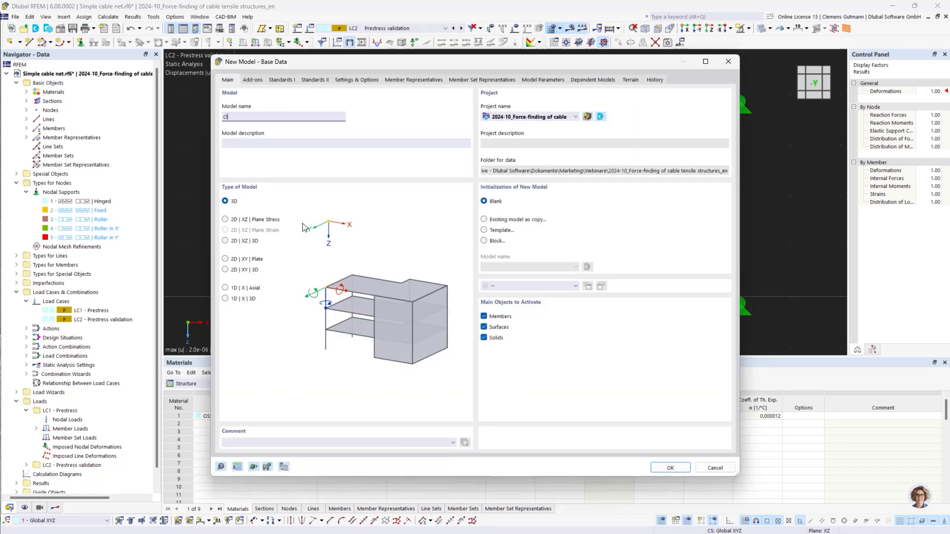
text(imbing frame)
click(484, 327)
click(255, 79)
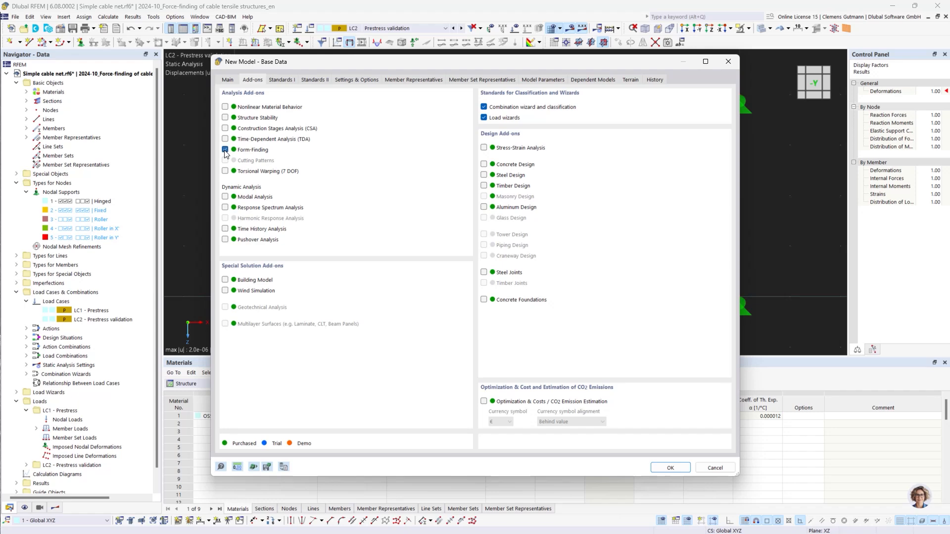
click(346, 80)
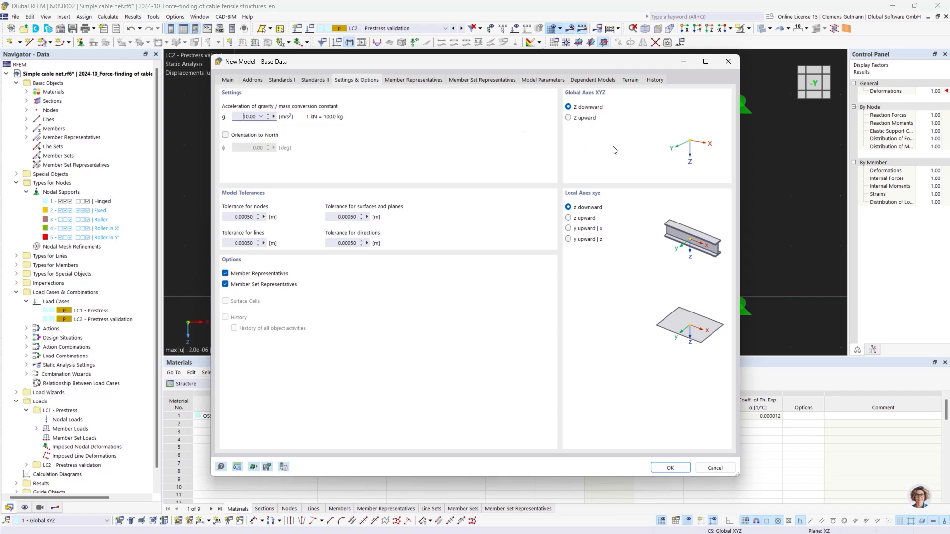
click(569, 119)
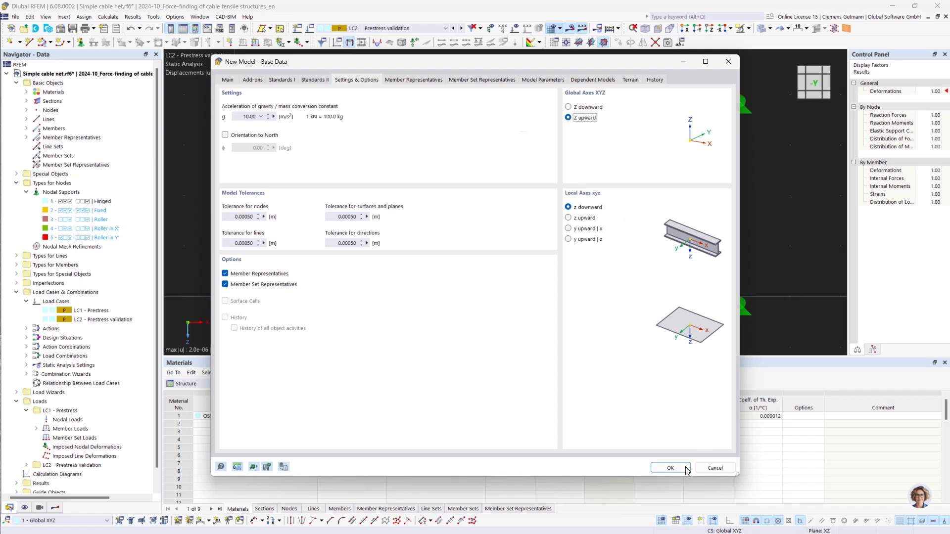
click(670, 467)
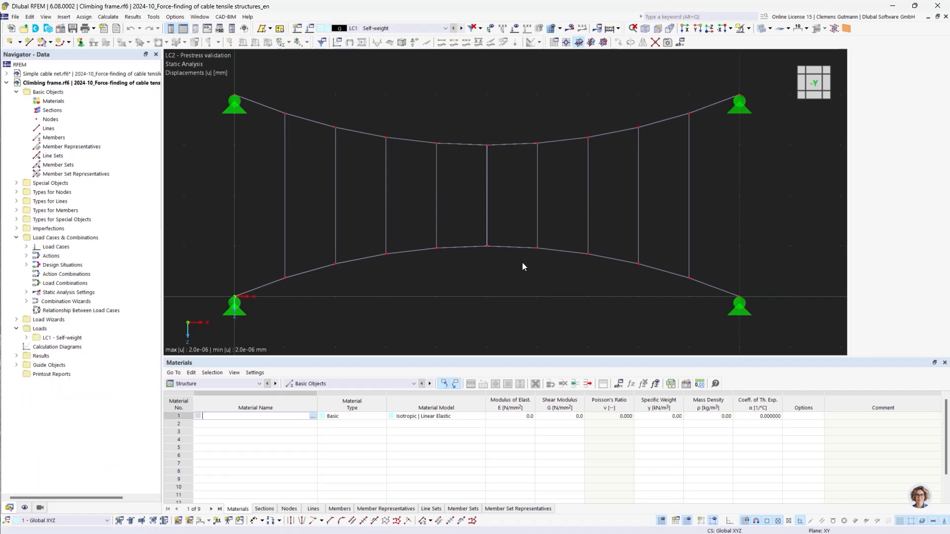
Import Geometry.dxf into the active model with the default DXF and conversion settings, then review and close the import log
click(16, 16)
mouse_move(150, 290)
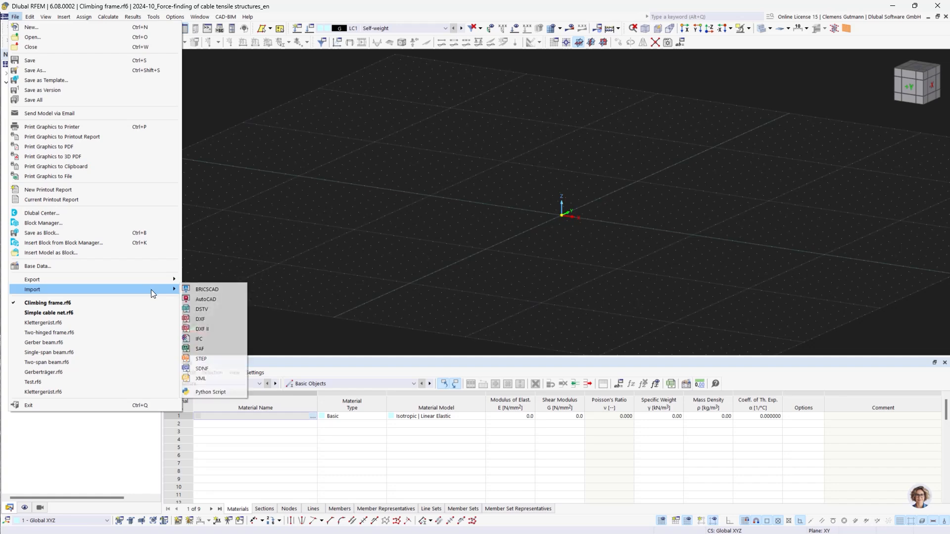
click(209, 319)
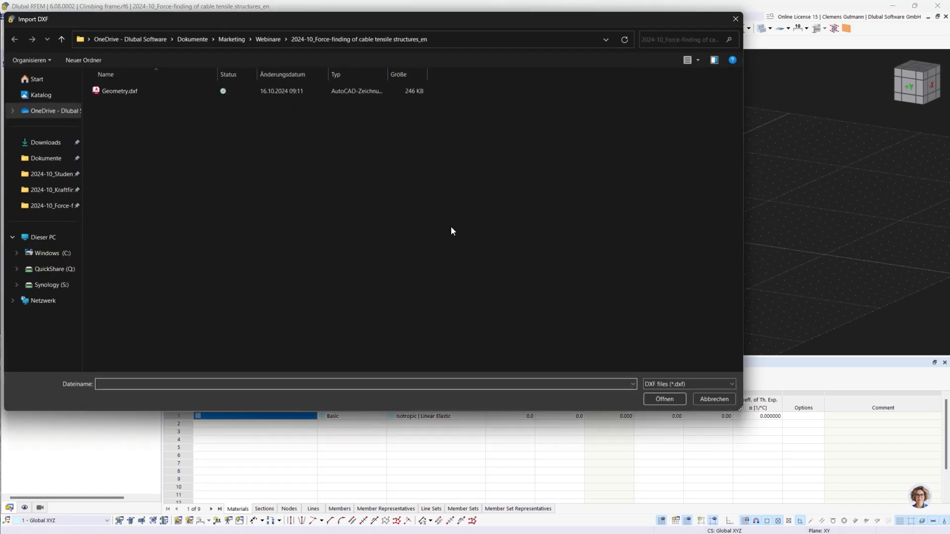
click(153, 94)
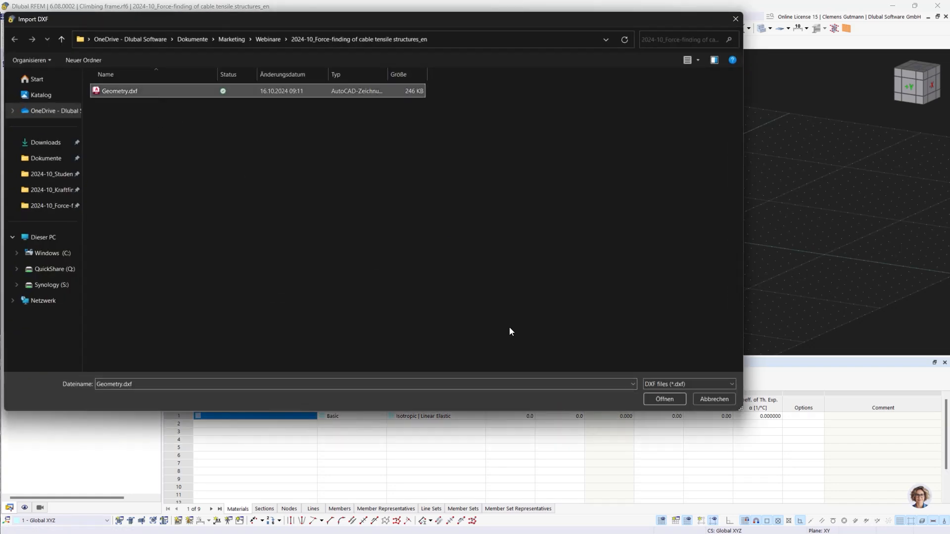
click(680, 400)
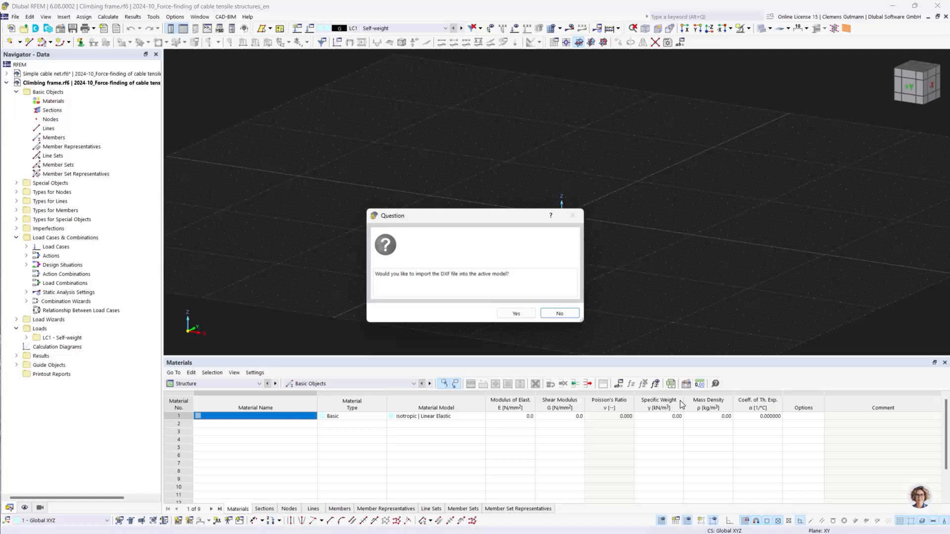
click(517, 317)
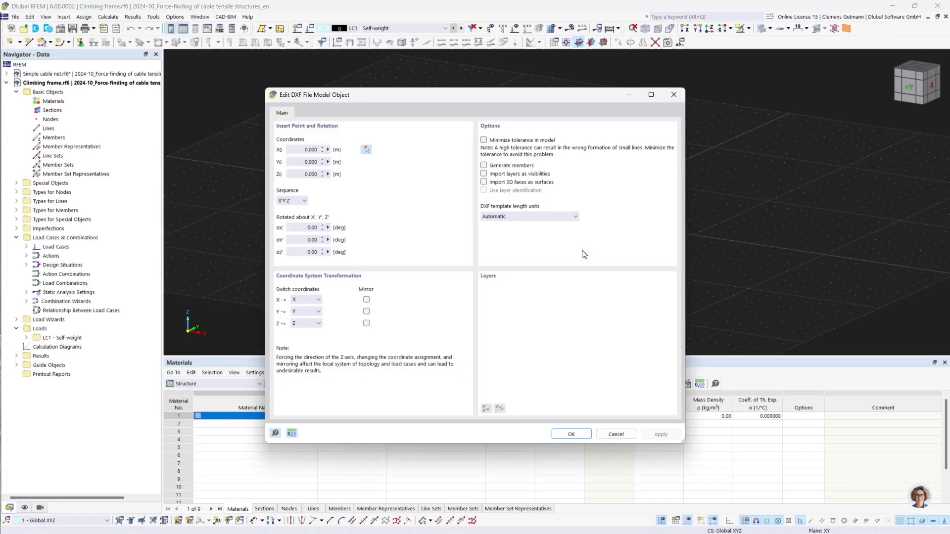
click(582, 435)
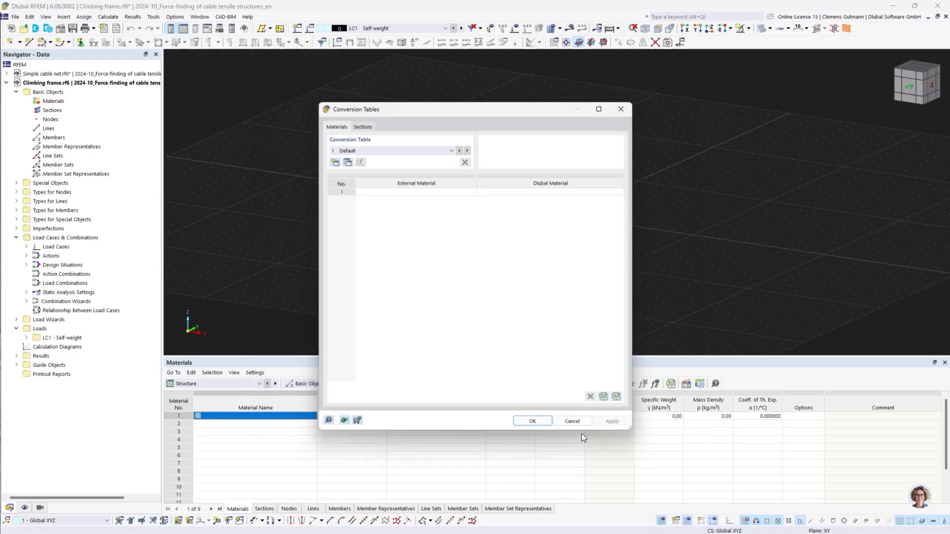
click(510, 425)
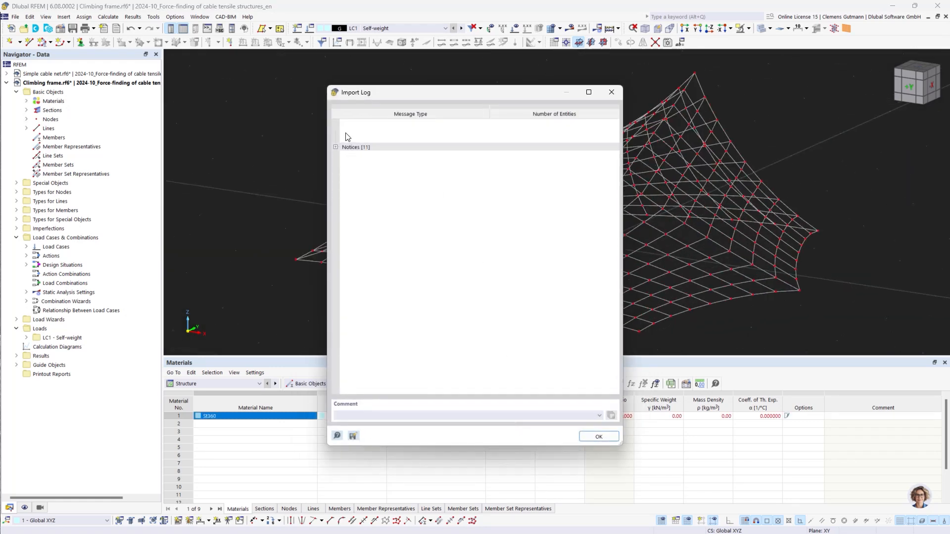
click(336, 146)
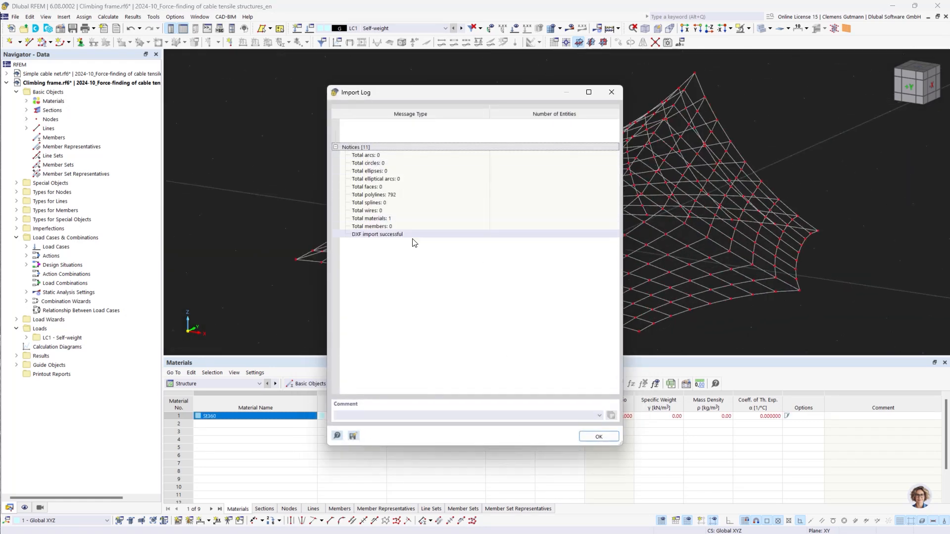
click(598, 437)
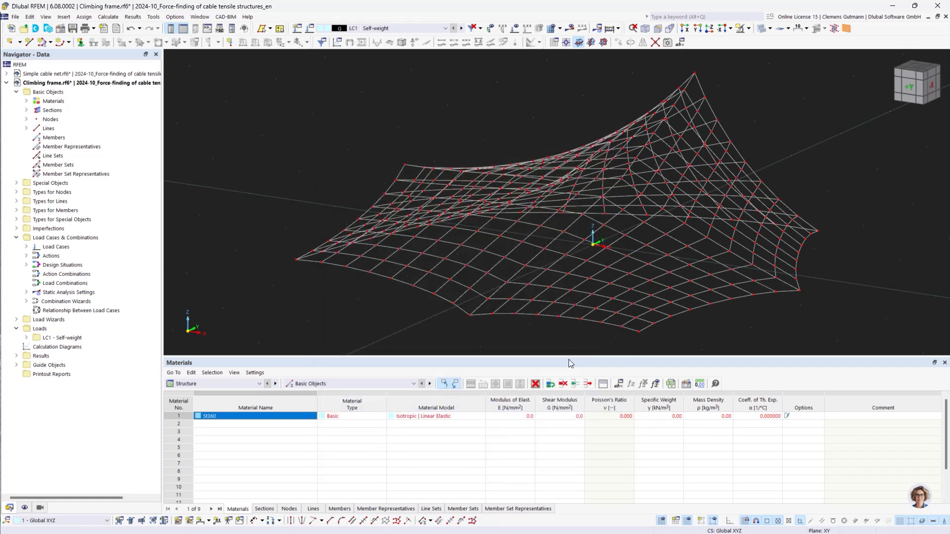
Check the imported net for identical nodes and overlapping lines
scroll(484, 279, down, 2)
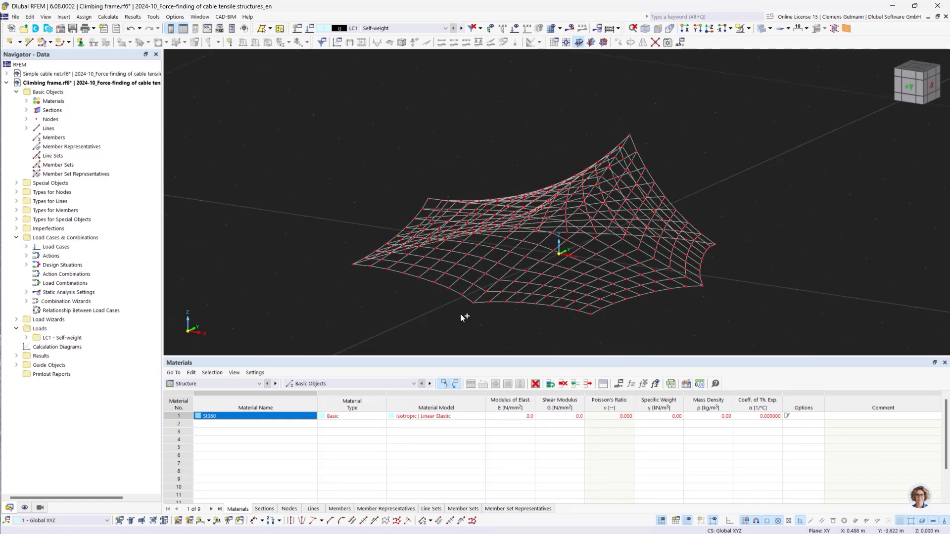
ctrl+middle_drag(464, 317, 612, 322)
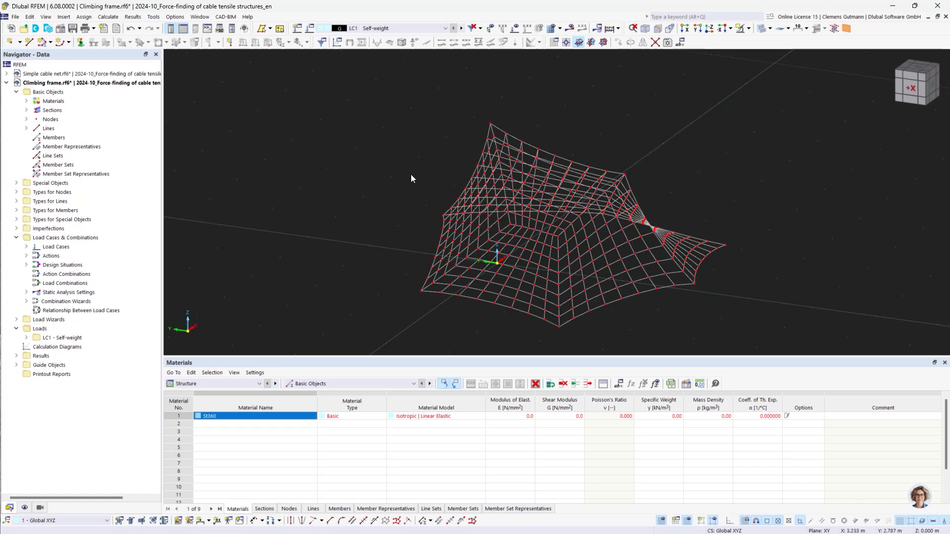
middle_drag(411, 178, 322, 127)
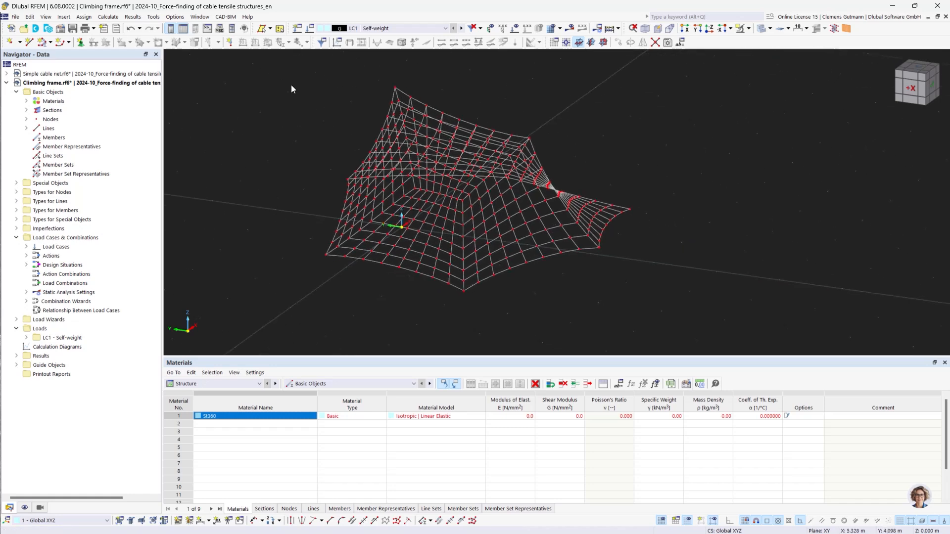
click(200, 16)
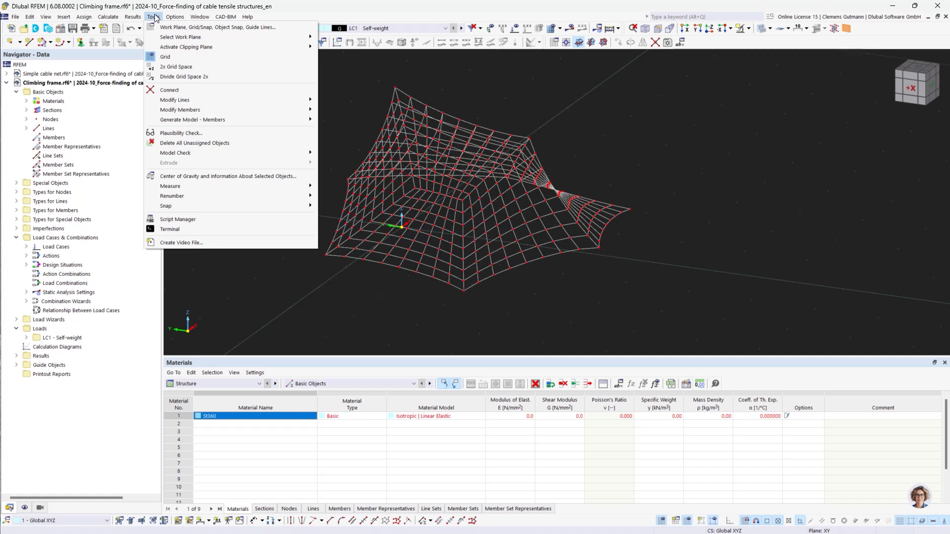
mouse_move(264, 157)
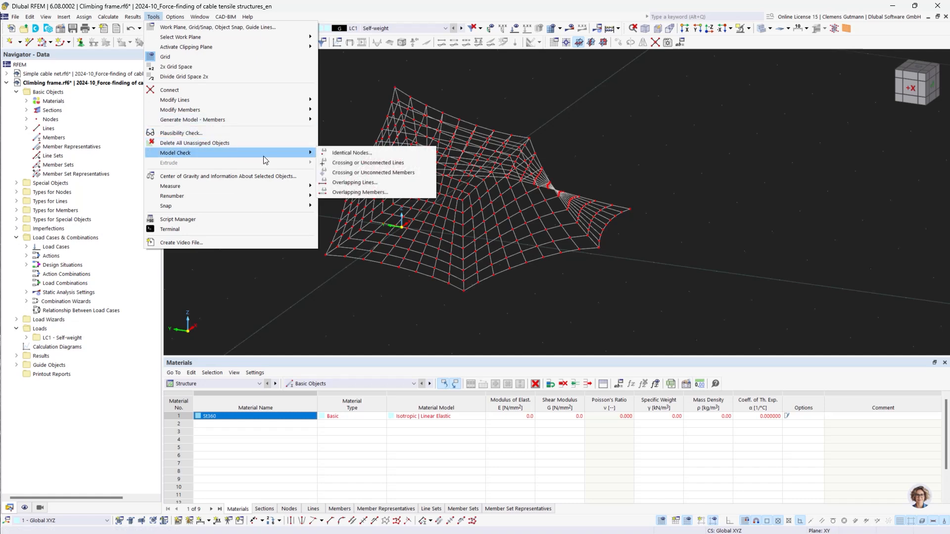
click(367, 156)
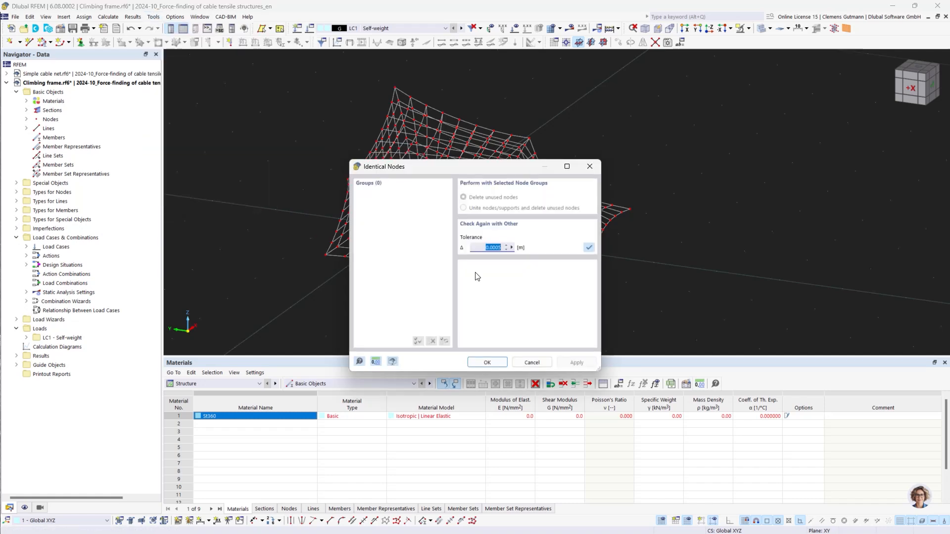
click(524, 364)
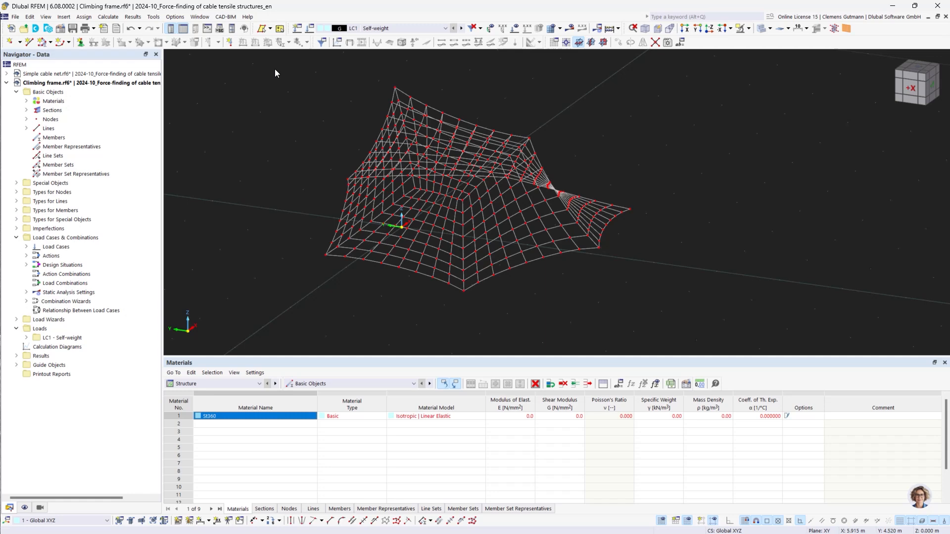
click(153, 17)
mouse_move(304, 155)
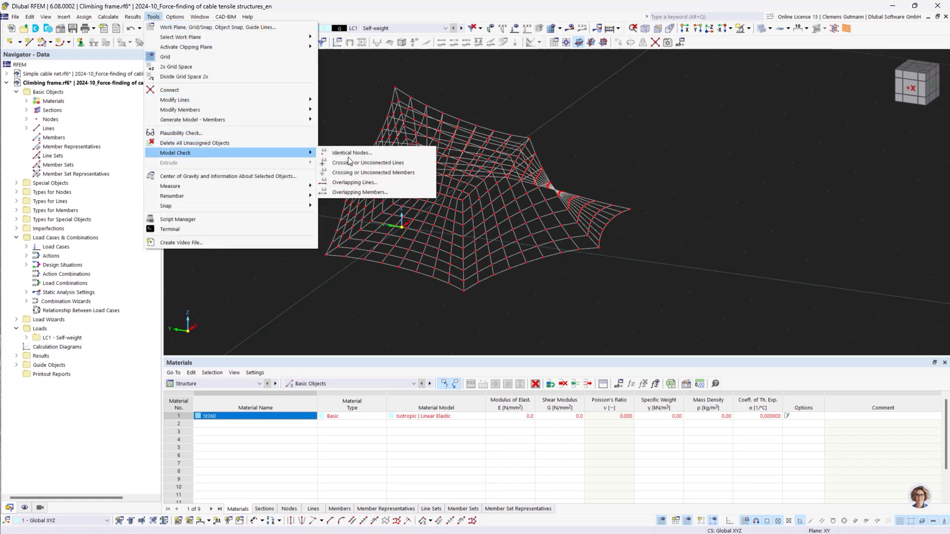
click(385, 182)
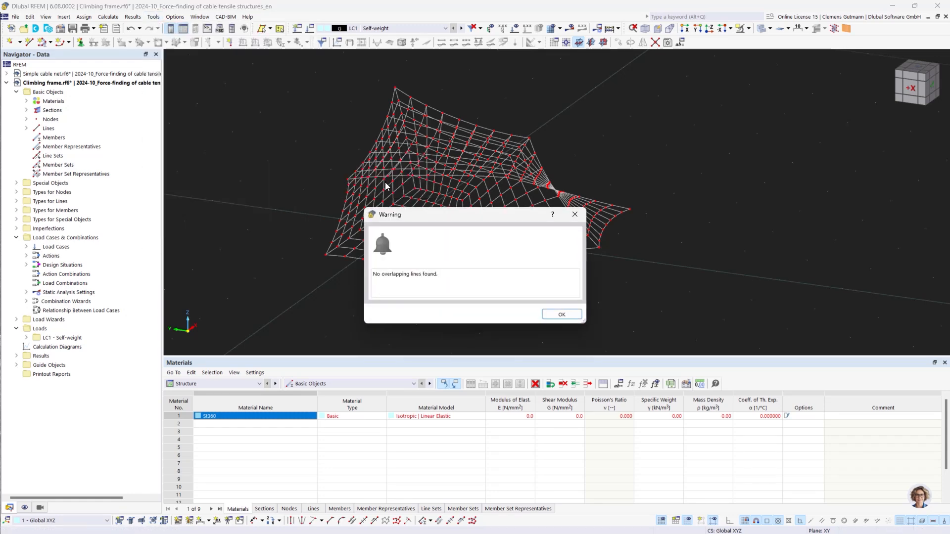
click(559, 314)
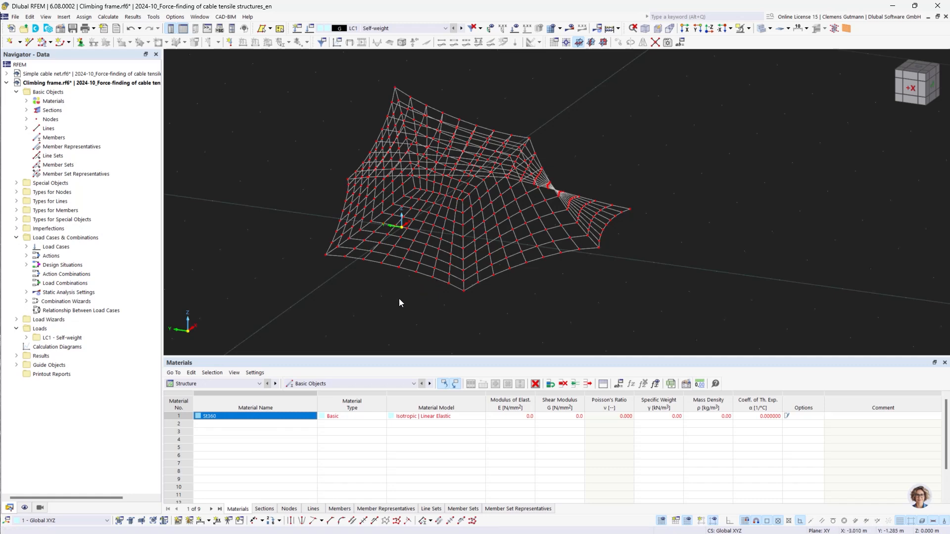
Replace the imported material with OSS VERZ | FATZER from the material library
click(27, 100)
right_click(51, 109)
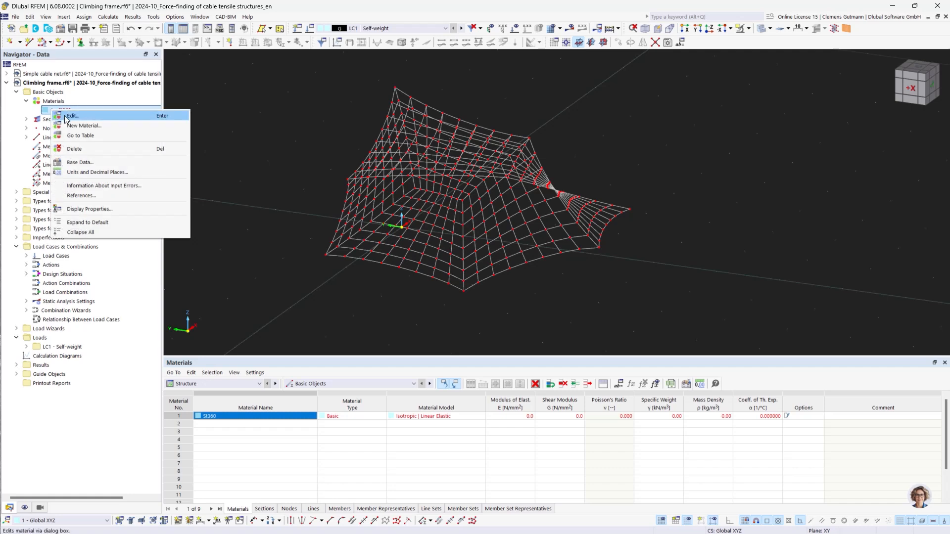
click(69, 116)
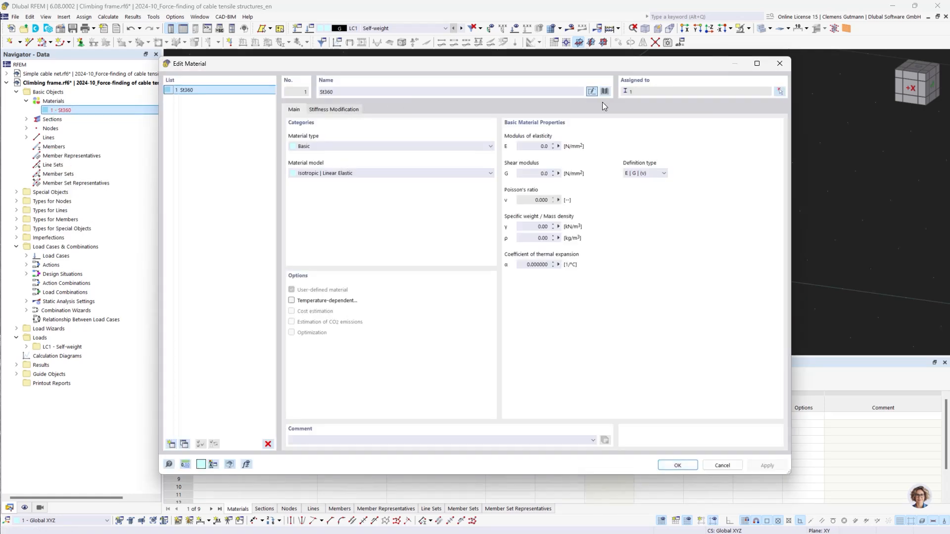
double_click(378, 92)
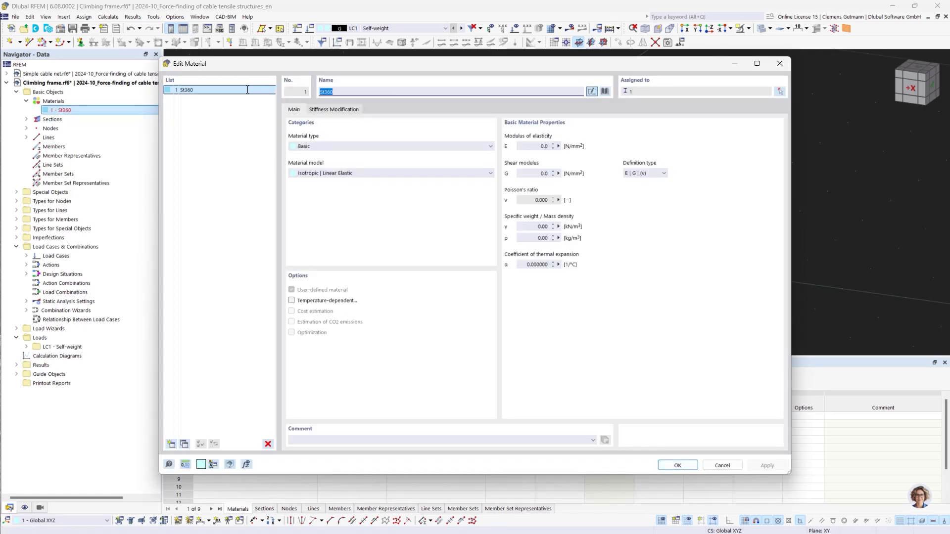
text(Fatz)
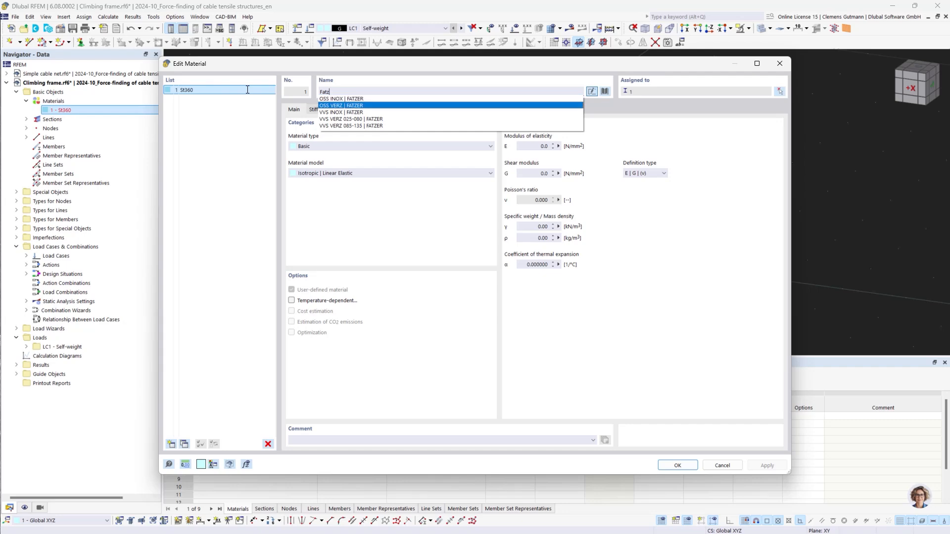
click(328, 105)
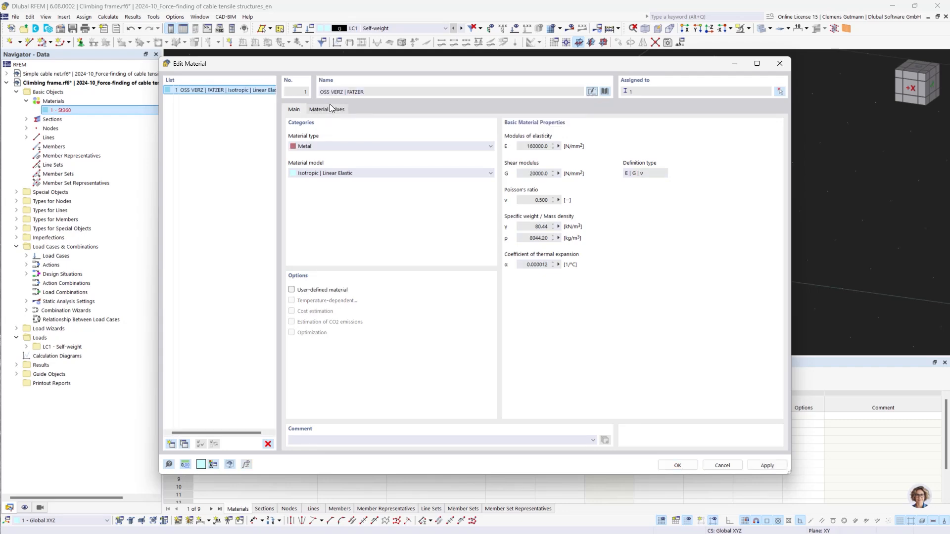
click(677, 466)
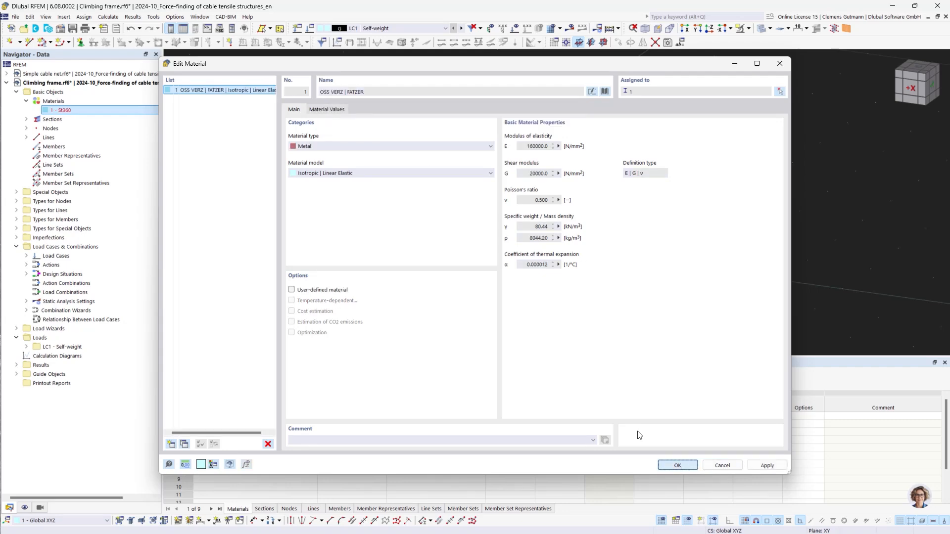
Change the Net section to a round bar section from the library with a diameter of 10 mm
click(26, 119)
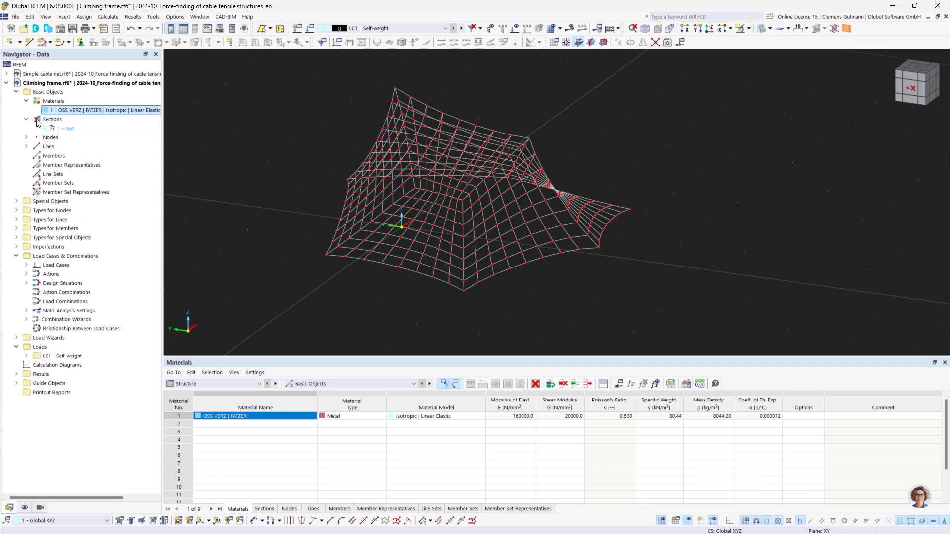
right_click(69, 130)
click(72, 133)
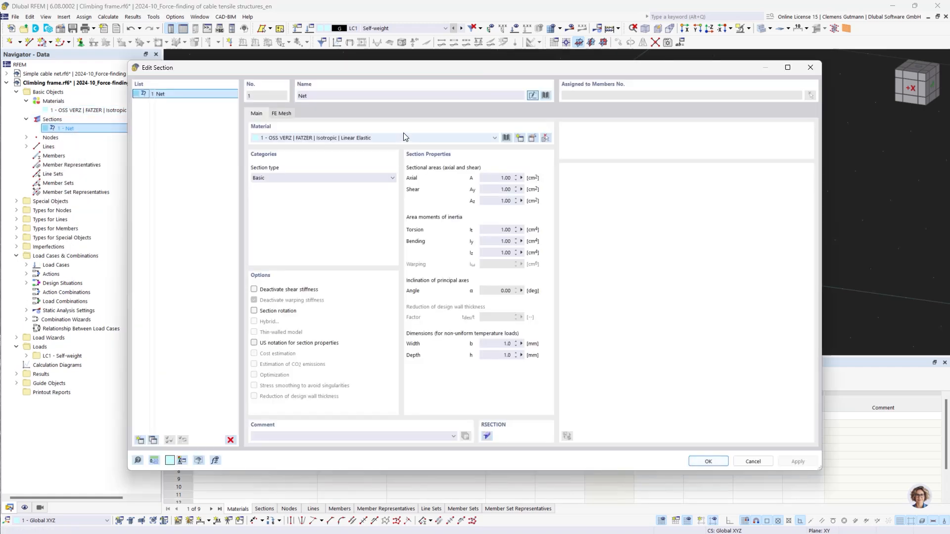
click(543, 94)
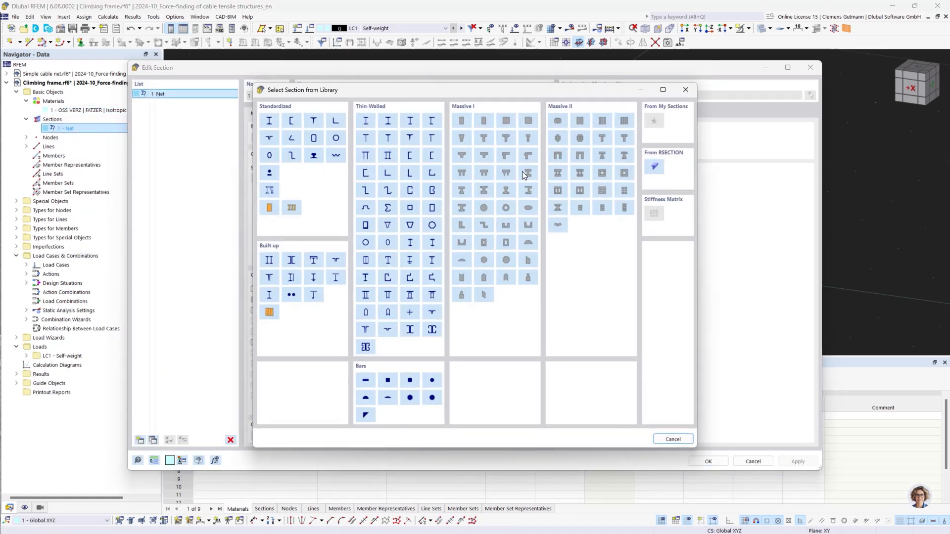
click(432, 380)
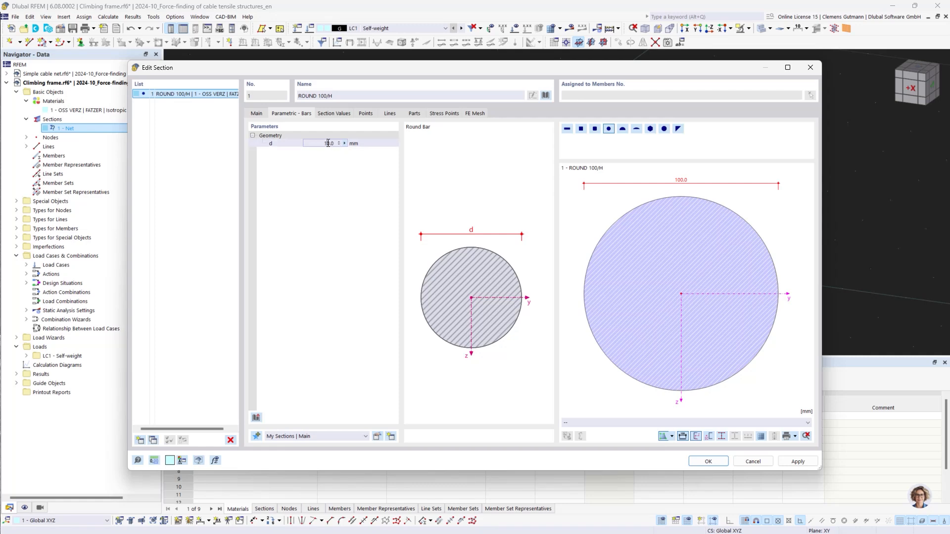
double_click(328, 143)
text(10)
click(693, 461)
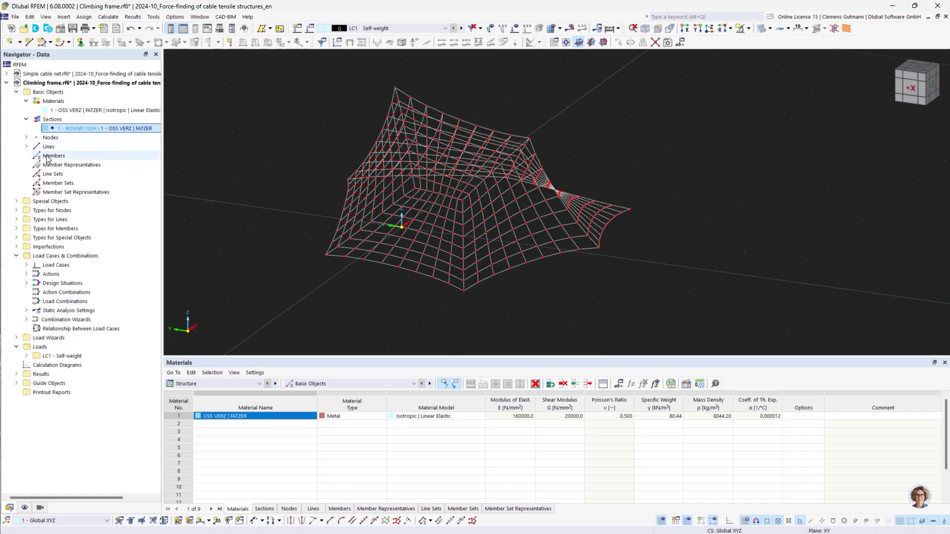
Create new Cable-type members on all imported lines 1-792 by window-selecting the whole net
right_click(47, 157)
click(75, 172)
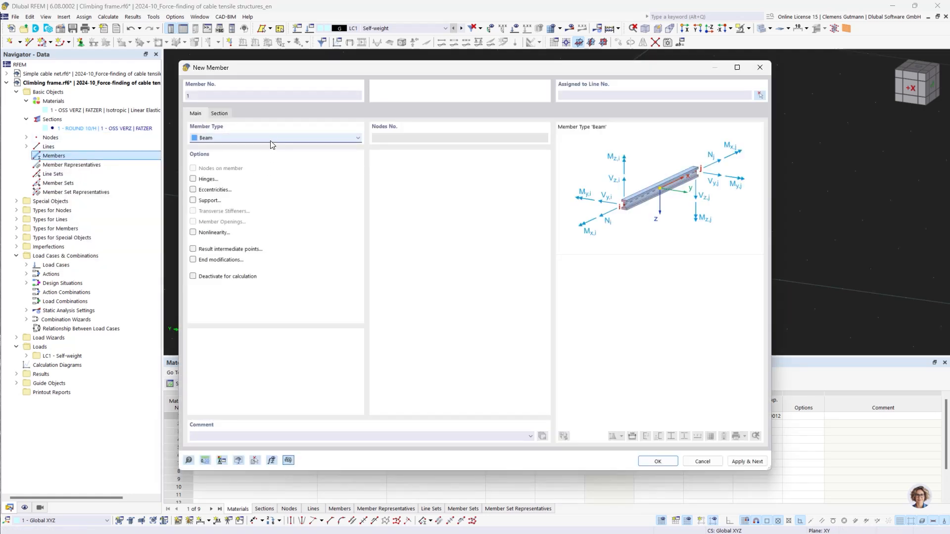
click(270, 139)
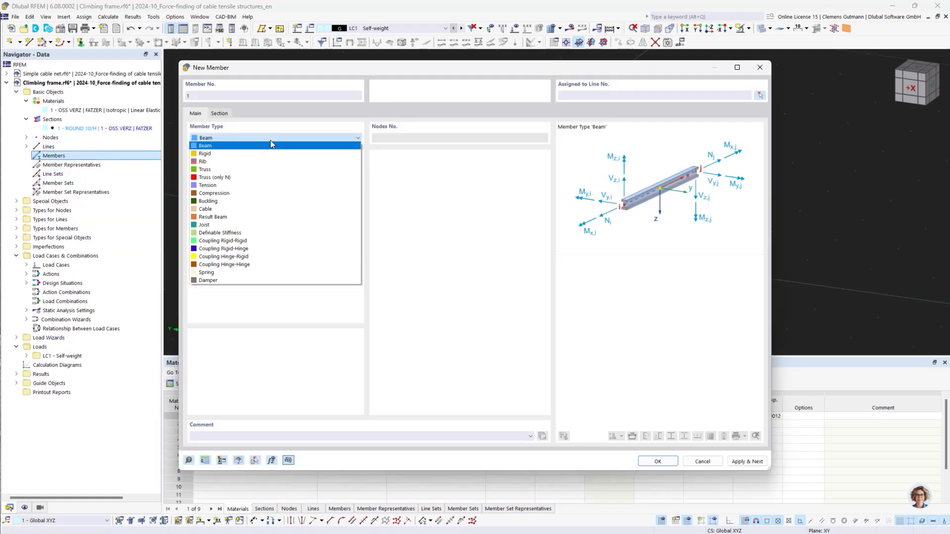
click(228, 209)
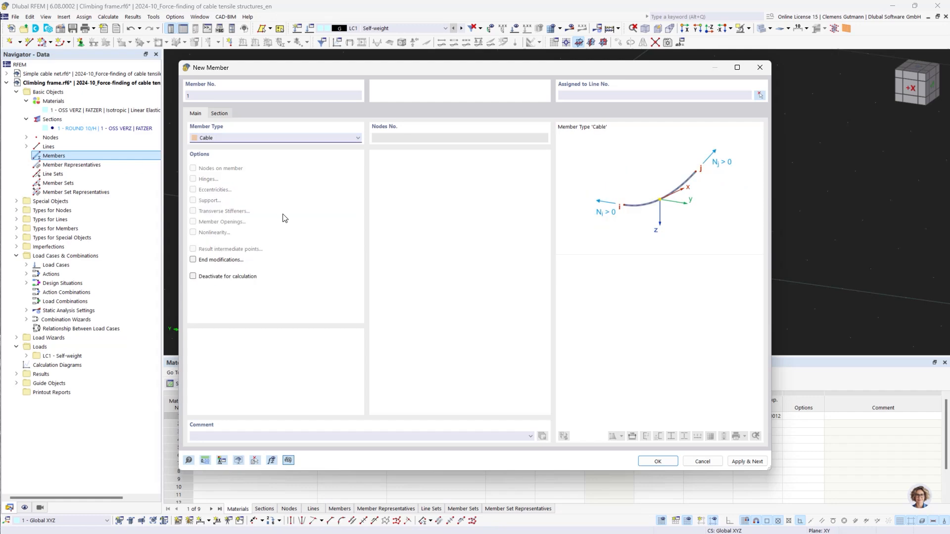
click(760, 95)
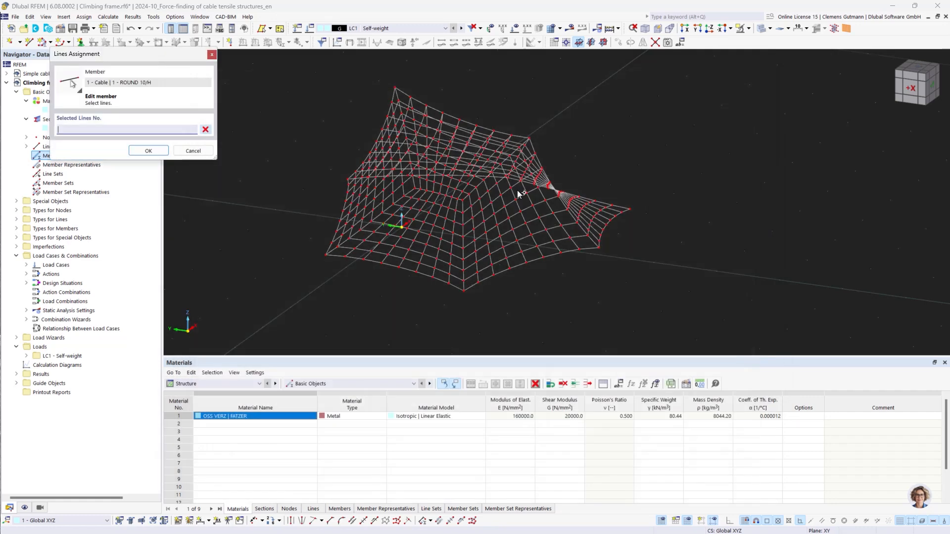
drag(277, 80, 697, 305)
click(149, 151)
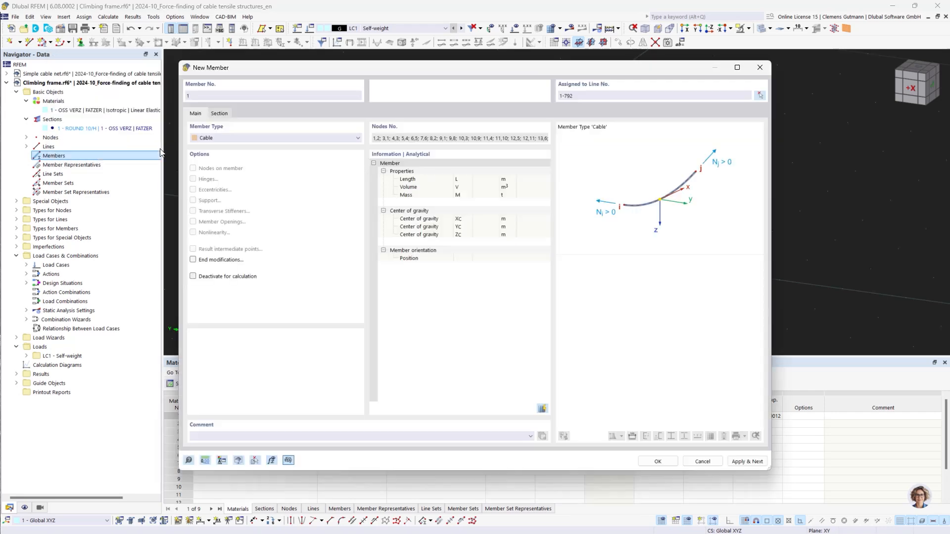
click(658, 462)
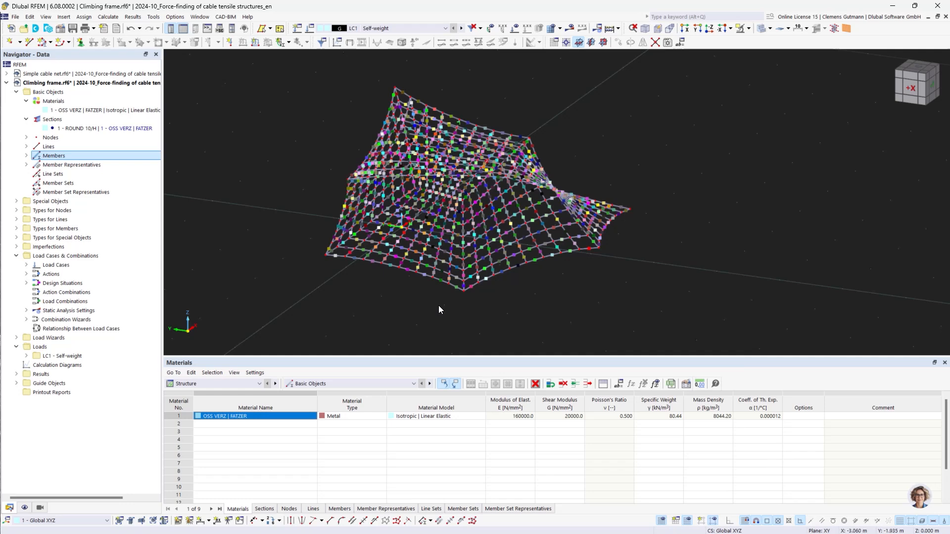
Hide member representatives in the model display settings
scroll(431, 168, up, 1)
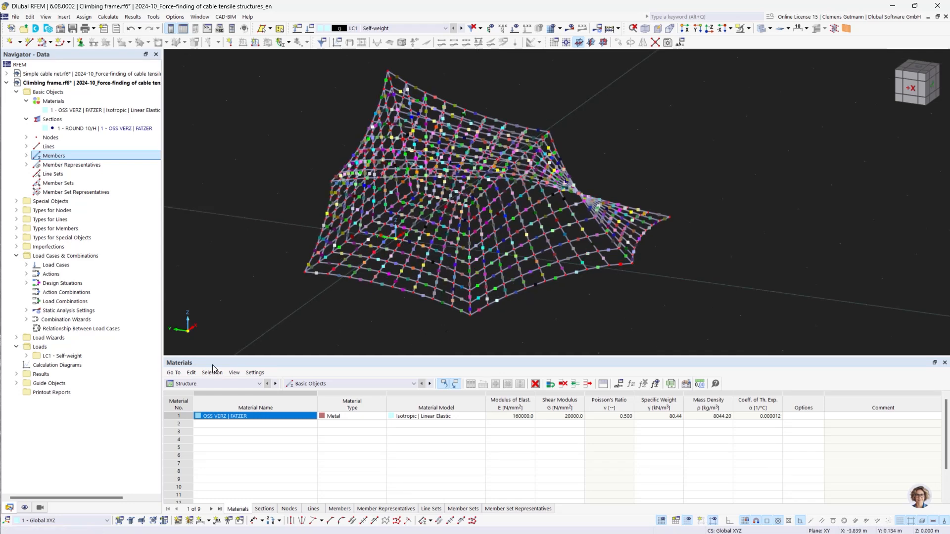
click(24, 508)
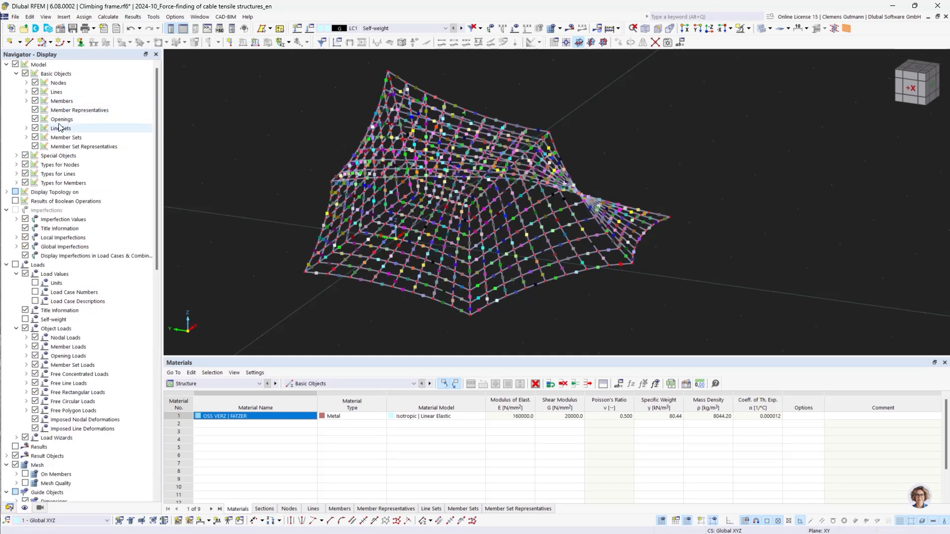
click(36, 111)
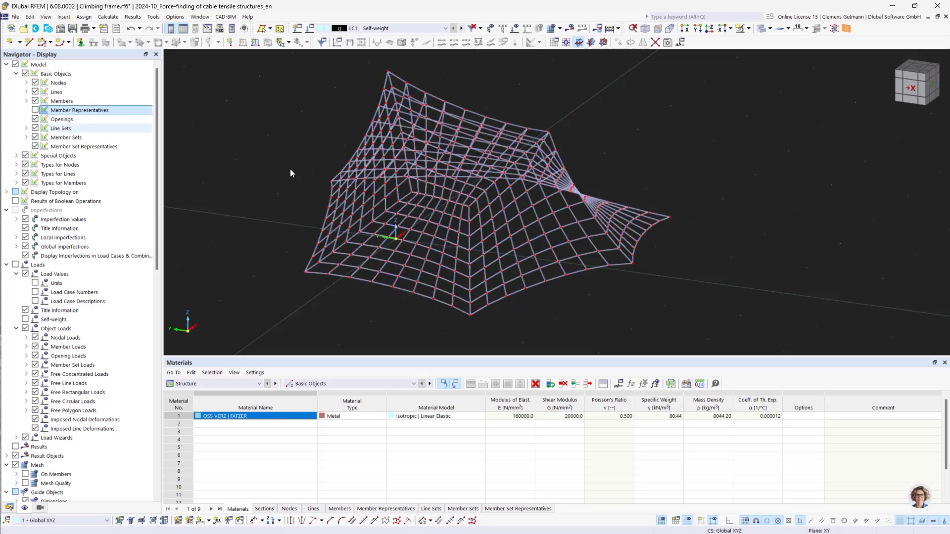
click(10, 508)
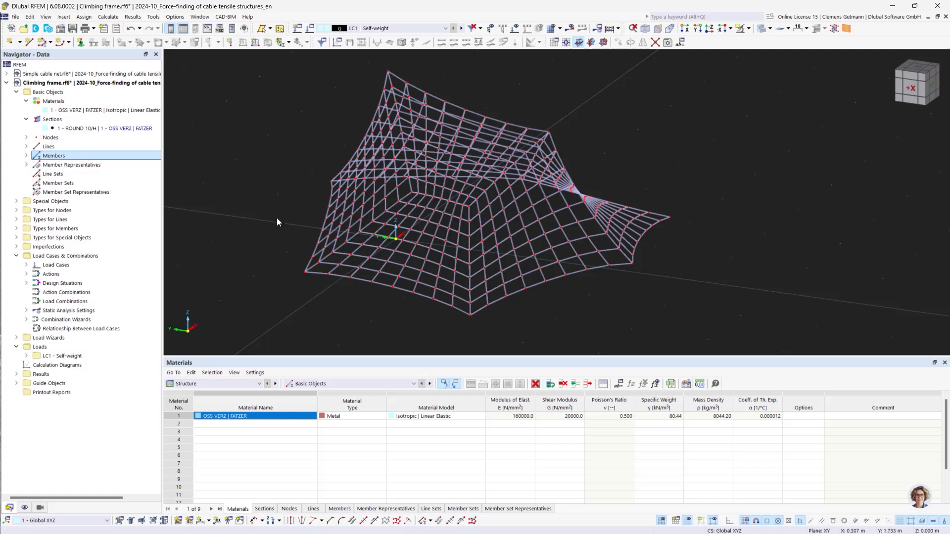
Assign the Hinged nodal support to the net's outer boundary and anchor nodes
click(16, 210)
right_click(73, 228)
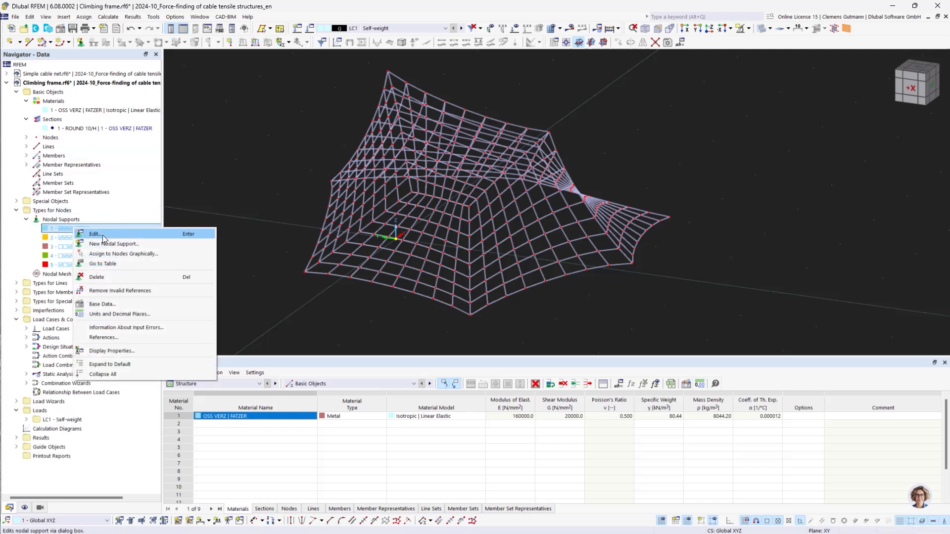
click(105, 237)
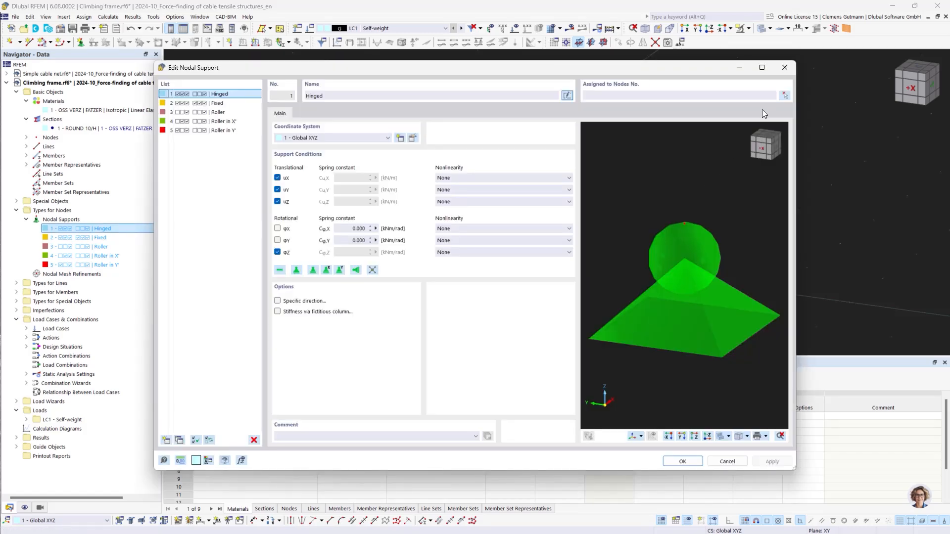
click(785, 96)
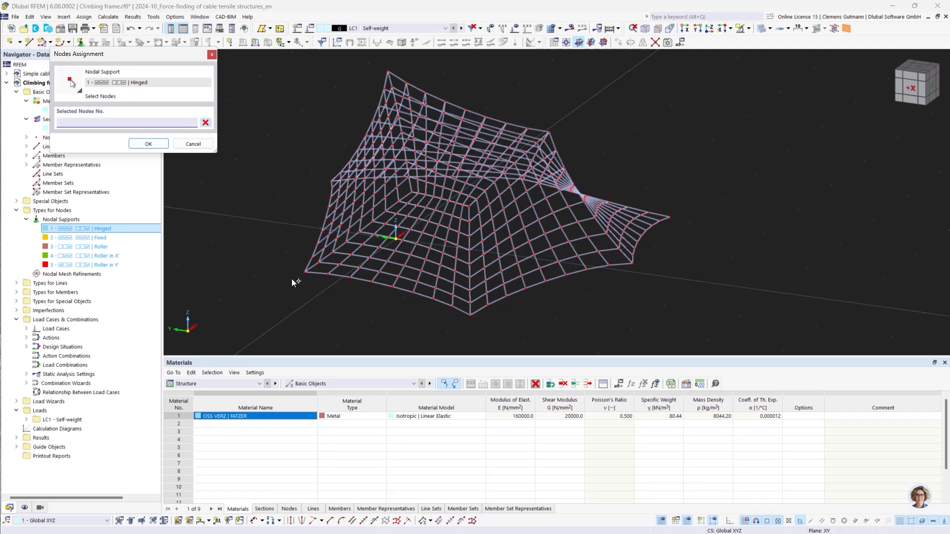
click(306, 272)
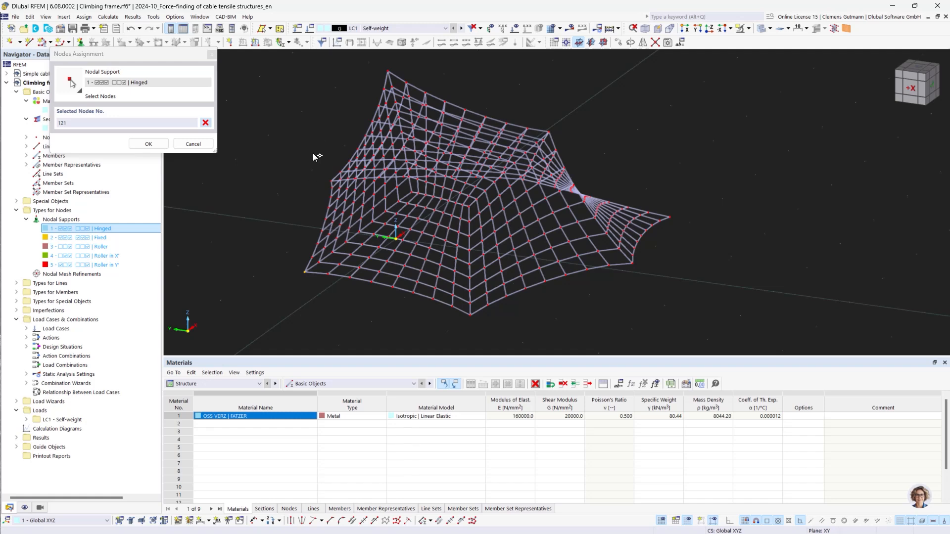
click(331, 182)
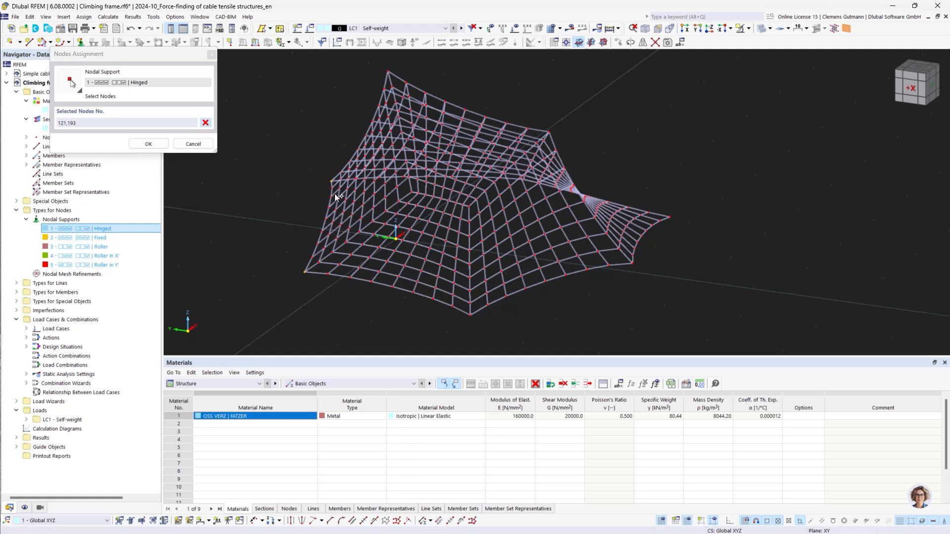
click(470, 315)
ctrl+middle_drag(711, 286, 574, 335)
click(560, 334)
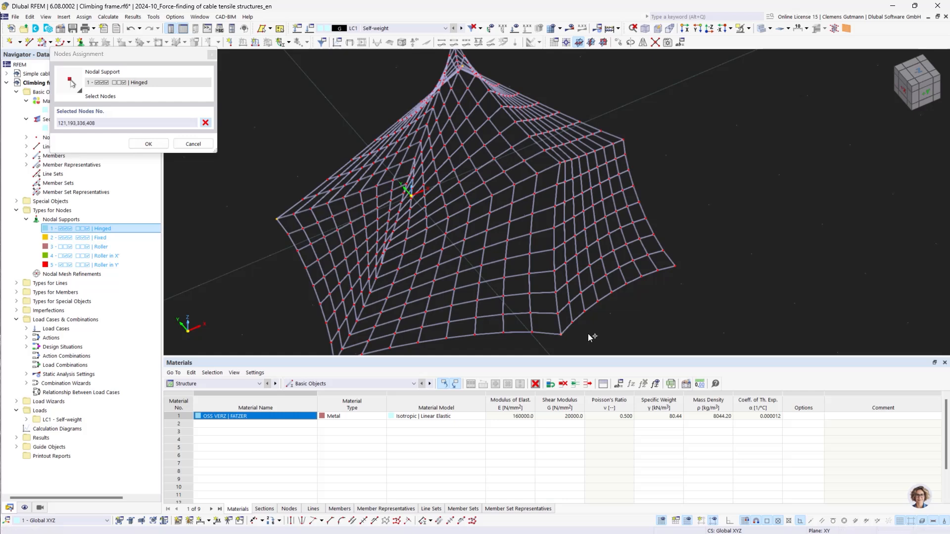
click(675, 267)
ctrl+middle_drag(617, 315, 588, 214)
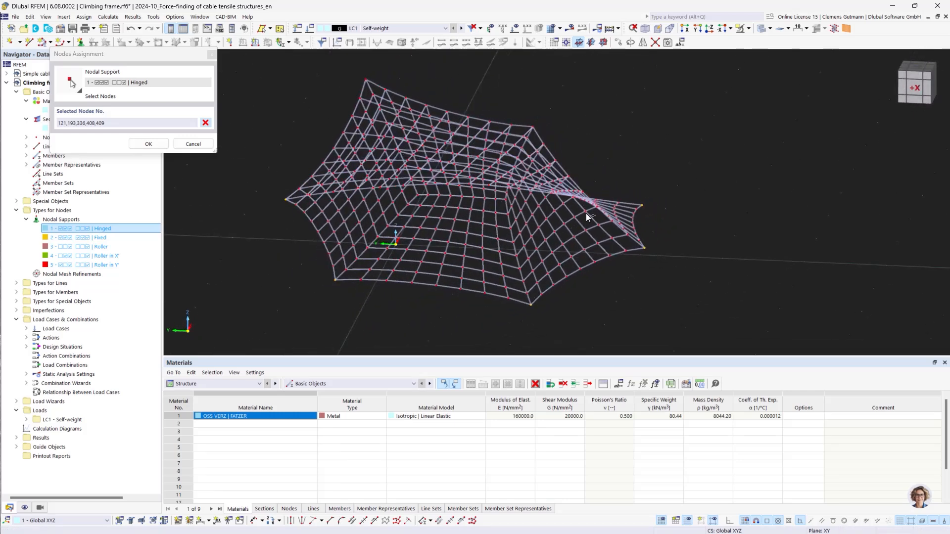
click(532, 126)
click(367, 79)
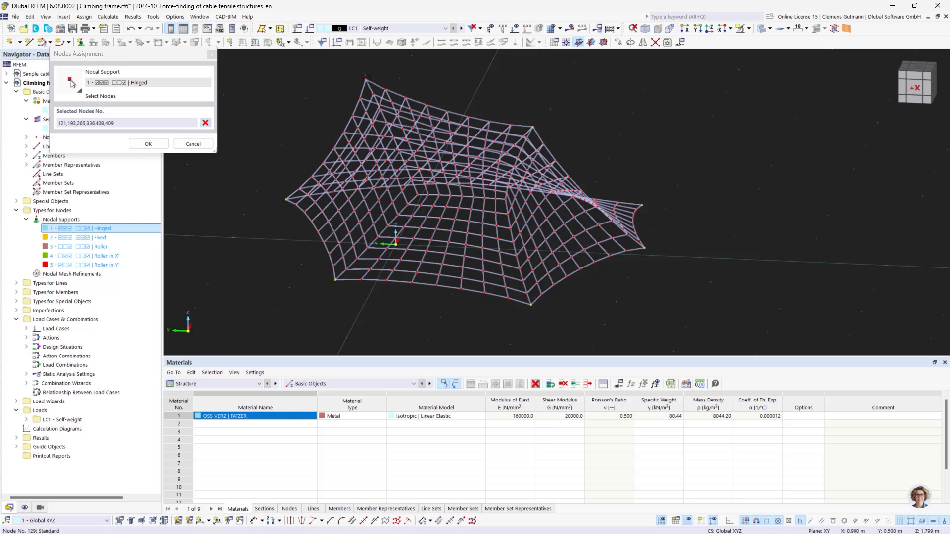
ctrl+middle_drag(498, 244, 541, 227)
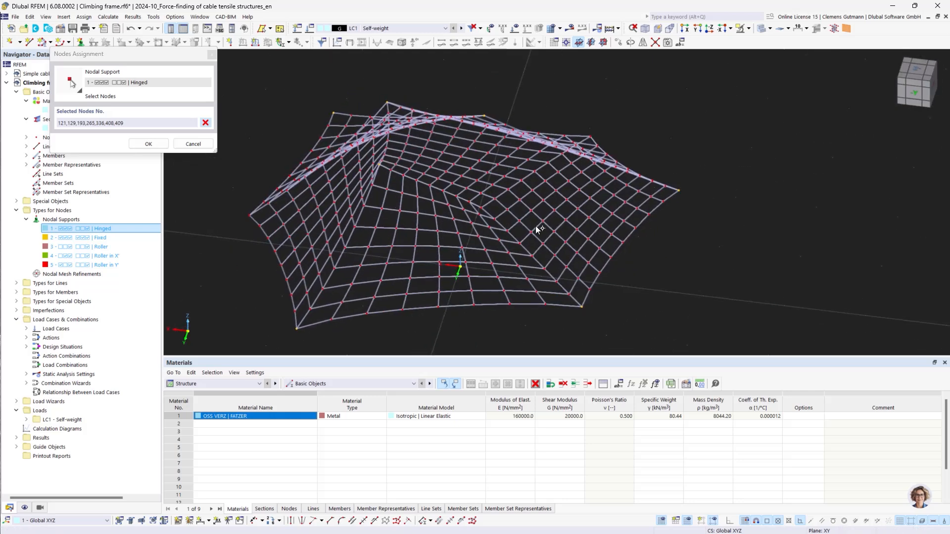
click(480, 205)
click(593, 139)
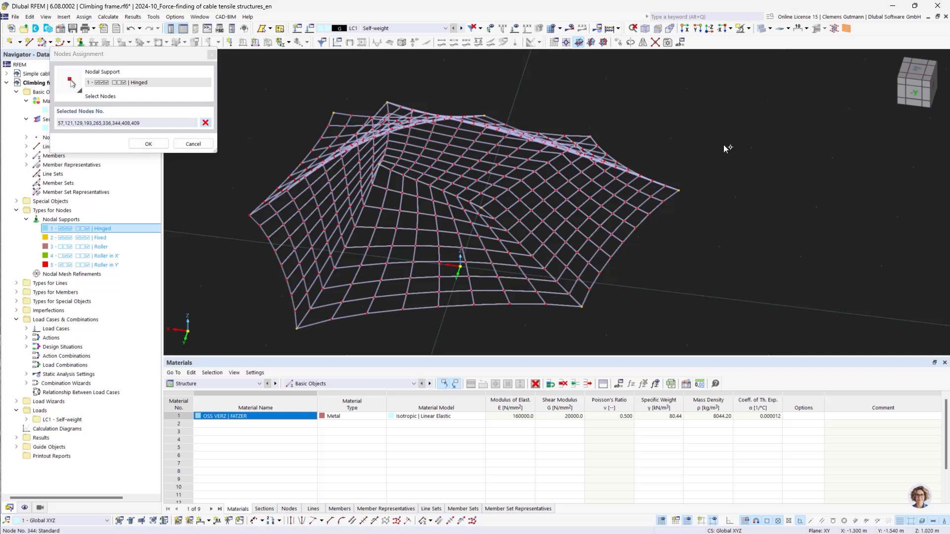
click(250, 216)
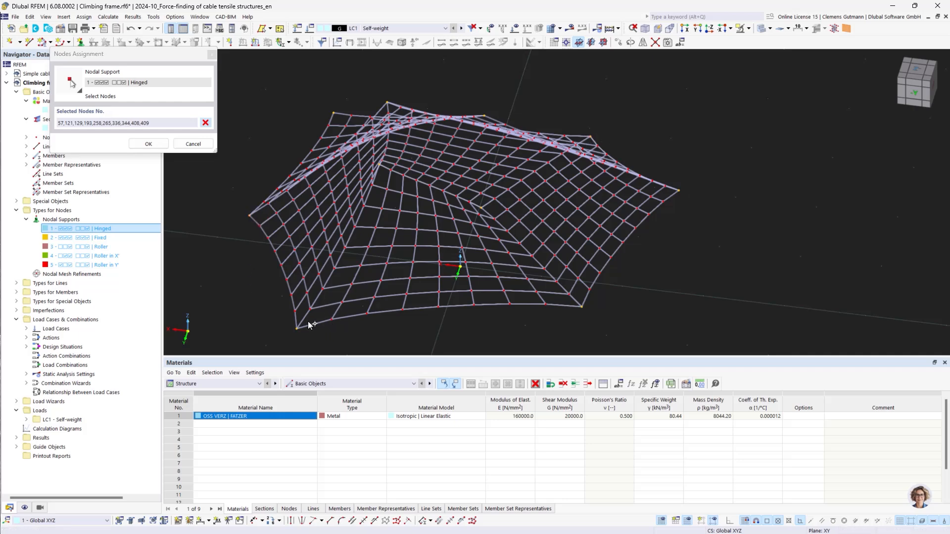
scroll(518, 173, down, 2)
ctrl+middle_drag(517, 173, 484, 238)
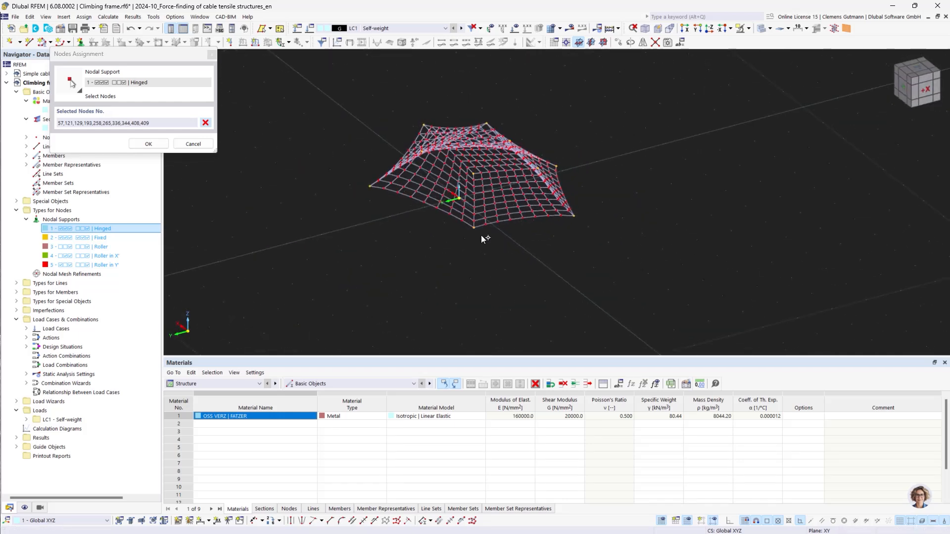
click(162, 146)
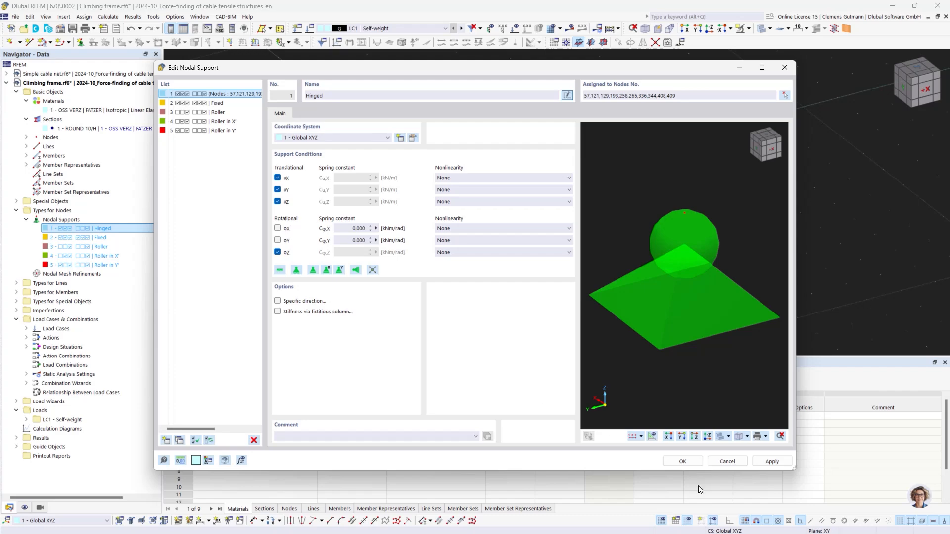
click(683, 461)
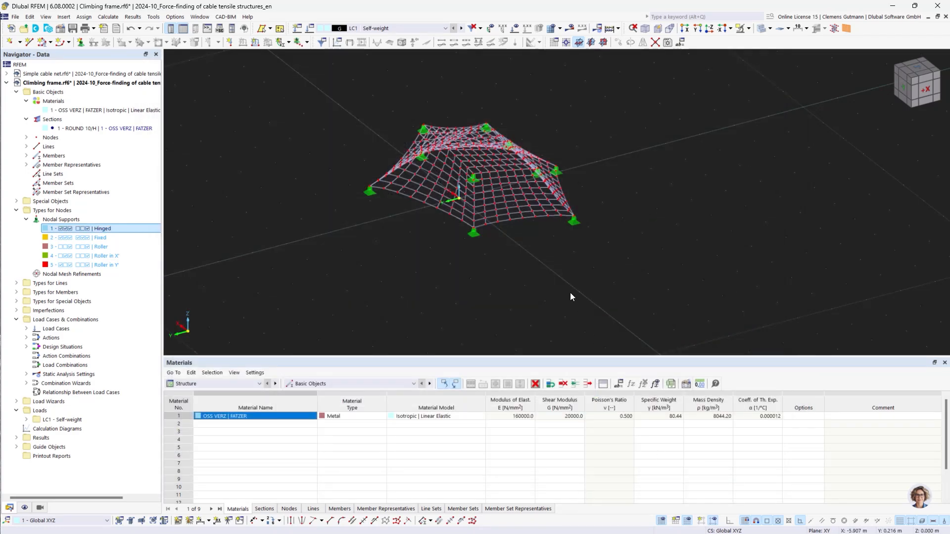
ctrl+middle_drag(592, 263, 550, 261)
ctrl+middle_drag(549, 315, 571, 303)
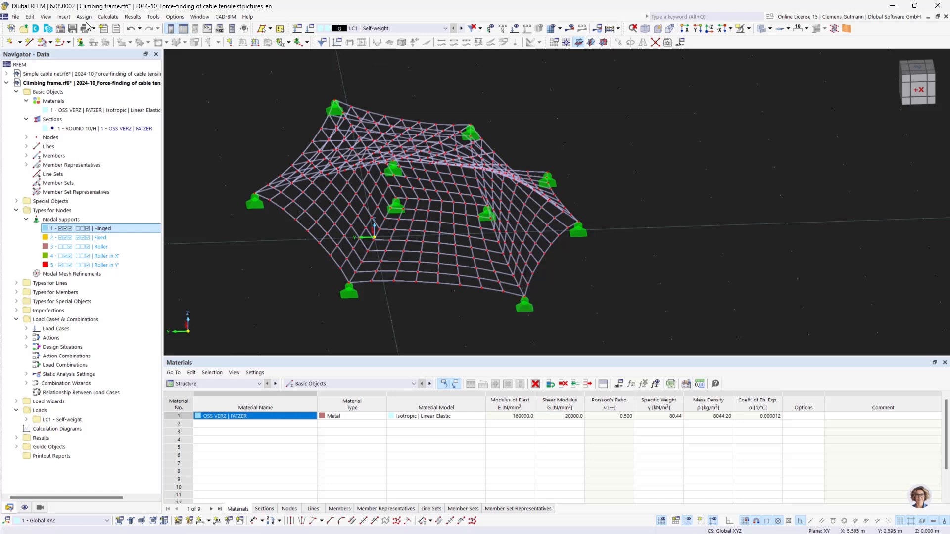
Create a global parameter named PrestressLevel with unit group Float and value 0.1
click(30, 16)
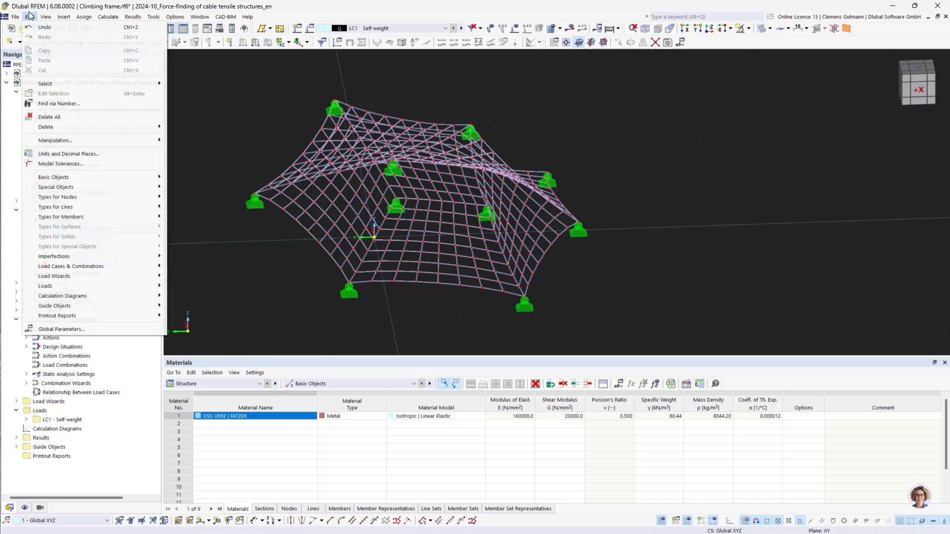
click(92, 330)
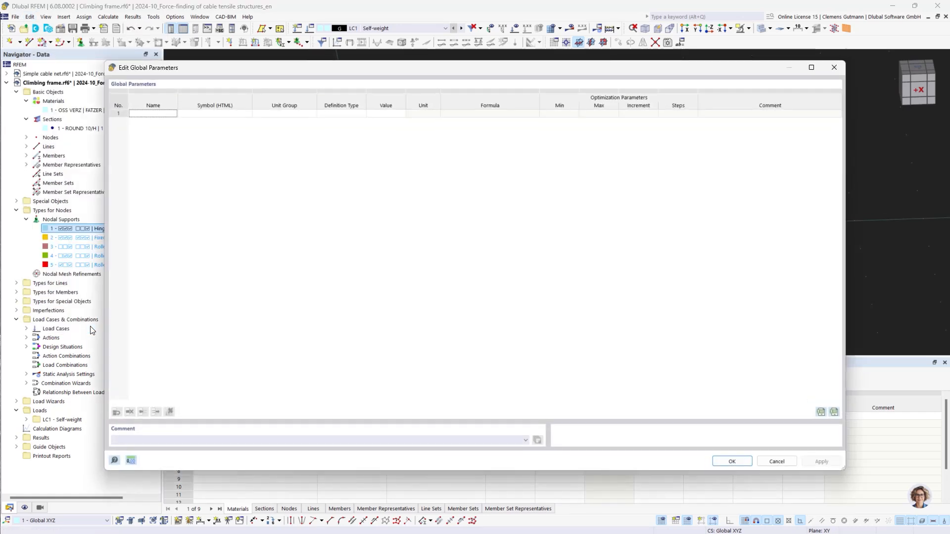
click(144, 115)
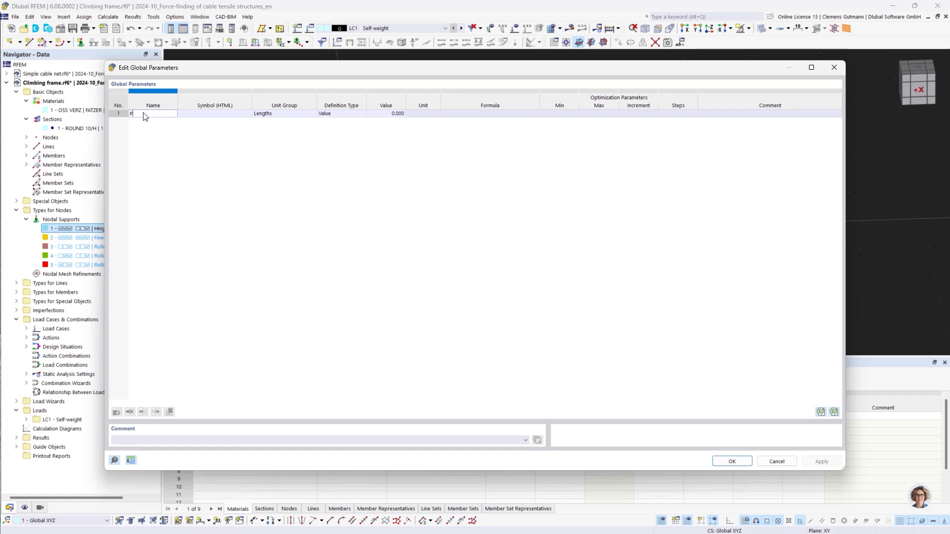
text(PrestressLevel)
key(Tab)
click(307, 115)
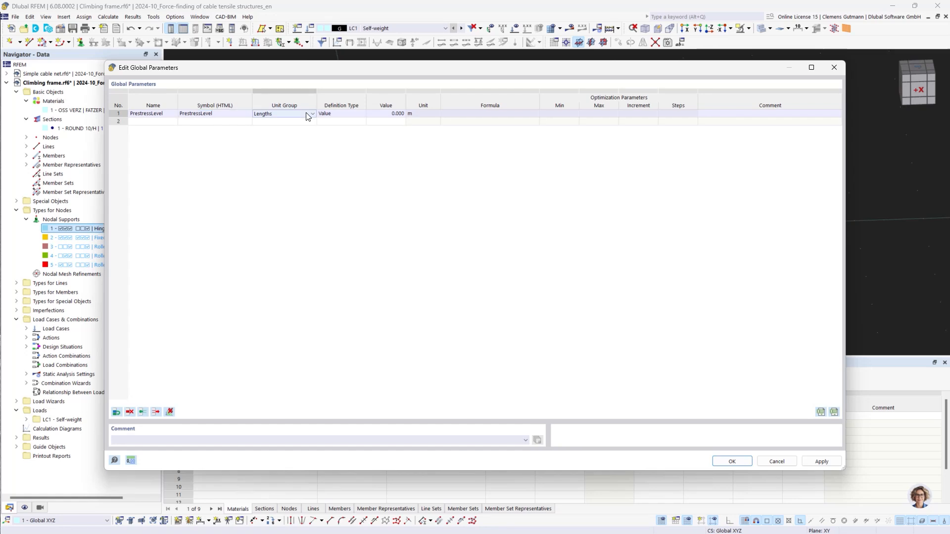
click(308, 115)
scroll(298, 249, down, 4)
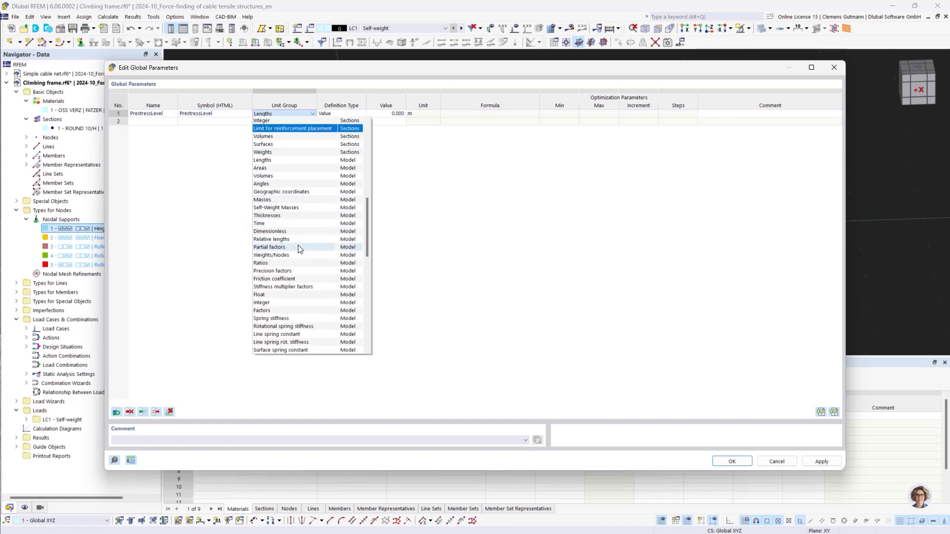
click(276, 295)
key(Tab)
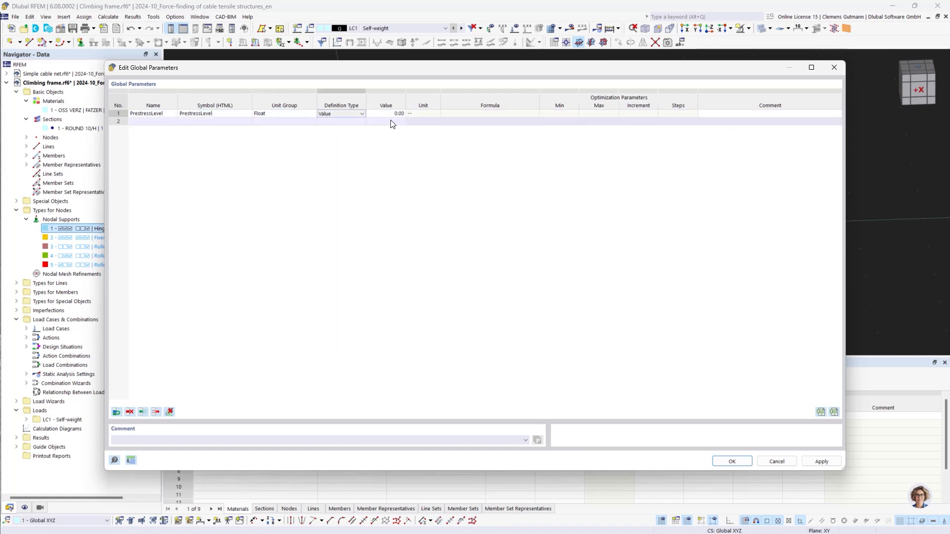
key(Tab)
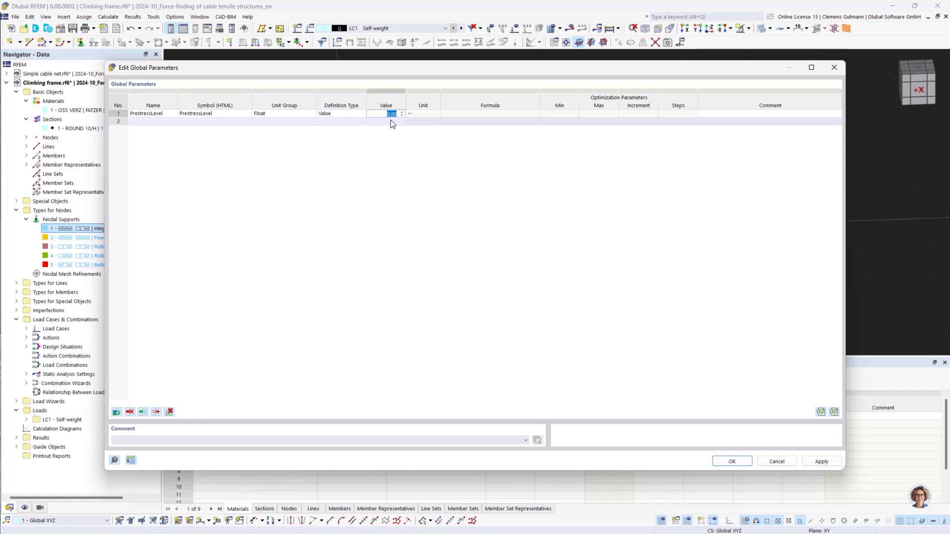
text(0.1)
key(Tab)
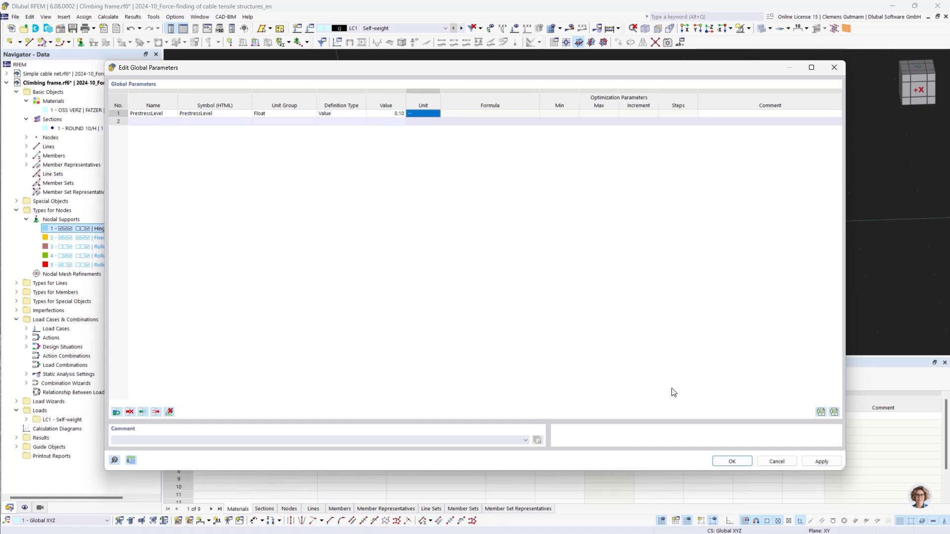
click(731, 462)
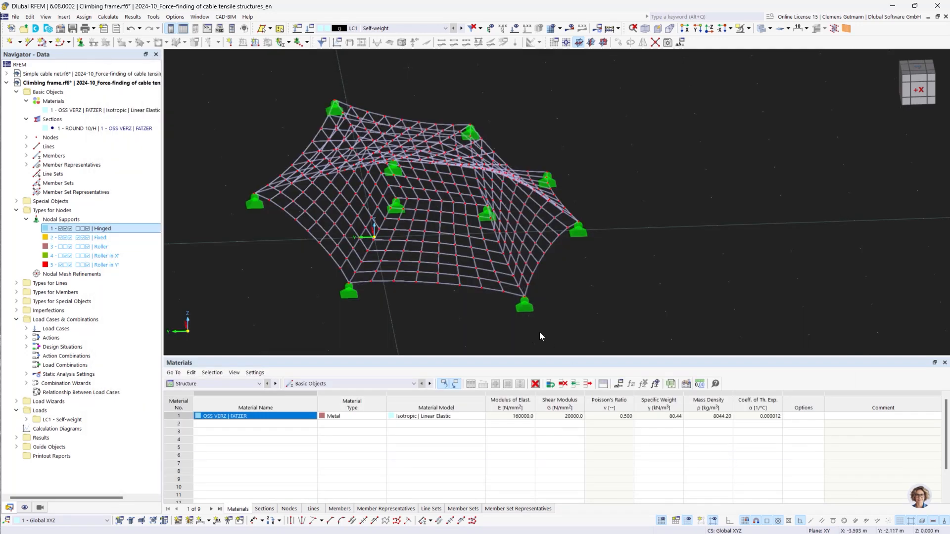
Create a new member load in LC1 of type Form-Finding with the Force definition type
click(227, 383)
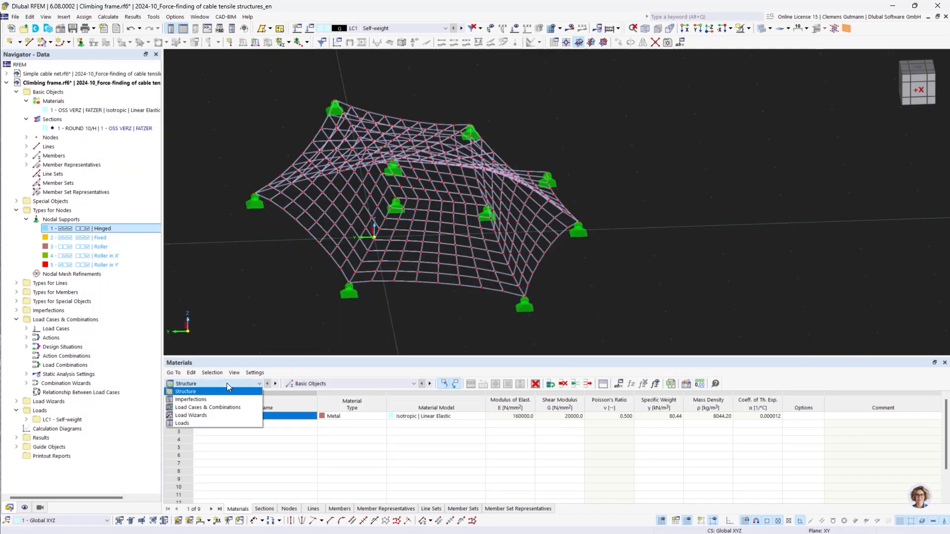
click(190, 424)
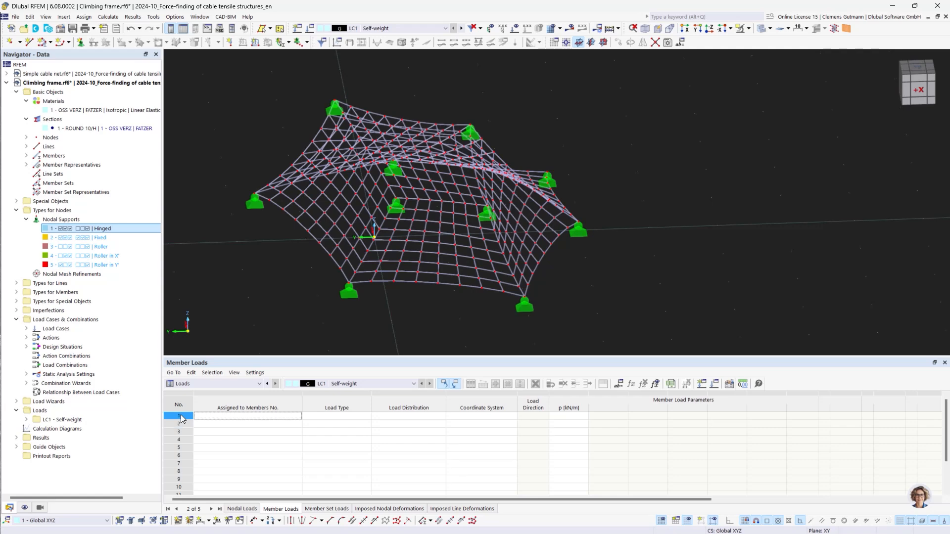
double_click(180, 415)
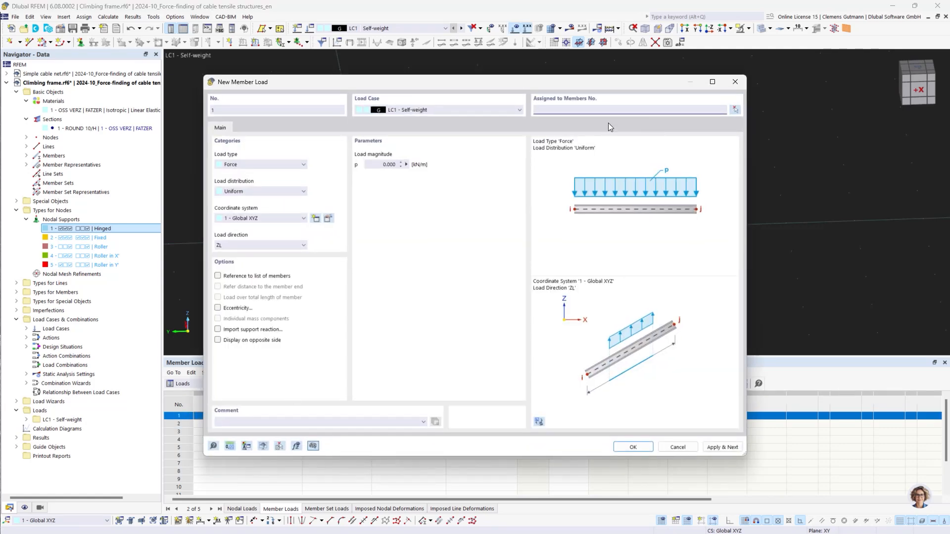
click(294, 165)
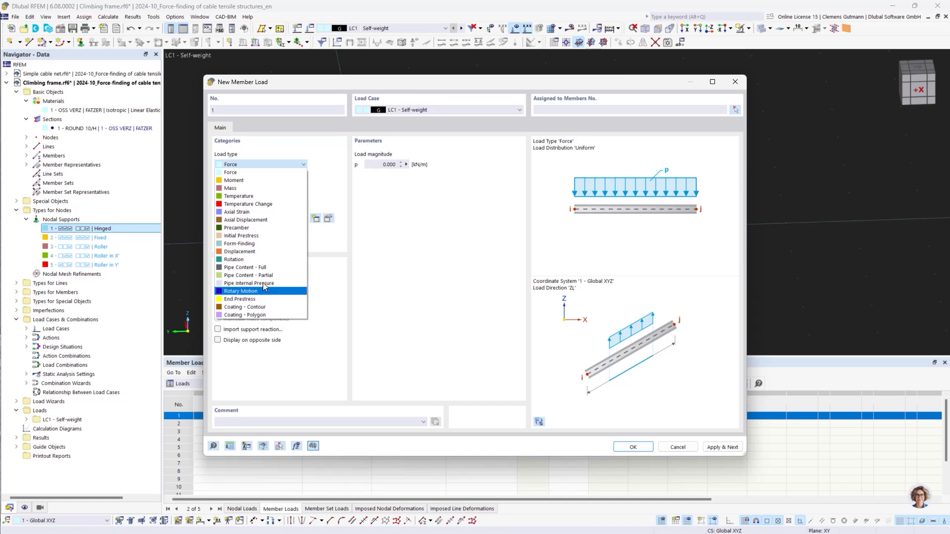
click(263, 244)
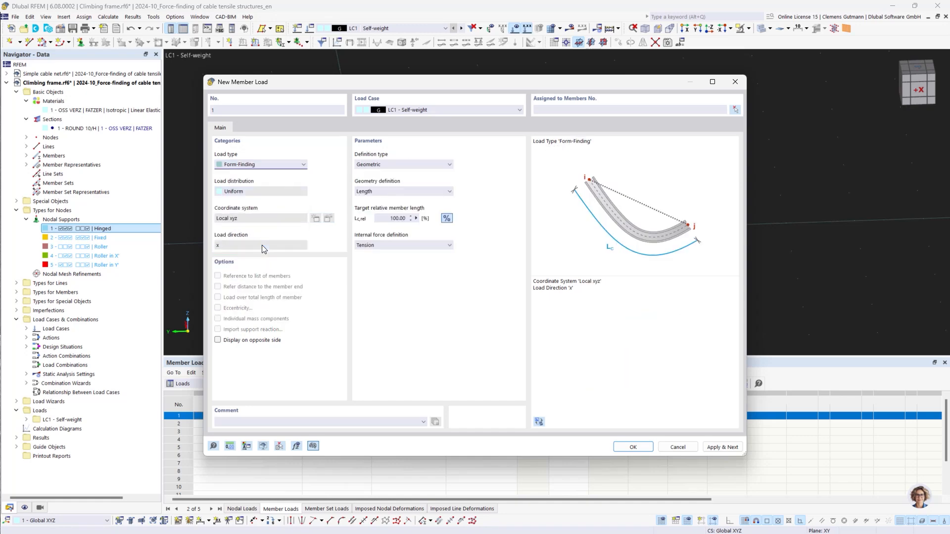
click(388, 165)
click(384, 183)
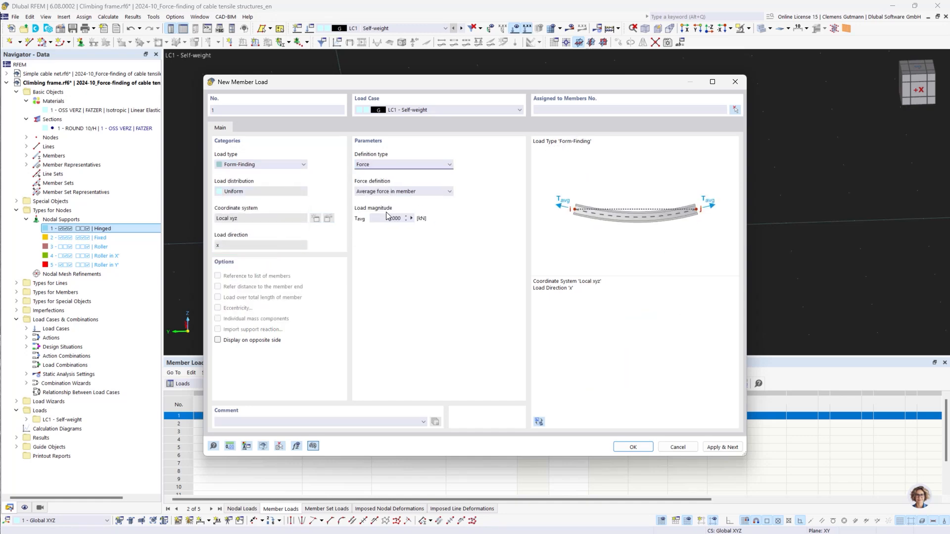
click(384, 216)
double_click(384, 216)
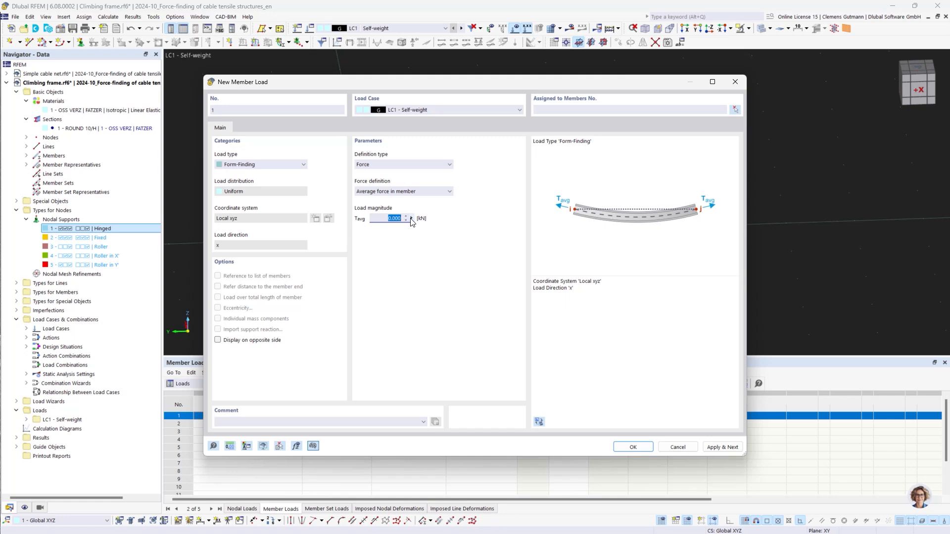
Define the average member force Tavg by the formula PrestressLevel*sections[1].A*1770 MPa
click(411, 219)
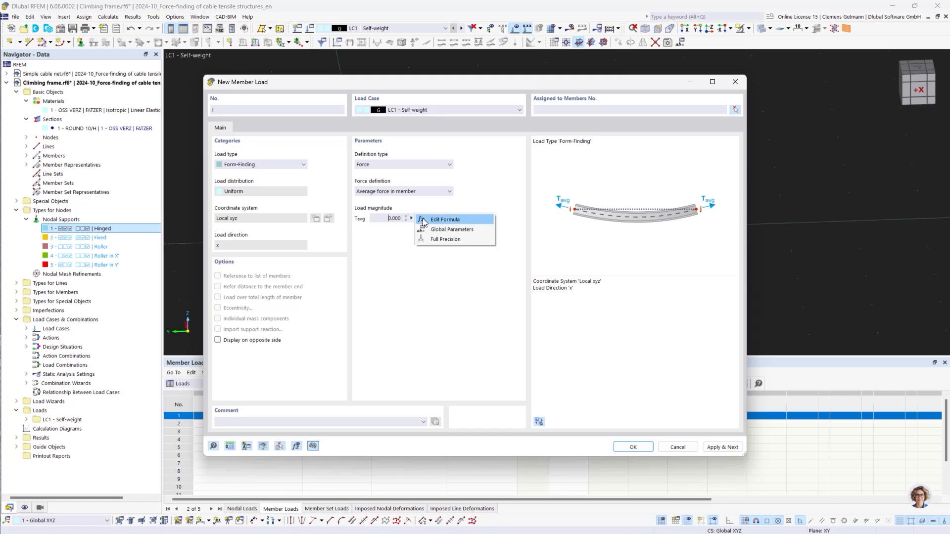
click(424, 220)
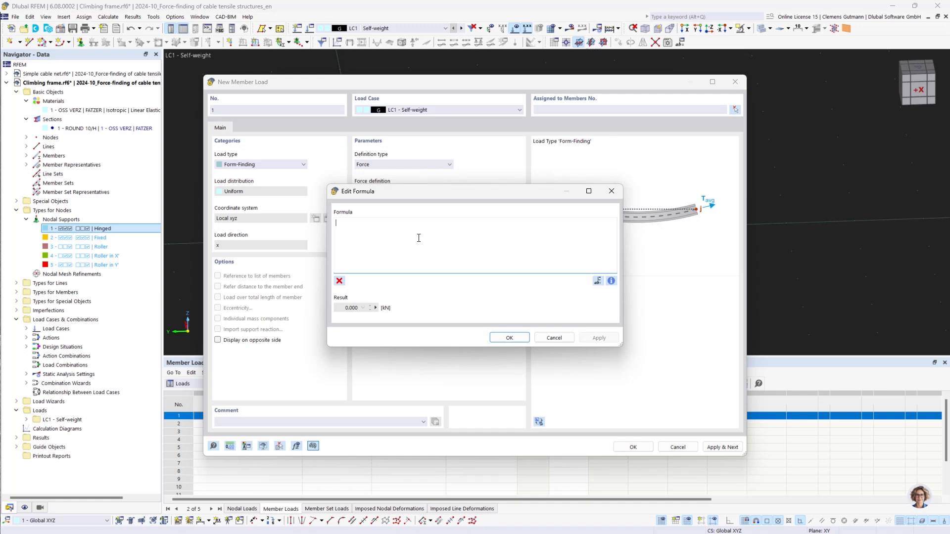
text(Pr)
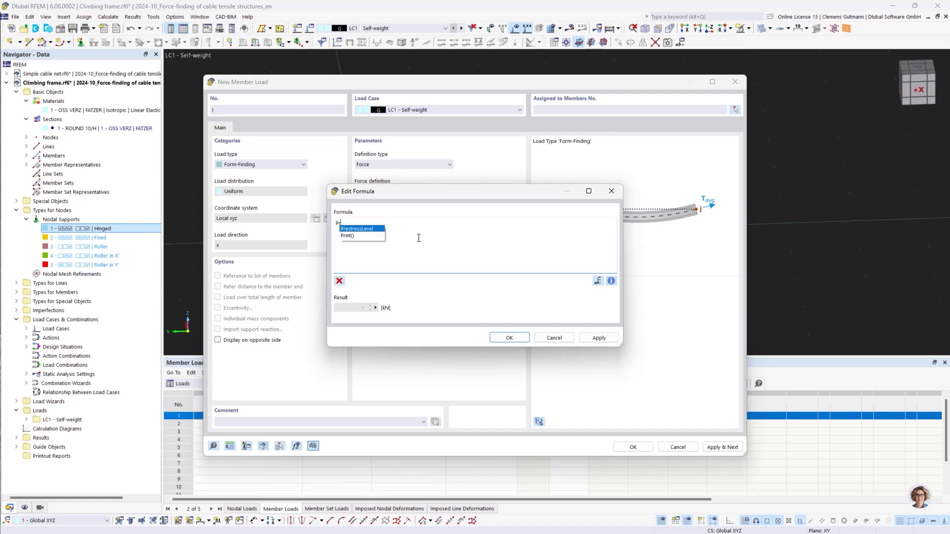
double_click(379, 229)
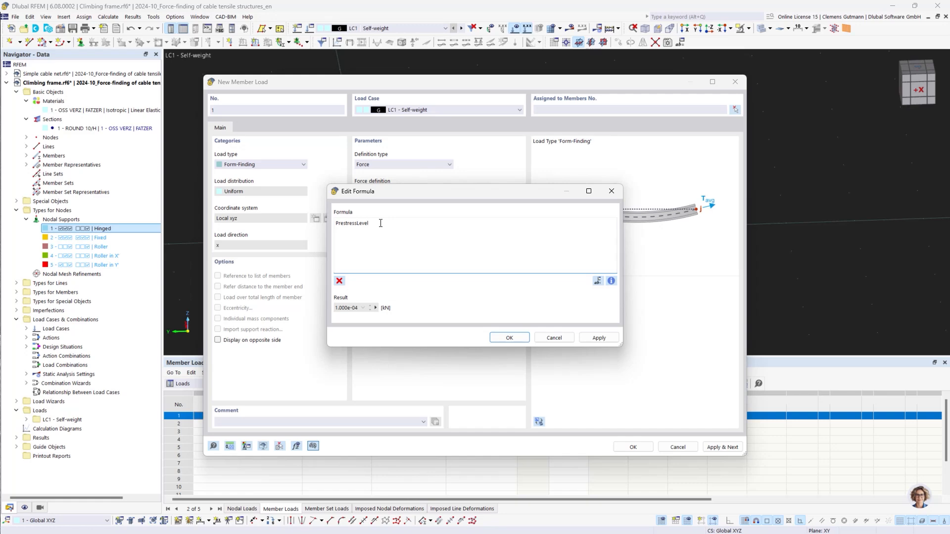
text(*)
text(sec)
key(Down)
key(Down)
key(Return)
text(1].)
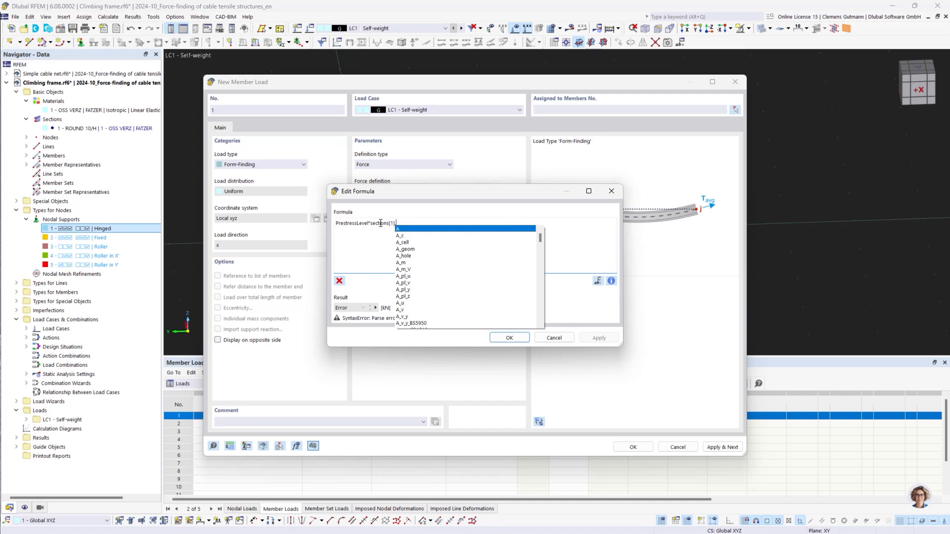
text(A)
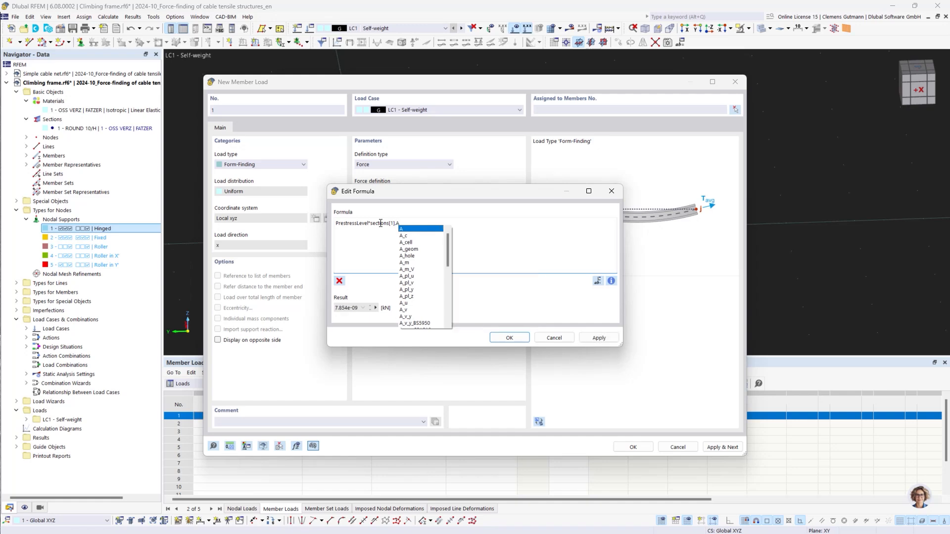
text(*)
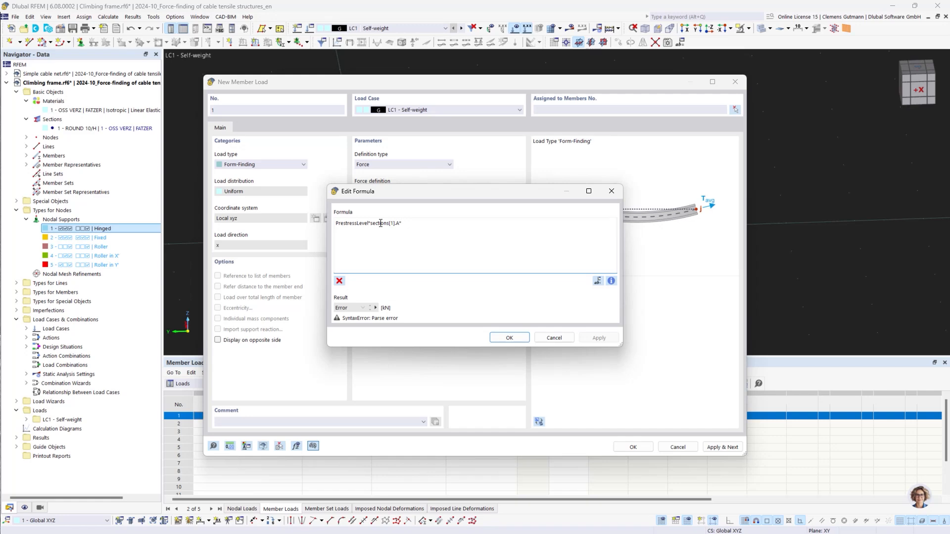
text(1770)
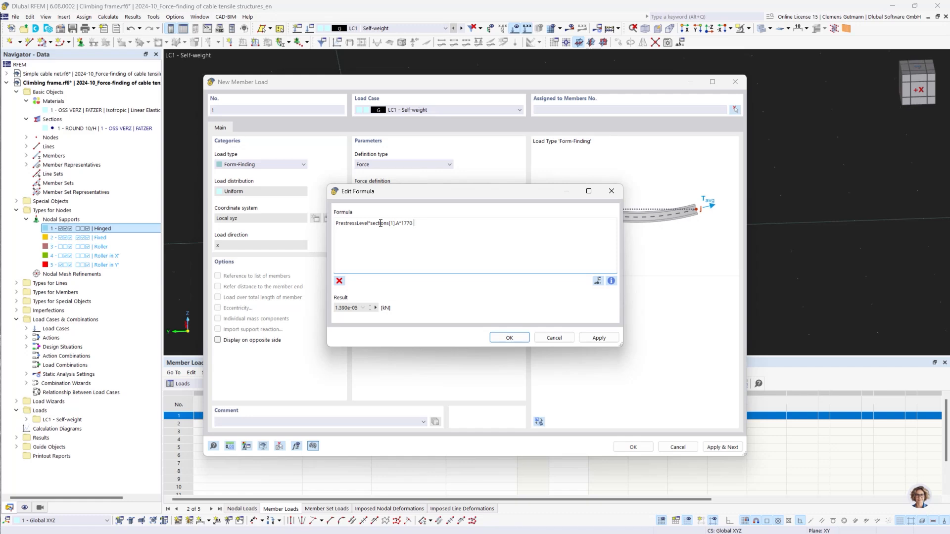
text( MPa)
key(BackSpace)
key(BackSpace)
key(BackSpace)
text(MP)
key(BackSpace)
text(Pa)
click(518, 340)
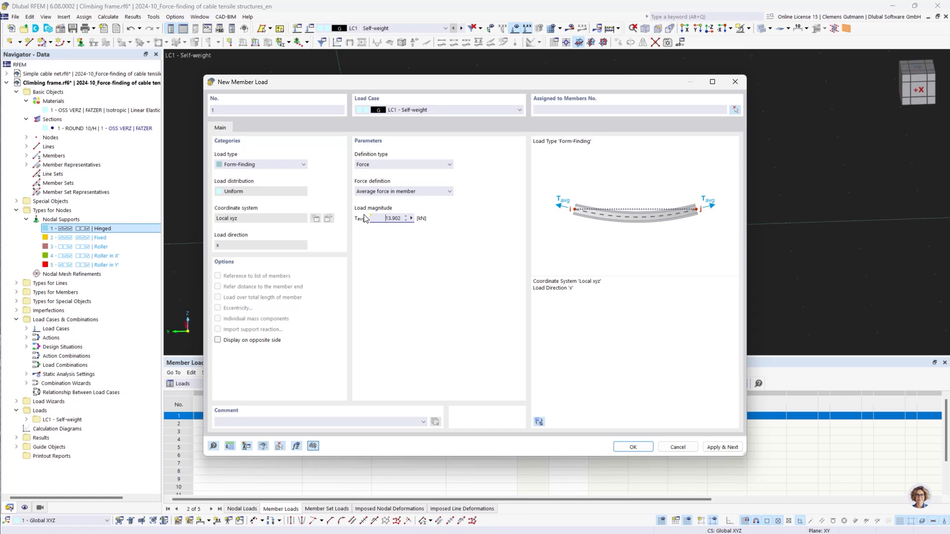
Assign this form-finding force load to the short cable member 744 at an anchor support and apply it
mouse_move(364, 219)
click(736, 112)
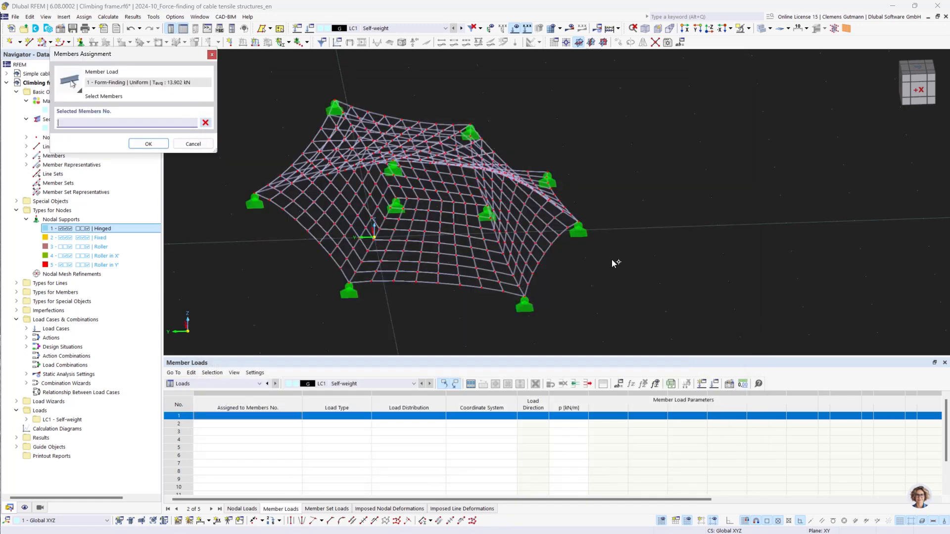
mouse_move(560, 301)
ctrl+middle_down()
mouse_move(487, 317)
mouse_move(559, 293)
ctrl+middle_up()
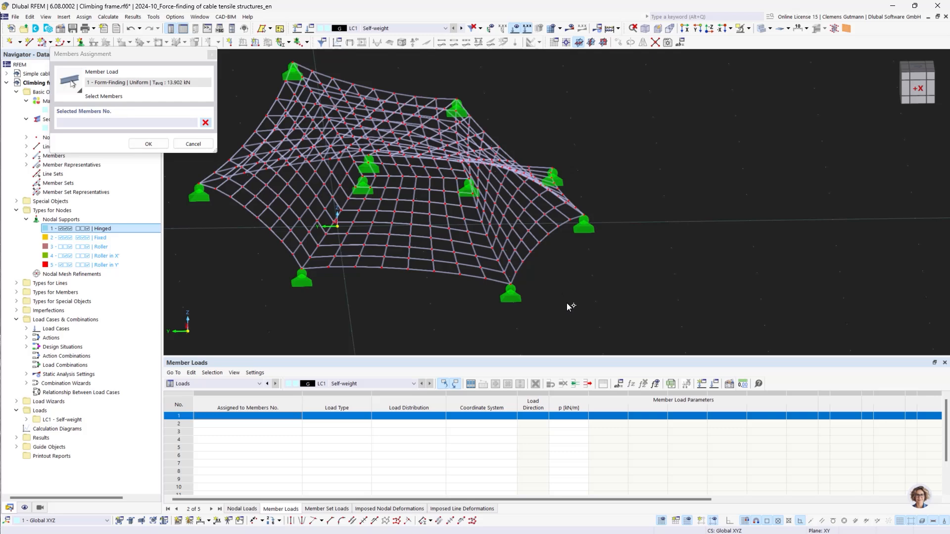
ctrl+middle_drag(538, 279, 562, 289)
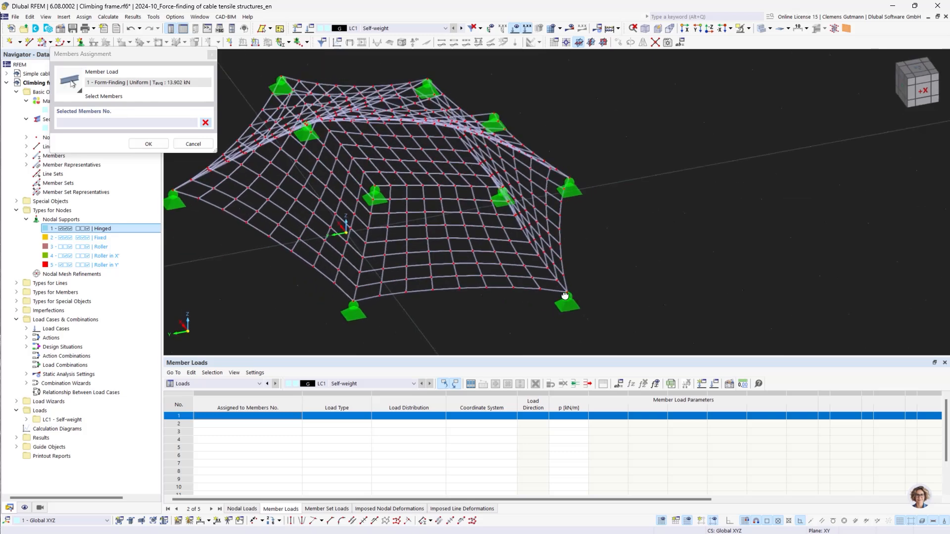
scroll(561, 286, up, 5)
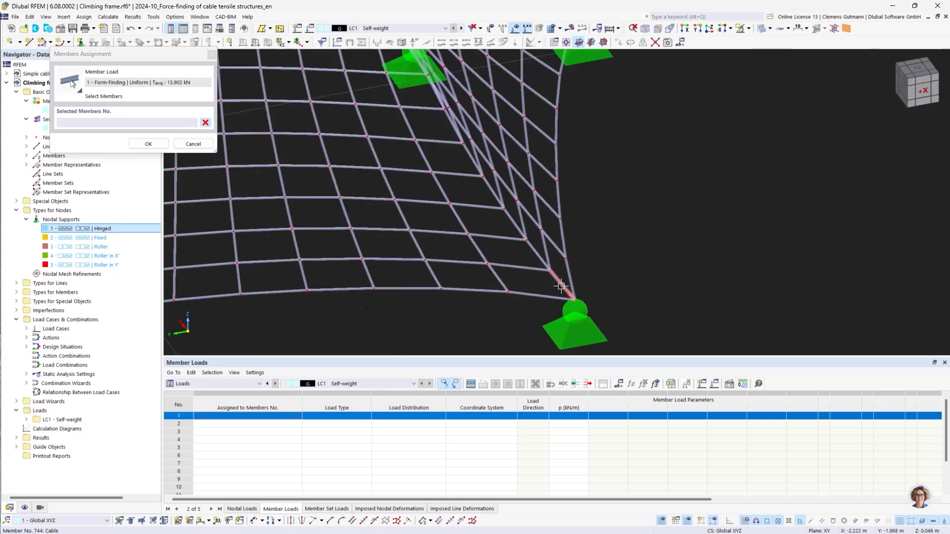
click(560, 285)
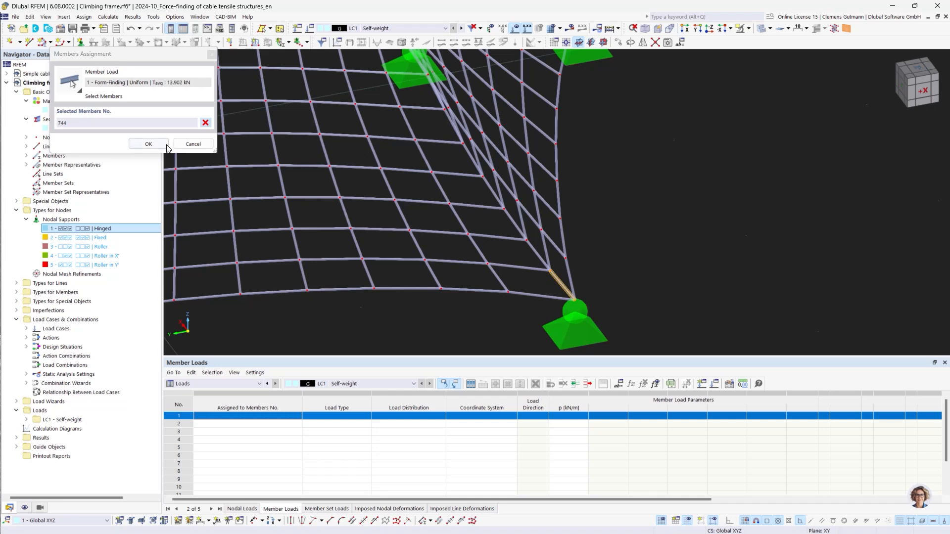
click(148, 144)
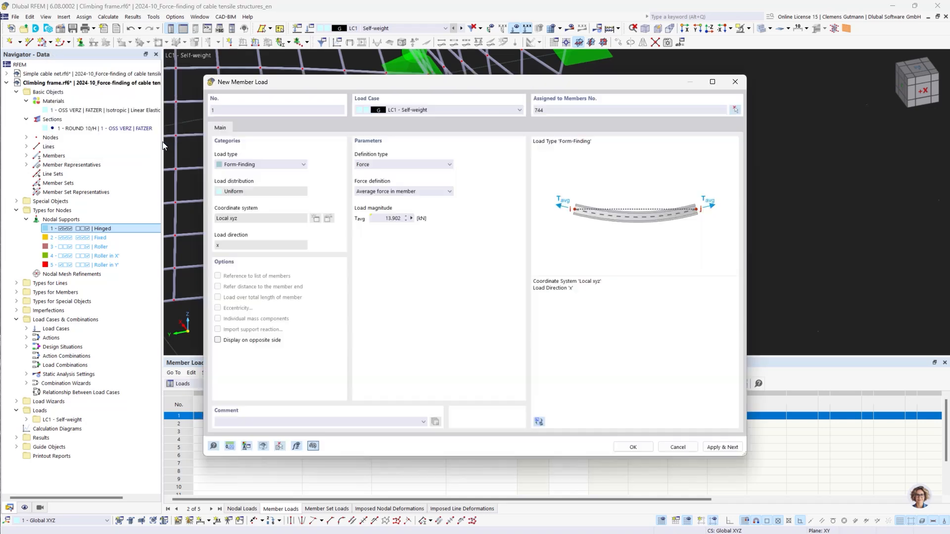
click(723, 448)
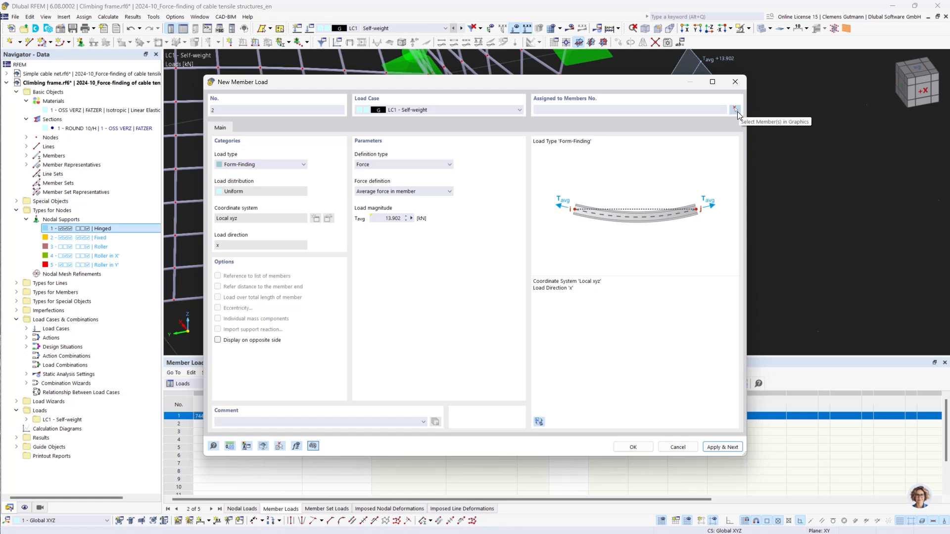
Set the second form-finding load to Geometric definition and window-select all members except 744 for it
click(369, 165)
click(371, 173)
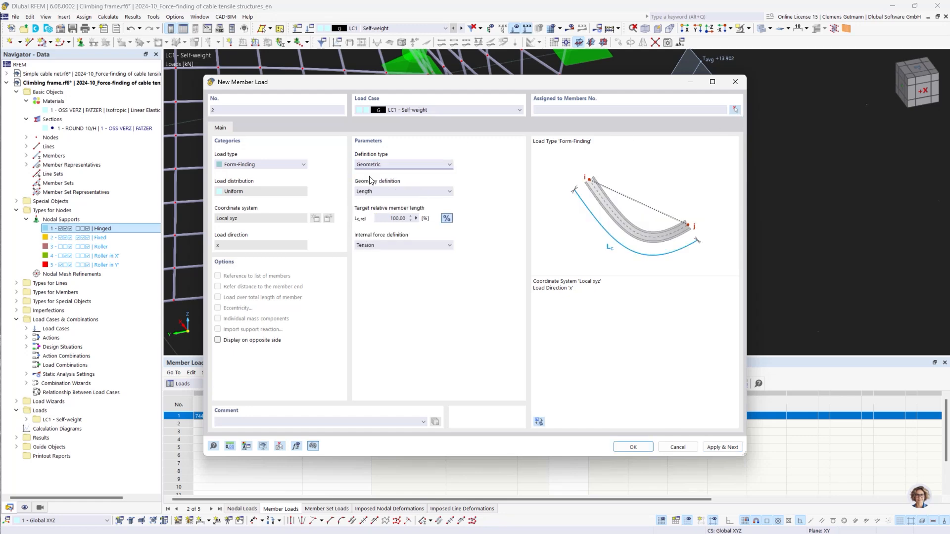
click(735, 110)
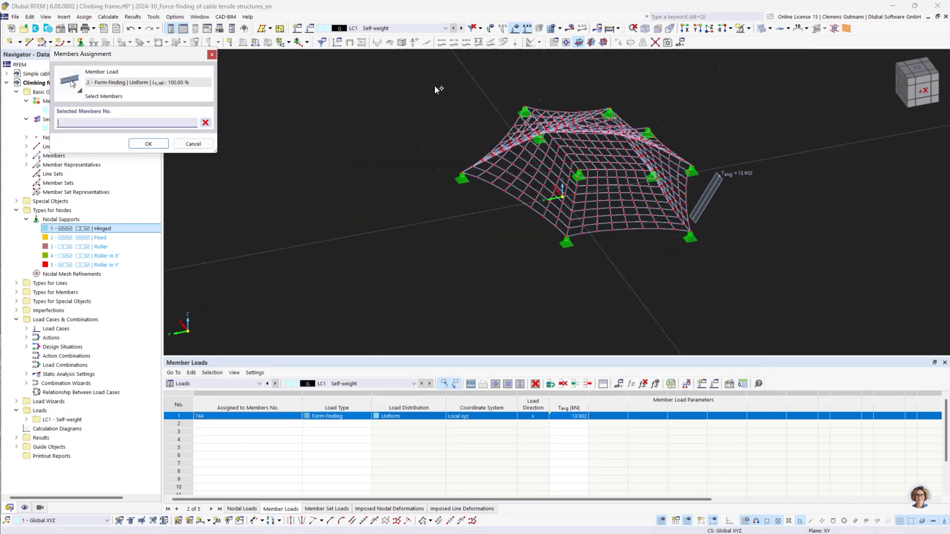
drag(411, 76, 801, 299)
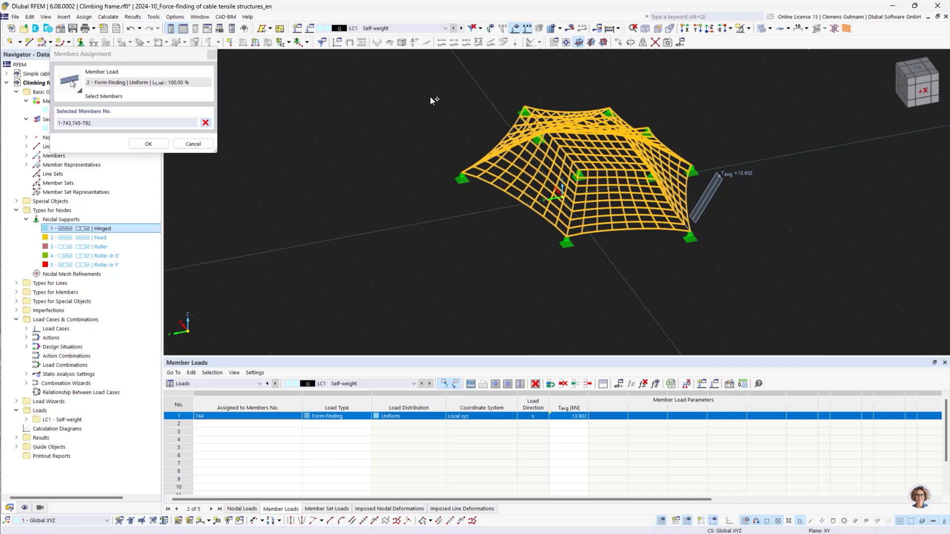
drag(424, 84, 780, 293)
scroll(697, 228, up, 5)
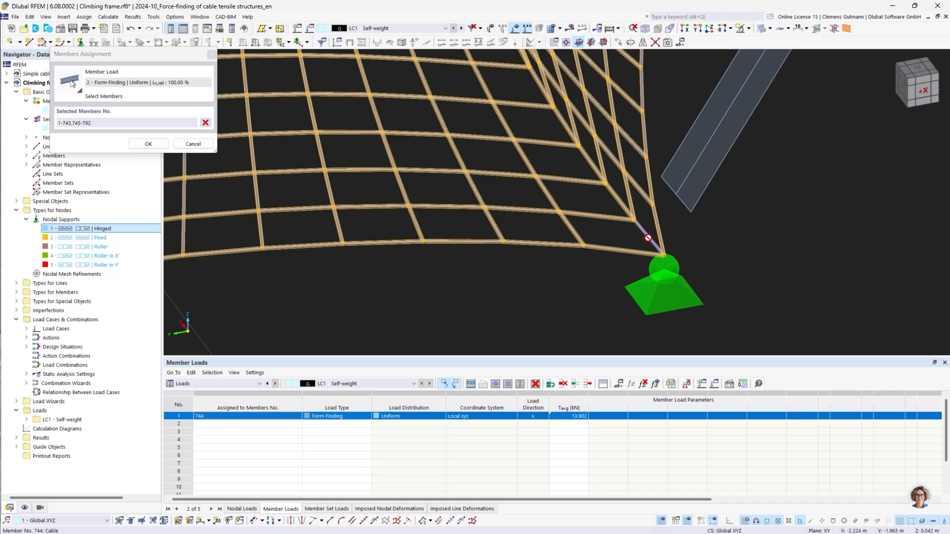
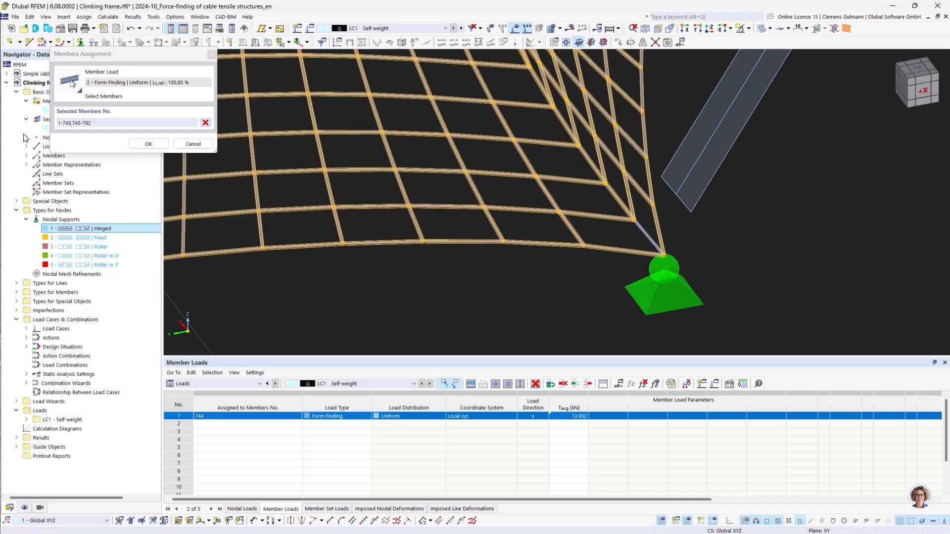
Confirm the member selection and create the Geometric form-finding load with a 100% target relative length
click(149, 144)
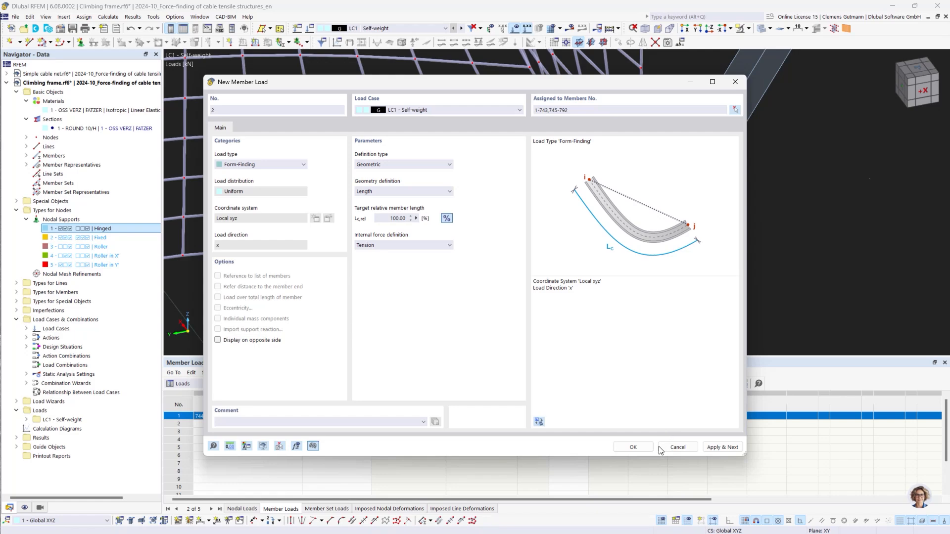
click(621, 449)
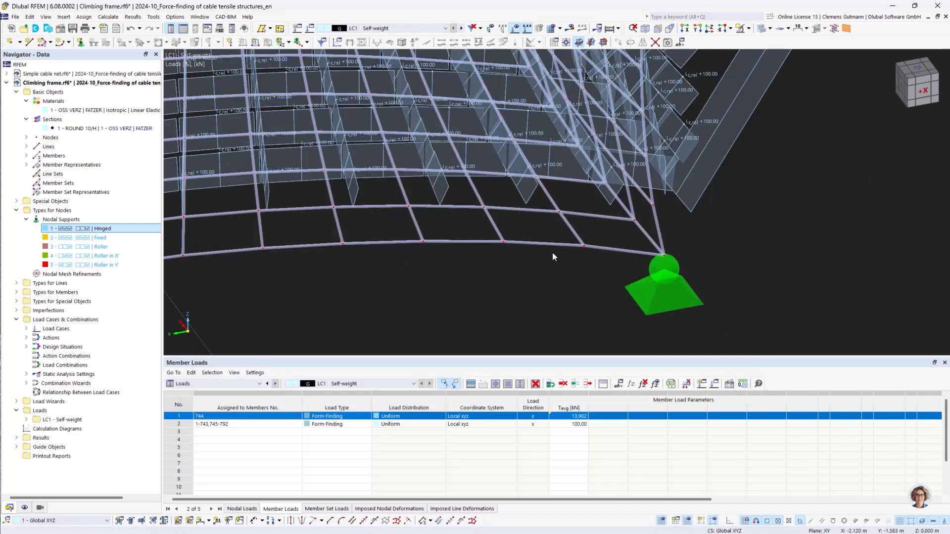
scroll(552, 252, down, 5)
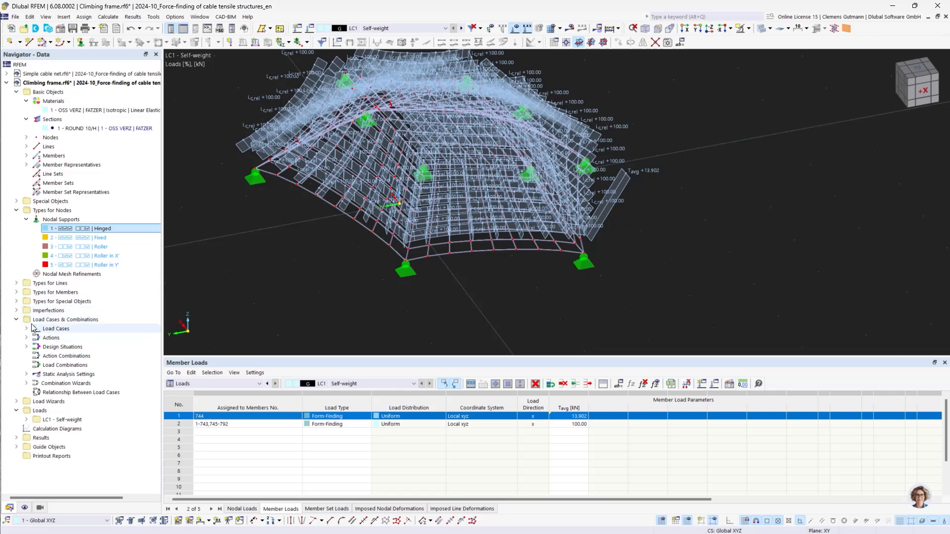
Rename load case LC1 to Prestress
click(26, 329)
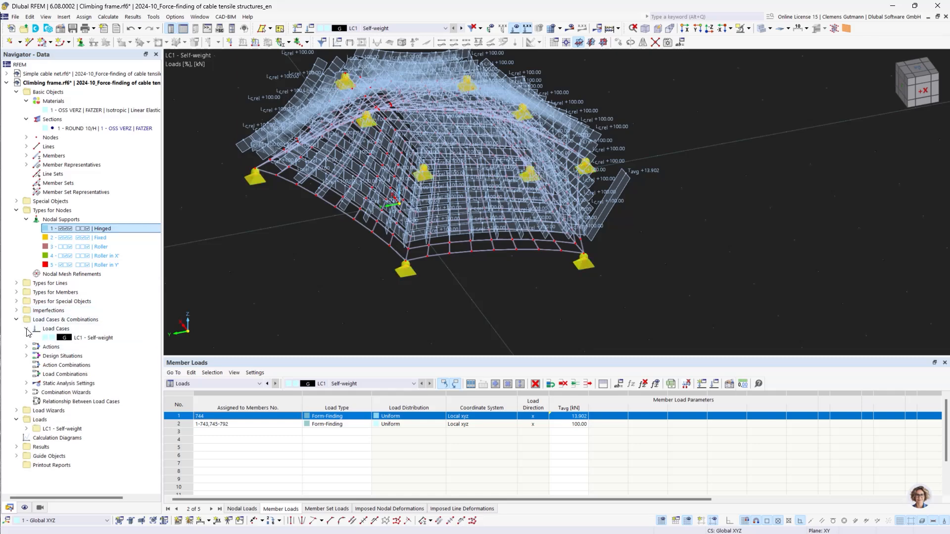
click(67, 338)
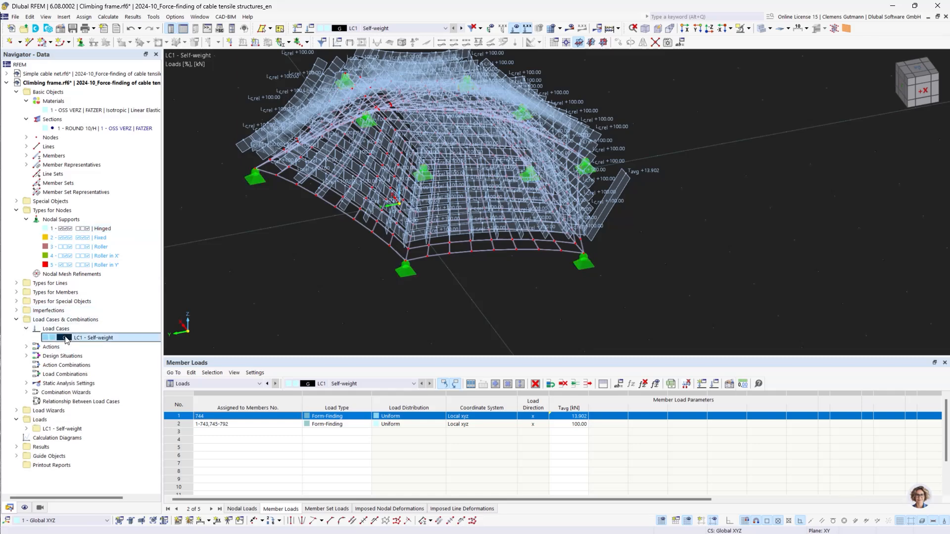
double_click(67, 338)
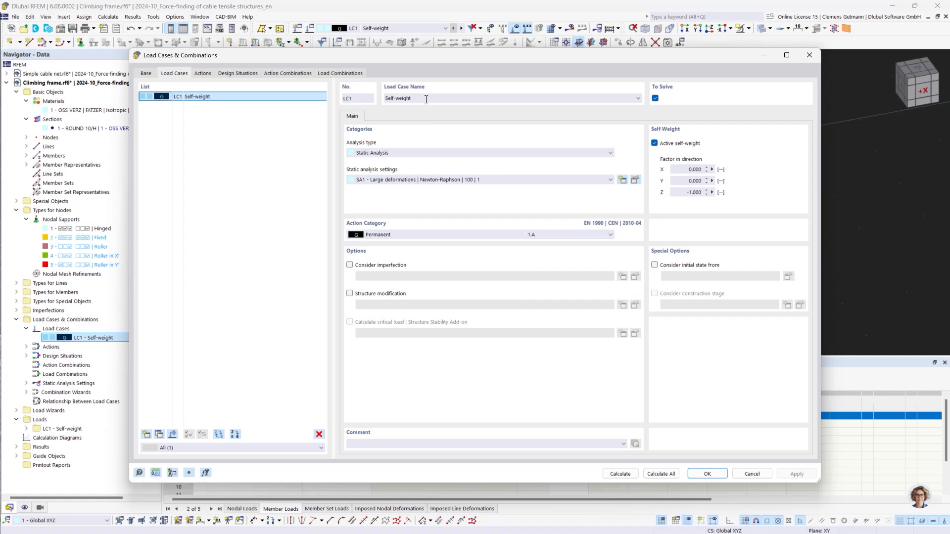
drag(426, 98, 383, 101)
text(Prestress)
key(Tab)
Deactivate self-weight for the load case and set its action category to Prestress
click(655, 144)
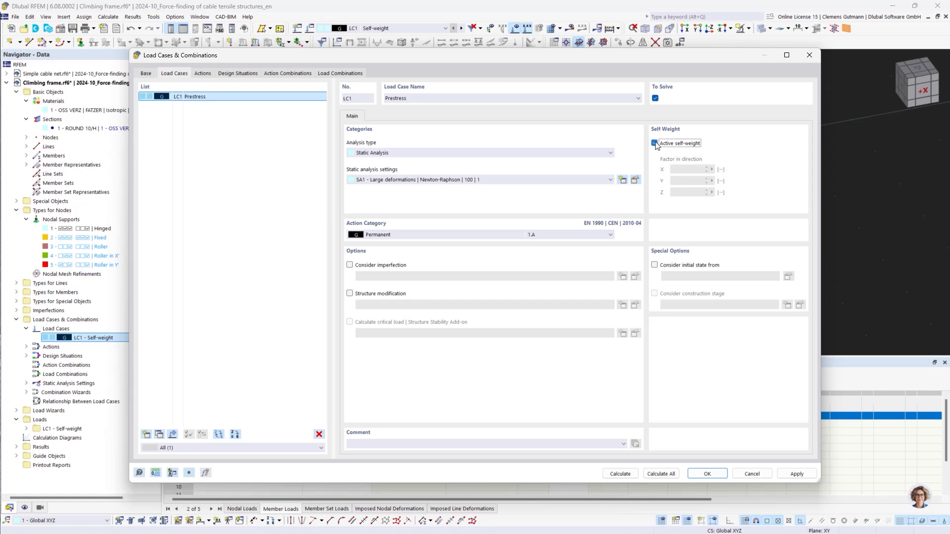
click(442, 235)
click(445, 257)
Set the form-finding iterations for loading prestress of static analysis setting SA2 to 75
click(634, 181)
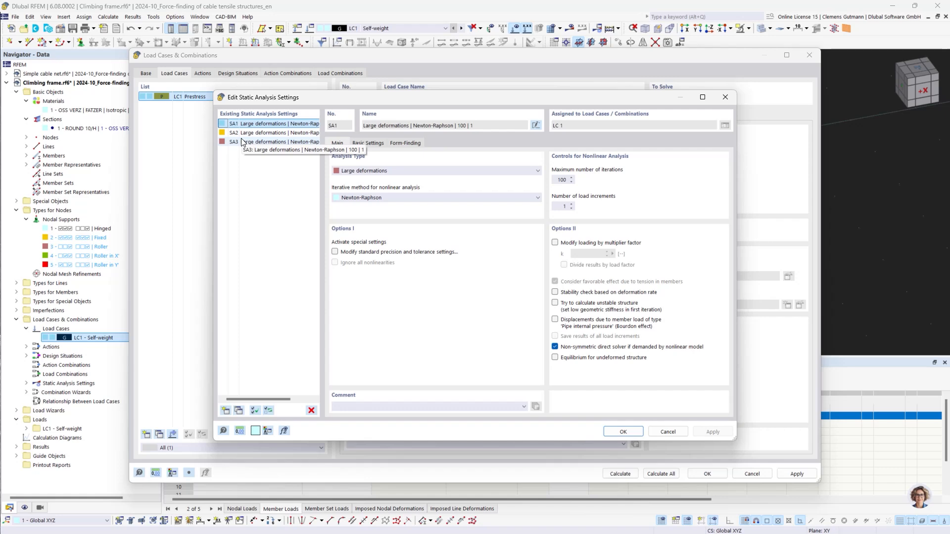
click(405, 143)
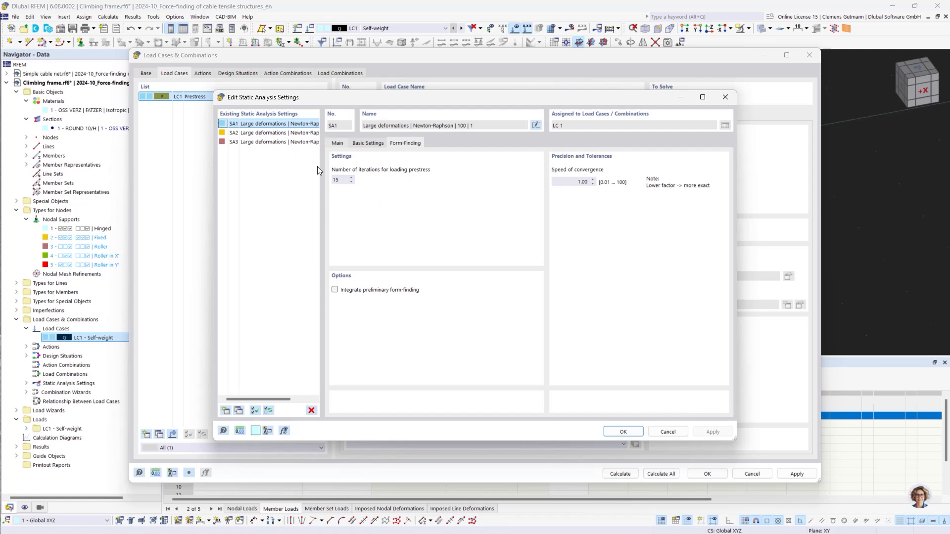
click(292, 133)
drag(345, 180, 328, 184)
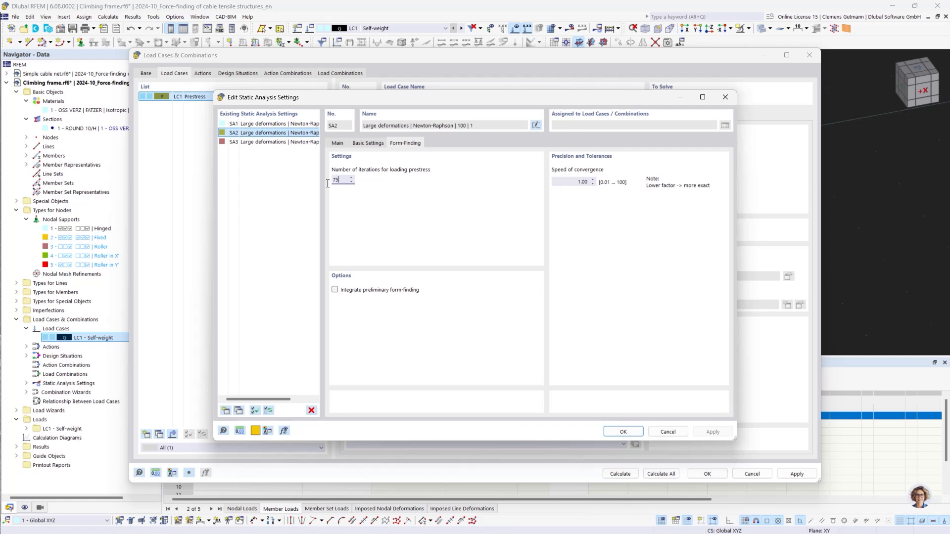
key(Tab)
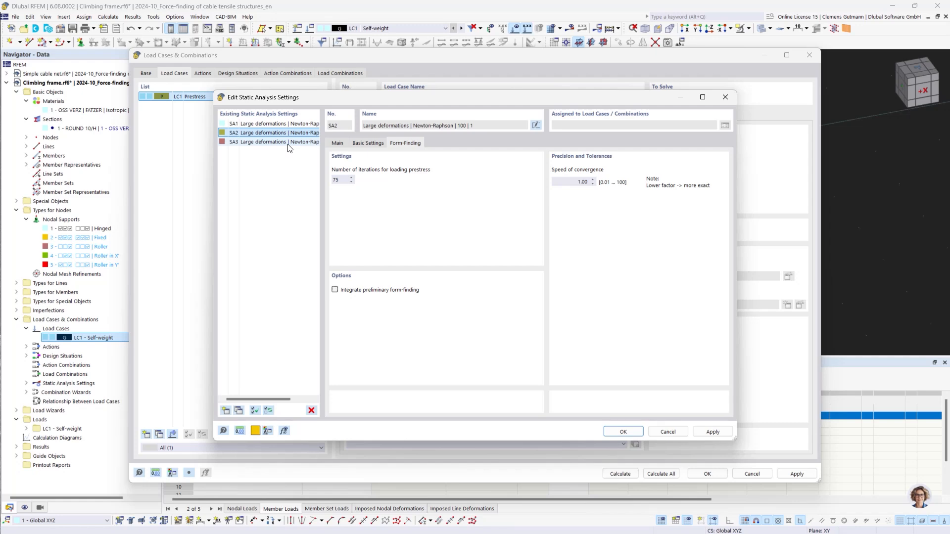
Set the form-finding iterations for loading prestress of SA3 to 150 and confirm the settings
click(289, 143)
click(343, 180)
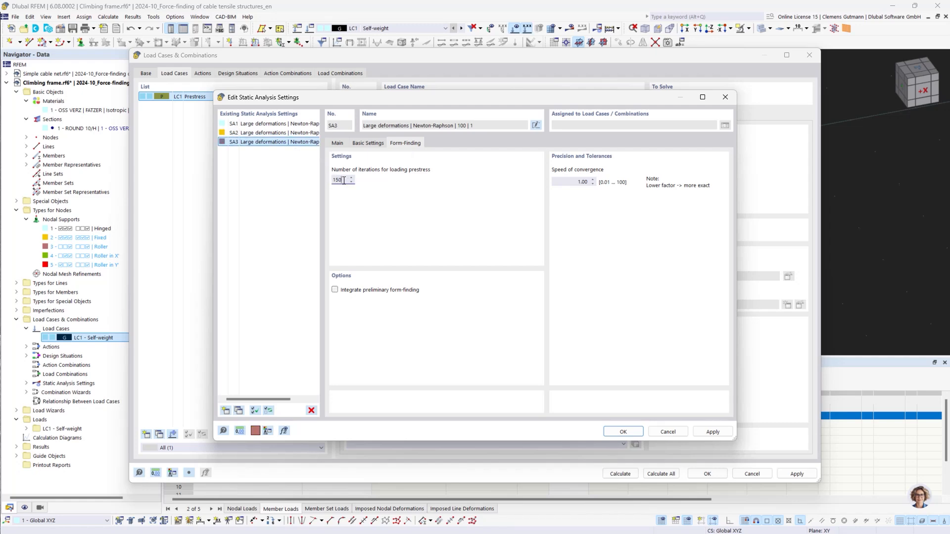
key(Tab)
click(634, 435)
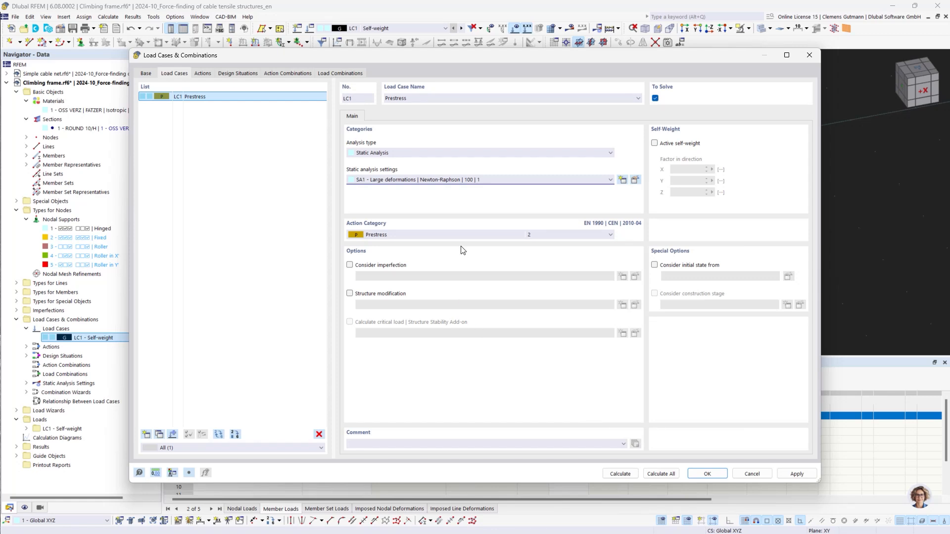
Calculate the Prestress load case and display its results
click(632, 476)
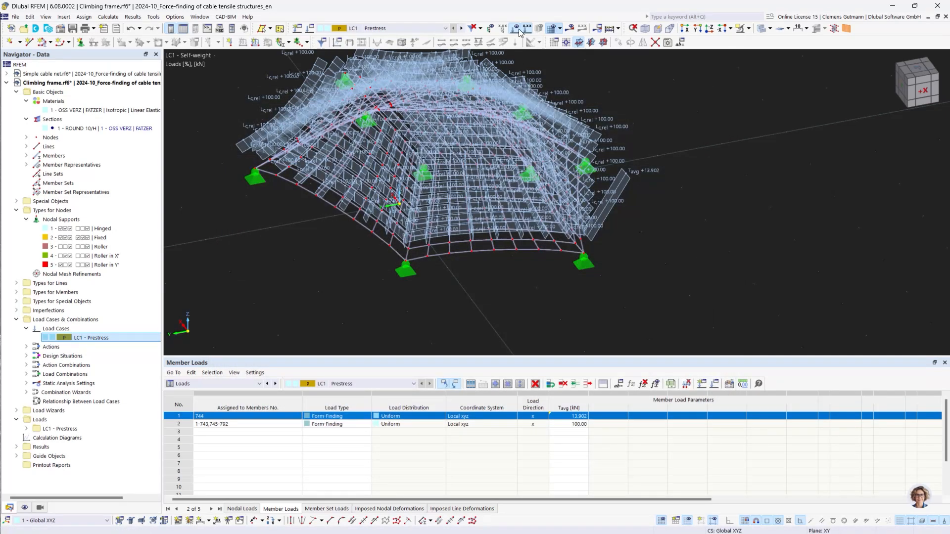
click(518, 29)
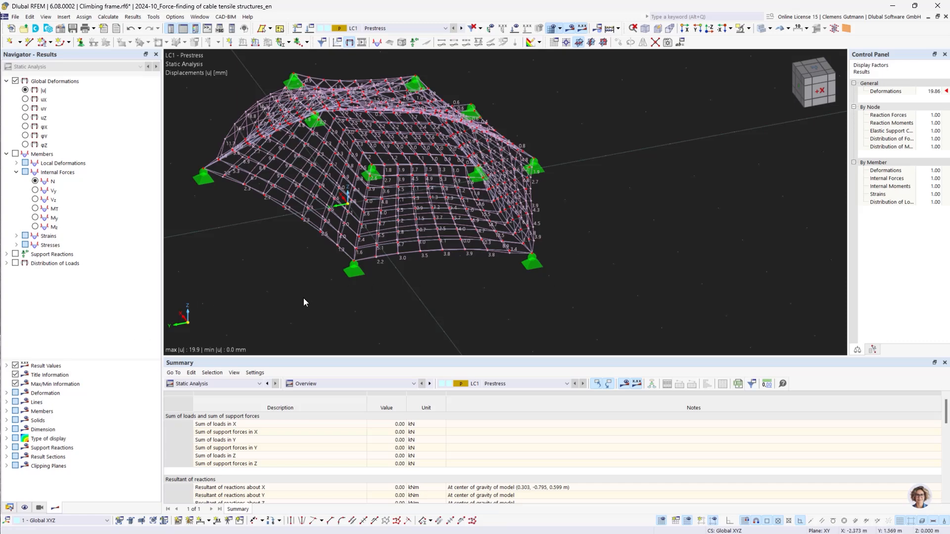
Switch the Prestress load case to static analysis setting SA2 and recalculate it
middle_drag(312, 236, 387, 229)
middle_drag(333, 254, 450, 283)
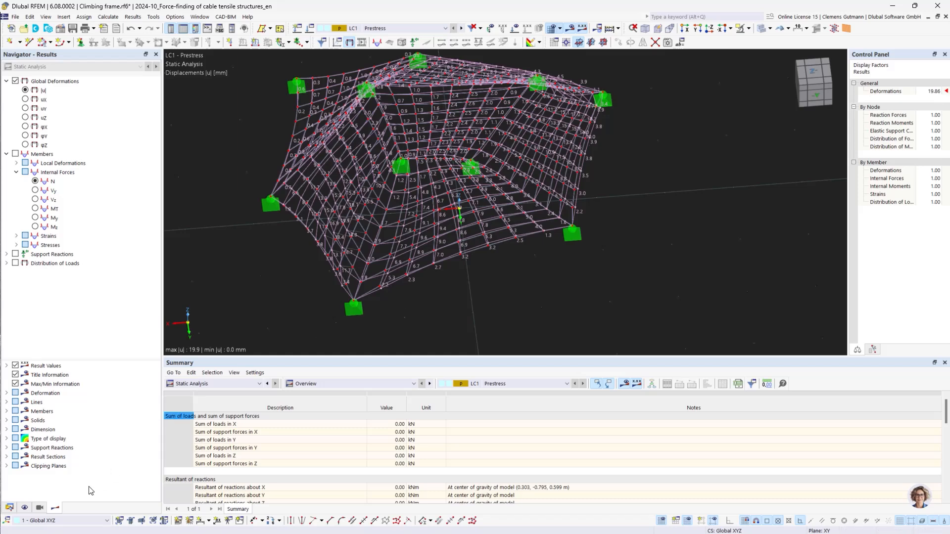
click(9, 508)
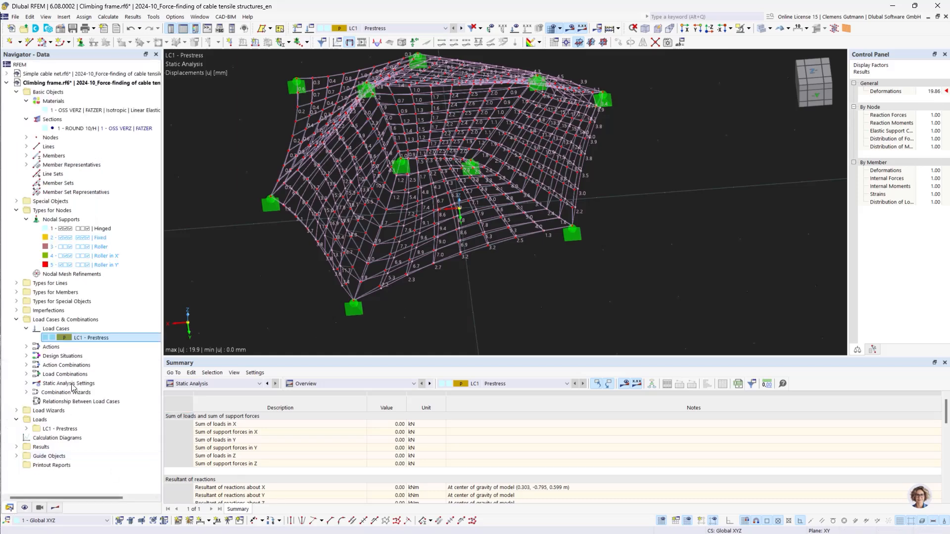
double_click(74, 339)
click(432, 181)
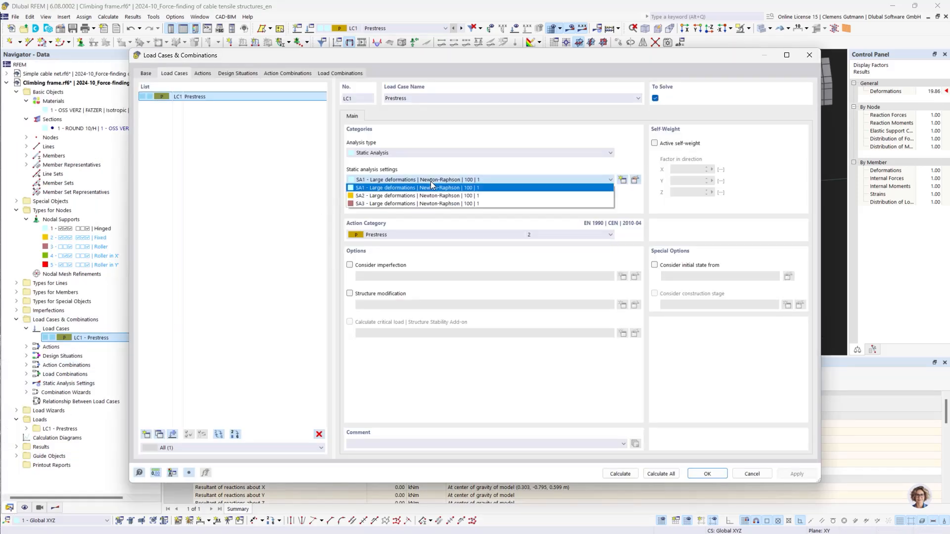
click(437, 198)
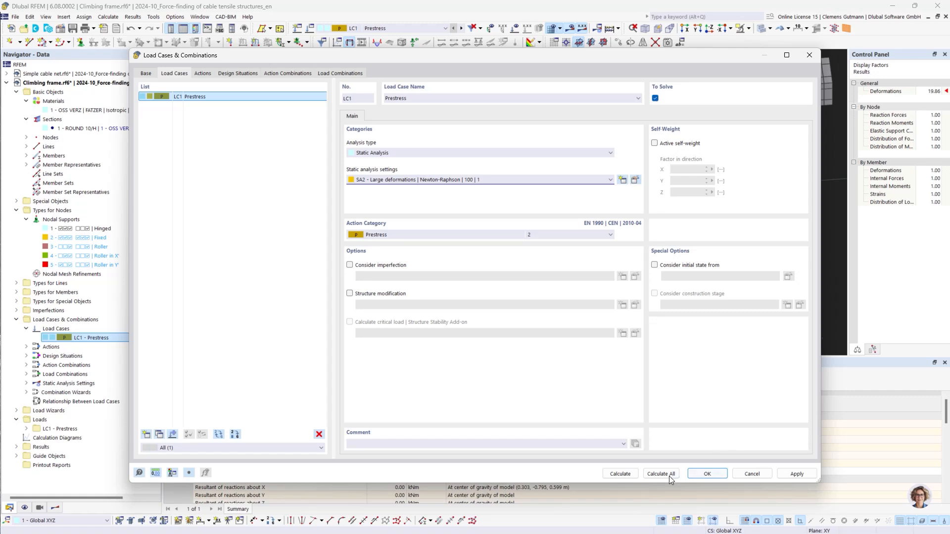
click(633, 476)
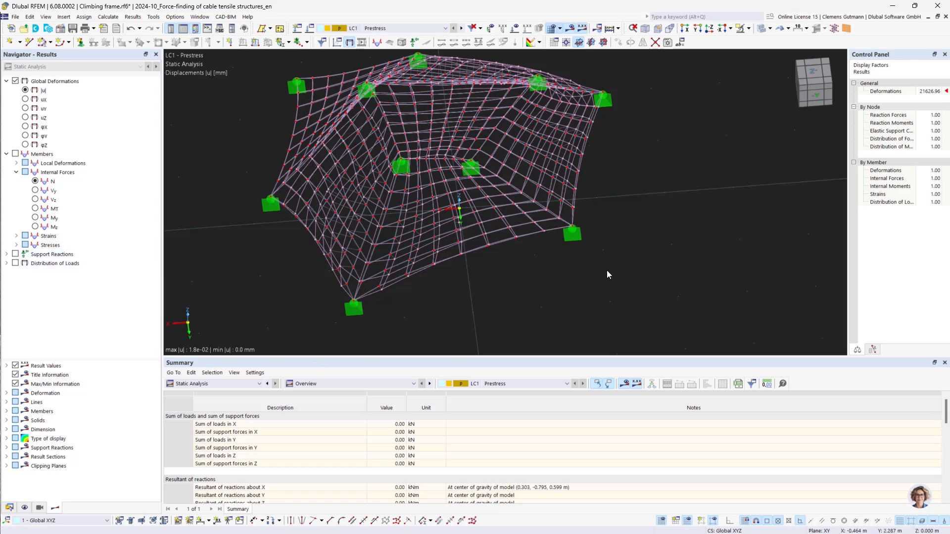
Switch the Prestress load case to static analysis setting SA3 and recalculate it
scroll(517, 284, down, 2)
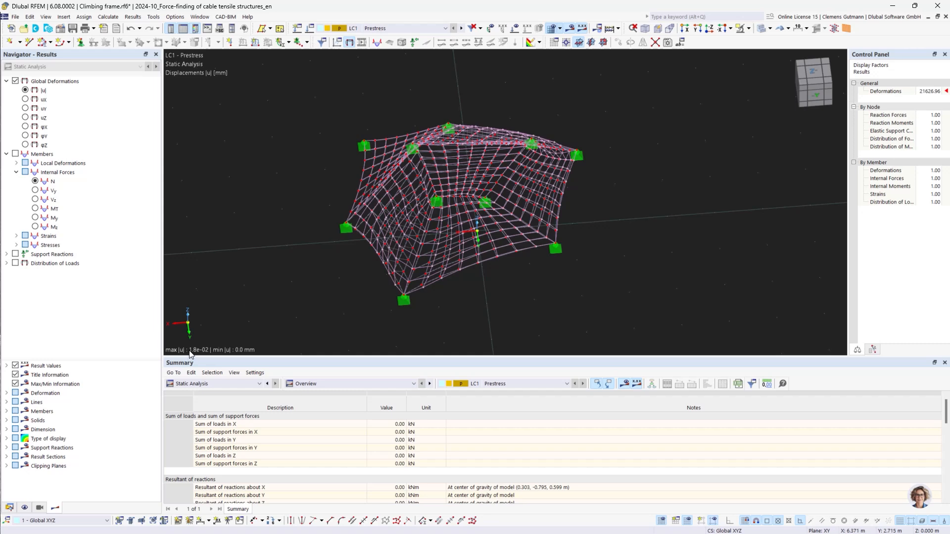
click(10, 508)
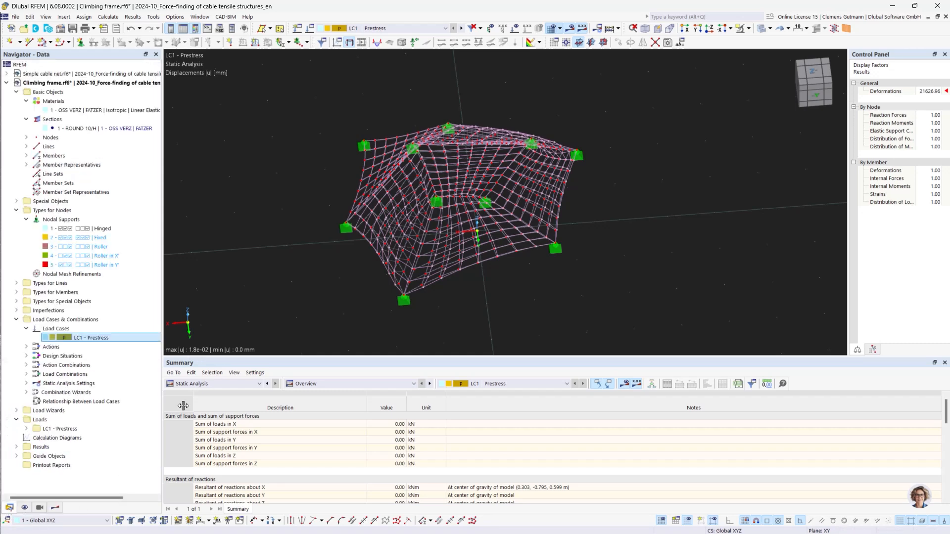
right_click(73, 338)
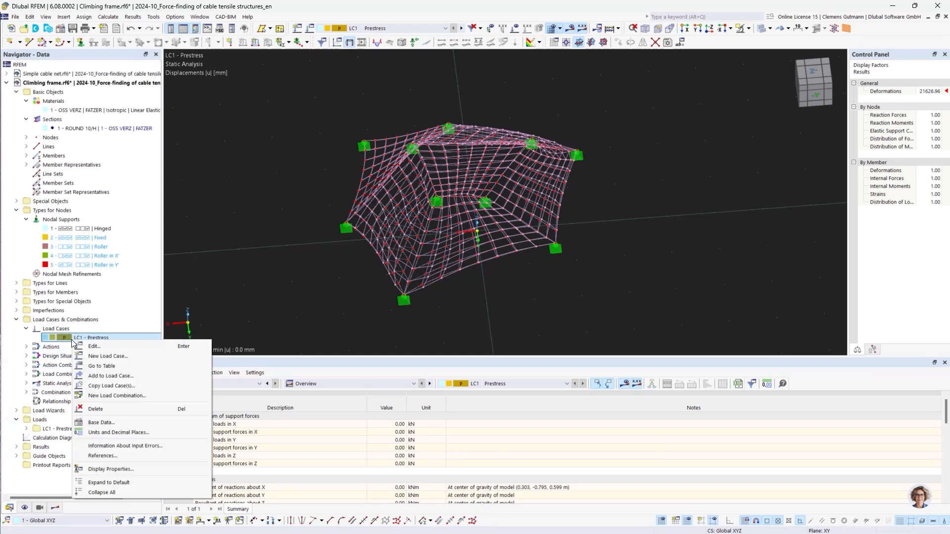
click(115, 348)
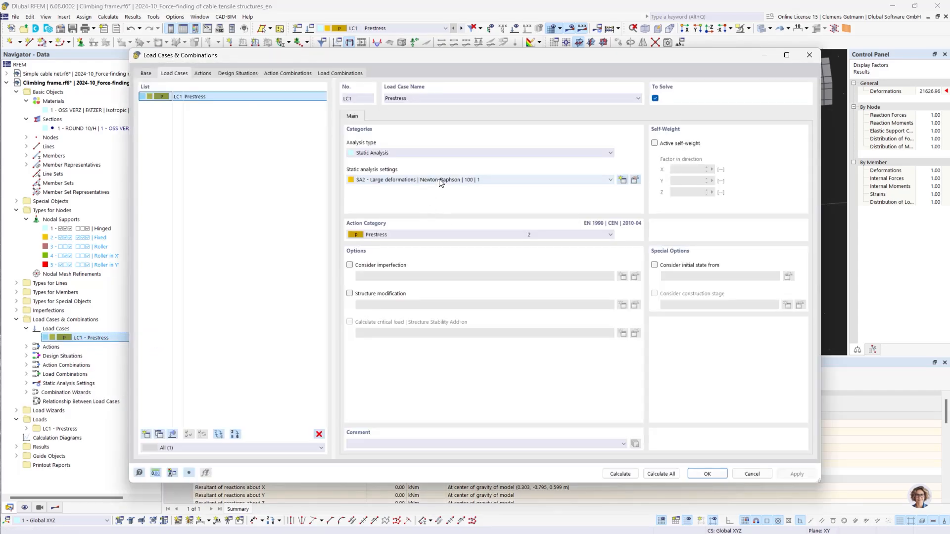
click(440, 180)
click(455, 202)
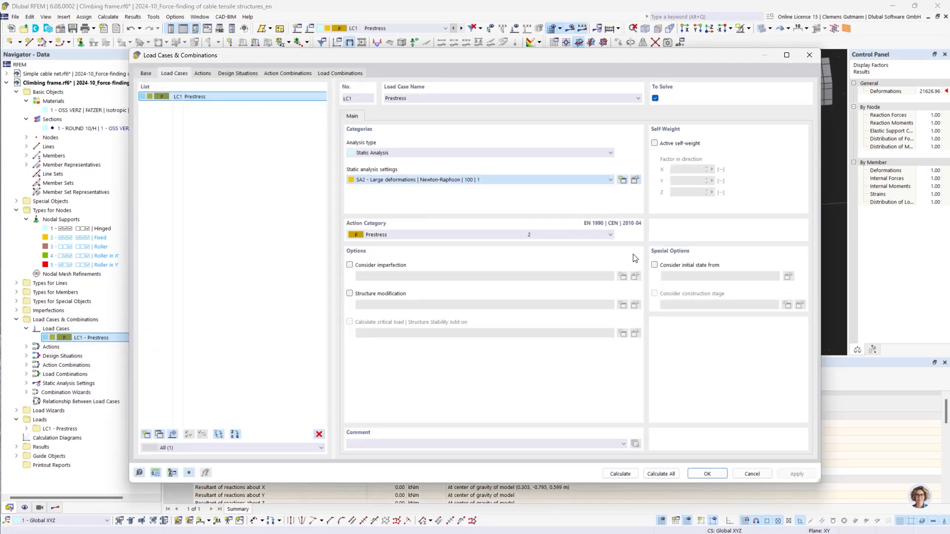
click(626, 475)
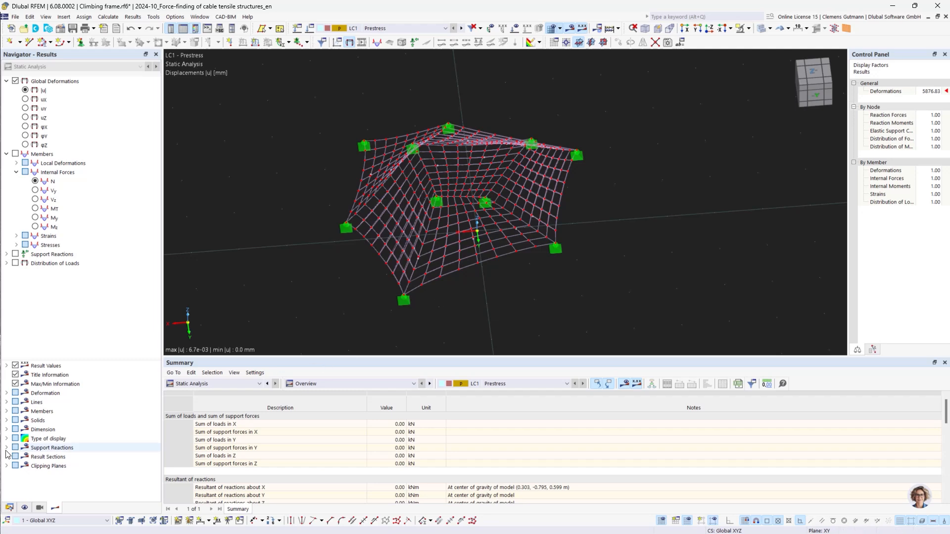
Review the static analysis settings of SA2 from the Prestress load case dialog
click(9, 508)
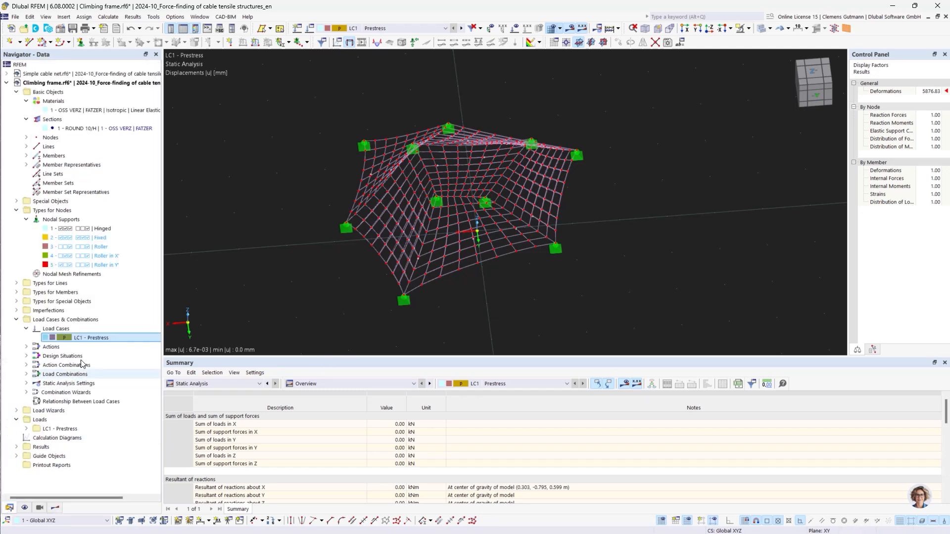
double_click(94, 338)
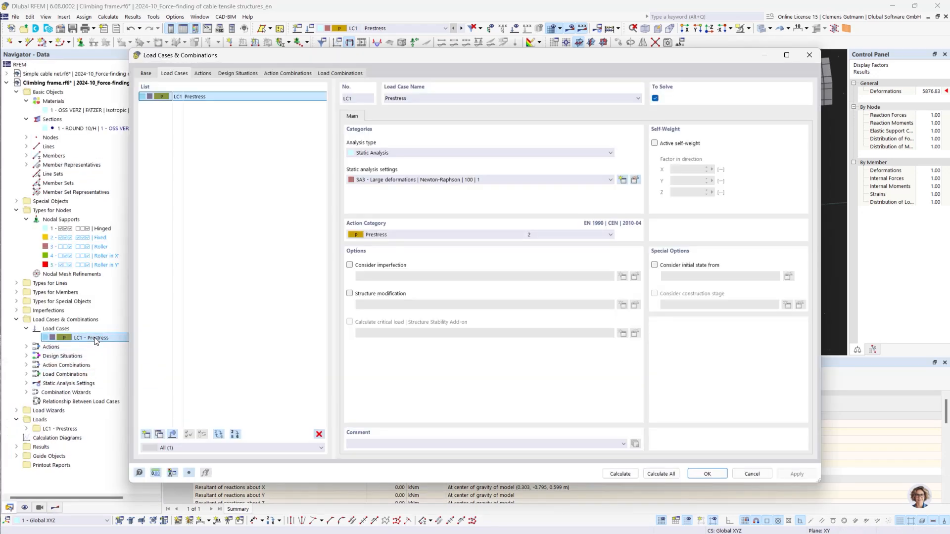
click(635, 180)
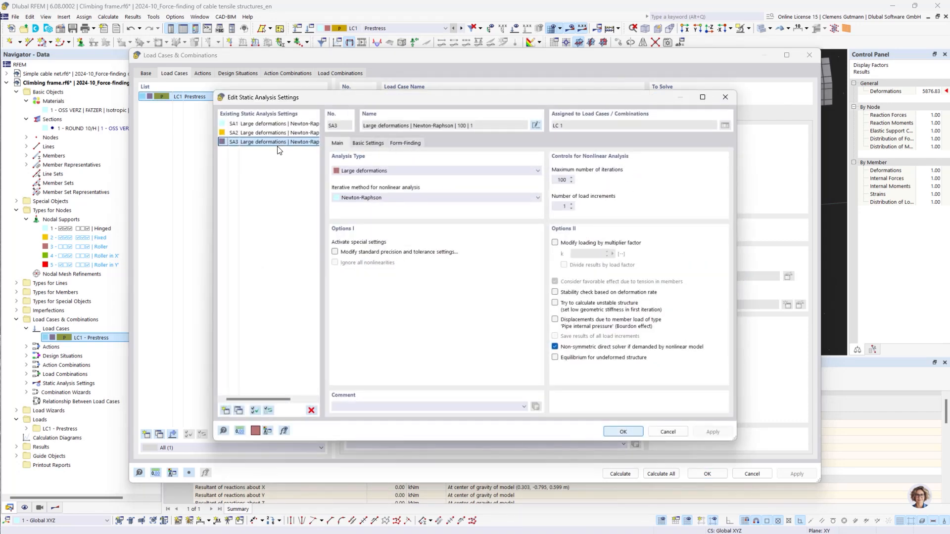
click(290, 134)
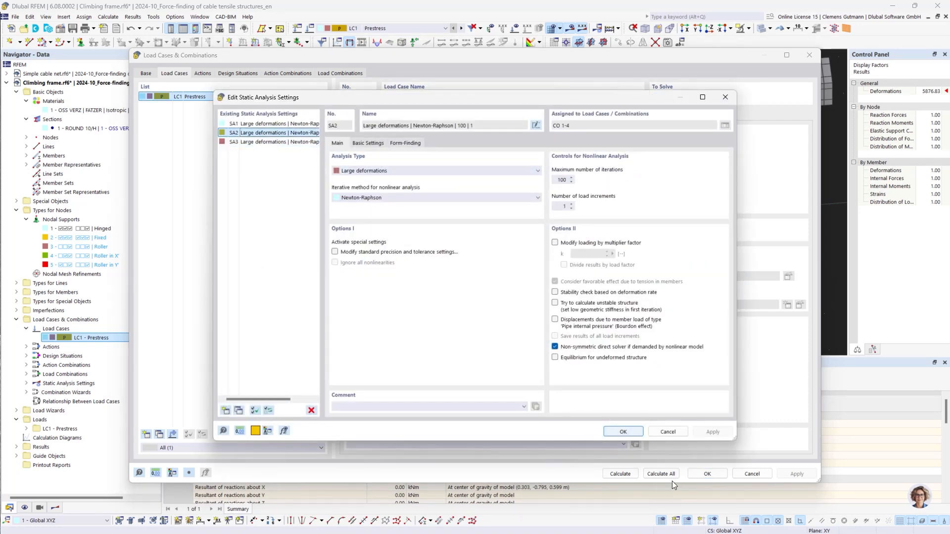
click(623, 432)
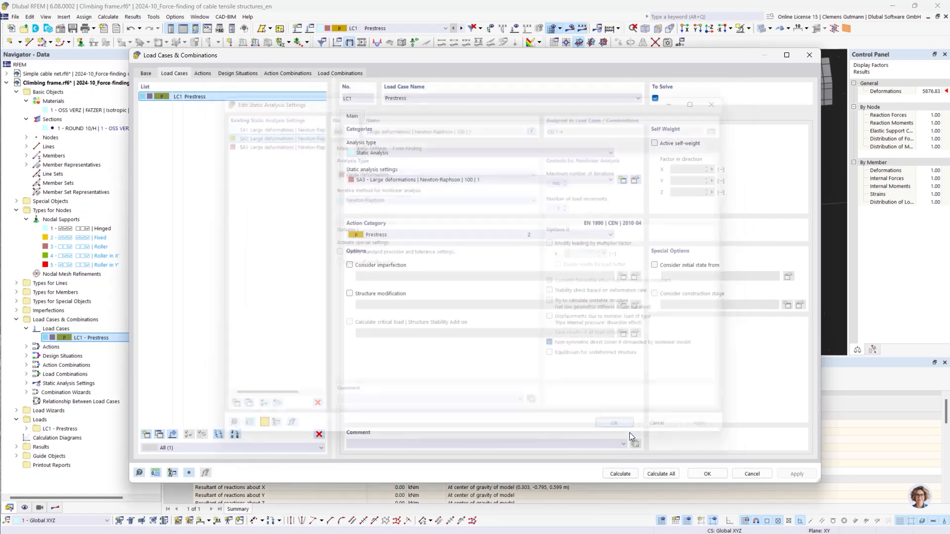
click(707, 475)
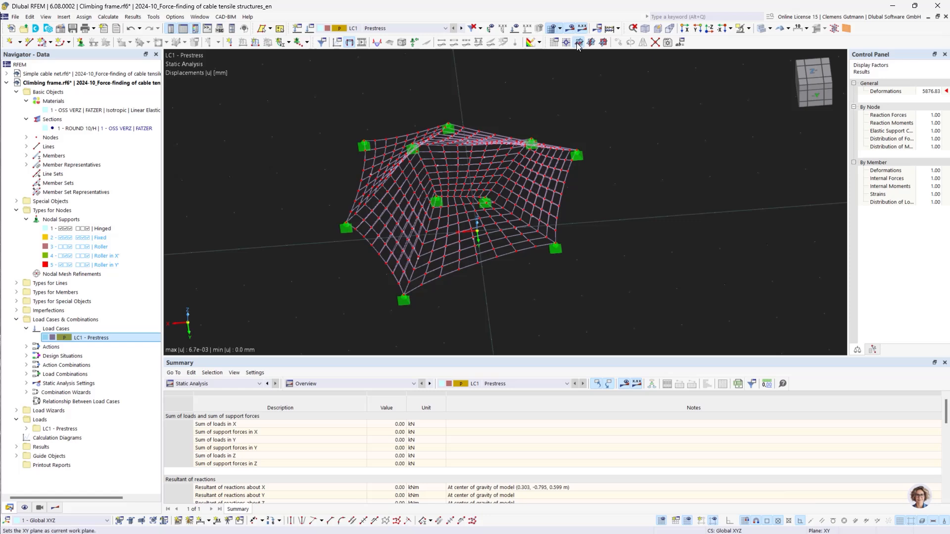
Set the Prestress load case back to static analysis setting SA2 and calculate it
click(570, 29)
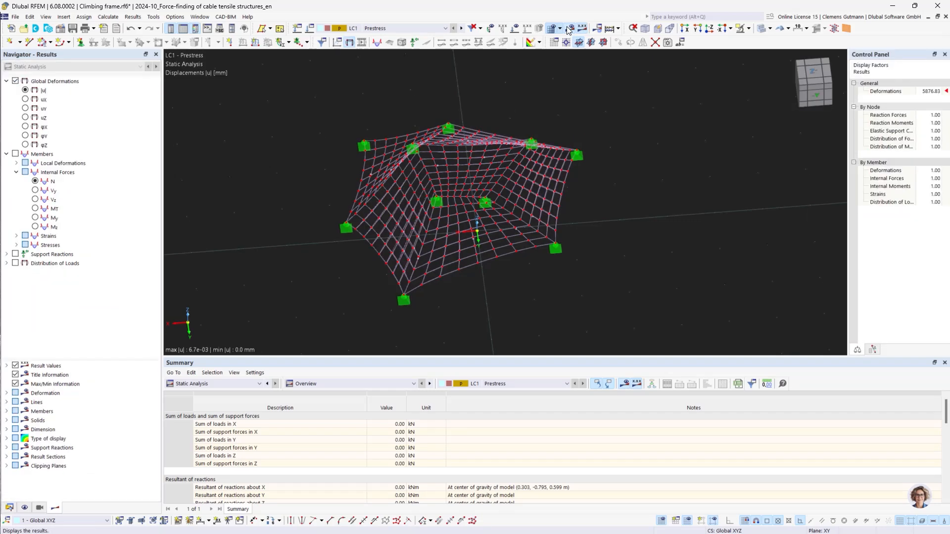
click(9, 508)
click(87, 338)
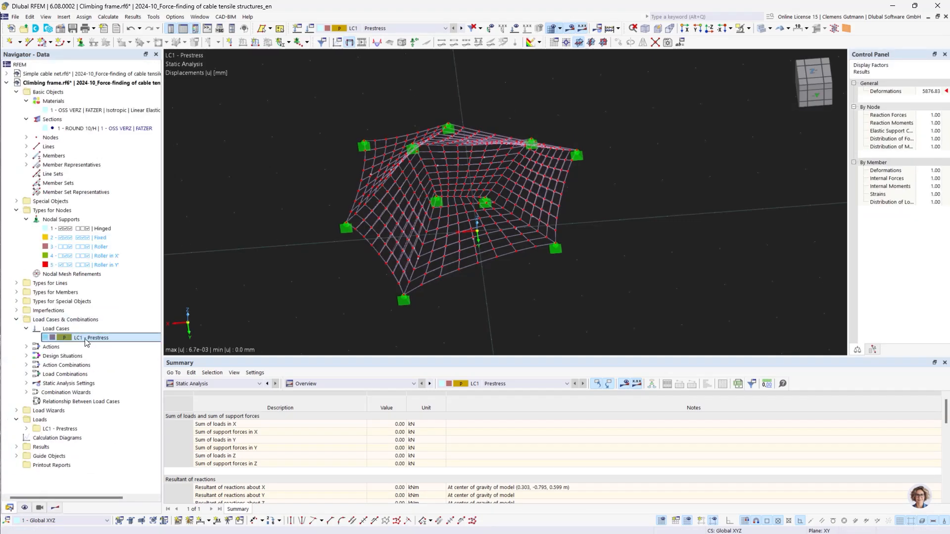
double_click(86, 339)
click(454, 181)
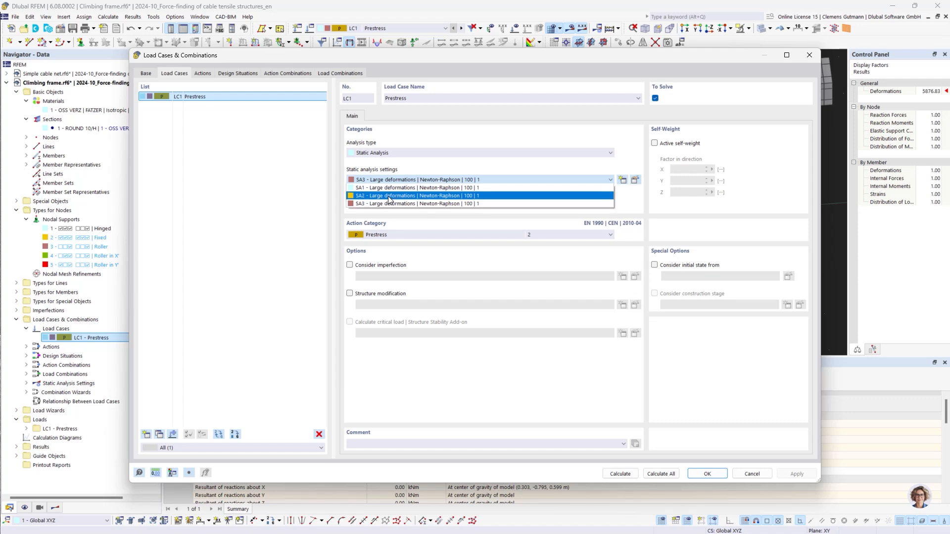
click(388, 196)
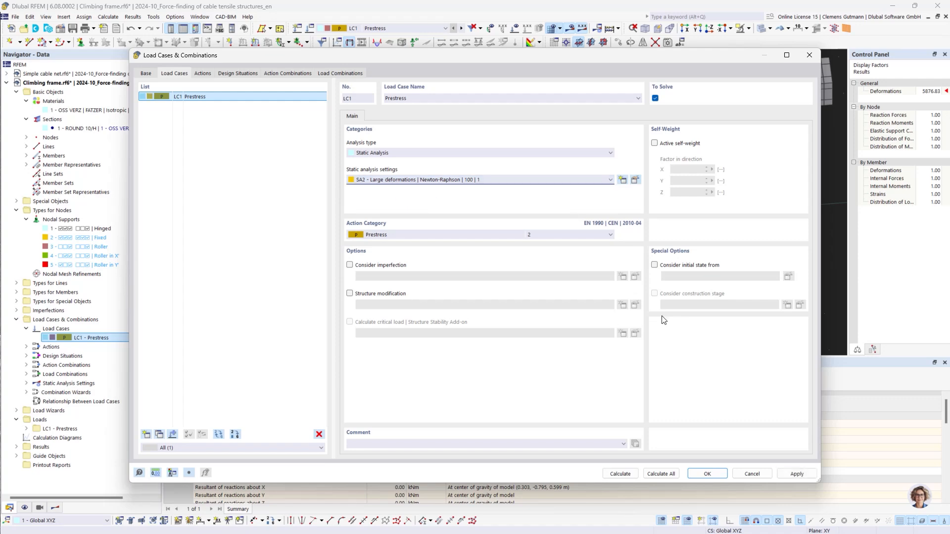
click(706, 474)
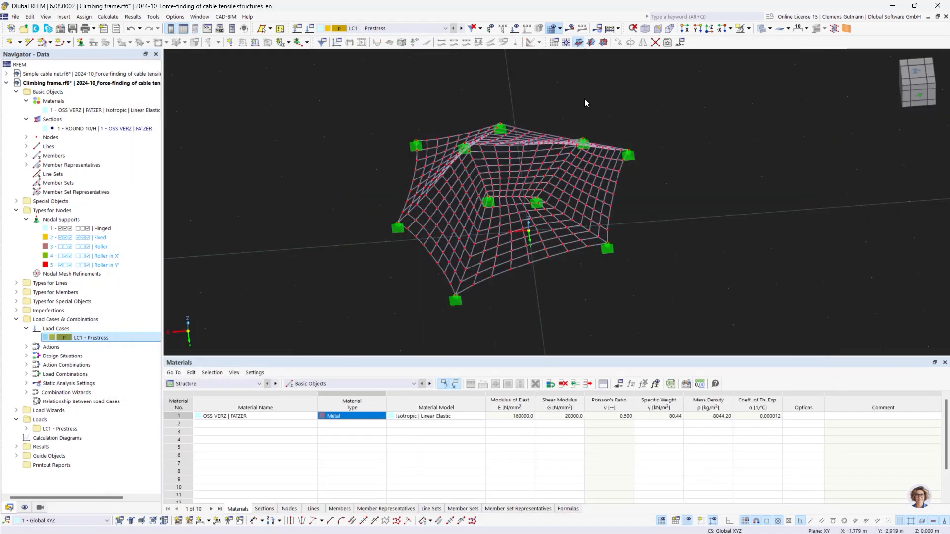
click(570, 28)
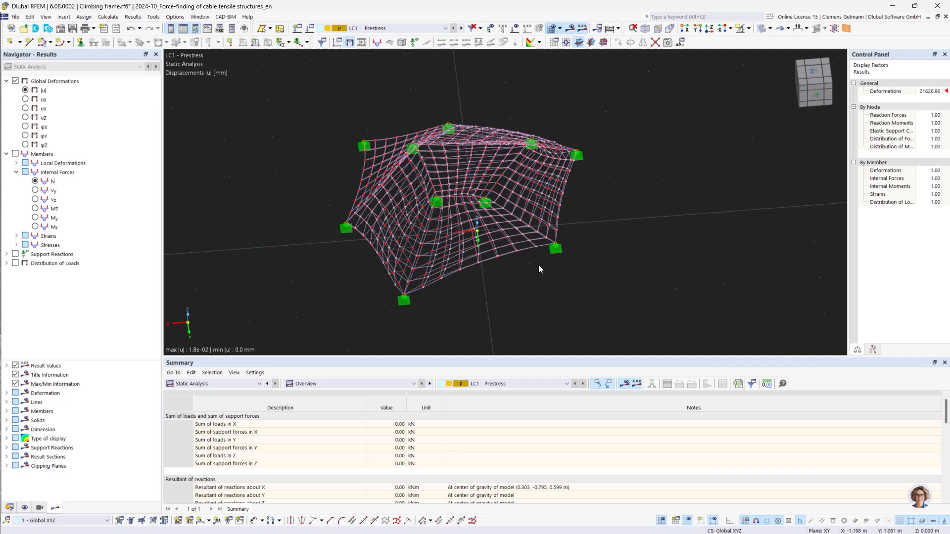
Display the member axial forces N and zoom in on a corner support of the net
click(35, 183)
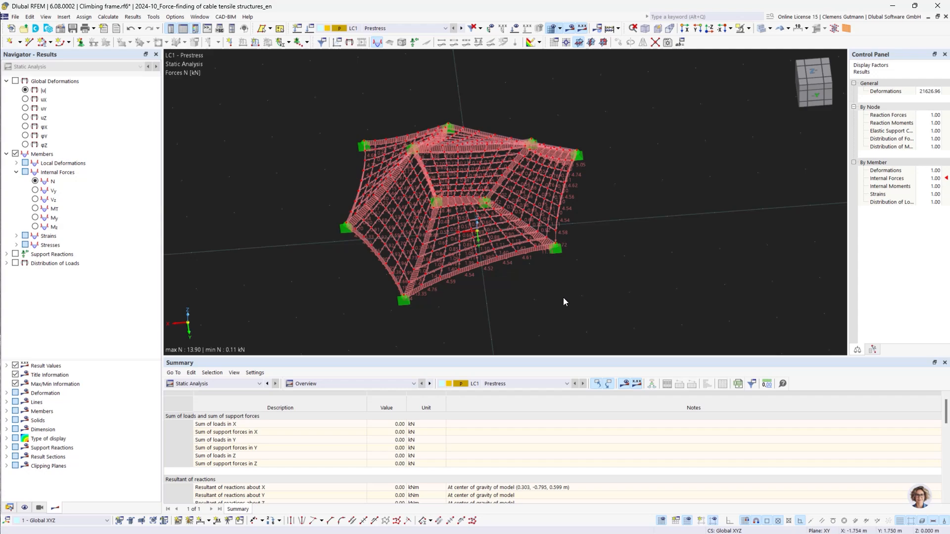
scroll(547, 241, up, 3)
scroll(547, 242, up, 2)
ctrl+middle_drag(664, 230, 620, 283)
scroll(622, 286, up, 4)
scroll(521, 227, up, 2)
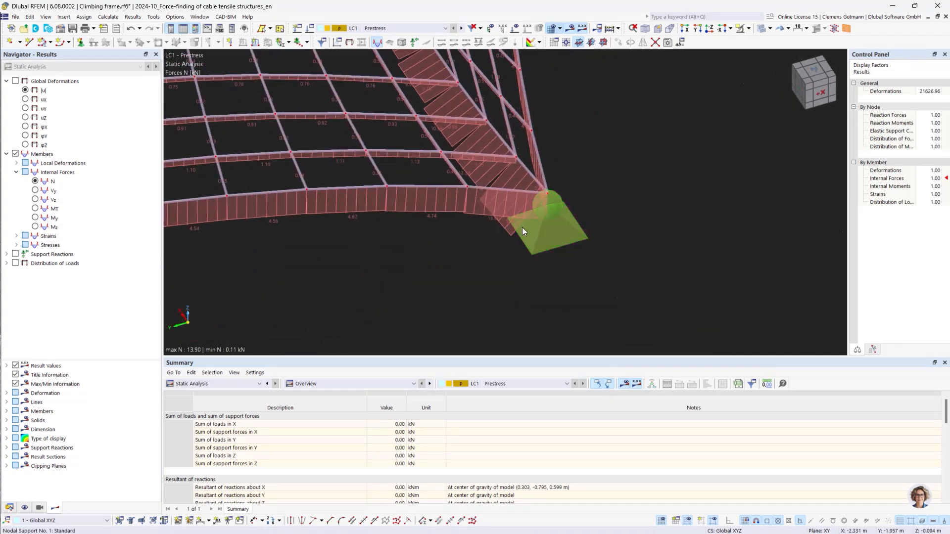
scroll(482, 229, down, 2)
ctrl+middle_drag(480, 227, 469, 270)
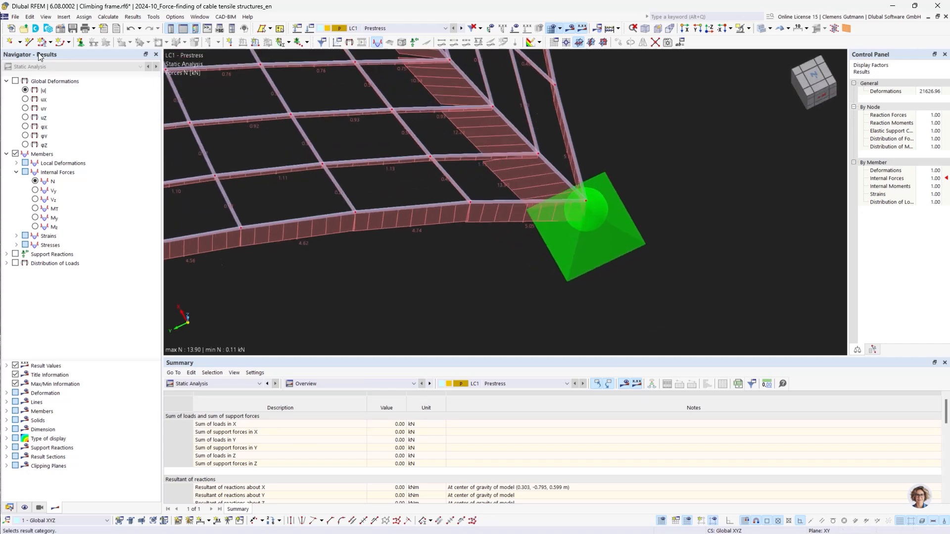
Set the global parameter PrestressLevel to 0.5
click(29, 16)
click(99, 326)
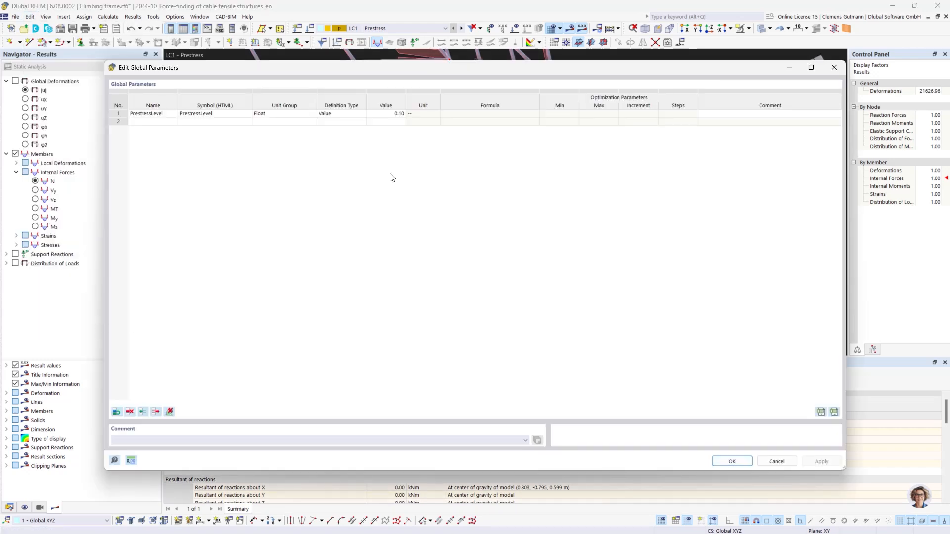
click(391, 114)
click(390, 113)
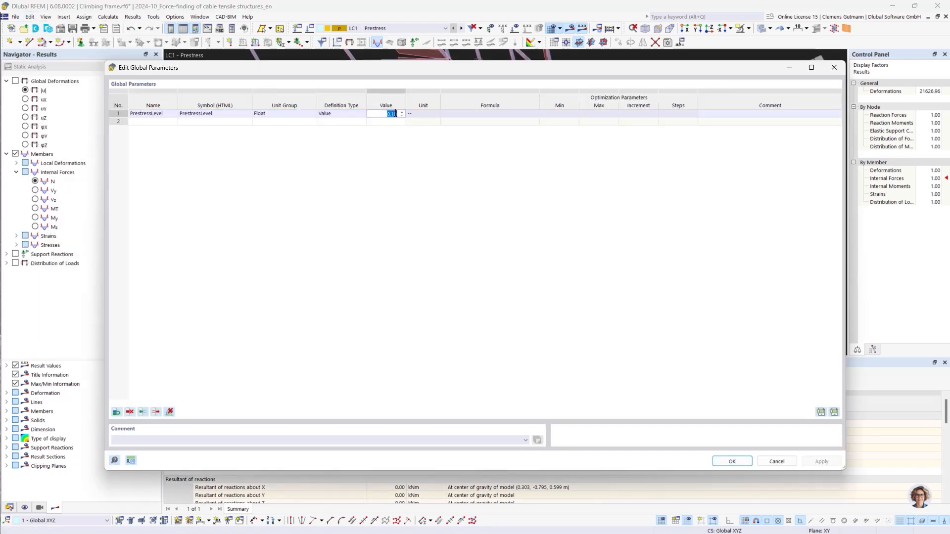
text(0.5)
key(Tab)
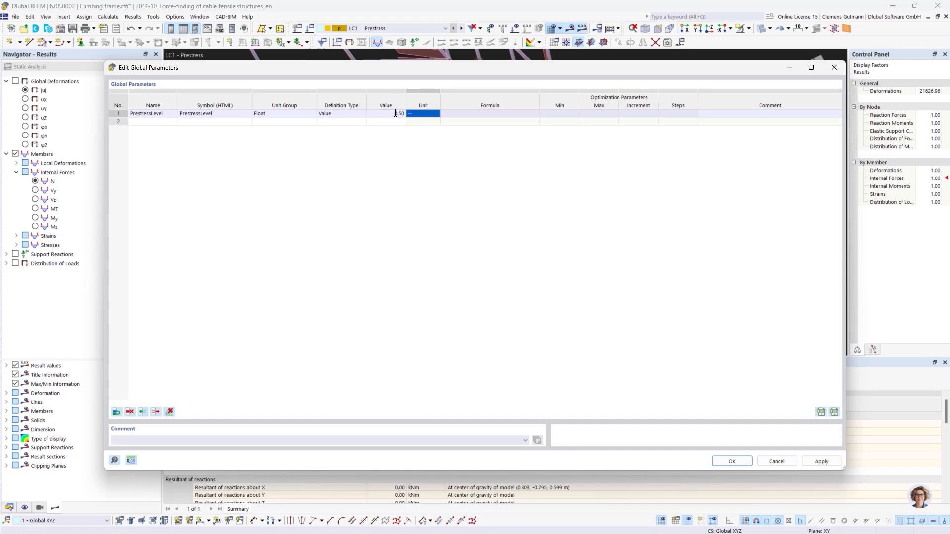
click(731, 462)
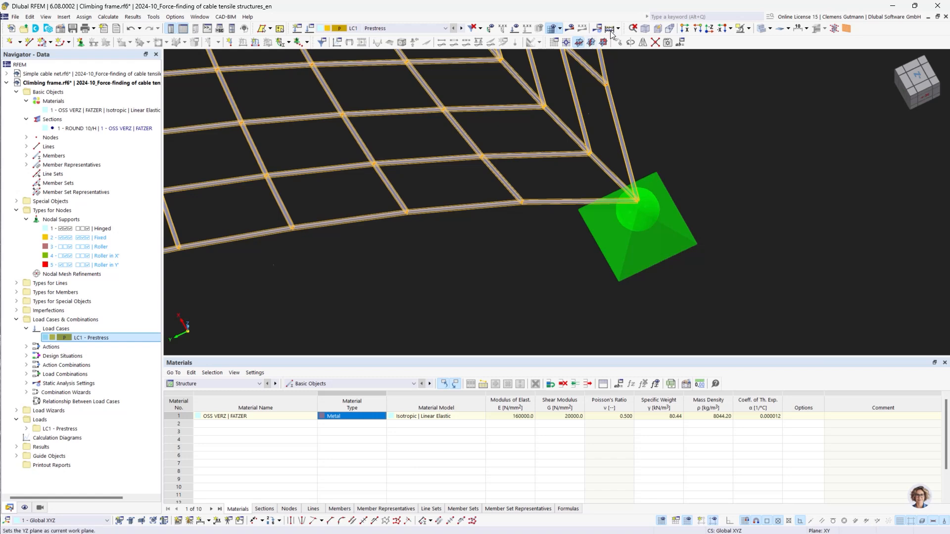
Recalculate the Prestress load case with the new prestress level
click(573, 28)
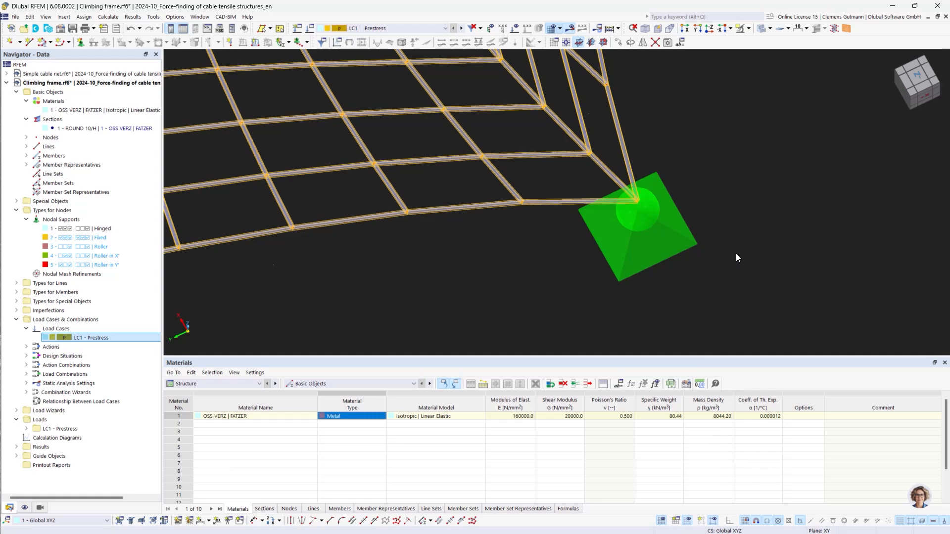
scroll(736, 254, down, 2)
scroll(625, 204, up, 5)
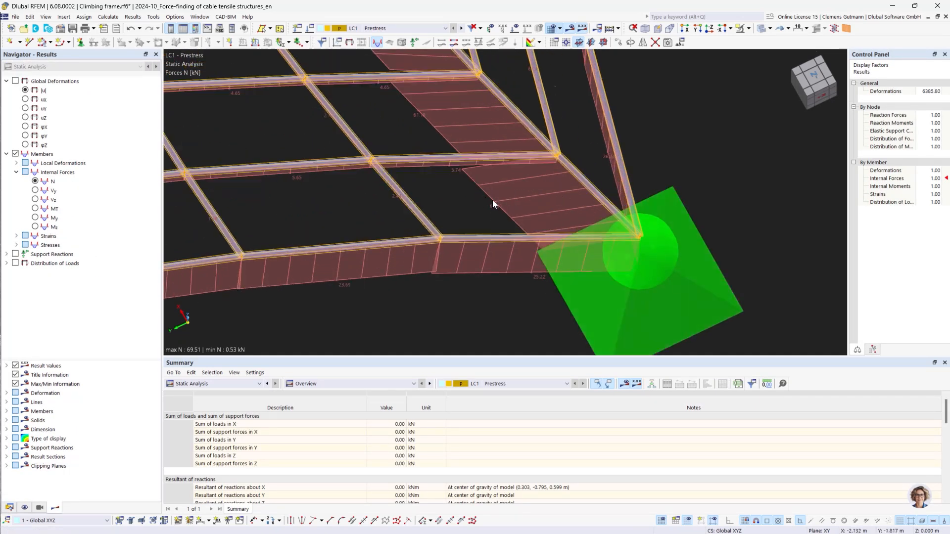
Show the member loads table and inspect the Tavg formula of the first form-finding load
click(222, 384)
click(220, 423)
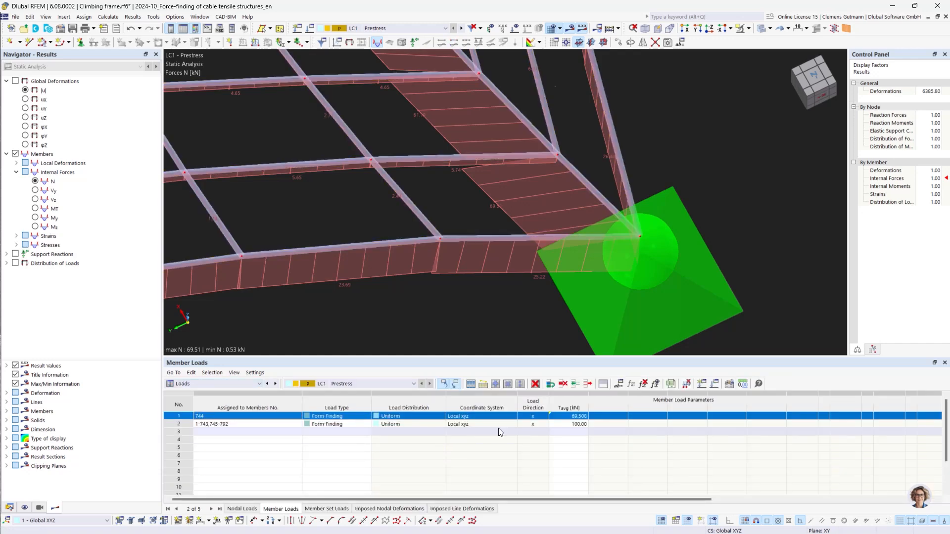
click(578, 418)
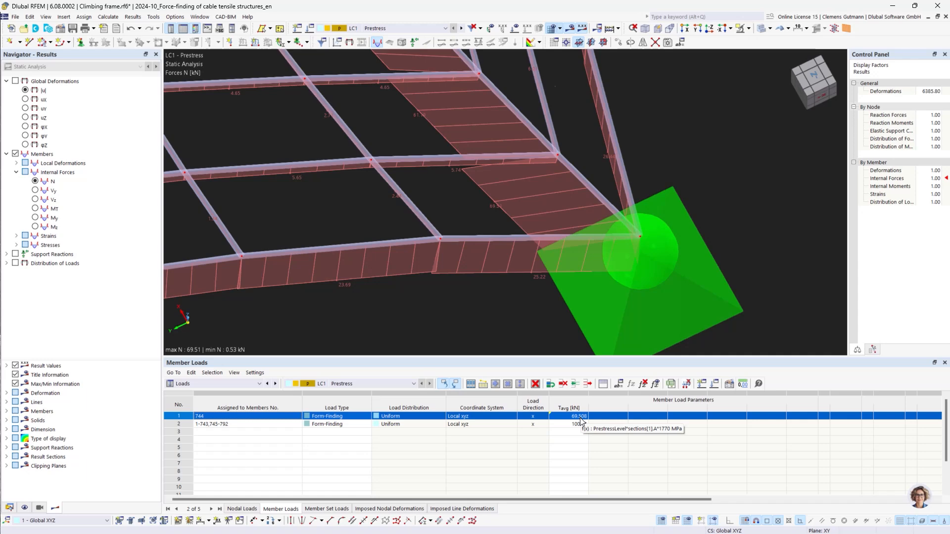
scroll(705, 221, down, 3)
scroll(705, 221, down, 3)
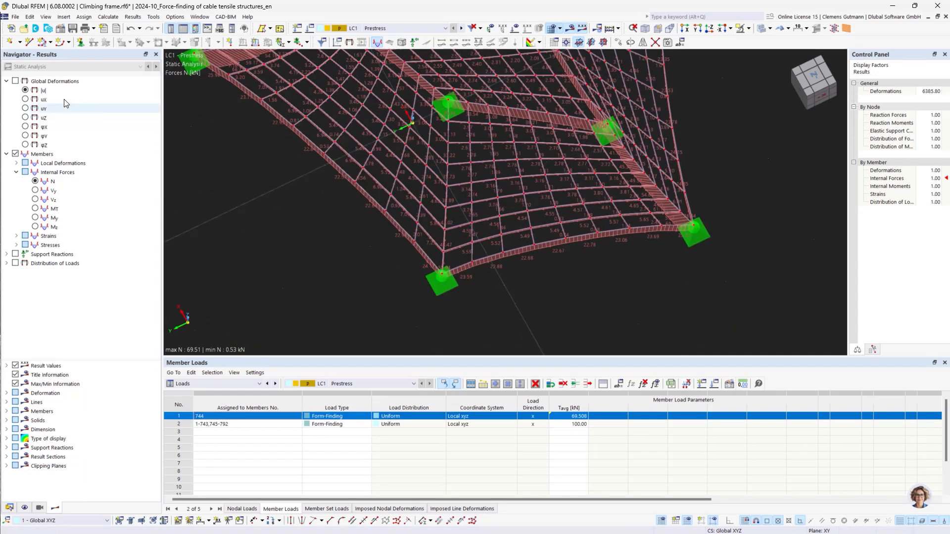
Display the global deformations |u| and orbit around the whole cable net
click(25, 90)
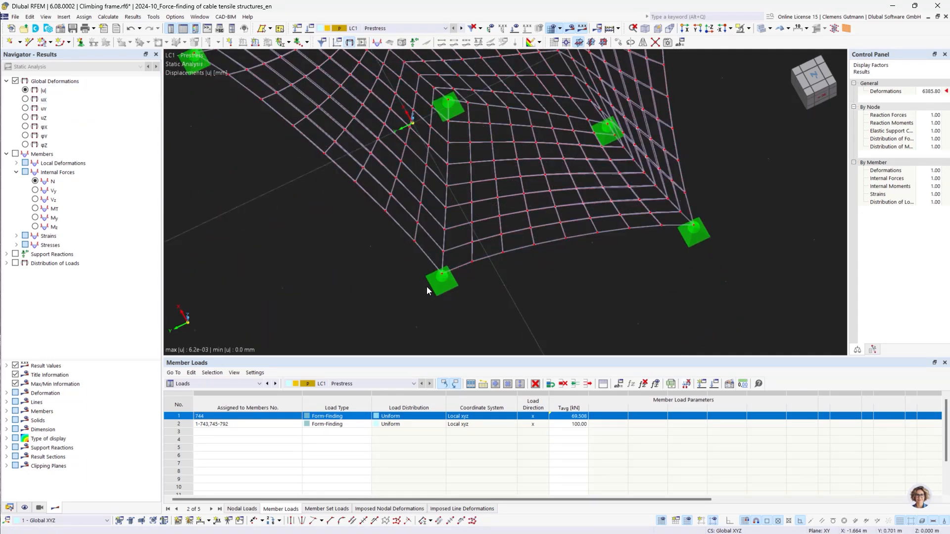
scroll(427, 286, down, 5)
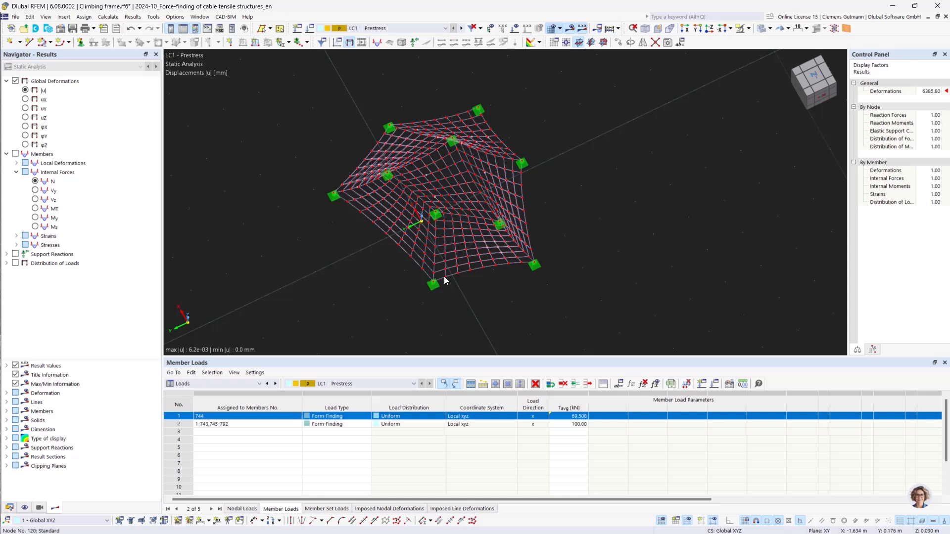
scroll(444, 276, up, 2)
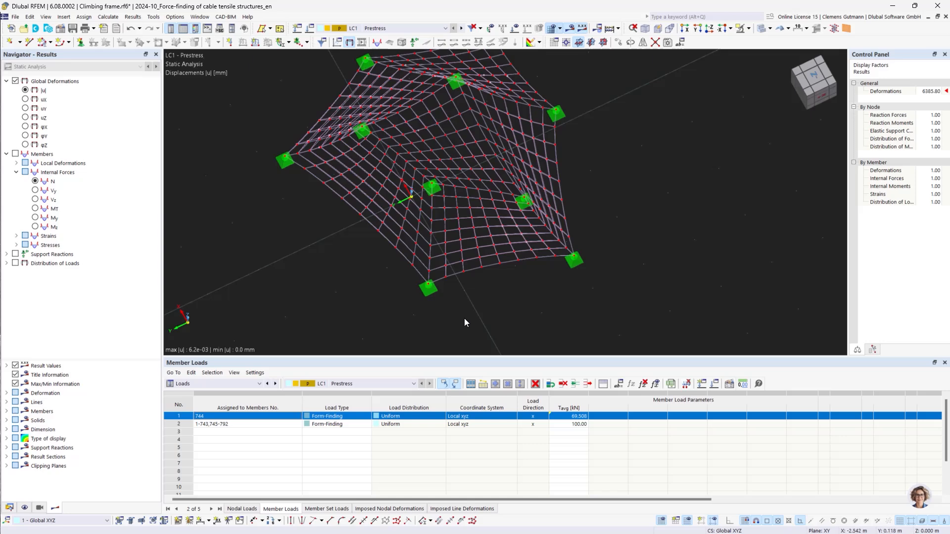
ctrl+middle_drag(461, 295, 579, 268)
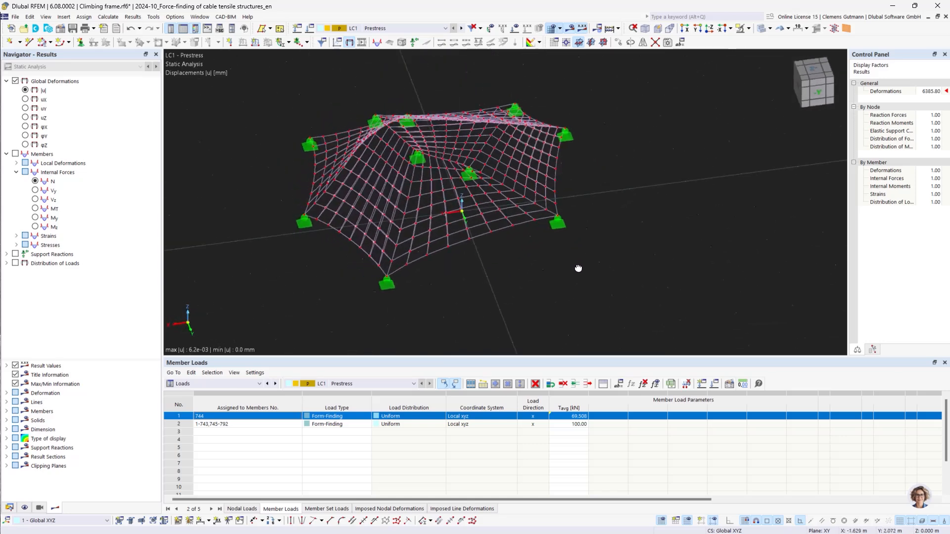
middle_drag(479, 280, 471, 307)
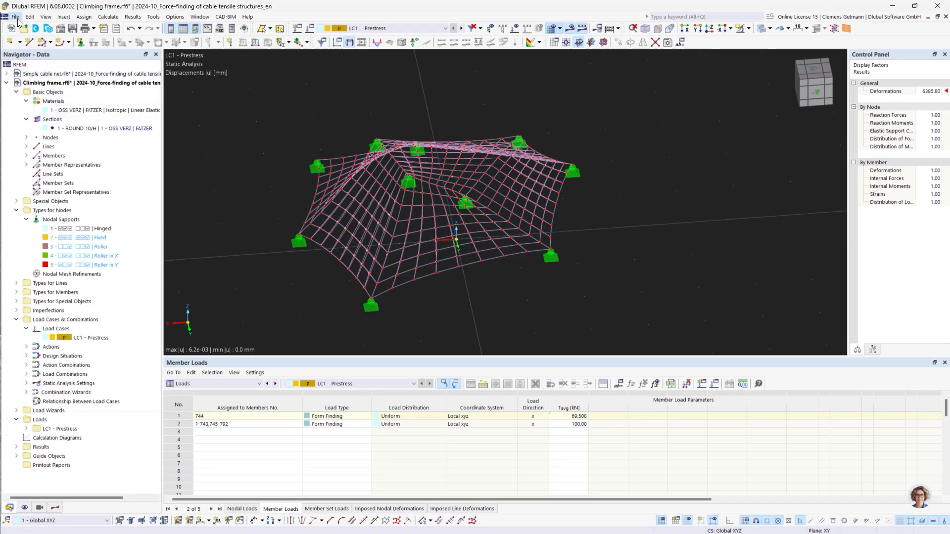
Open the model file Climbing frame_prestress validation.rf6
click(15, 17)
click(31, 30)
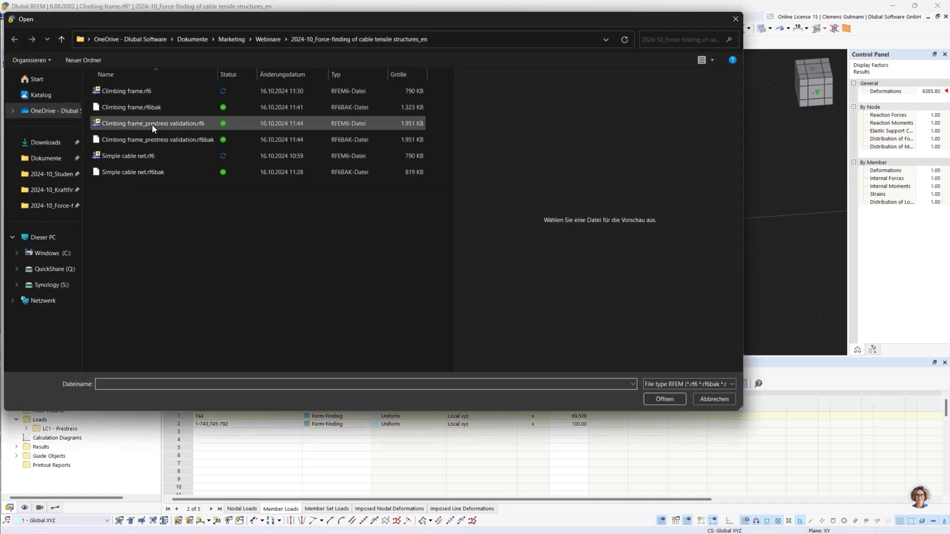
click(153, 124)
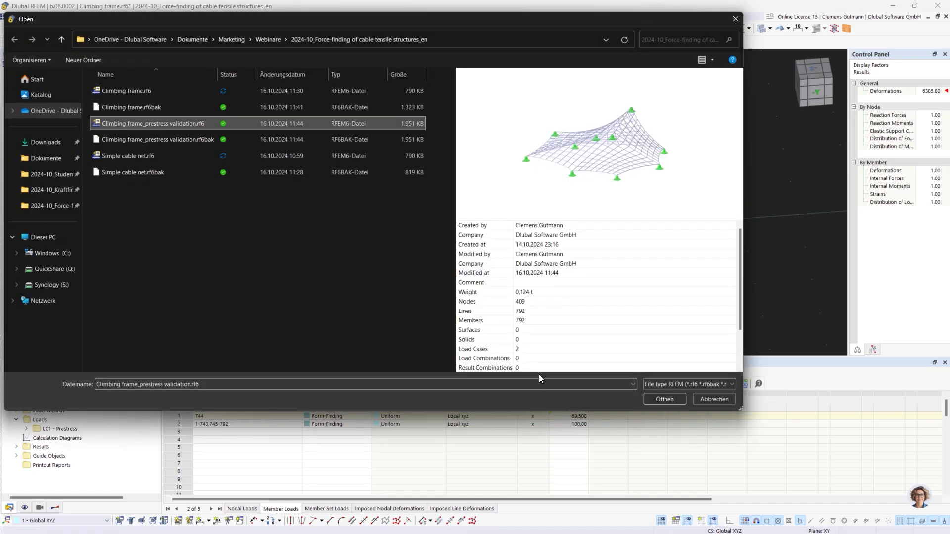
click(678, 402)
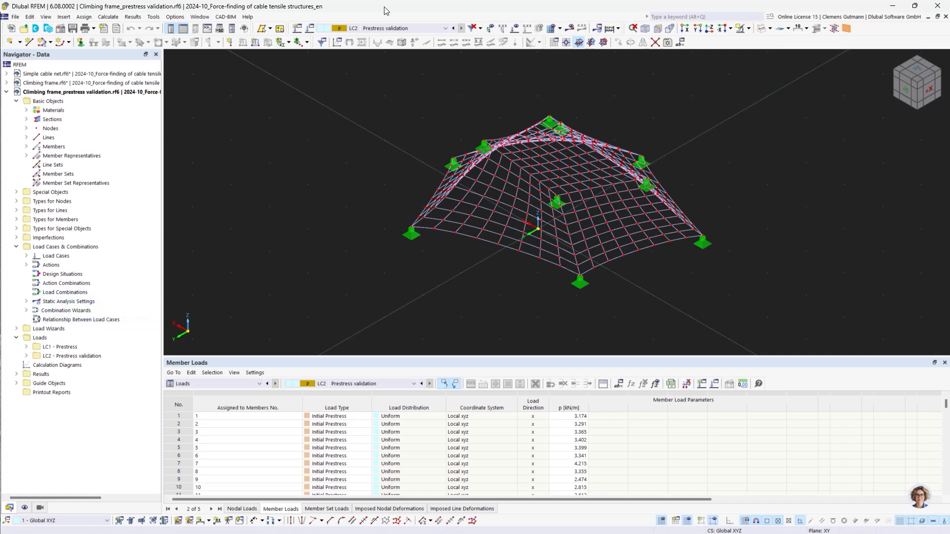
Expand the load cases and display the initial prestress loads of LC2 Prestress validation
click(26, 255)
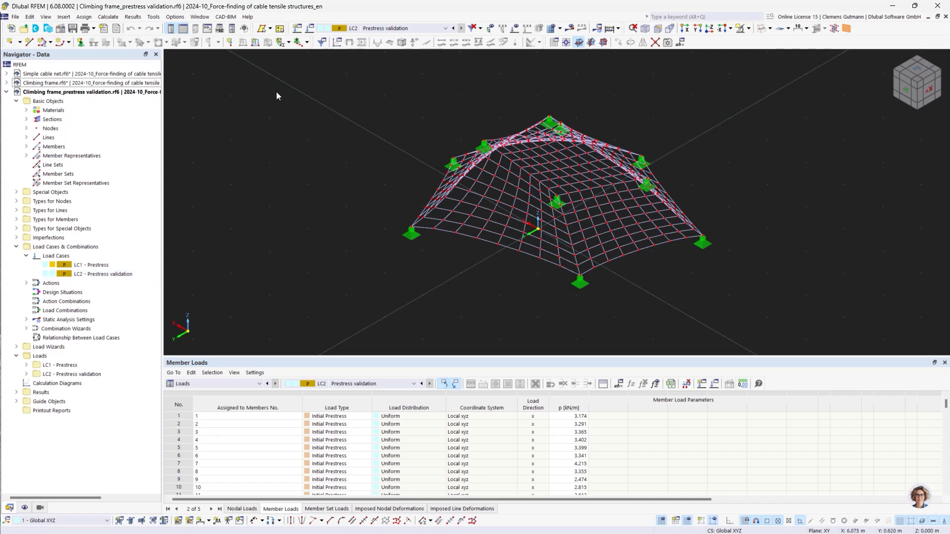
click(514, 27)
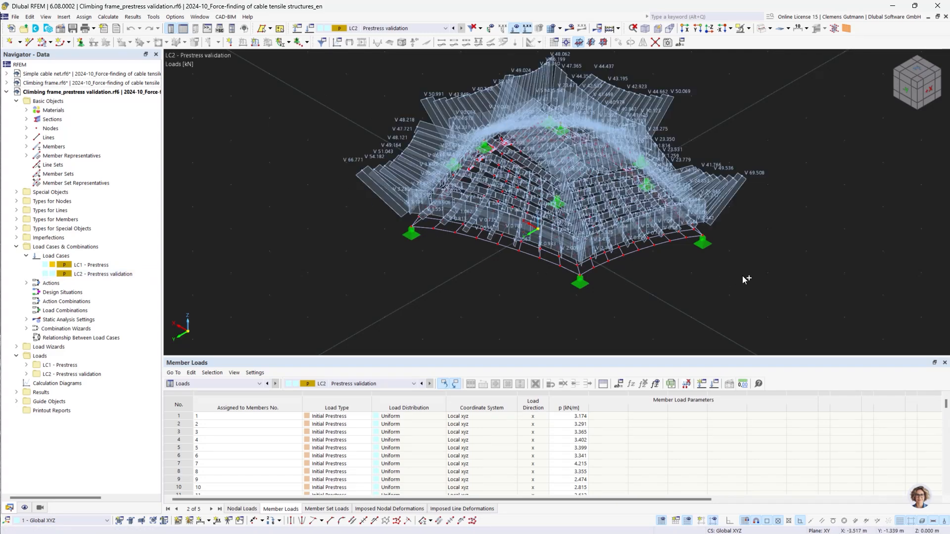
ctrl+middle_drag(744, 278, 659, 299)
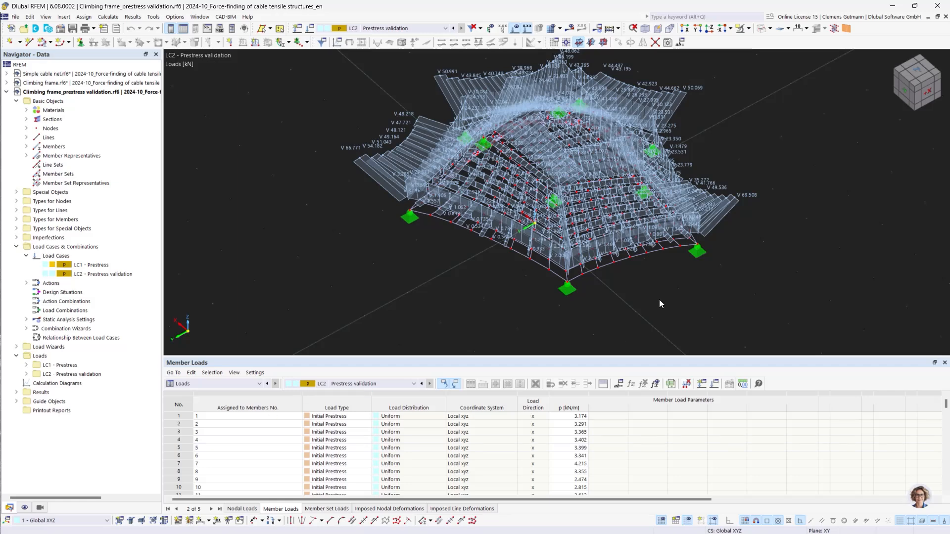
scroll(640, 259, up, 2)
scroll(556, 253, up, 5)
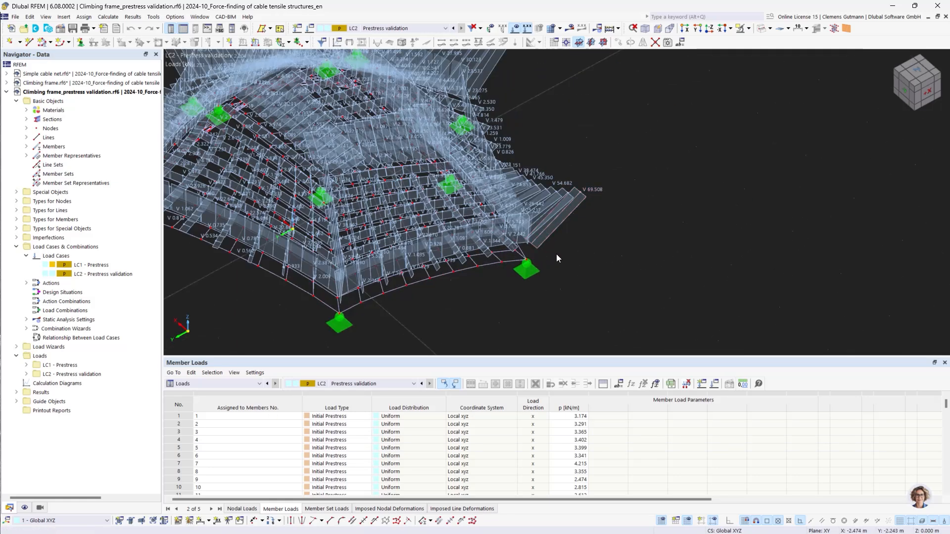
middle_drag(625, 236, 573, 268)
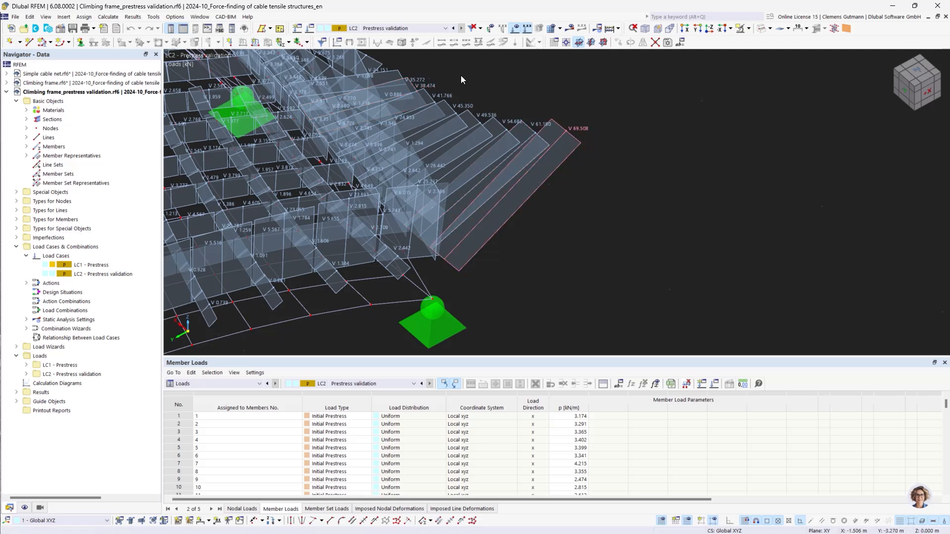
Switch to load case LC1 Prestress and display its axial force results
click(413, 28)
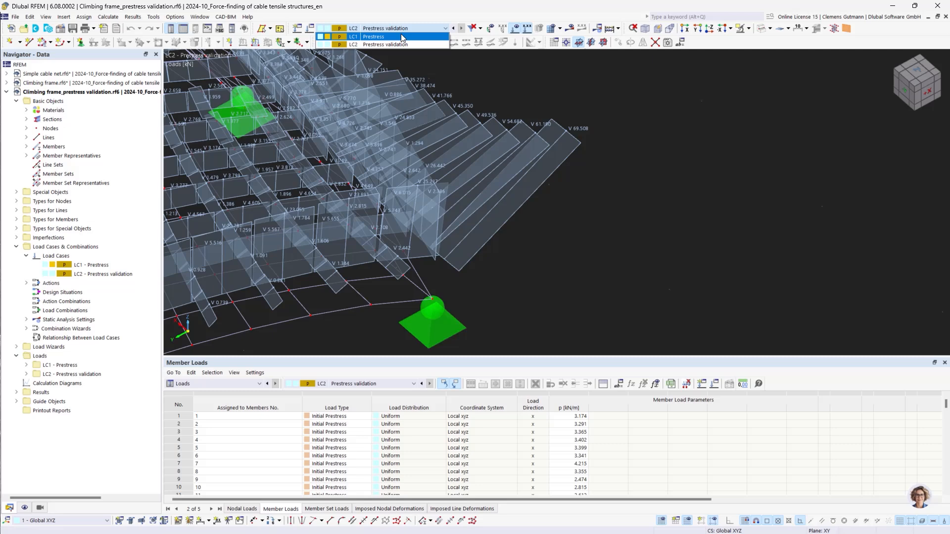
click(402, 37)
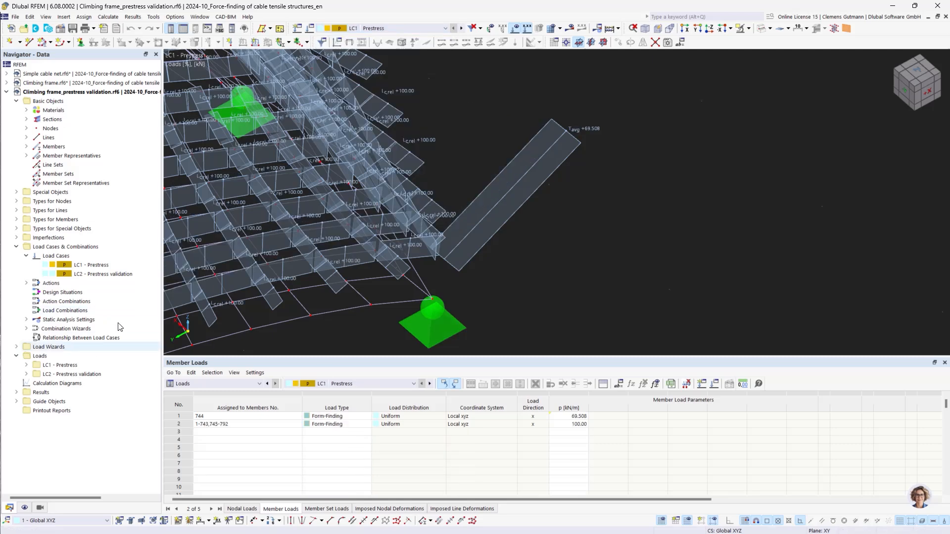
click(515, 29)
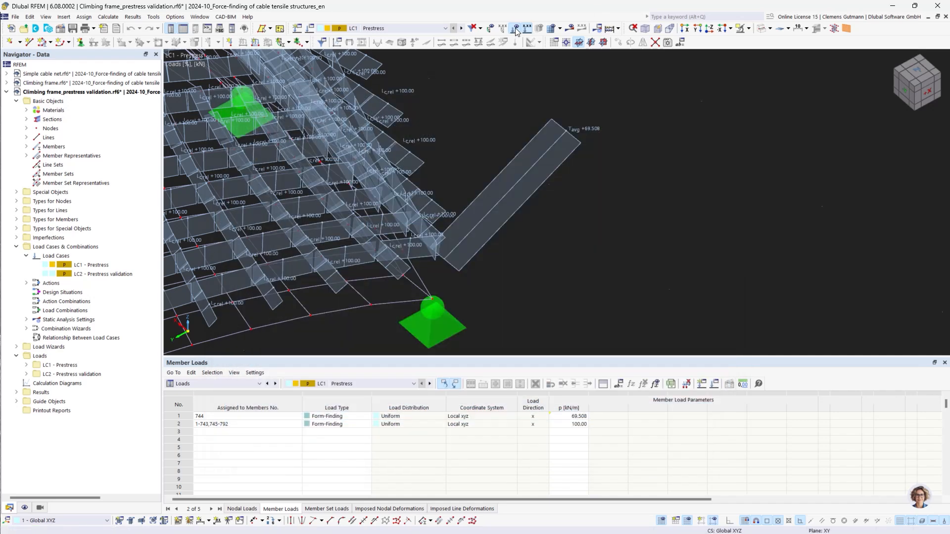
click(515, 28)
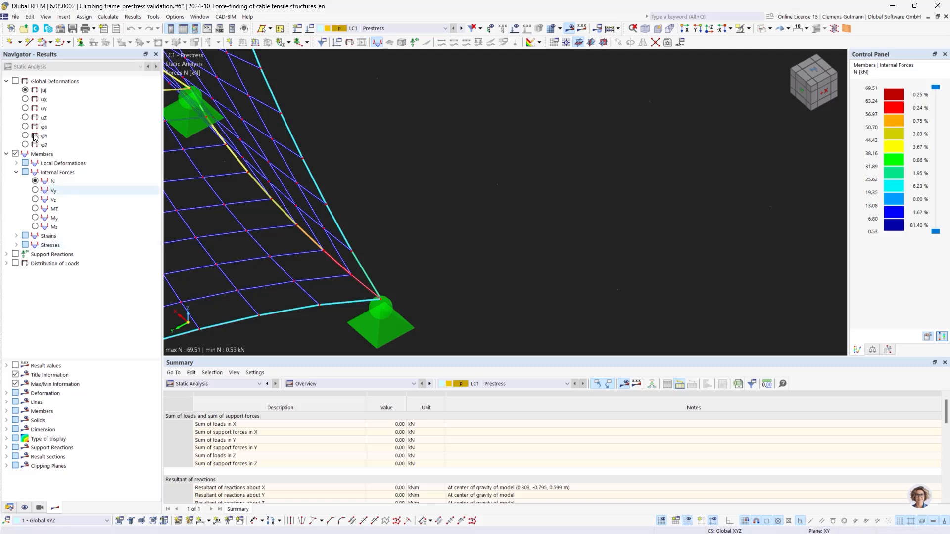
Display the axial force N result values on the cable members near a support
click(52, 181)
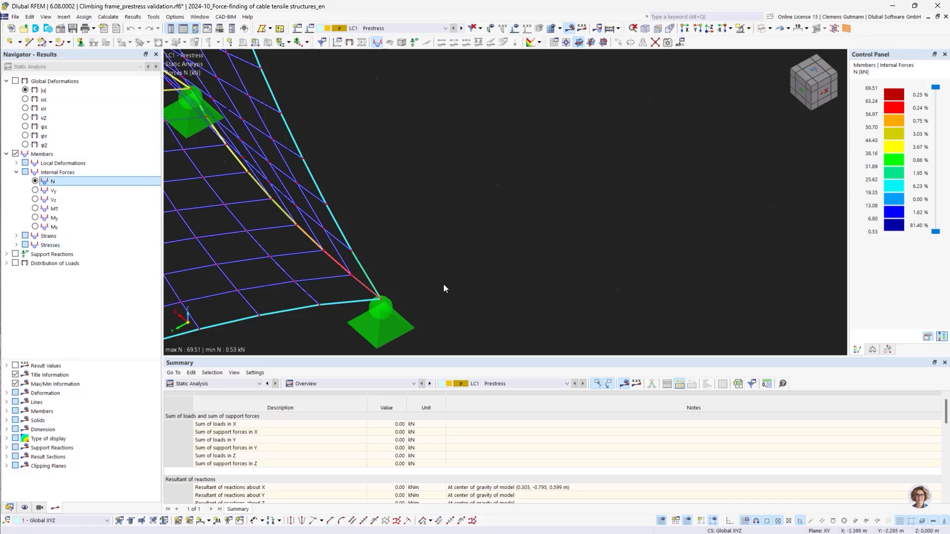
middle_drag(443, 289, 506, 244)
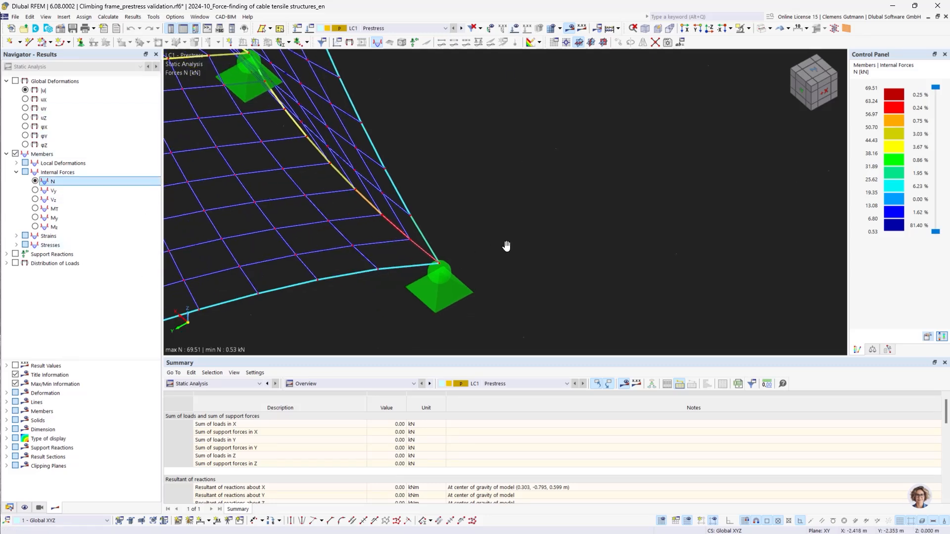
click(15, 365)
scroll(455, 253, up, 2)
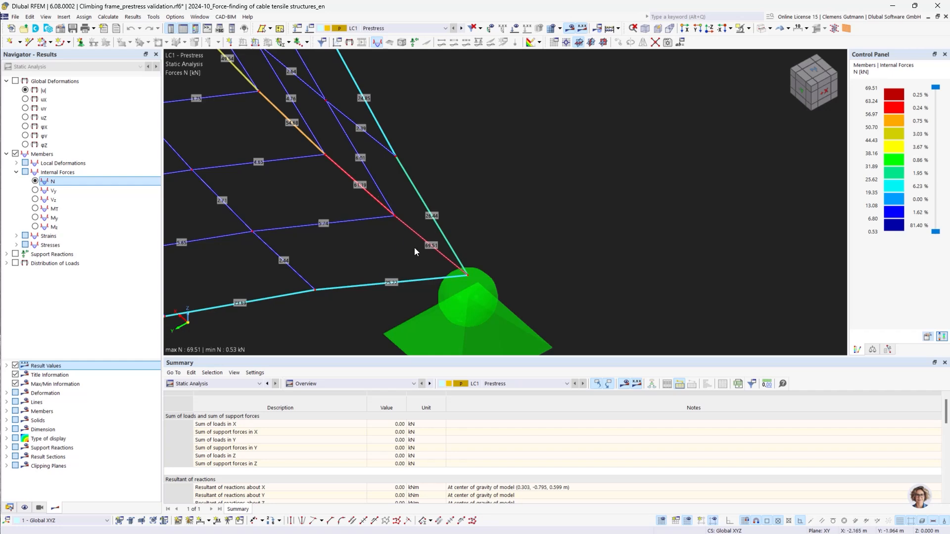
Calculate LC2 Prestress validation and display its global deformations |u|
click(461, 30)
click(567, 31)
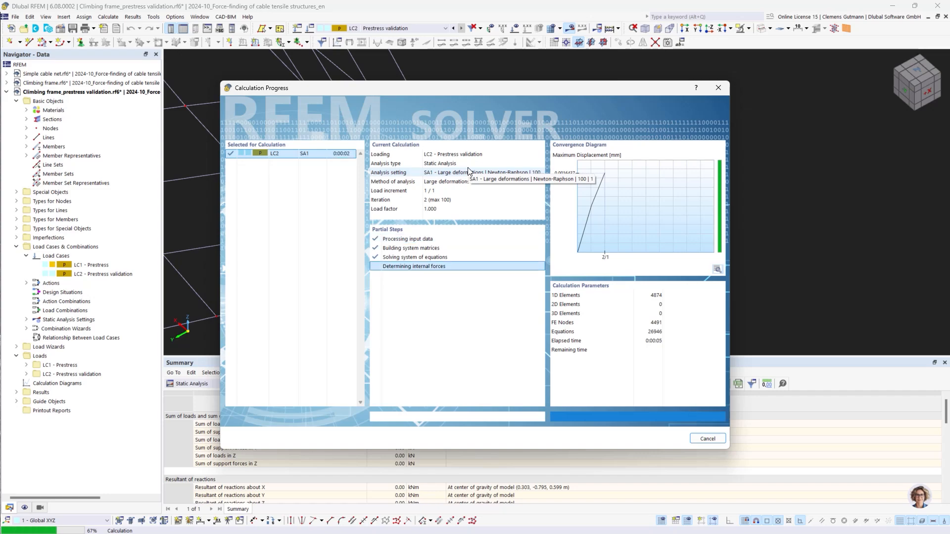
scroll(685, 236, down, 8)
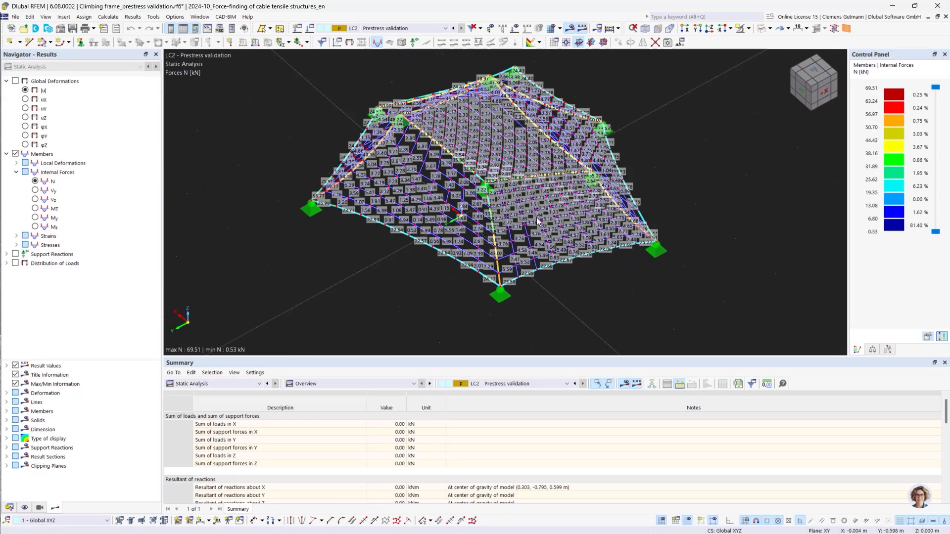
click(26, 91)
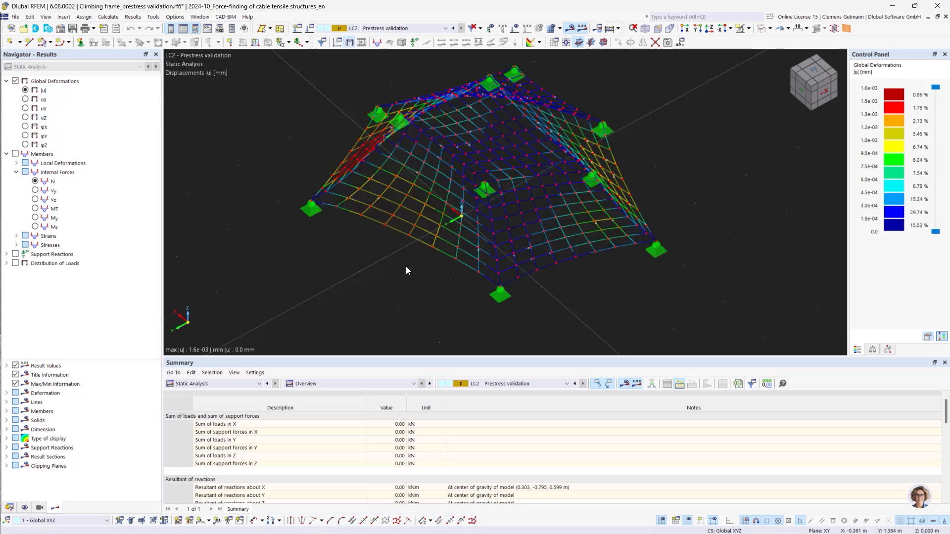
ctrl+middle_drag(418, 267, 487, 280)
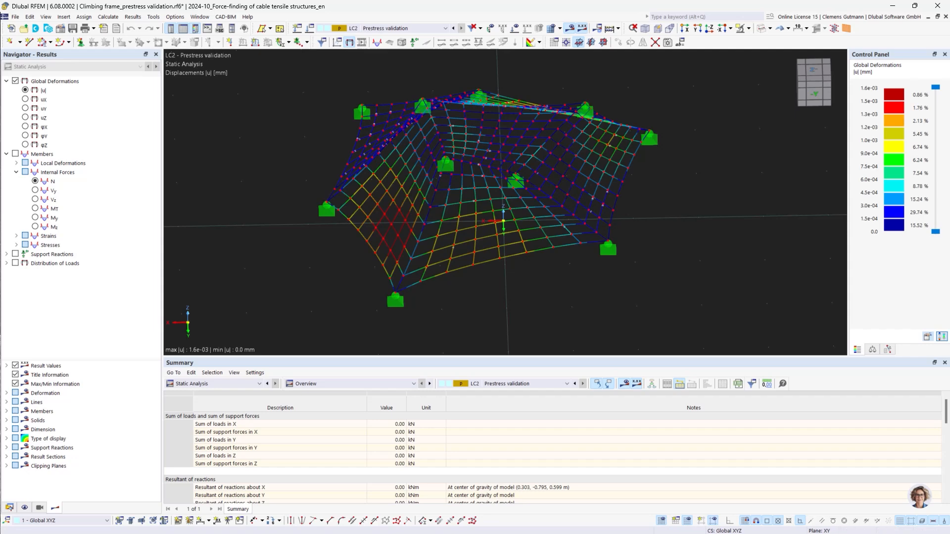
Switch to the Climbing frame.rf6 model, activate self-weight in LC1 Prestress, and calculate it
click(10, 508)
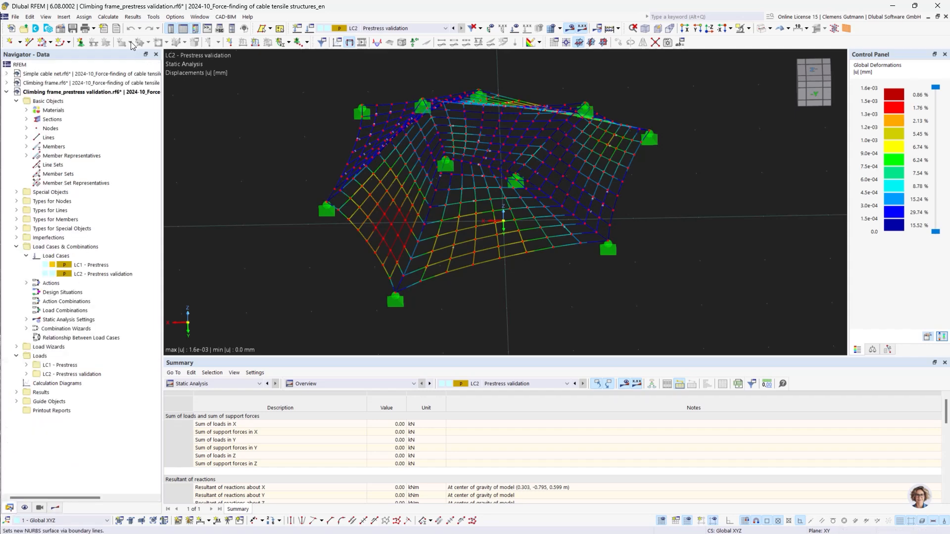
click(95, 85)
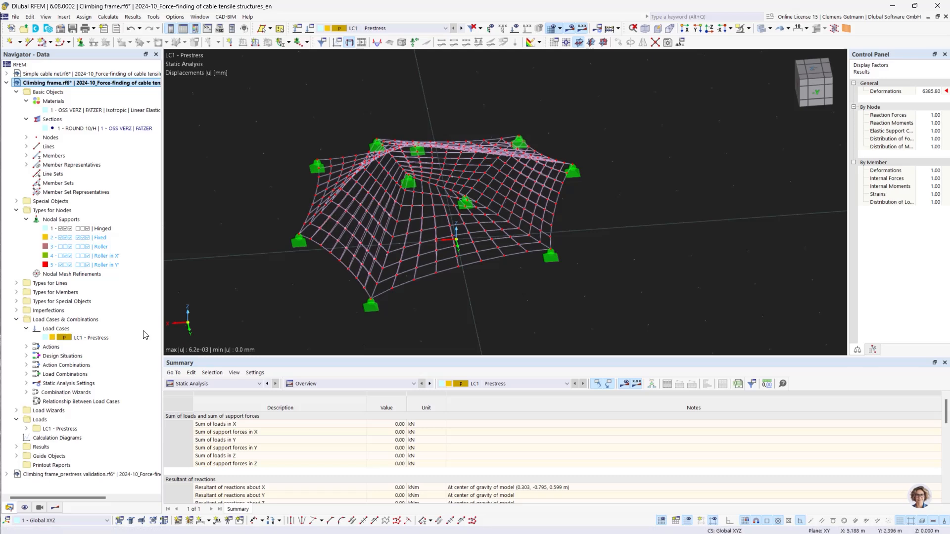
right_click(69, 331)
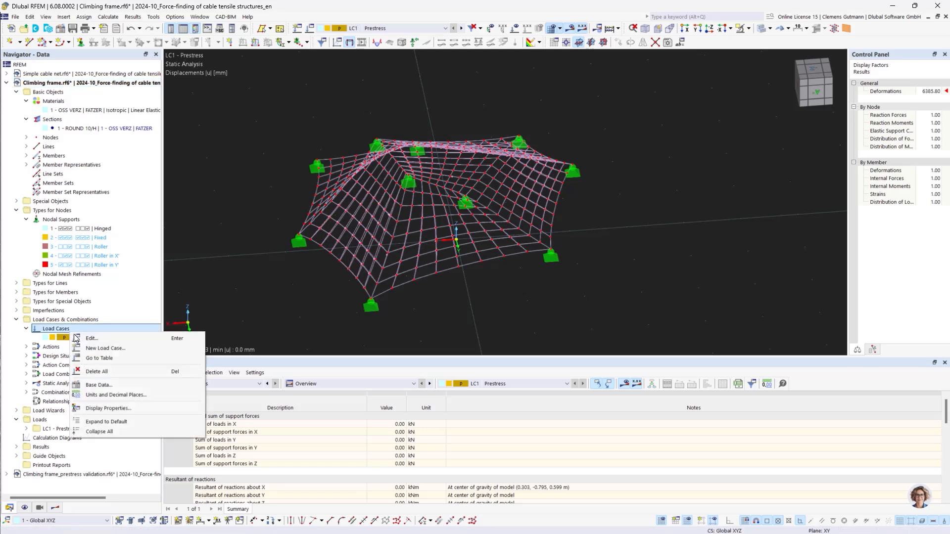
click(76, 335)
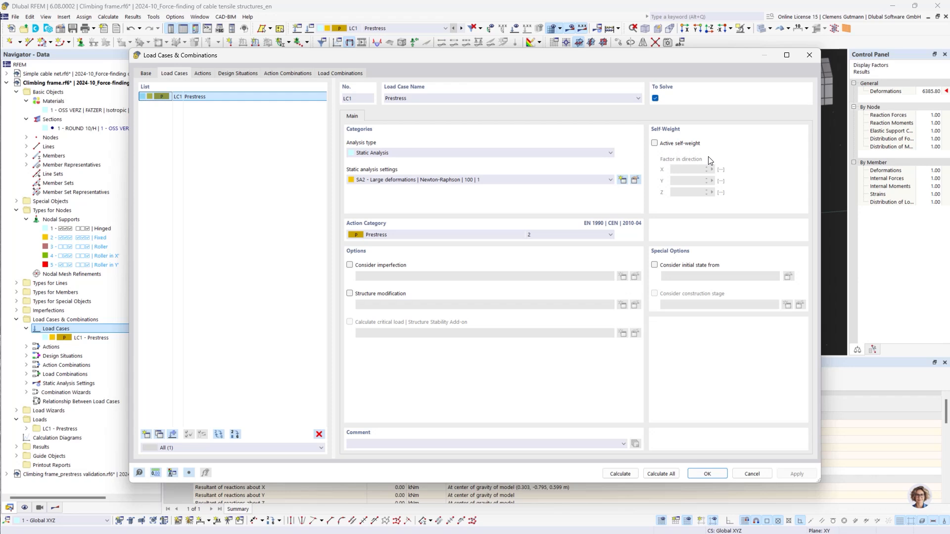
click(655, 143)
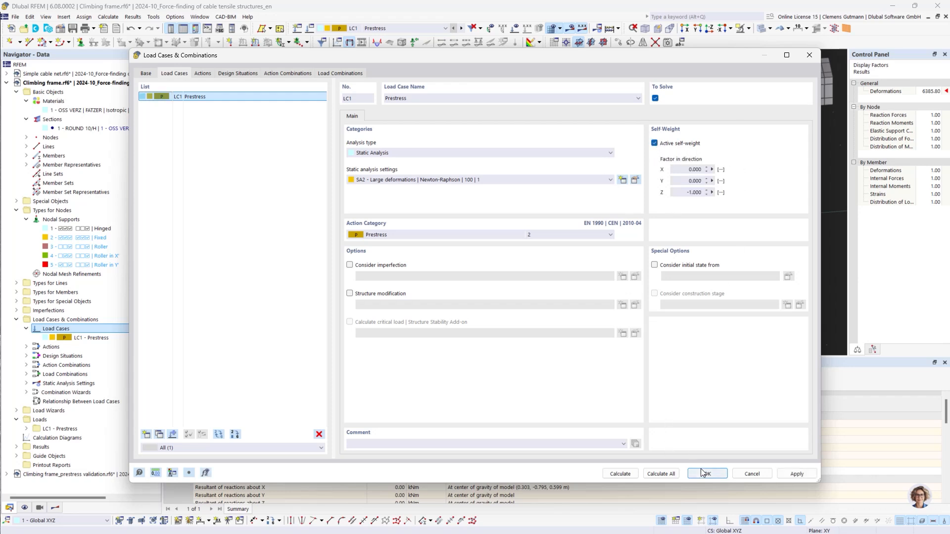
click(616, 476)
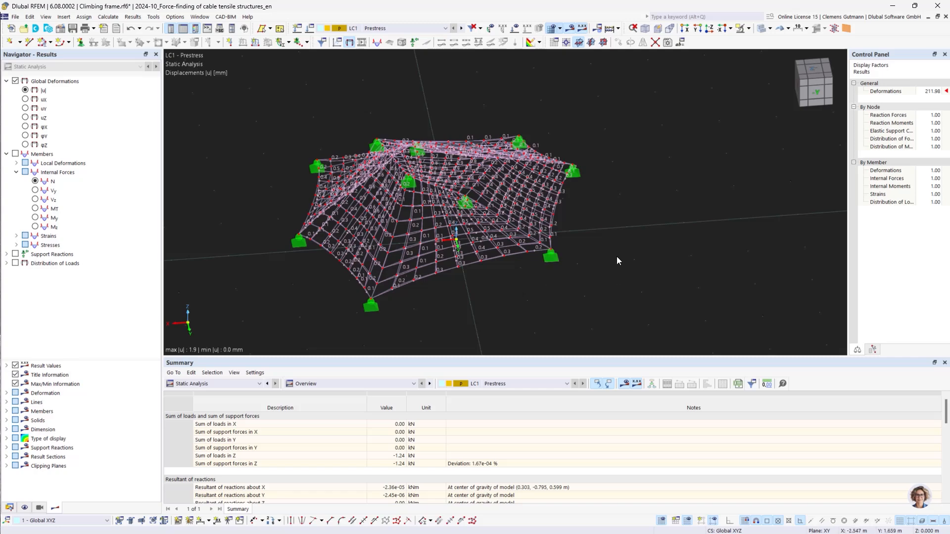
Orbit and zoom to examine the deformed cable net of LC1 Prestress
ctrl+middle_drag(624, 227, 540, 238)
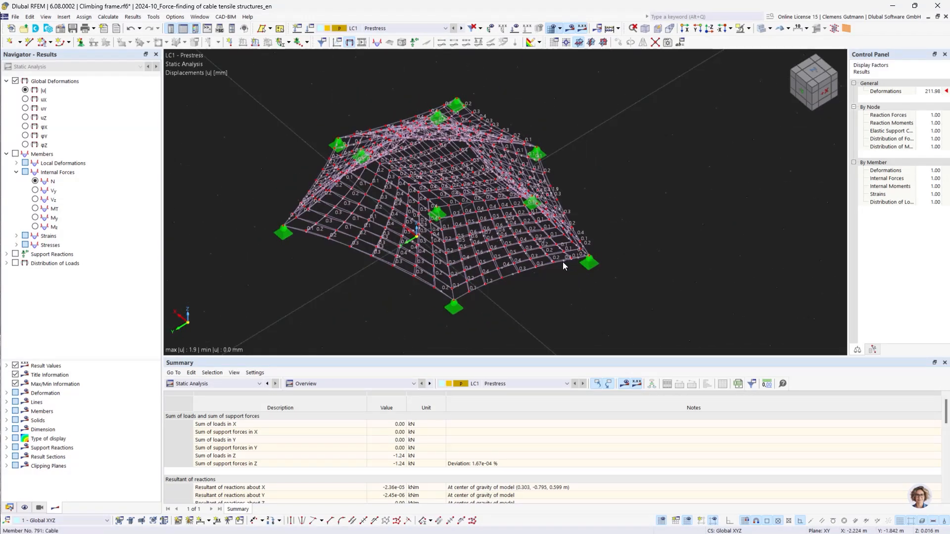
ctrl+middle_drag(549, 269, 534, 291)
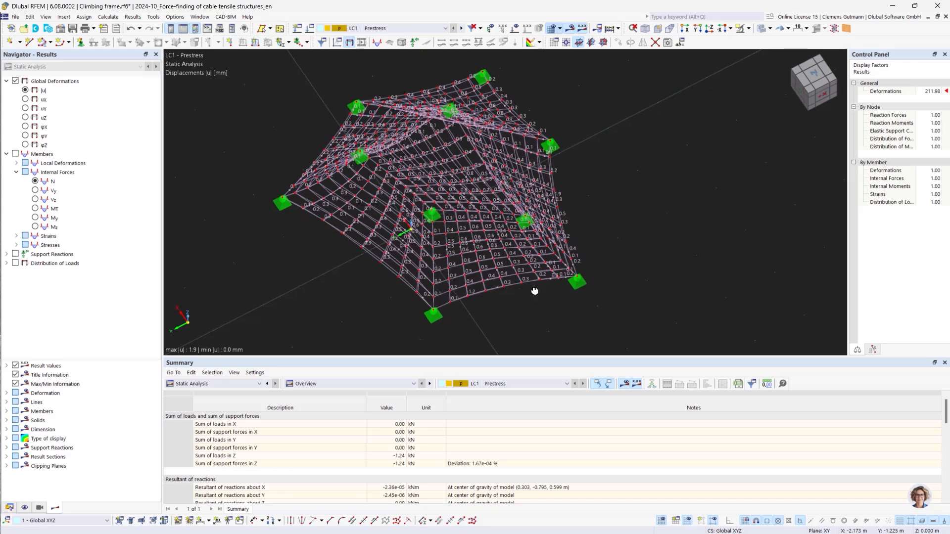
ctrl+middle_drag(622, 267, 454, 202)
scroll(527, 240, up, 3)
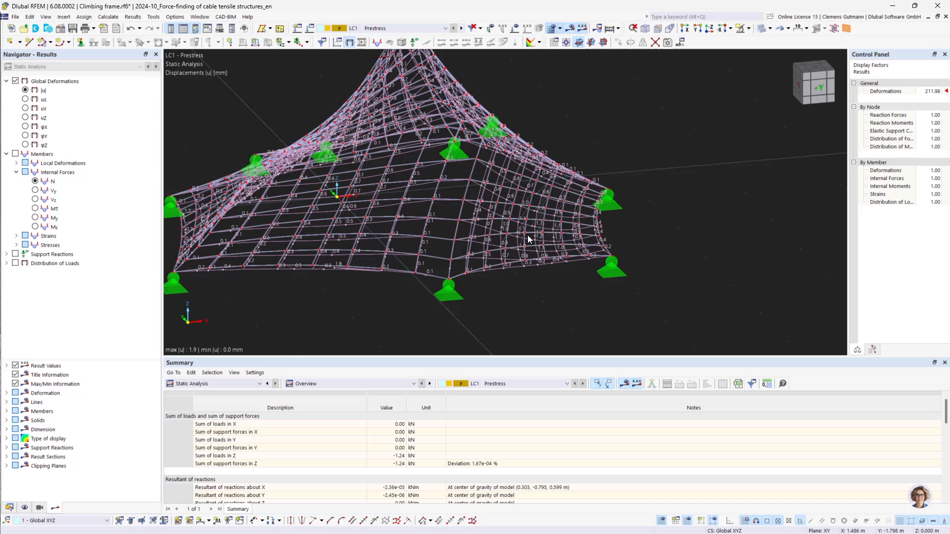
scroll(528, 239, up, 2)
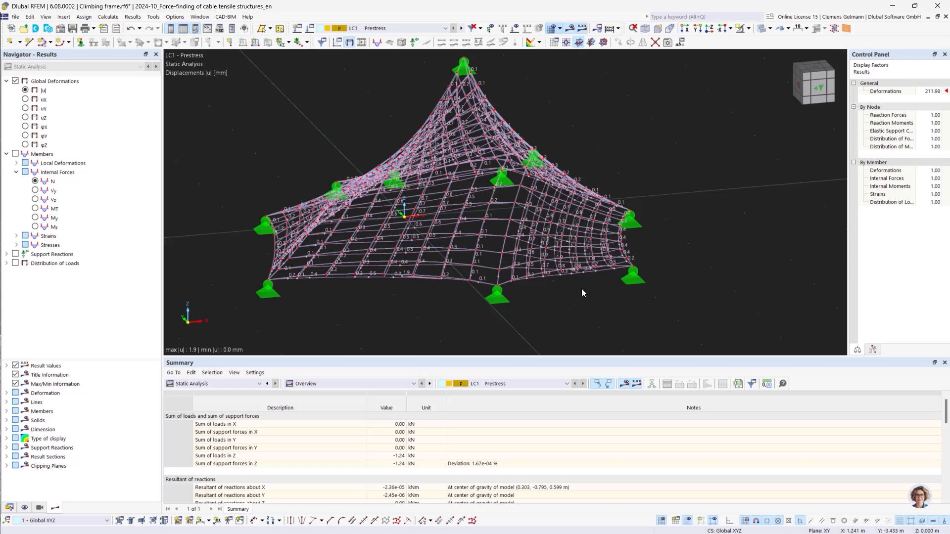
mouse_move(595, 286)
ctrl+middle_down()
mouse_move(572, 311)
mouse_move(653, 290)
mouse_move(718, 291)
mouse_move(592, 293)
ctrl+middle_up()
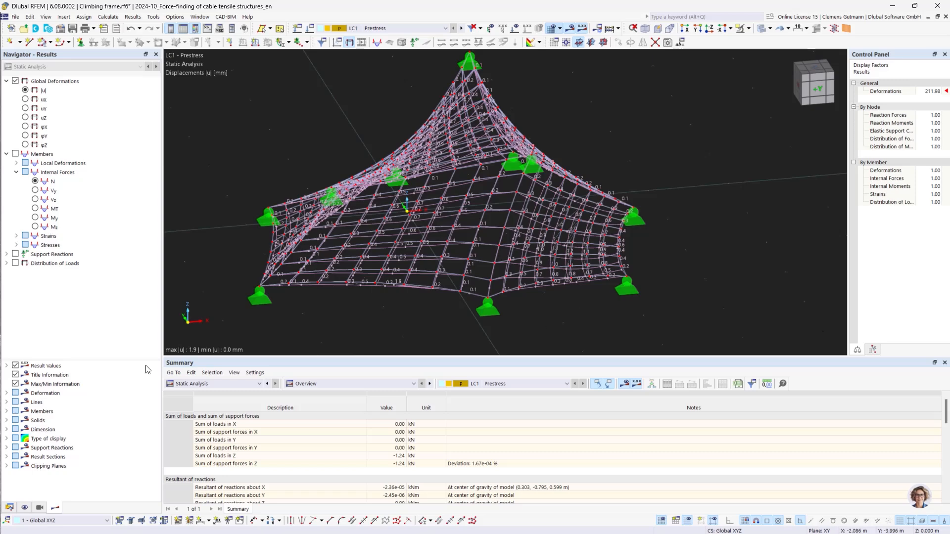
Add a new load case LC2 with action category None
click(15, 508)
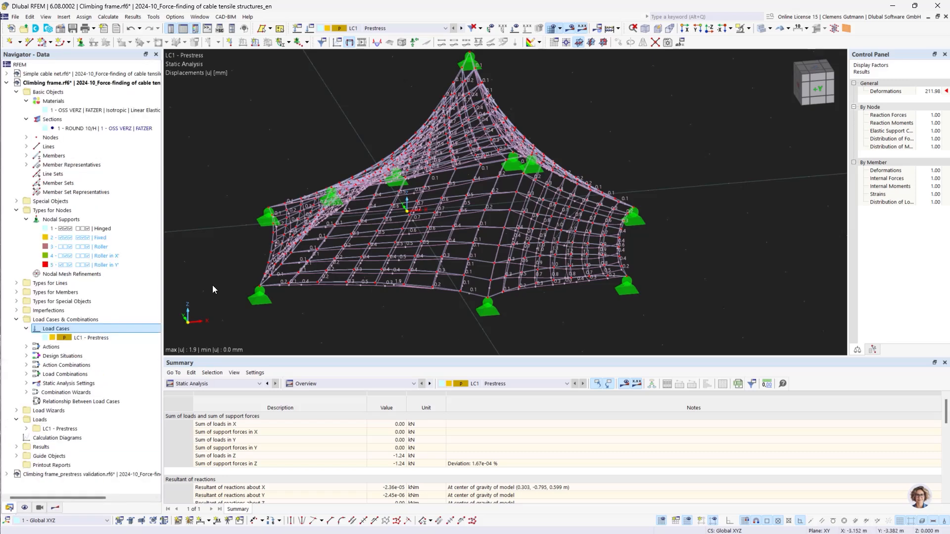
right_click(49, 326)
click(63, 334)
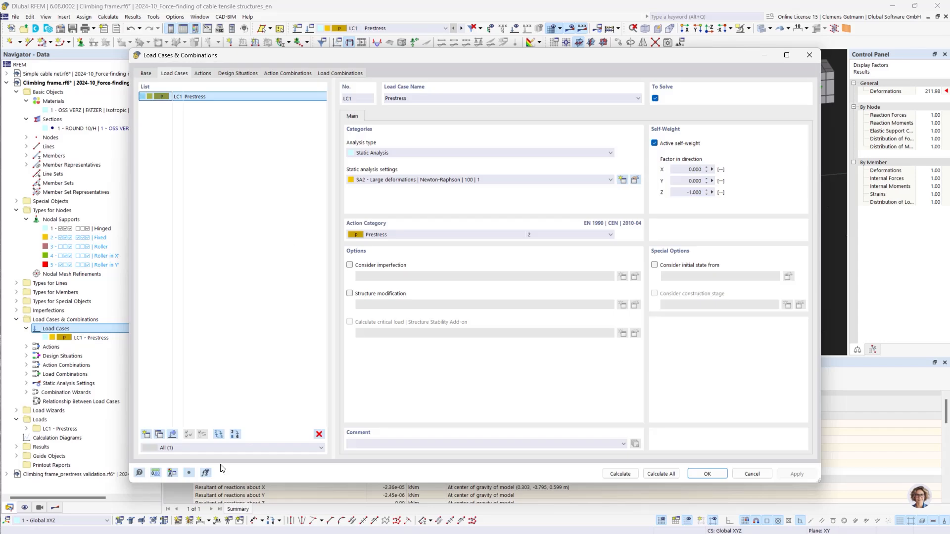
click(146, 434)
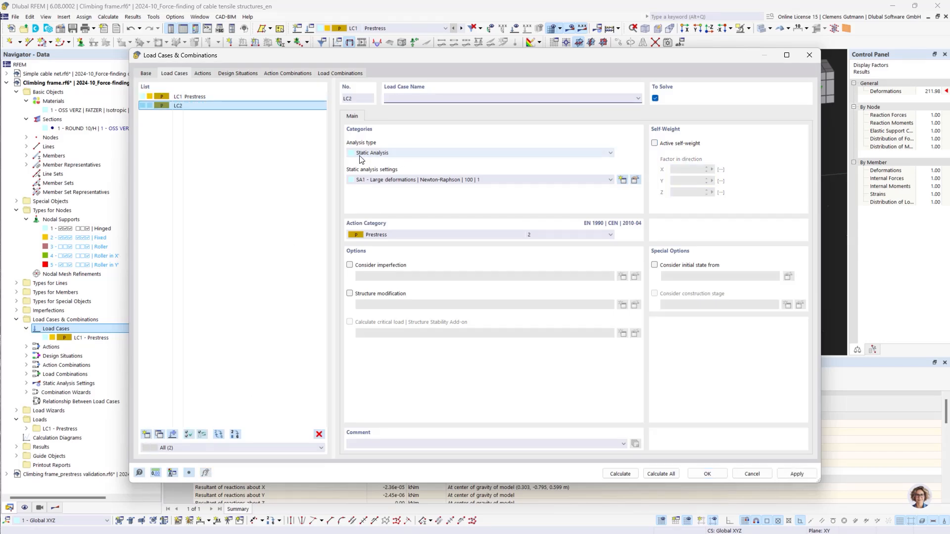
click(409, 235)
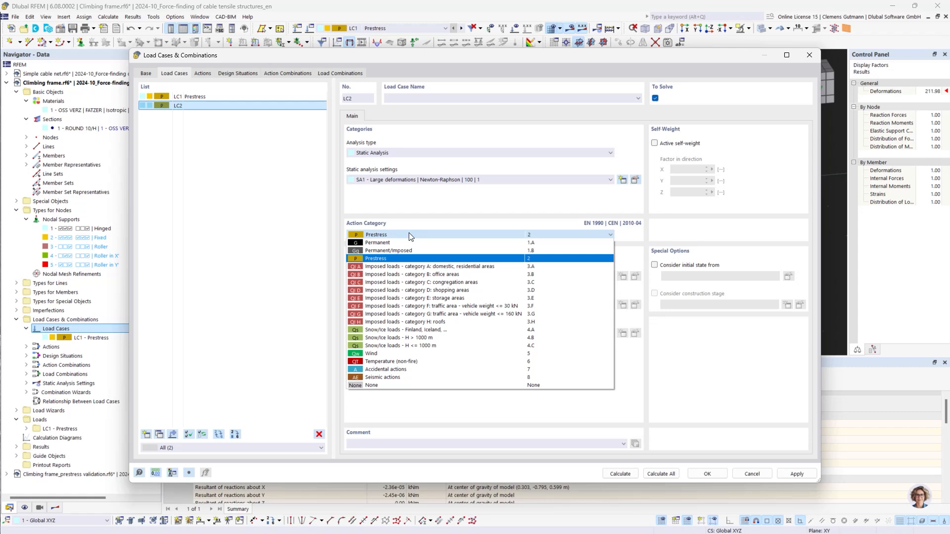
click(383, 386)
Name LC2 Child load, set it to consider the initial state from LC1 Prestress, and confirm
click(430, 98)
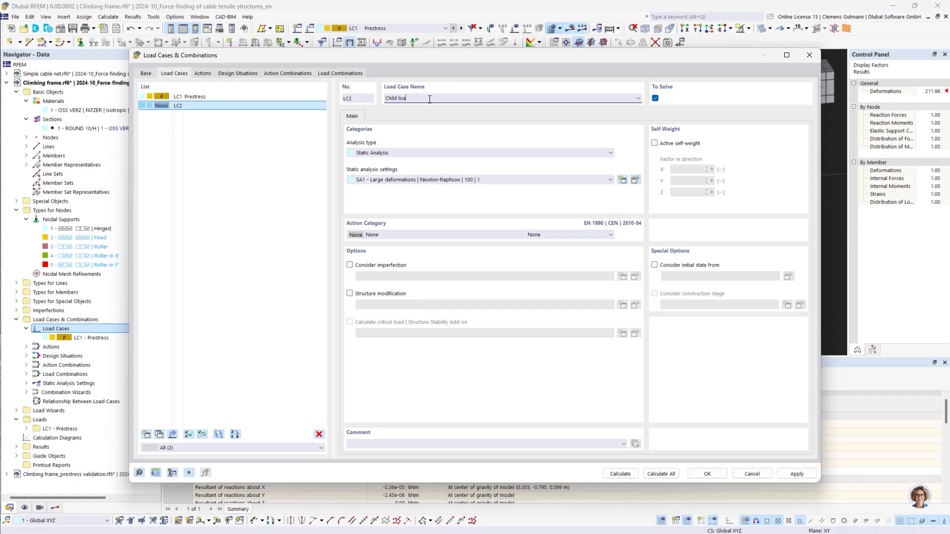
text(d)
key(Tab)
click(659, 266)
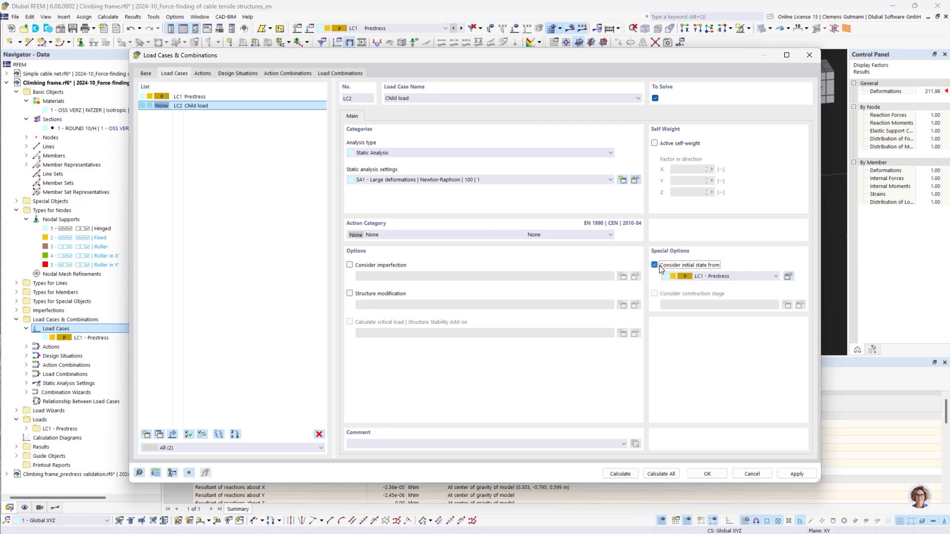
click(707, 474)
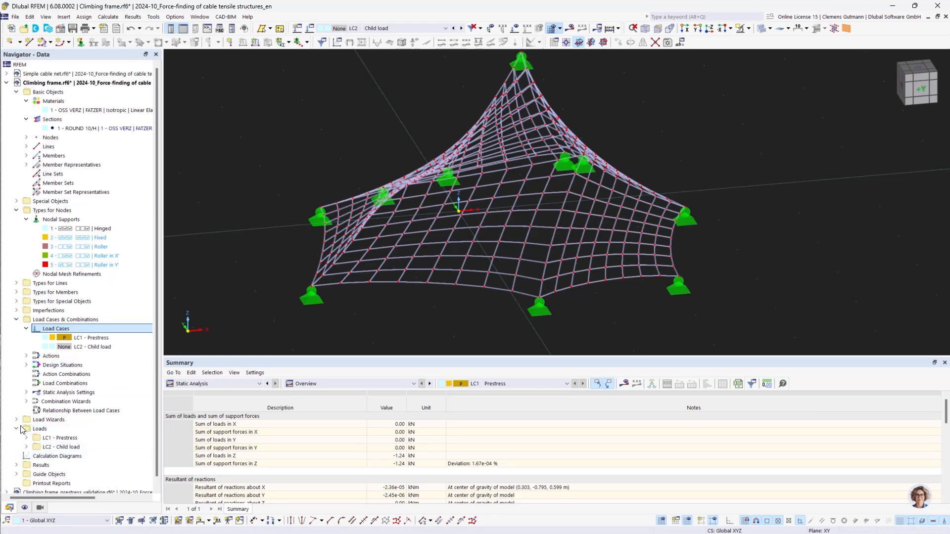
Create a new nodal load in LC2 Child load with a force FZ of 0.5 kN
click(27, 447)
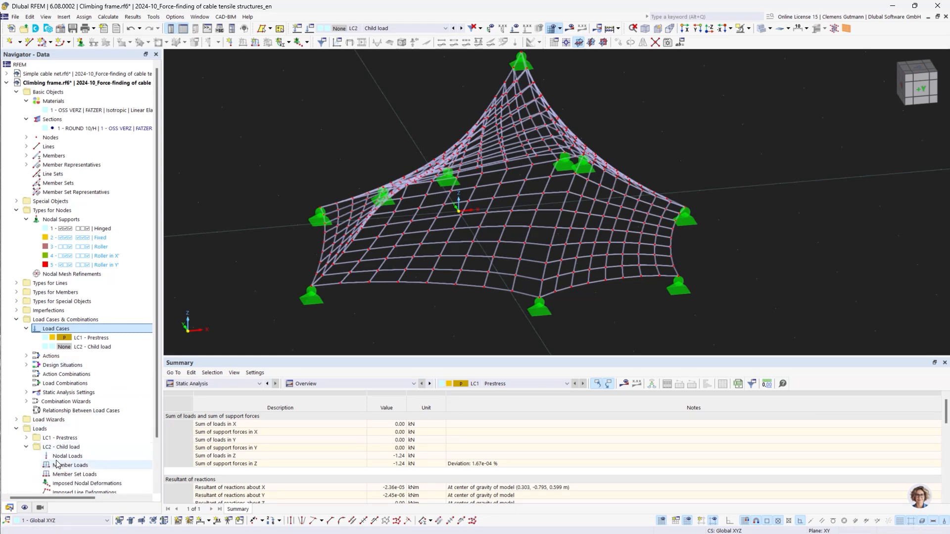
scroll(65, 431, down, 2)
right_click(64, 401)
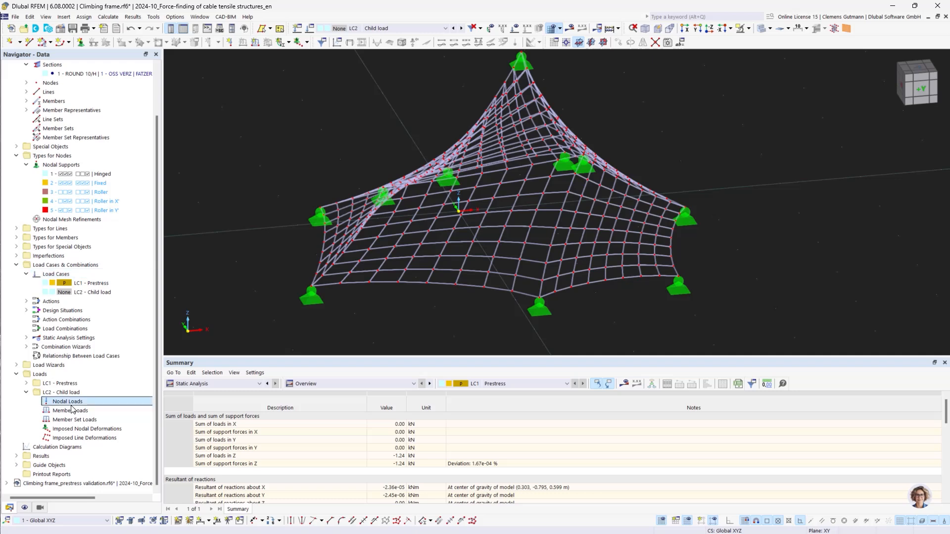
click(129, 291)
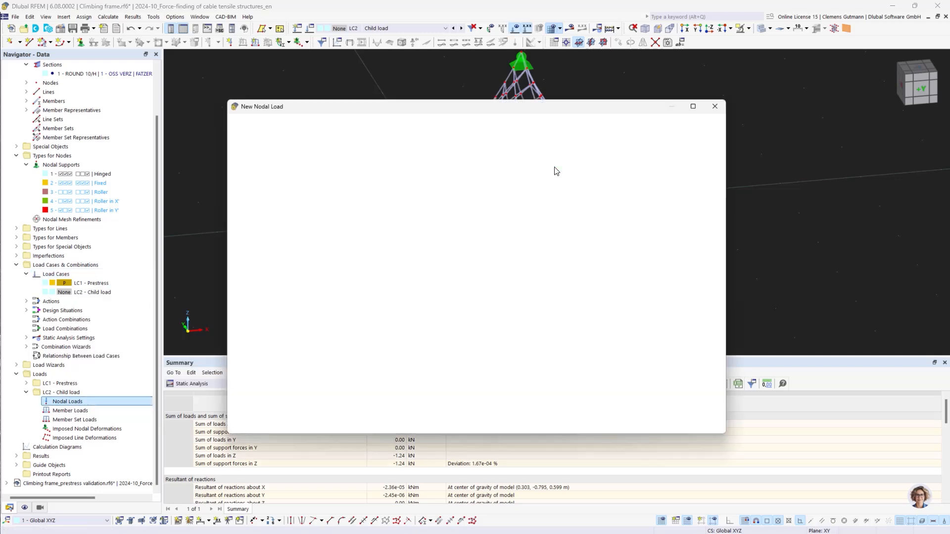
double_click(388, 181)
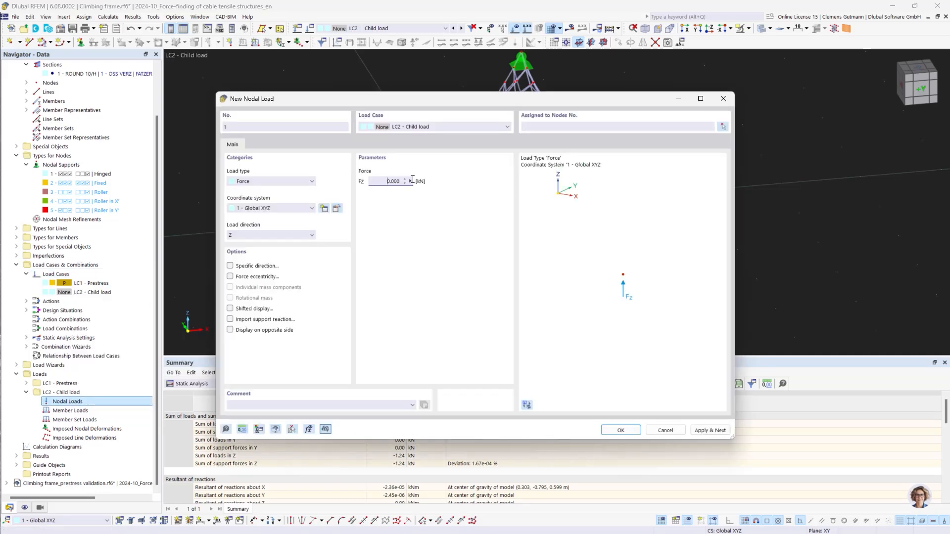
text(0,5)
key(Tab)
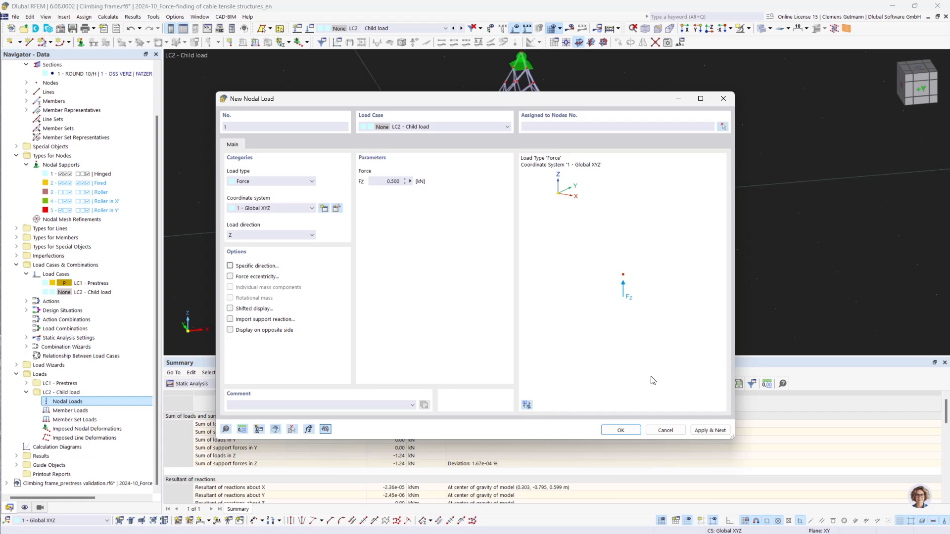
Assign the LC2 nodal load to nodes 24, 158, 289 and 372 on the cable net and confirm the load
click(723, 126)
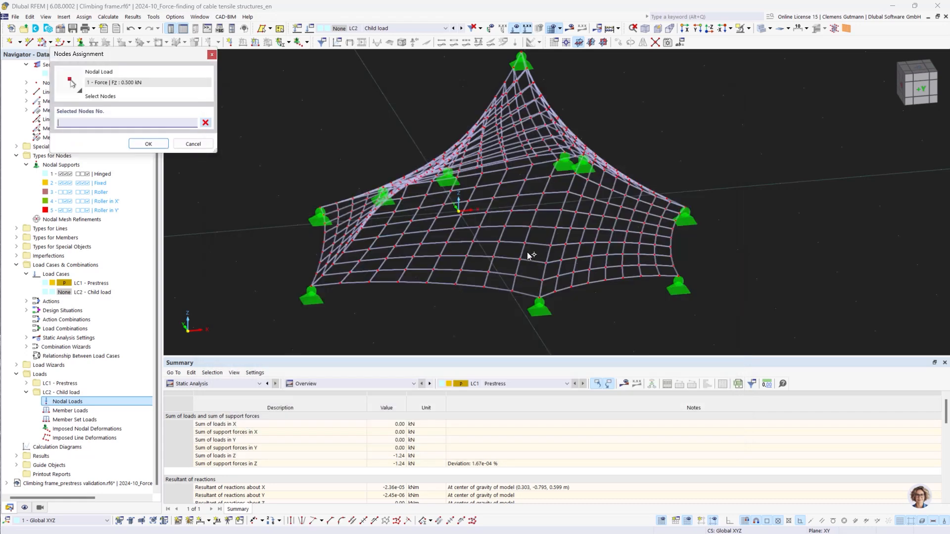
ctrl+middle_drag(484, 275, 511, 239)
scroll(496, 102, up, 3)
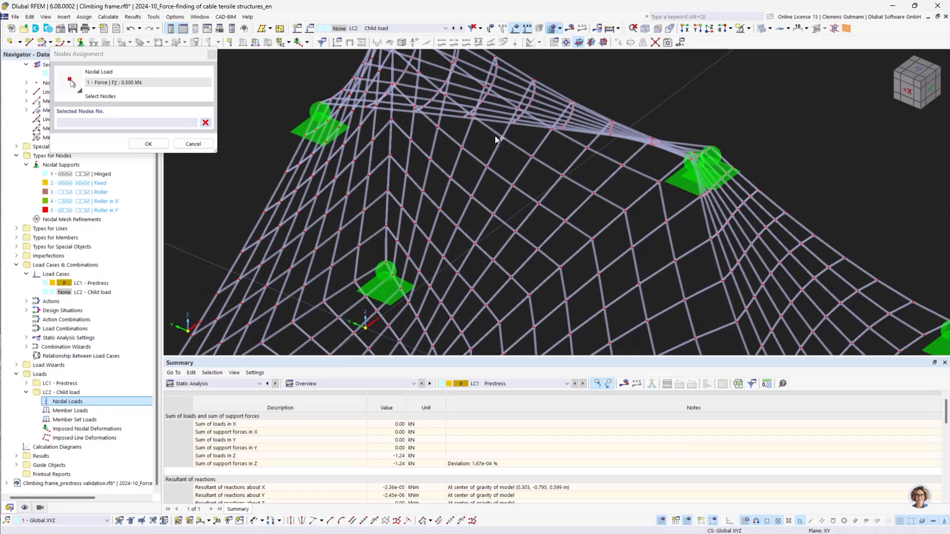
click(486, 166)
scroll(529, 200, down, 5)
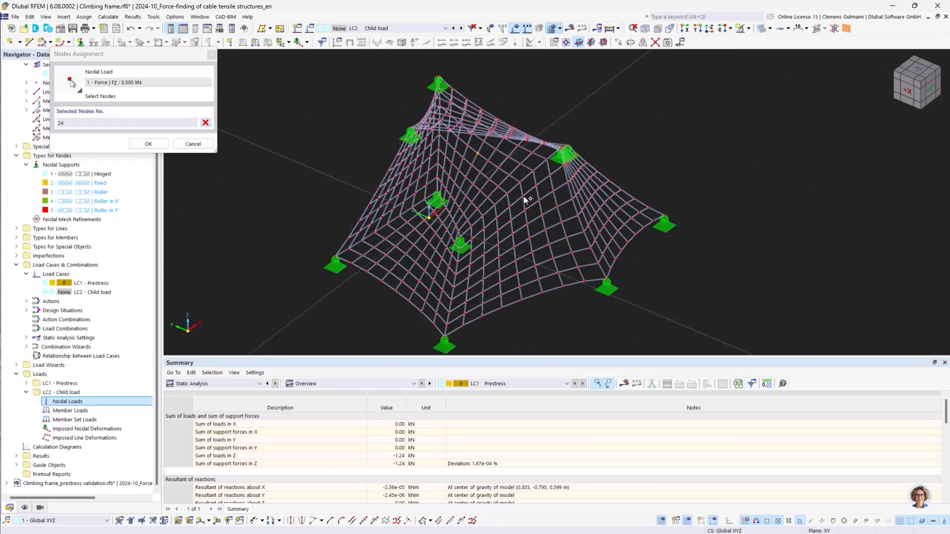
ctrl+middle_drag(587, 316, 590, 232)
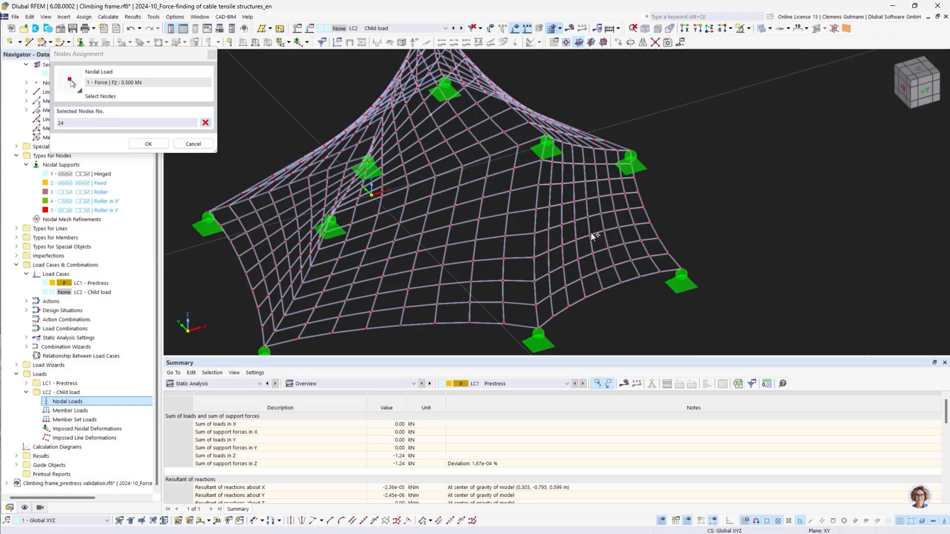
click(573, 202)
ctrl+middle_drag(372, 304, 453, 300)
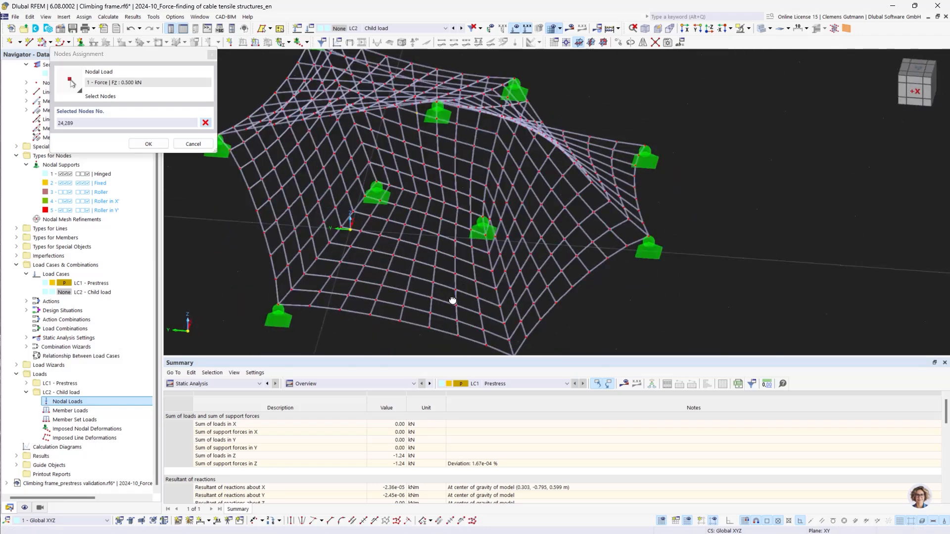
click(526, 218)
ctrl+middle_drag(527, 218, 445, 232)
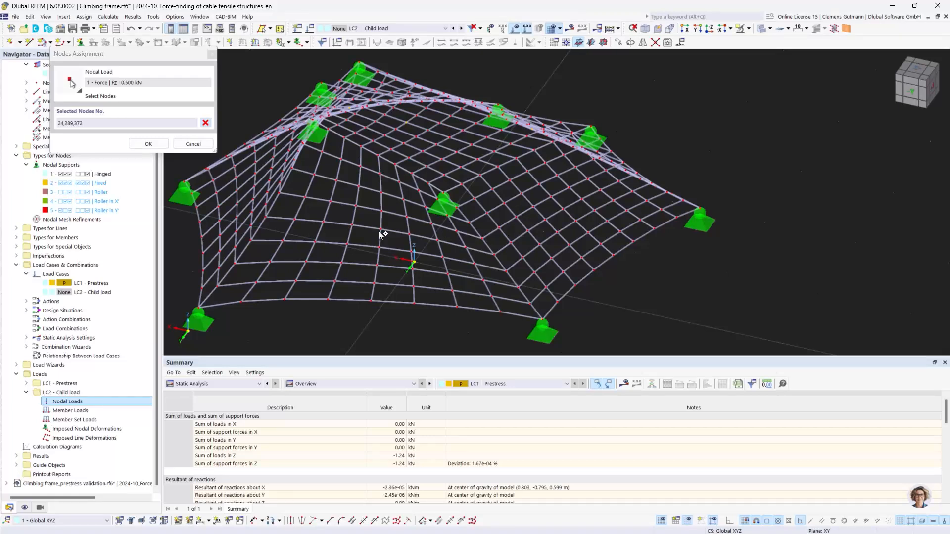
click(443, 272)
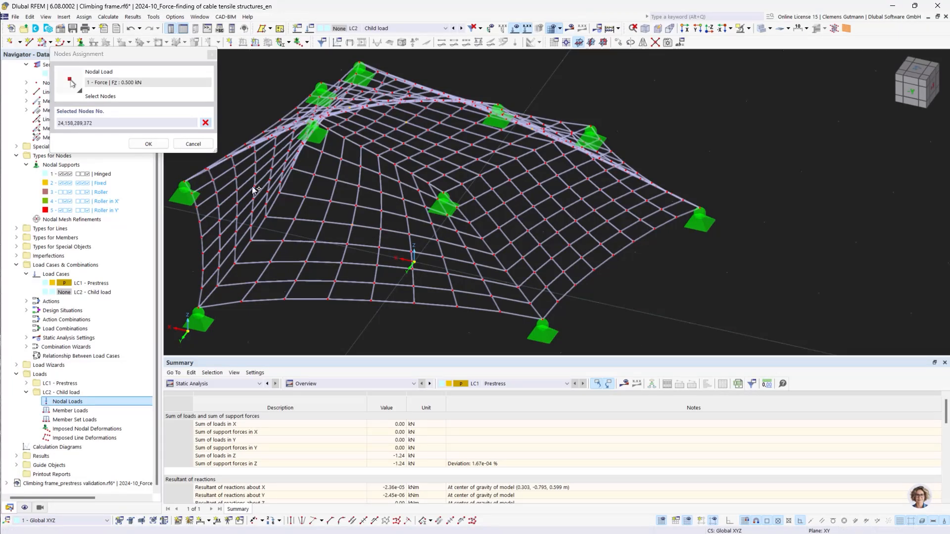
click(148, 144)
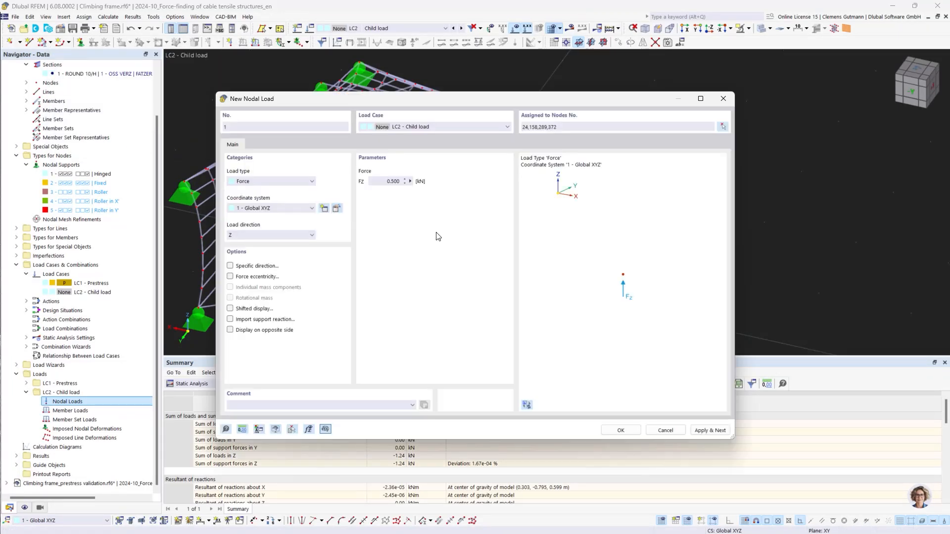
click(379, 182)
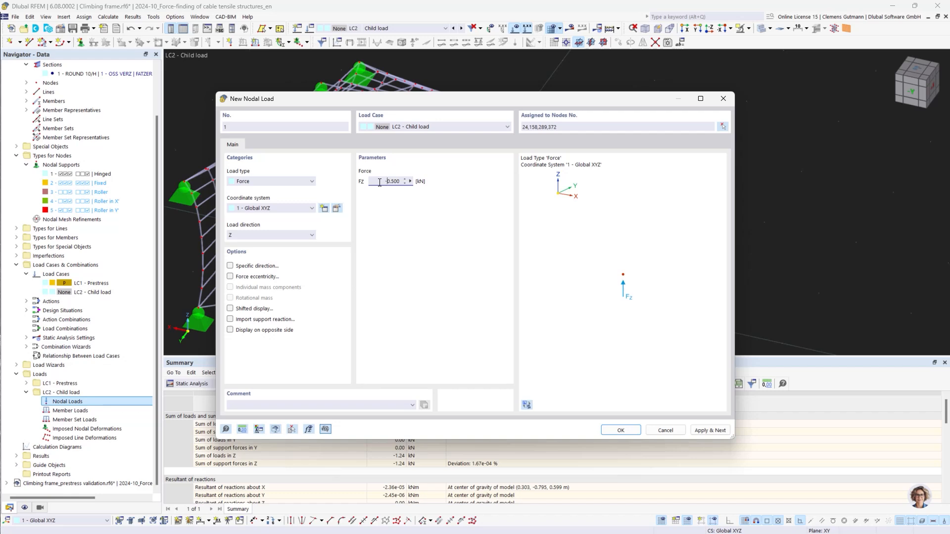
click(619, 432)
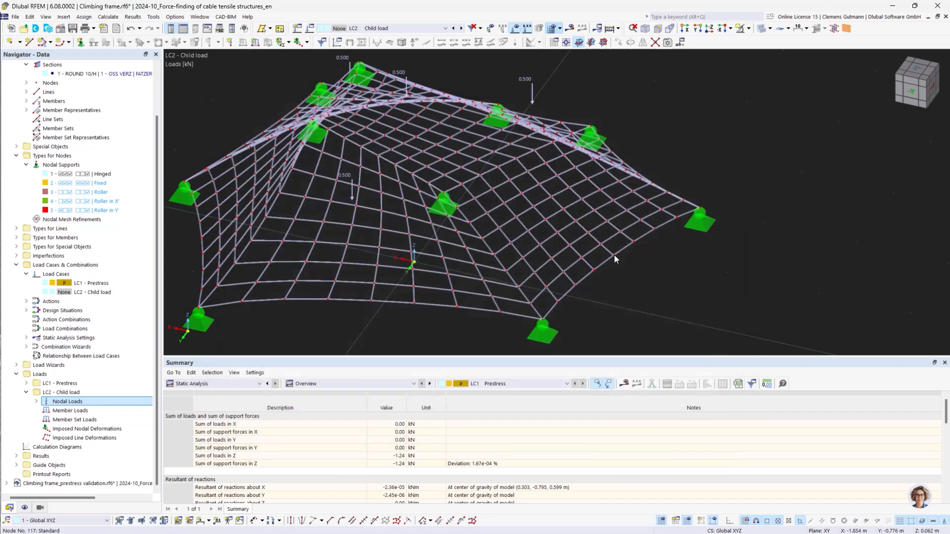
Calculate the model and inspect the LC2 Child load displacement results across the cable net
scroll(707, 282, down, 3)
ctrl+middle_drag(710, 283, 649, 288)
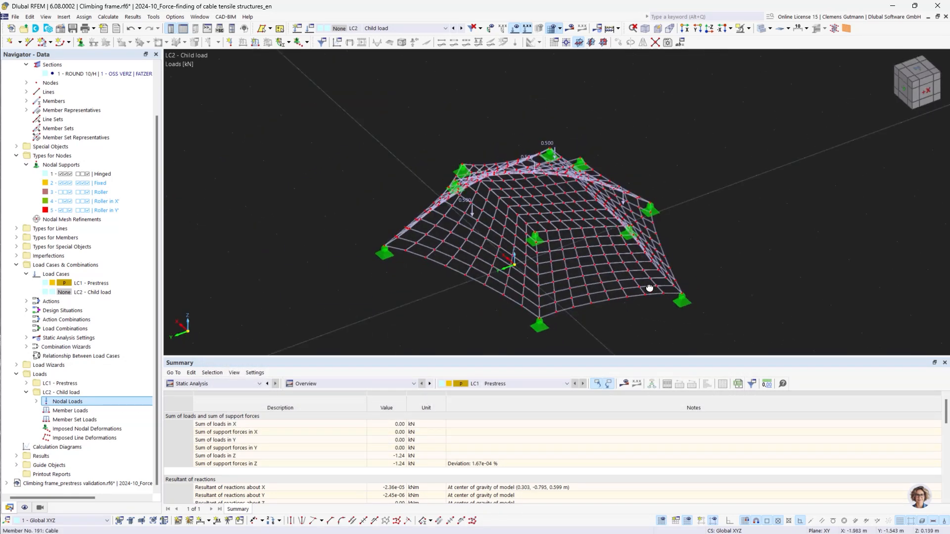
click(569, 28)
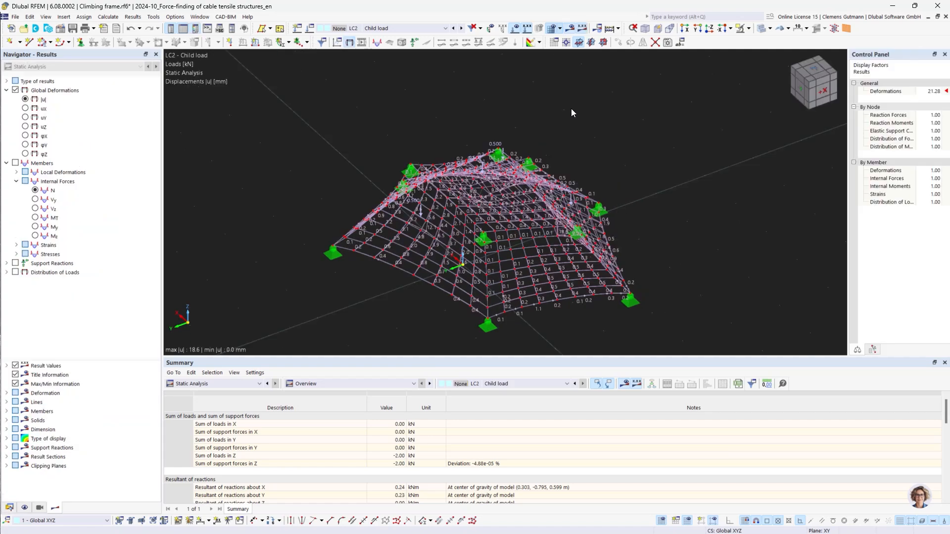
scroll(505, 196, up, 3)
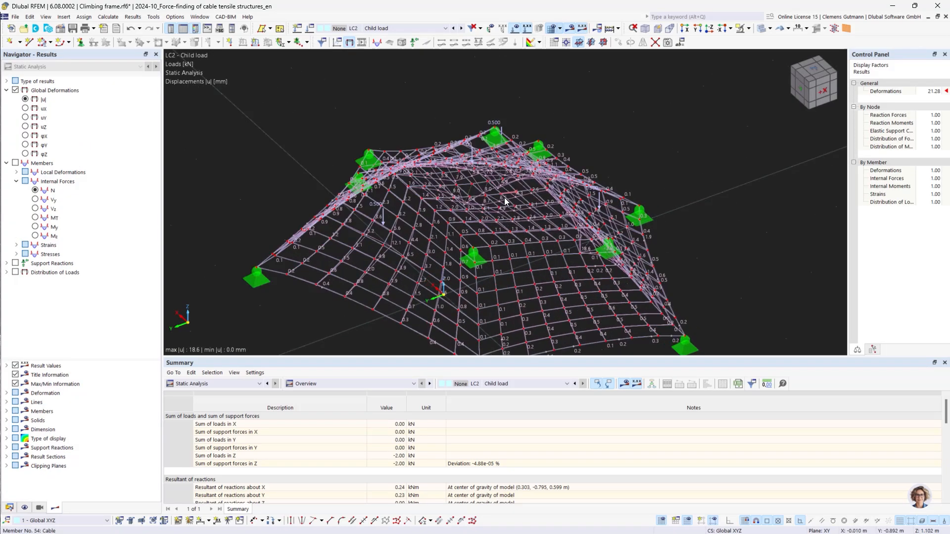
ctrl+middle_drag(464, 263, 429, 254)
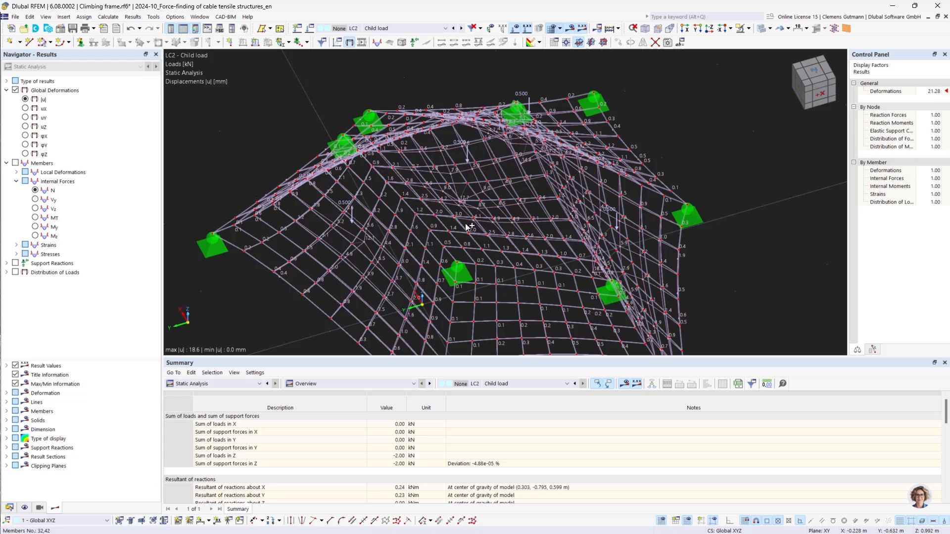
mouse_move(470, 228)
ctrl+middle_down()
mouse_move(439, 253)
mouse_move(460, 231)
ctrl+middle_up()
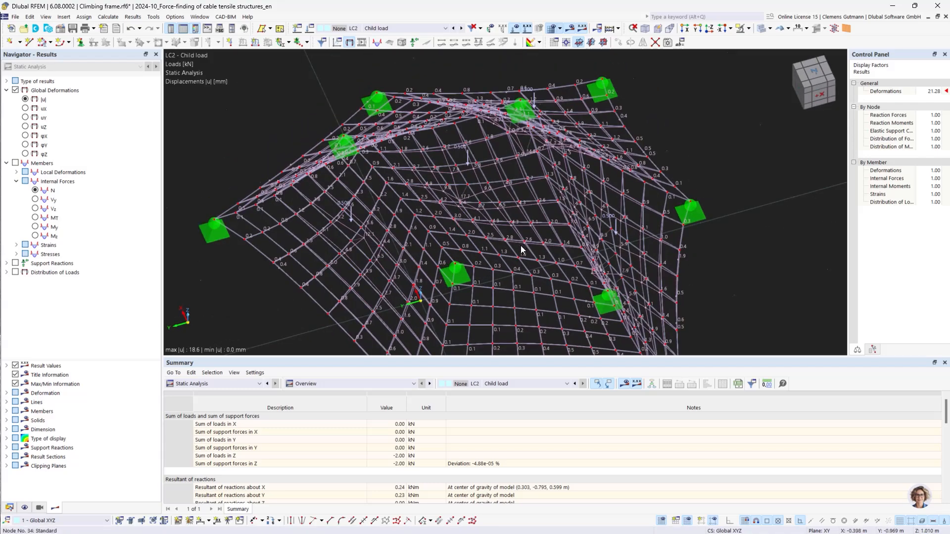
ctrl+middle_drag(540, 311, 482, 205)
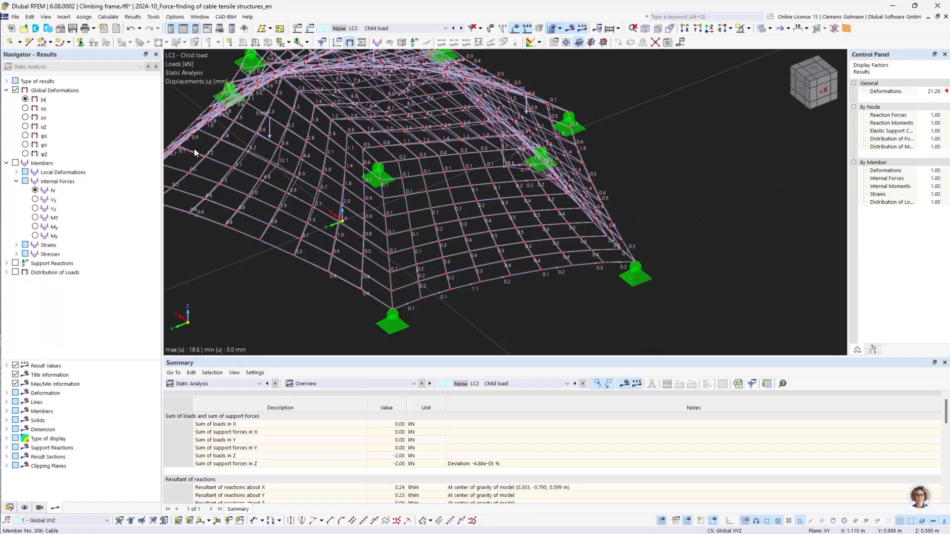
click(61, 30)
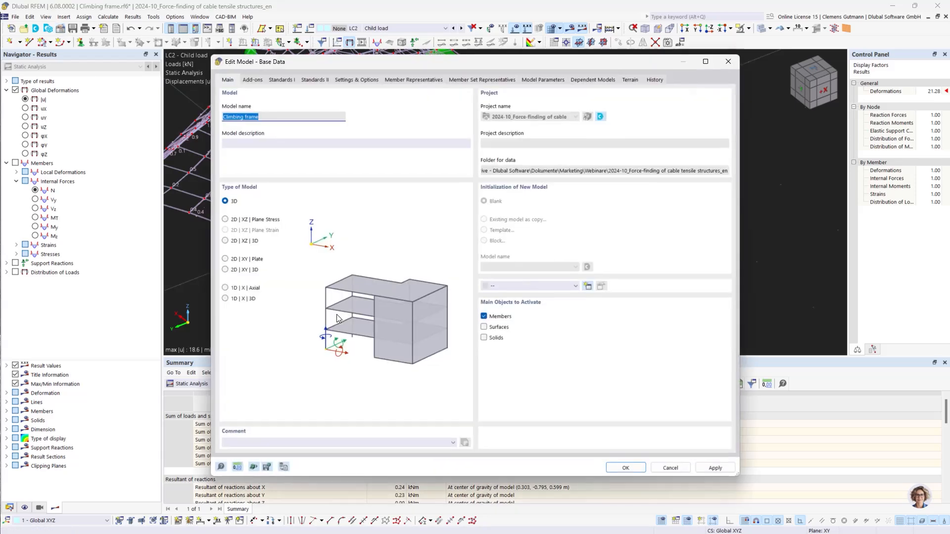
key(Escape)
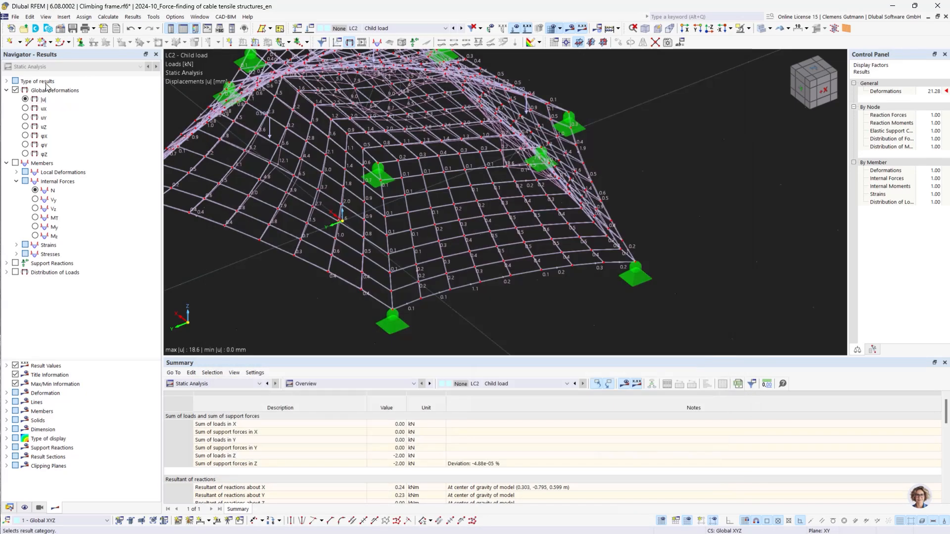
click(46, 16)
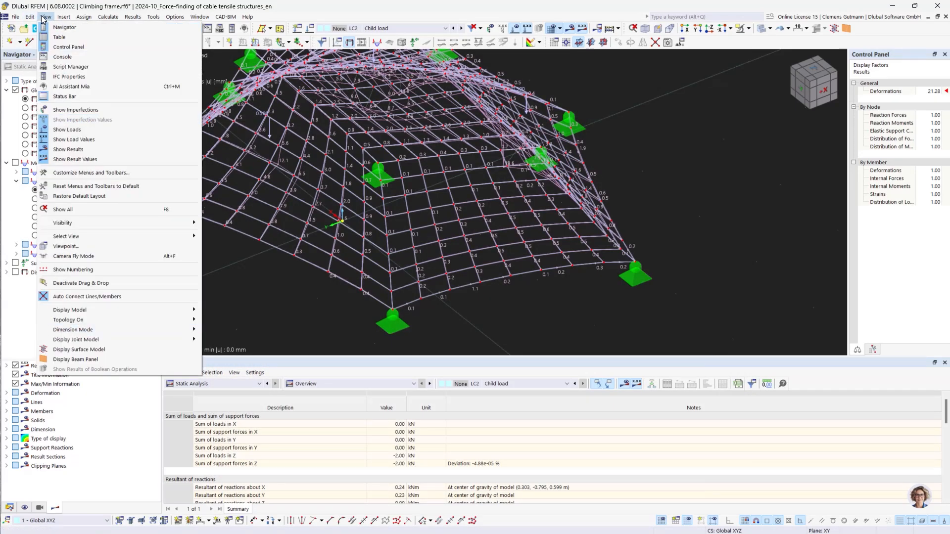
Set the global parameter PrestressLevel to 0.1 and confirm the global parameters
mouse_move(30, 17)
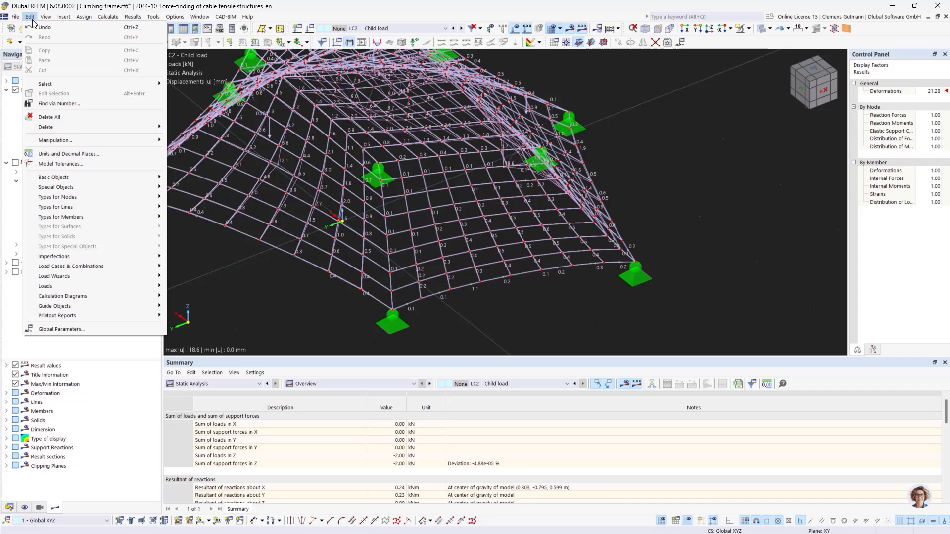
click(114, 331)
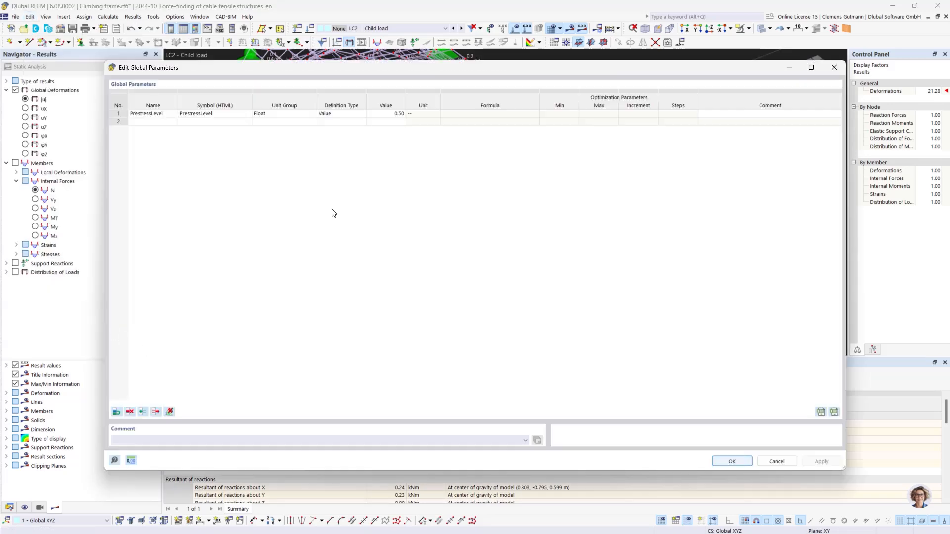
double_click(386, 114)
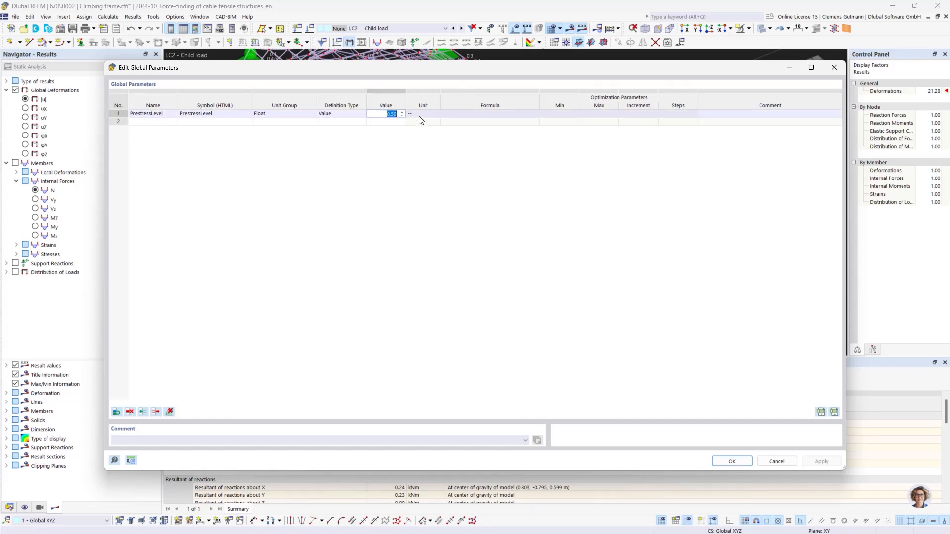
text(0,1)
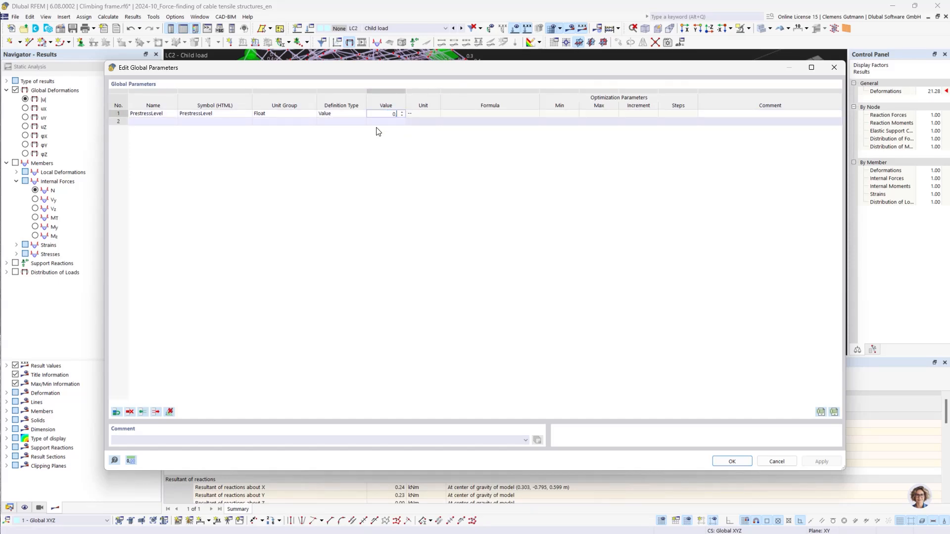
key(Tab)
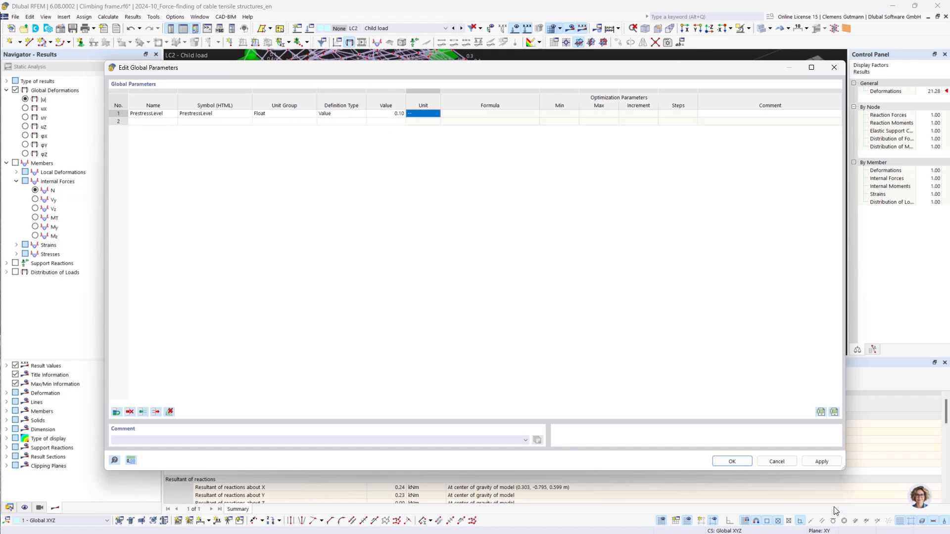
click(732, 461)
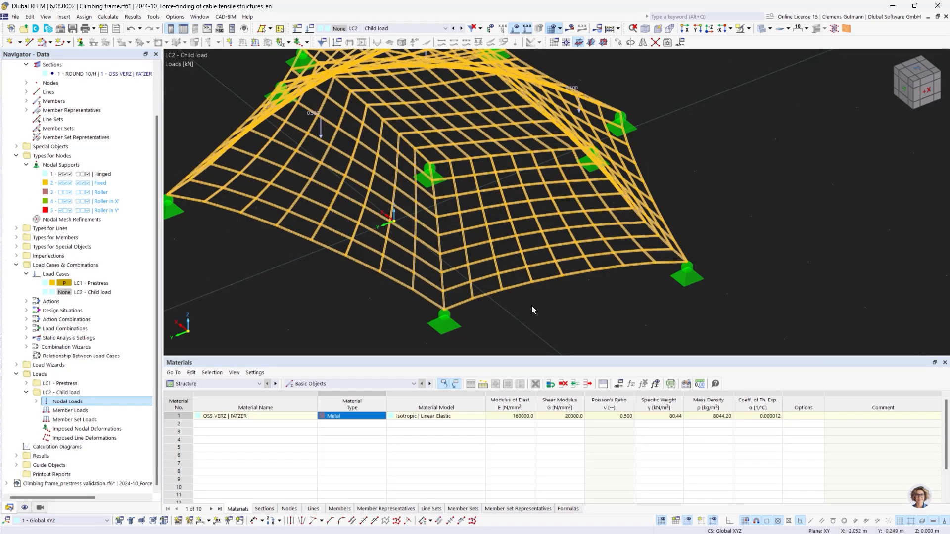
Recalculate the model with the new prestress level and acknowledge the calculation error message
click(531, 306)
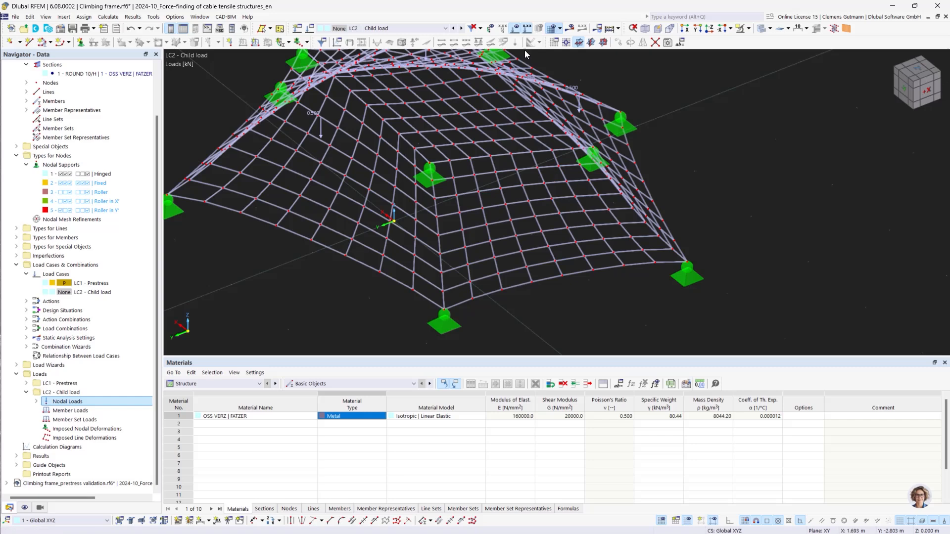
click(571, 30)
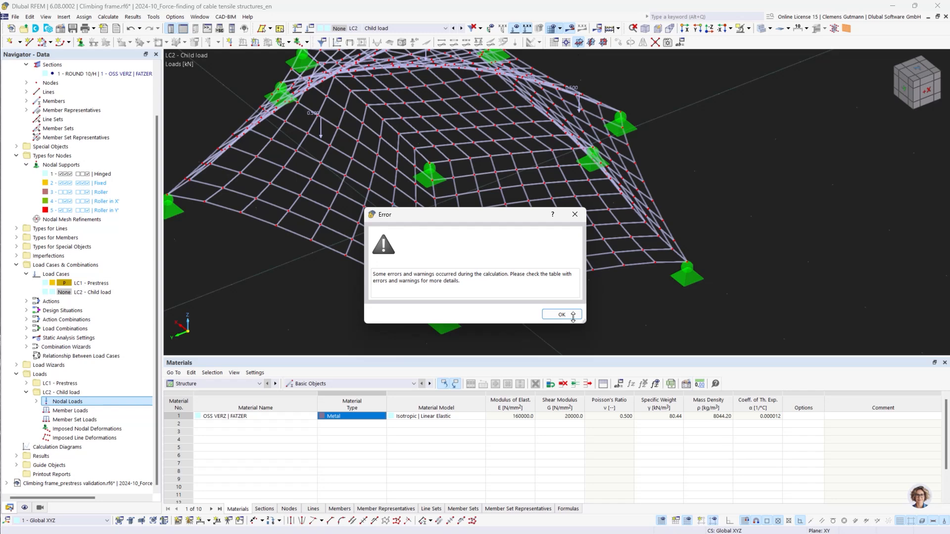
click(565, 314)
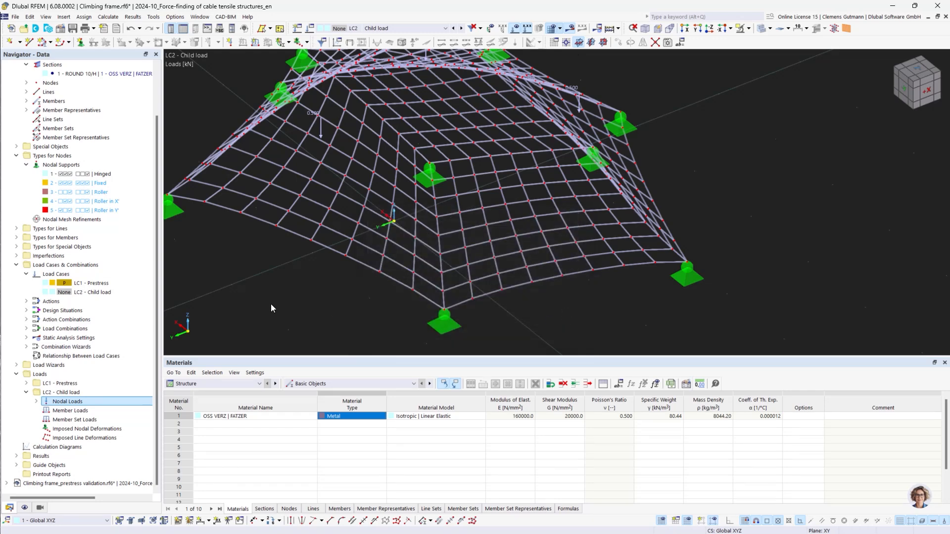
click(9, 508)
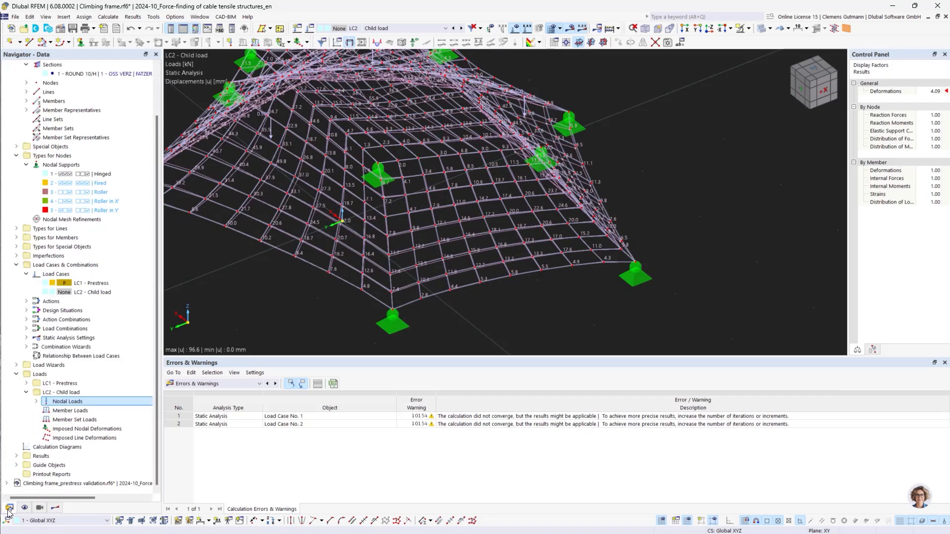
Open the SA2 Large deformations Newton-Raphson settings of LC1 Prestress, confirm them, and calculate from the Load Cases dialog
right_click(72, 275)
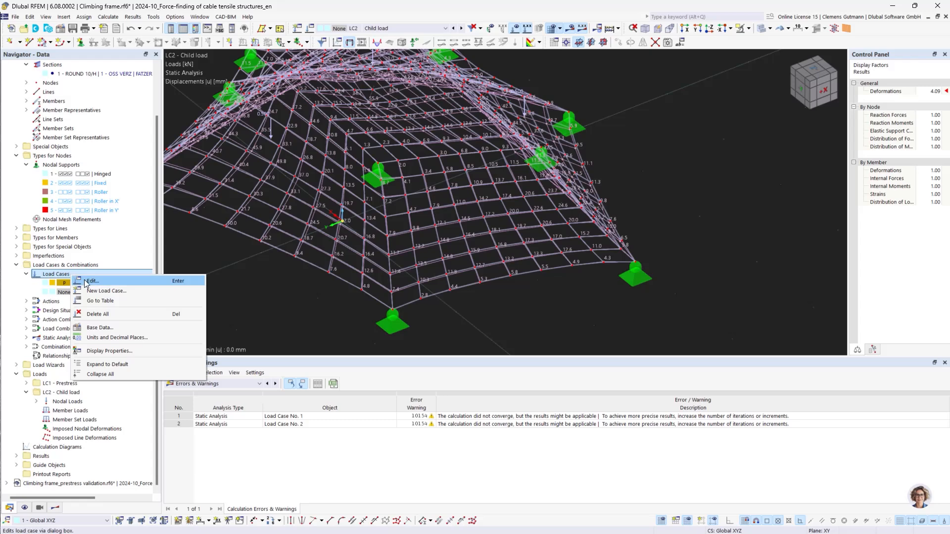
click(92, 281)
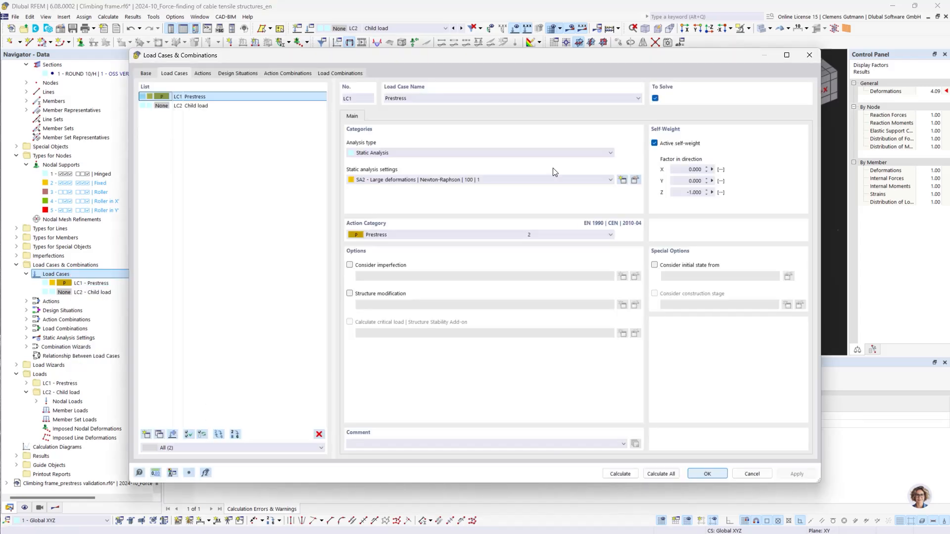
click(635, 180)
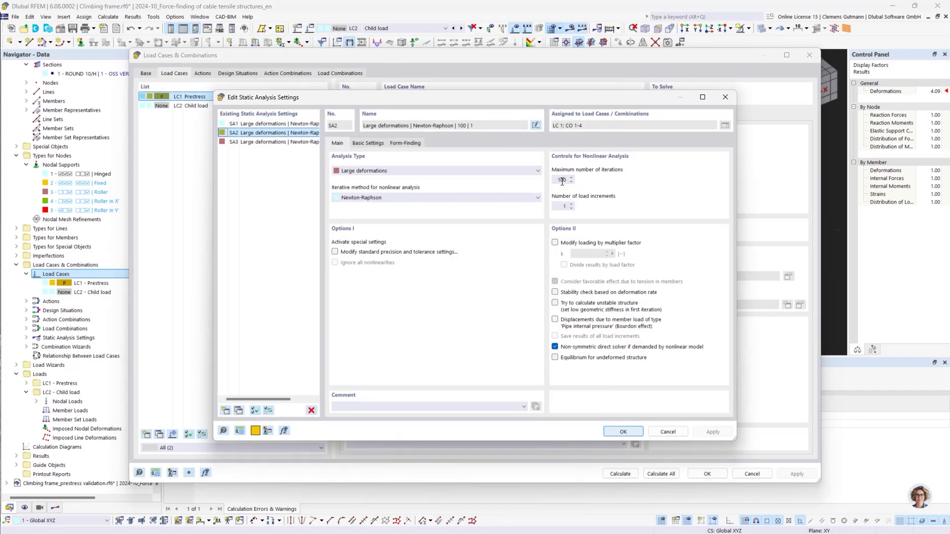
click(560, 181)
key(Tab)
click(629, 432)
click(621, 473)
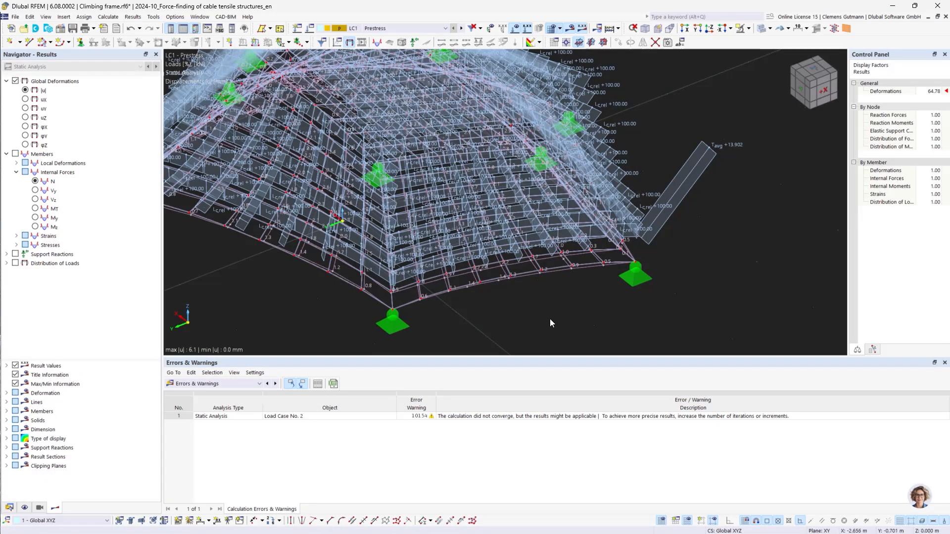
Switch to LC2 Child load, calculate it, and compare its results with LC1 Prestress
click(462, 28)
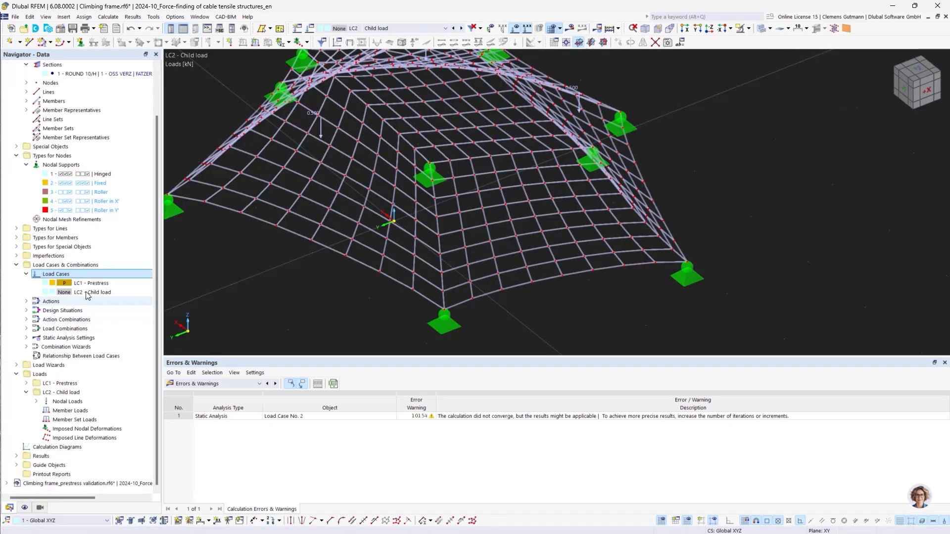
click(570, 29)
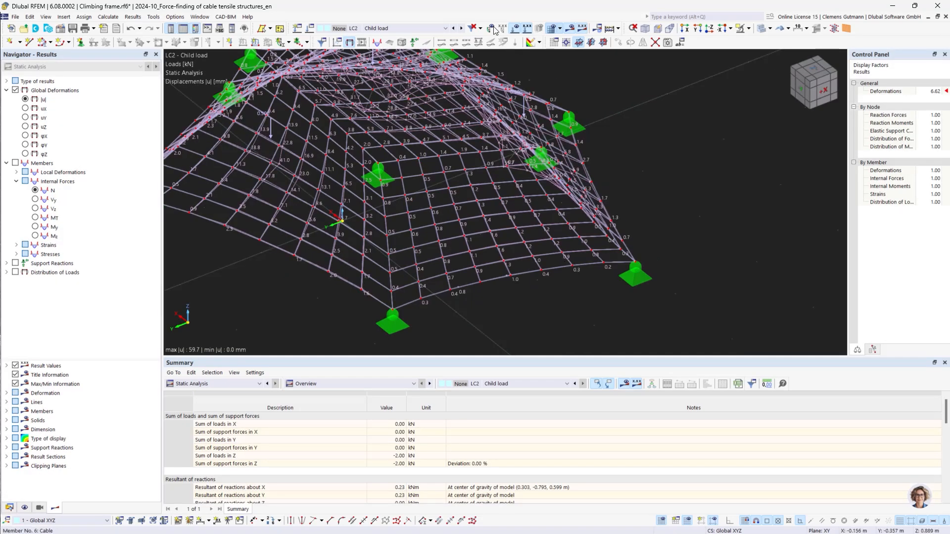
click(455, 29)
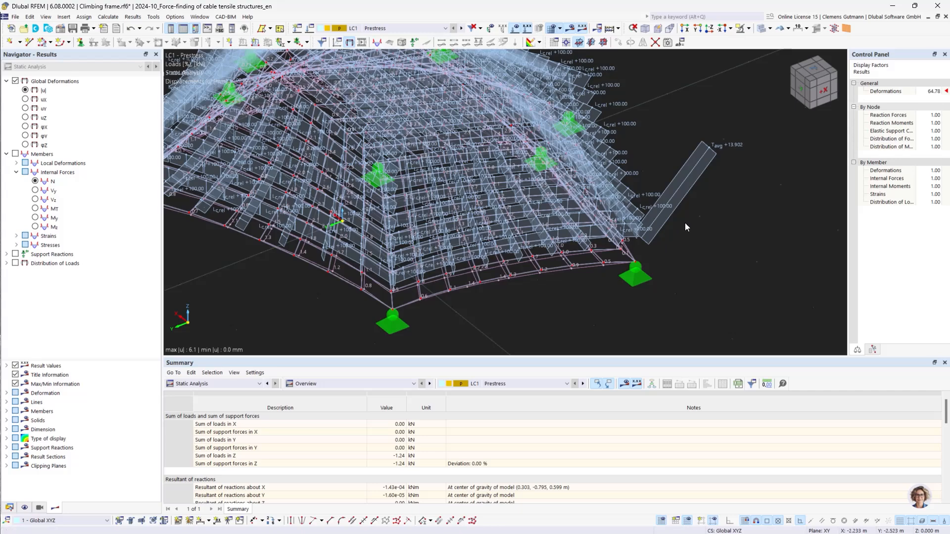
Display the member axial forces N for LC1 Prestress and inspect them along the cable net
click(35, 181)
scroll(650, 301, up, 3)
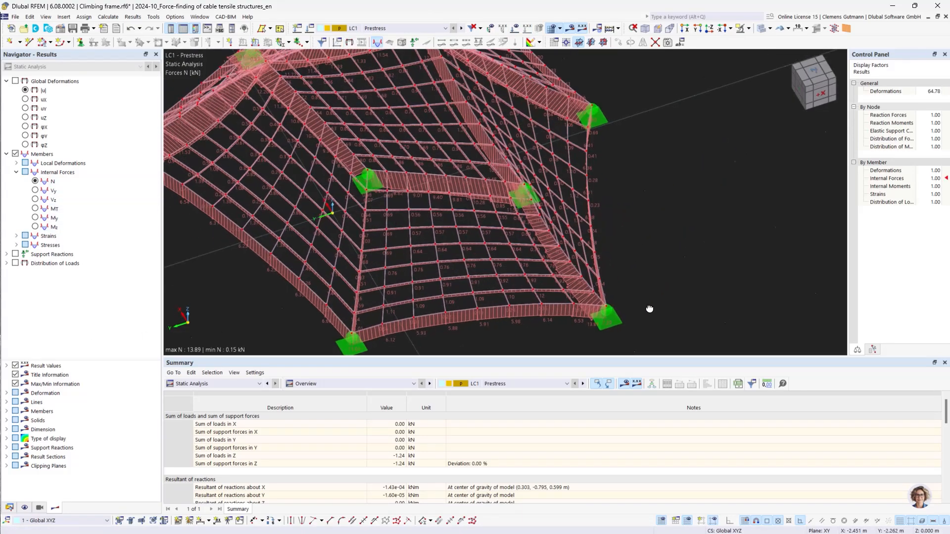
ctrl+middle_drag(649, 308, 651, 309)
scroll(633, 301, up, 4)
ctrl+middle_drag(553, 257, 535, 293)
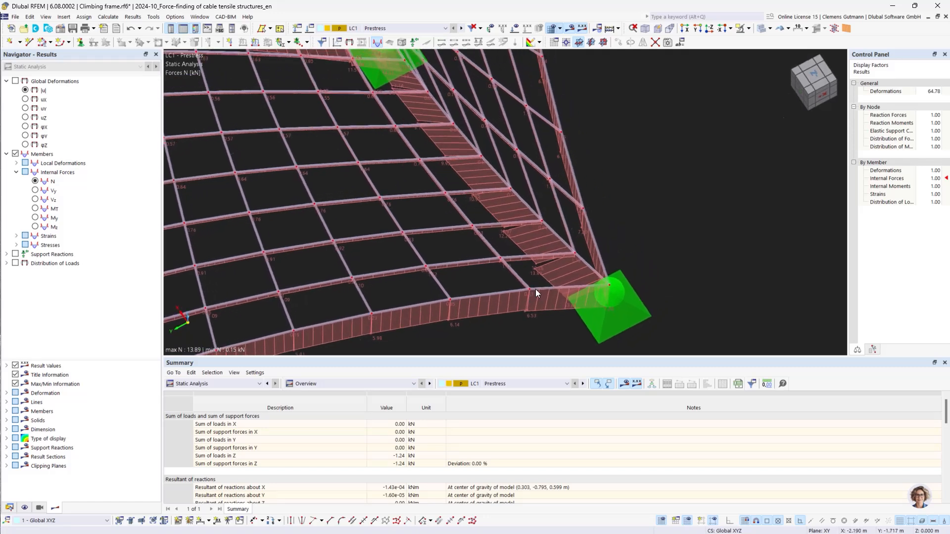
Switch to LC2 Child load, display its global deformations |u|, and examine the displacements across the cable net
click(461, 28)
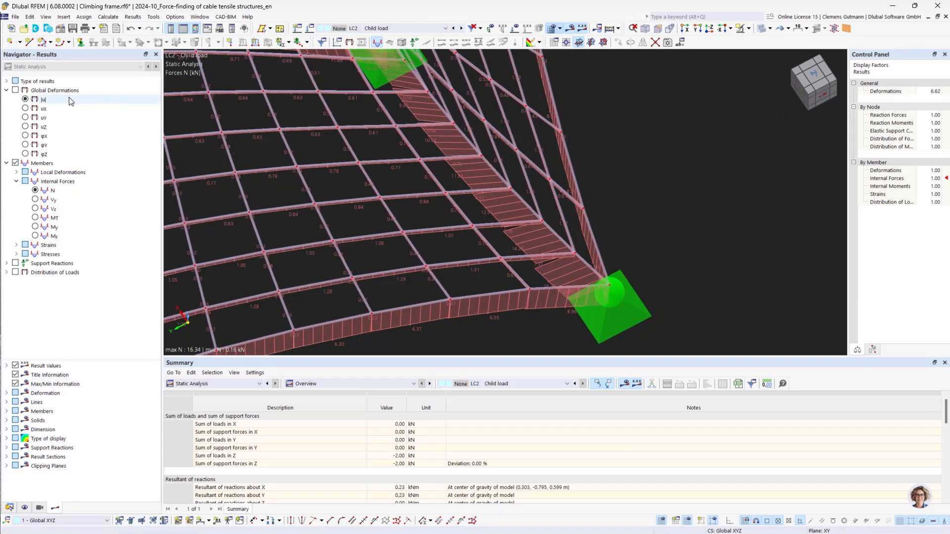
click(16, 90)
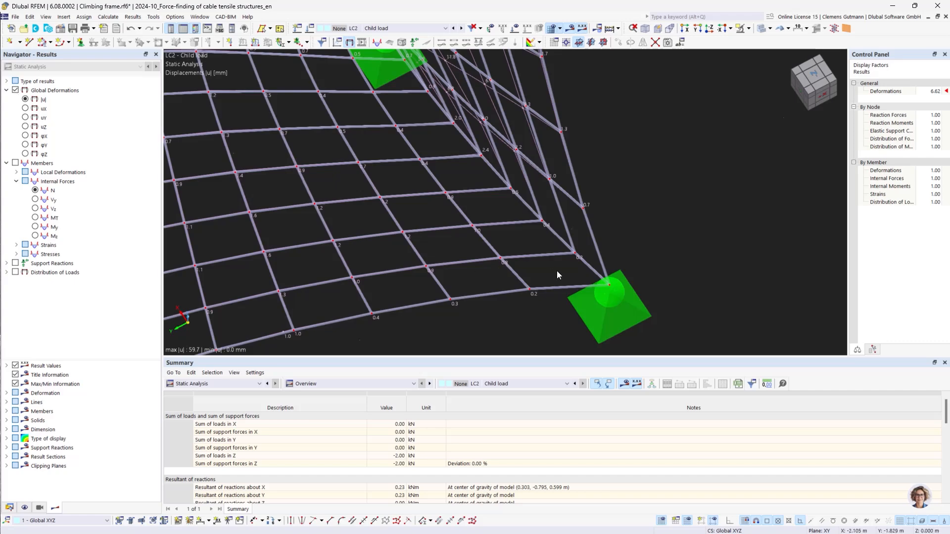
scroll(556, 271, down, 5)
scroll(442, 194, up, 3)
mouse_move(478, 206)
ctrl+middle_down()
mouse_move(454, 218)
mouse_move(509, 195)
mouse_move(489, 195)
ctrl+middle_up()
scroll(479, 192, up, 5)
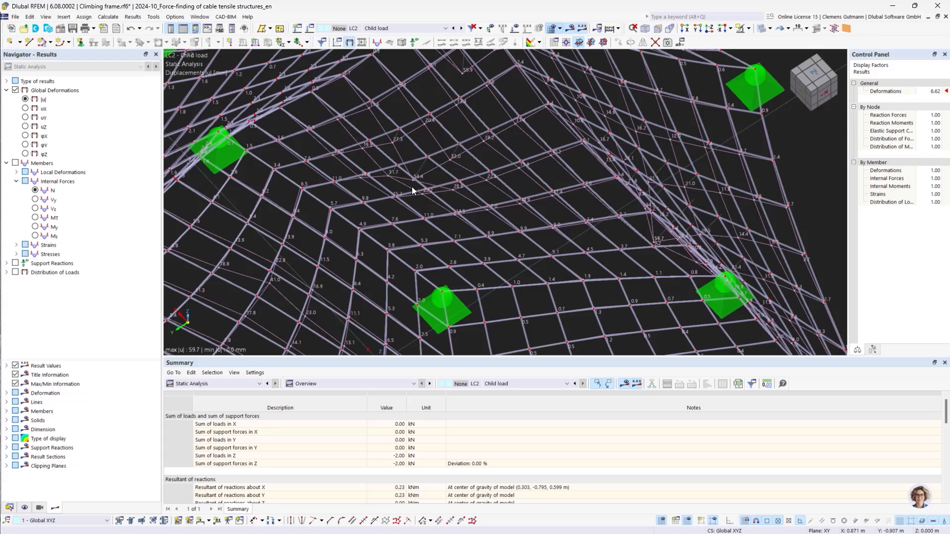
scroll(485, 220, down, 5)
ctrl+middle_drag(486, 221, 407, 253)
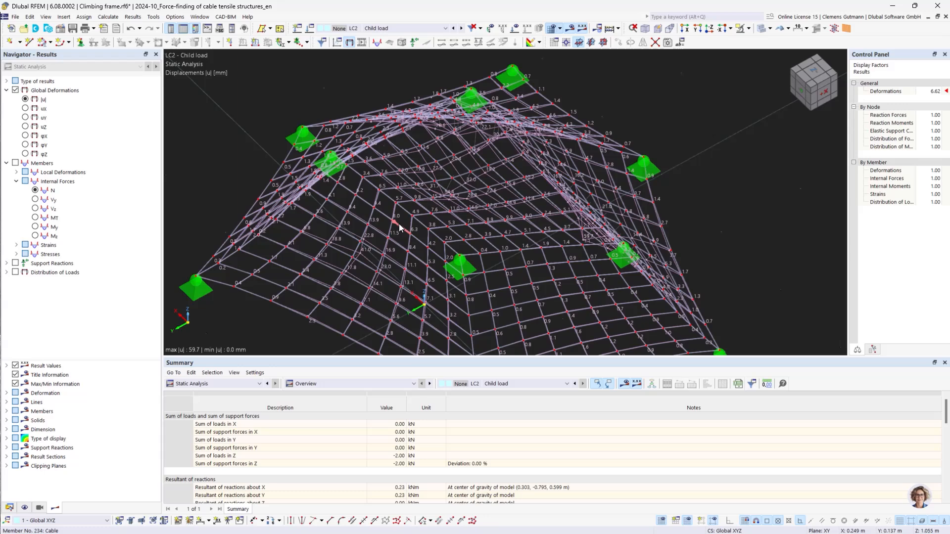
scroll(420, 214, down, 3)
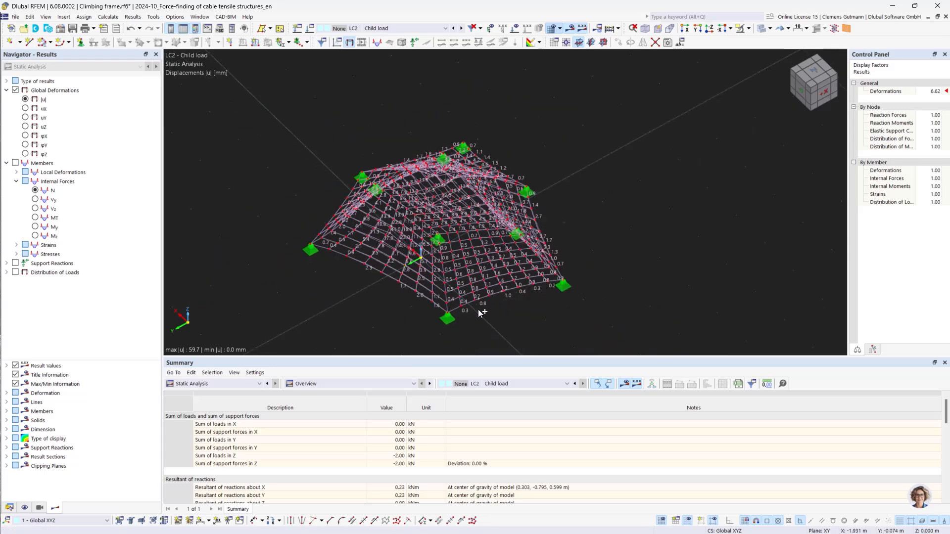
ctrl+middle_drag(479, 311, 503, 283)
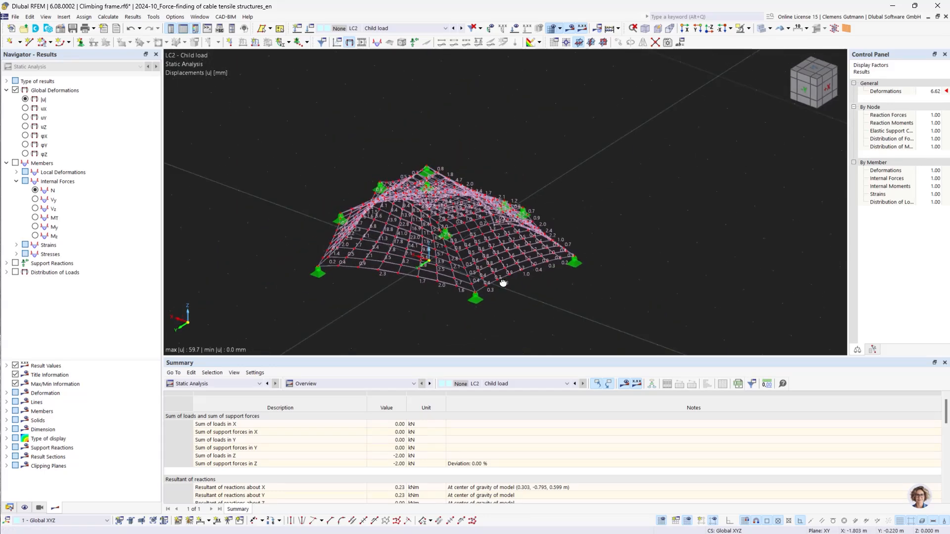